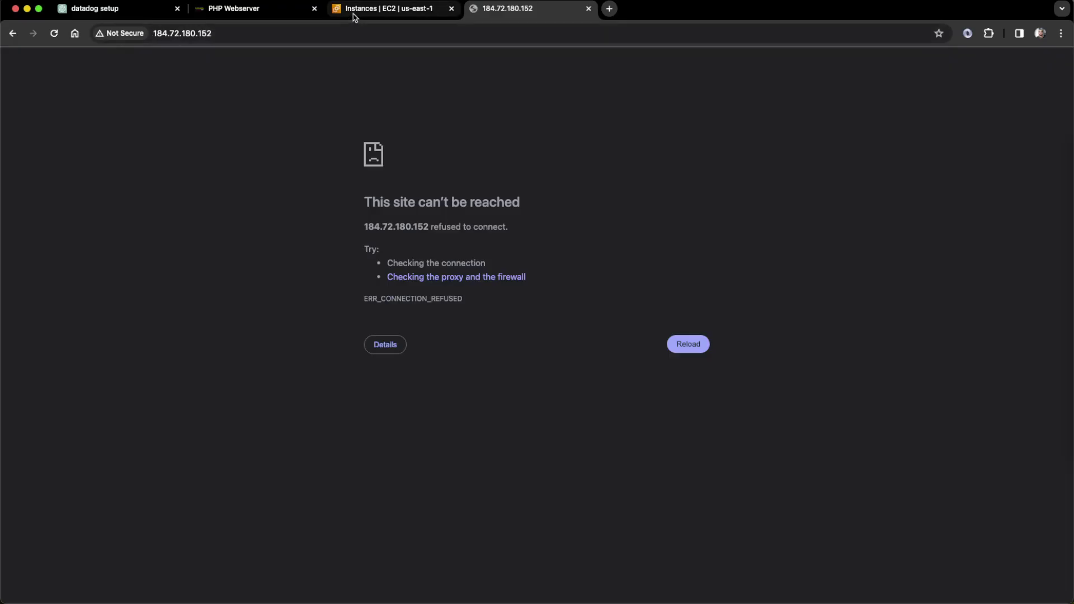
Switch to the EC2 Instances tab, then bring the local Terminal window forward
click(353, 16)
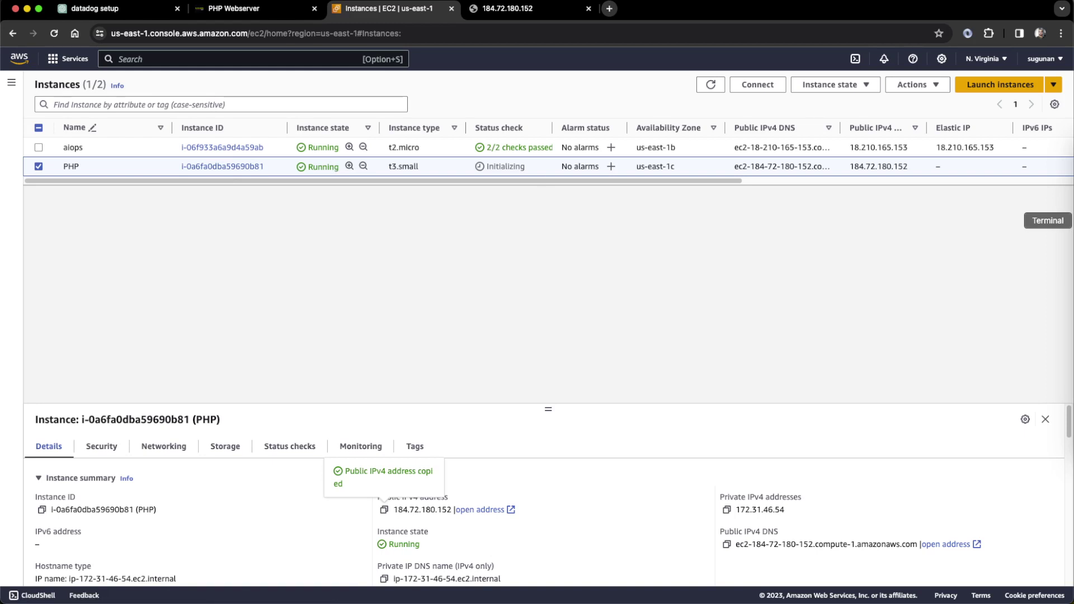
click(1070, 220)
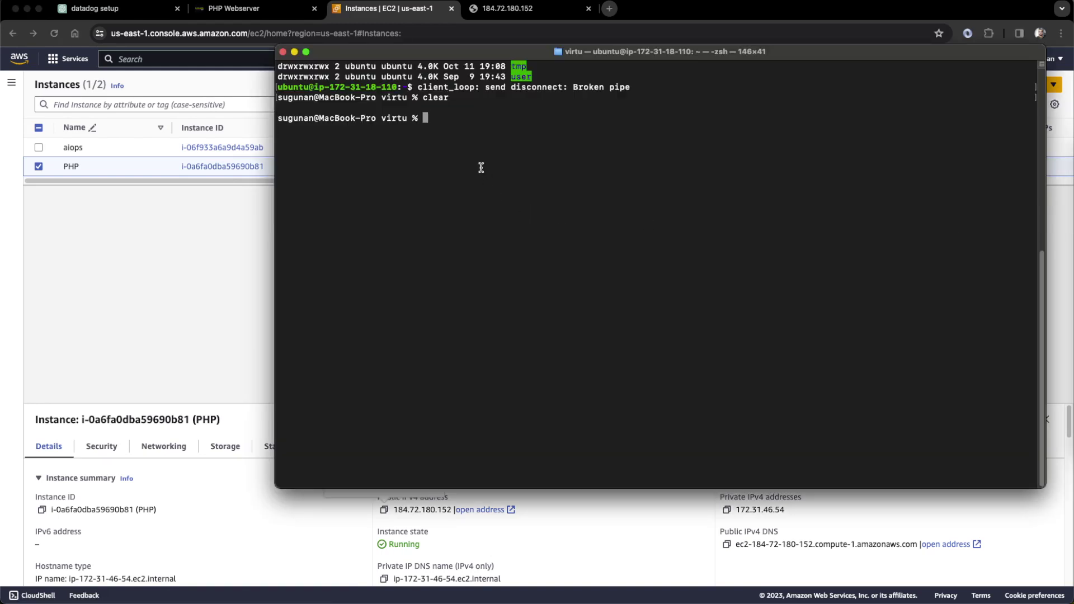
text(ls -lh)
key(Return)
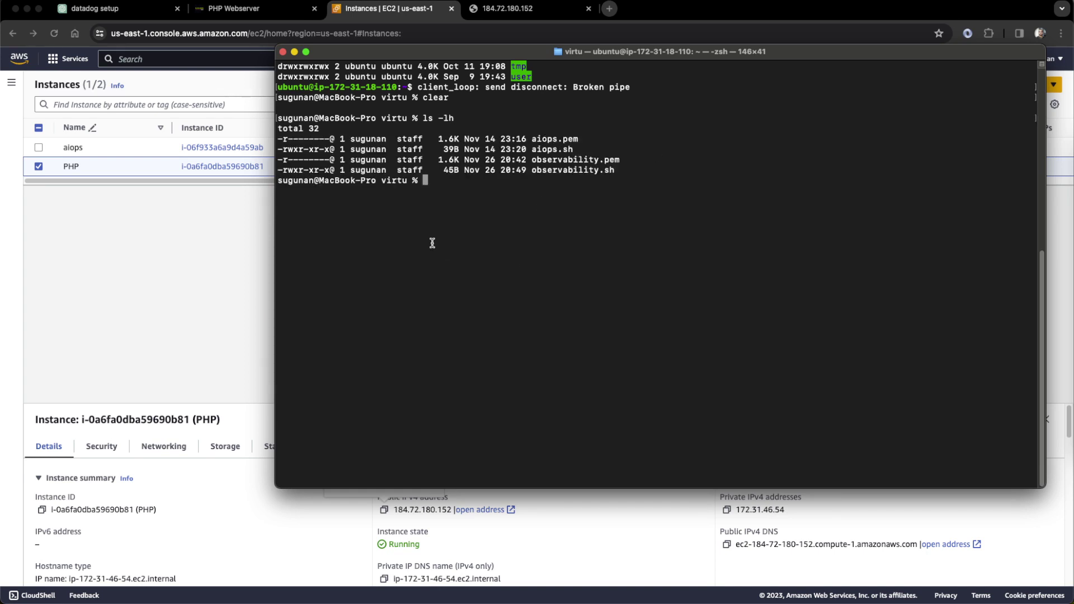
text(ssh u)
key(BackSpace)
text(-i aiops.p)
key(Tab)
text(ubuntu)
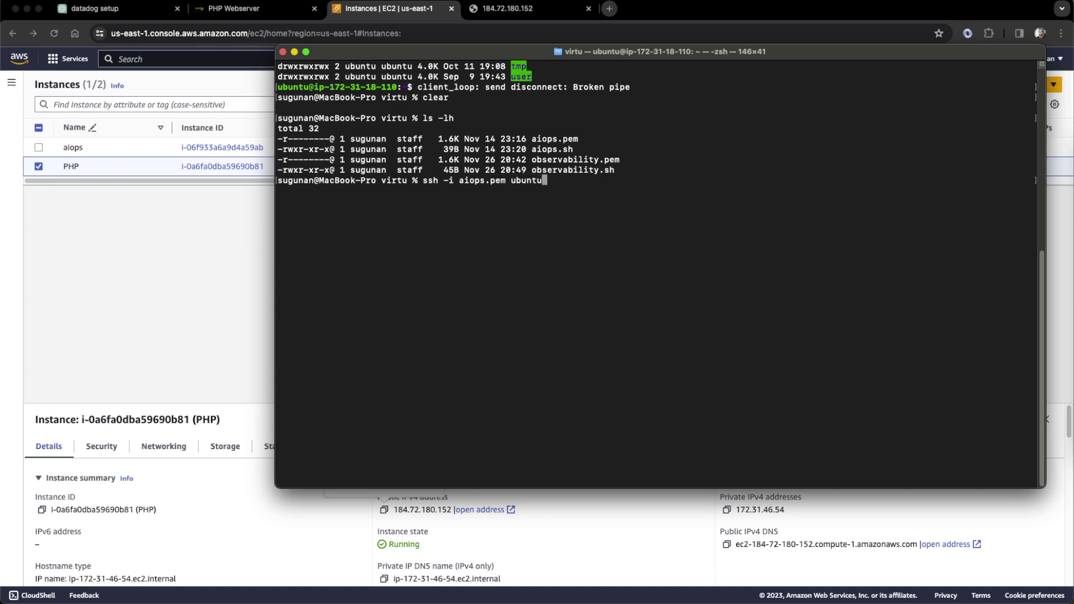
text(@)
text(184.72.180.152)
key(Return)
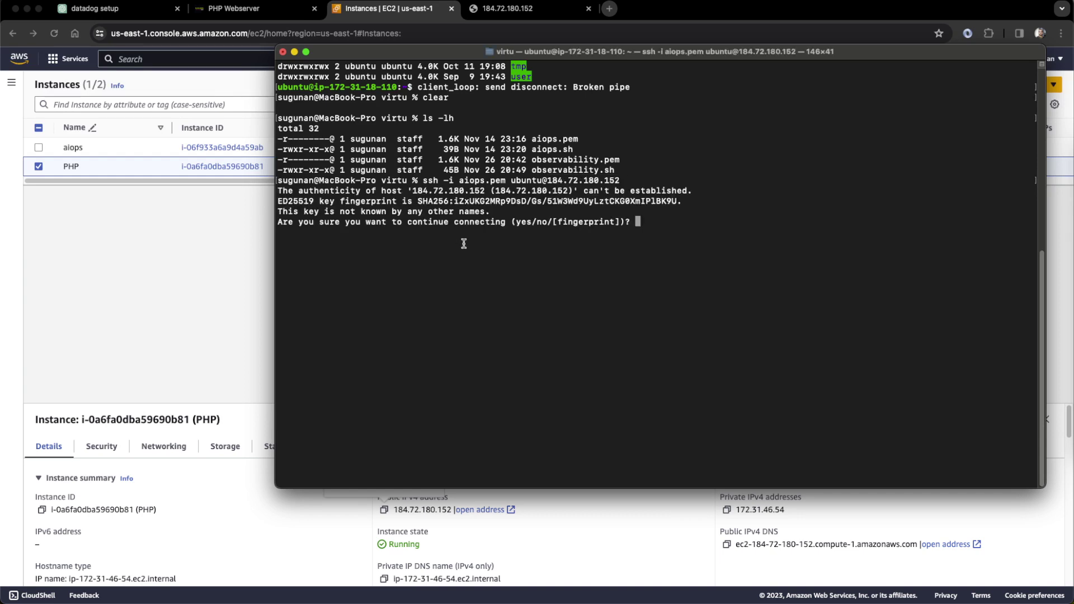
text(yes)
key(Return)
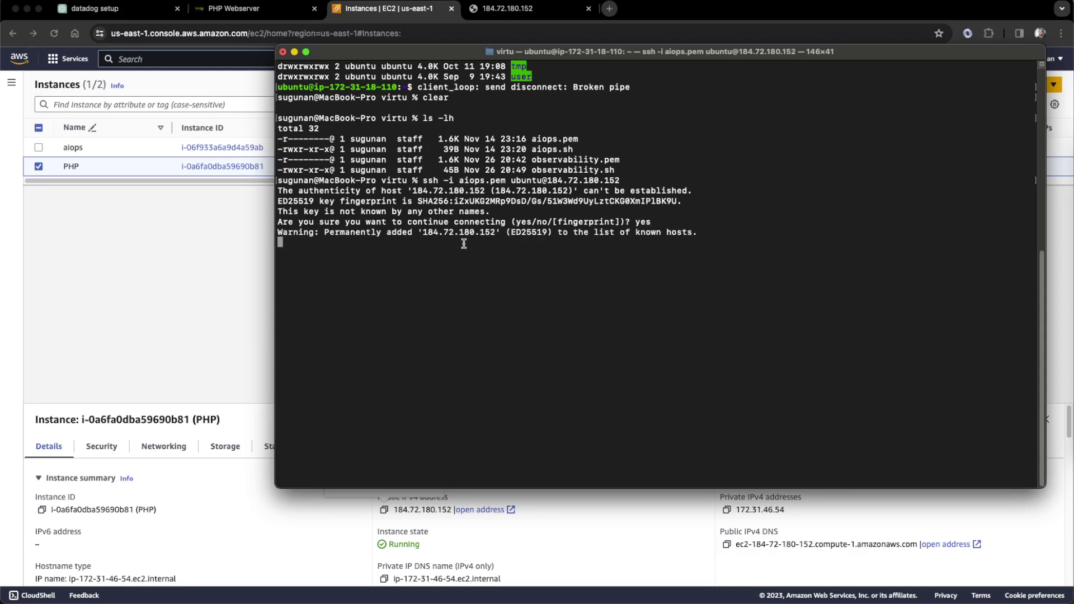
Browse the PHP and aiops instance summaries and the PHP instance's security details
click(203, 252)
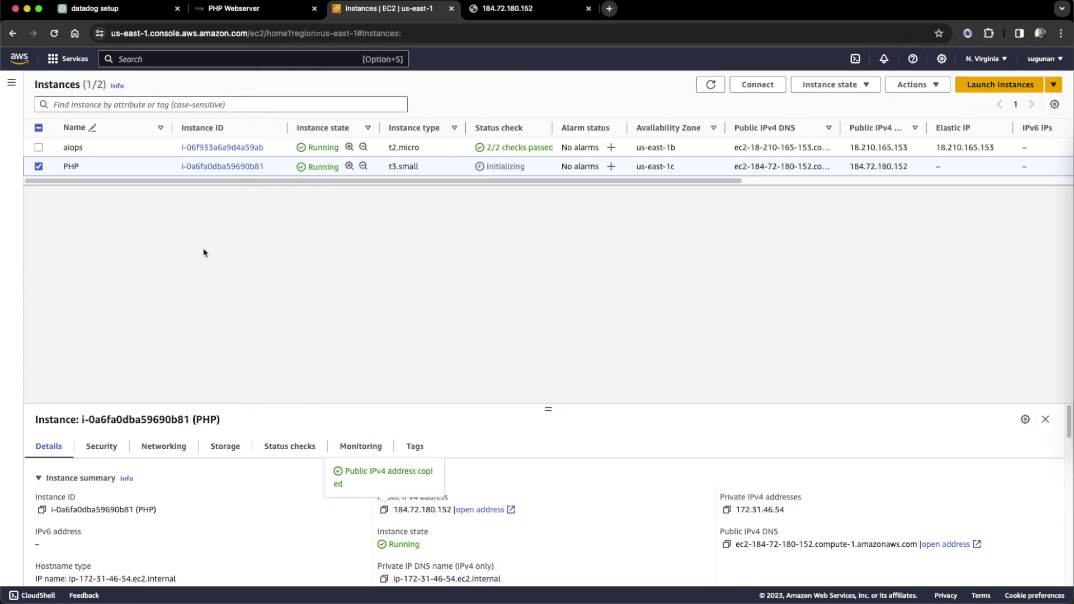
click(38, 166)
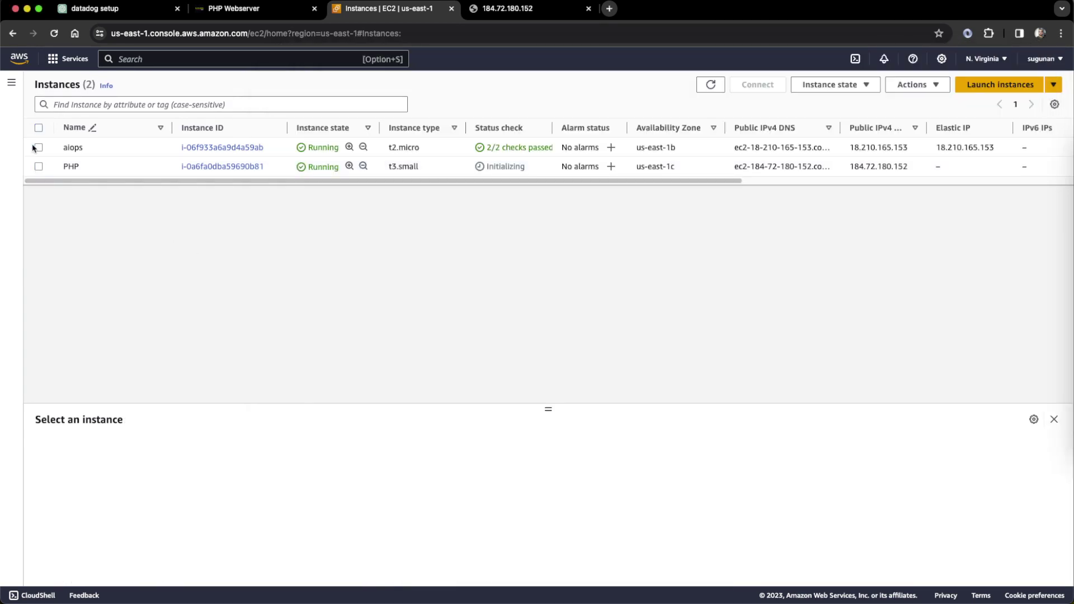
click(11, 83)
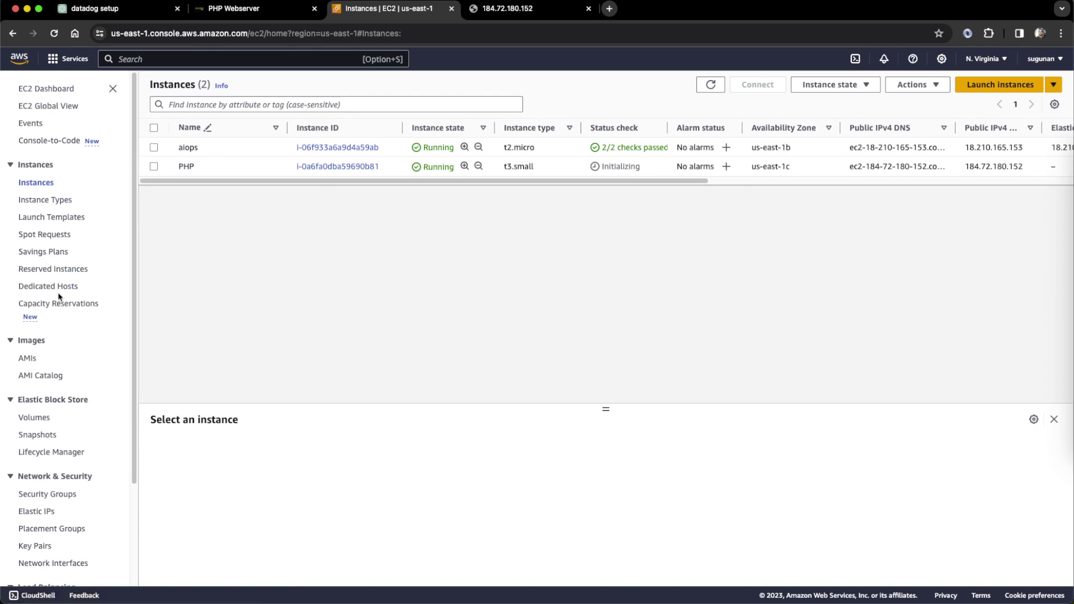
click(344, 166)
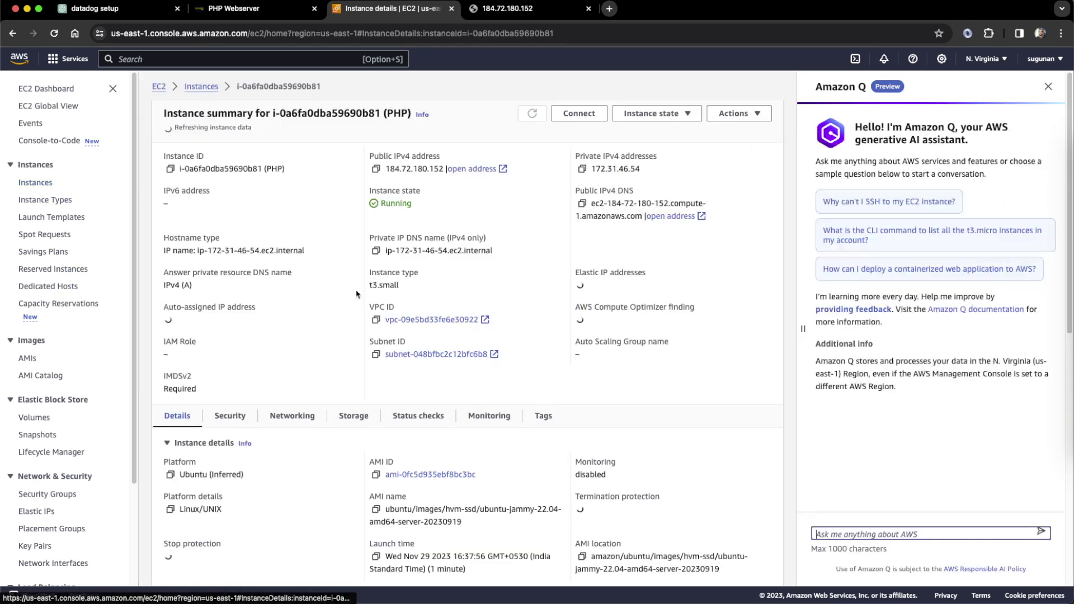
click(230, 442)
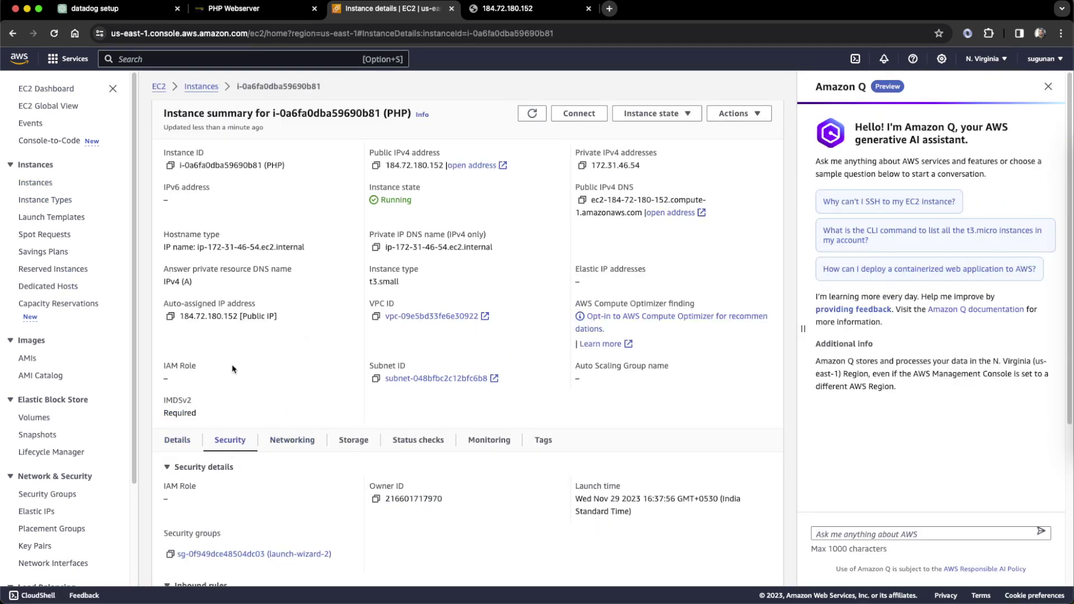
click(201, 87)
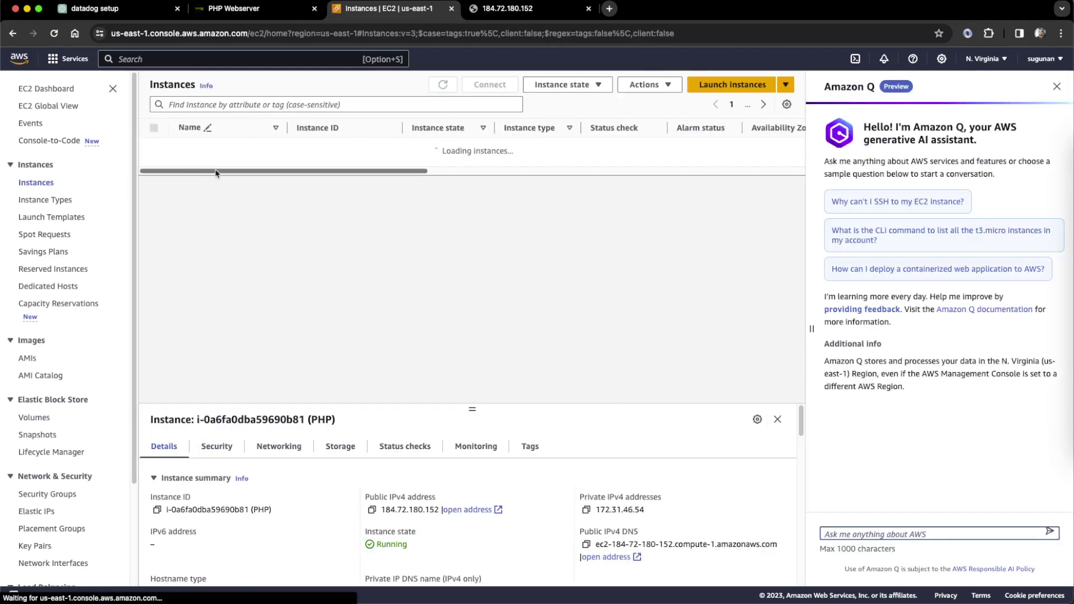
click(333, 167)
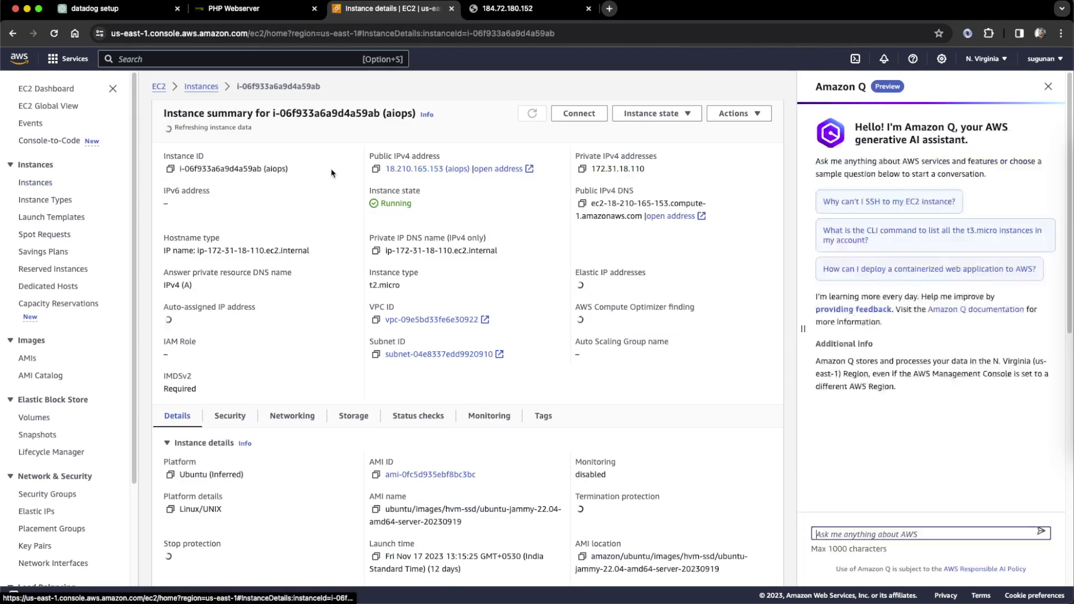
click(191, 90)
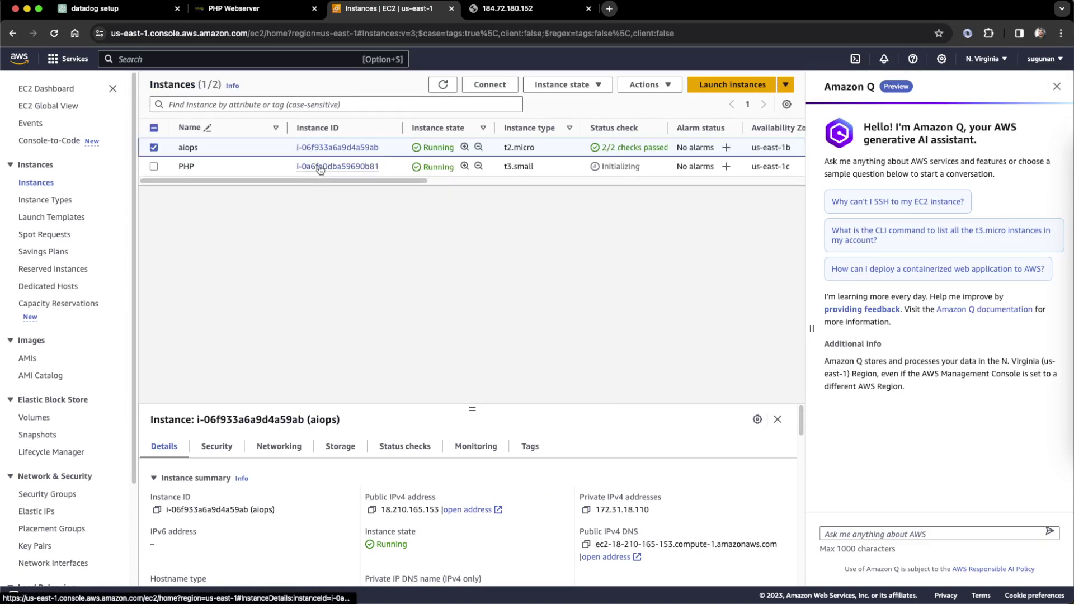
Open the launch-wizard-2 security group from the PHP instance's Security tab
click(319, 167)
click(242, 445)
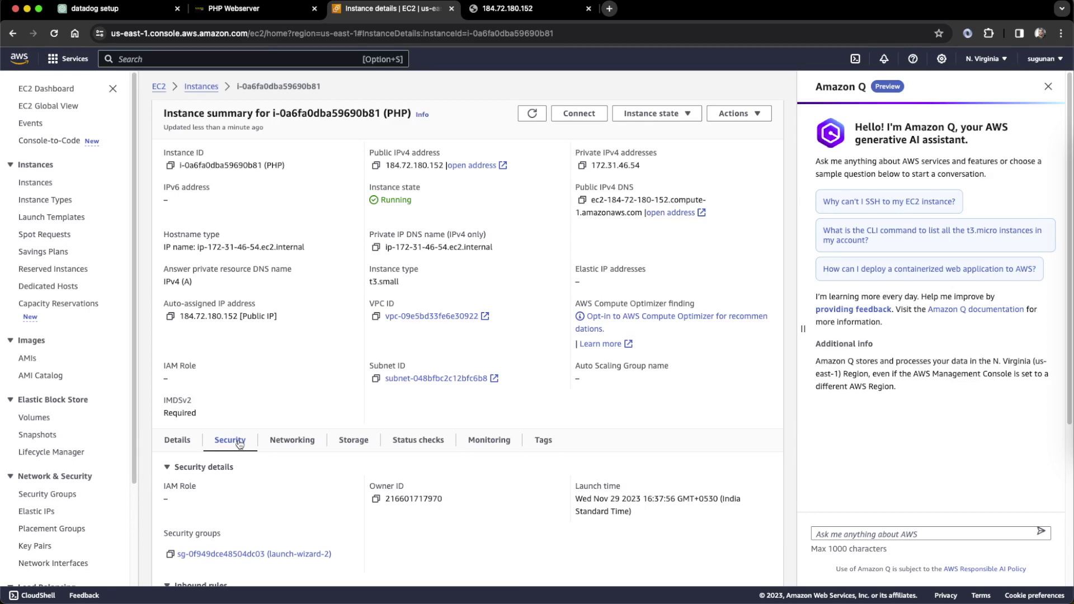
scroll(240, 444, down, 5)
click(230, 410)
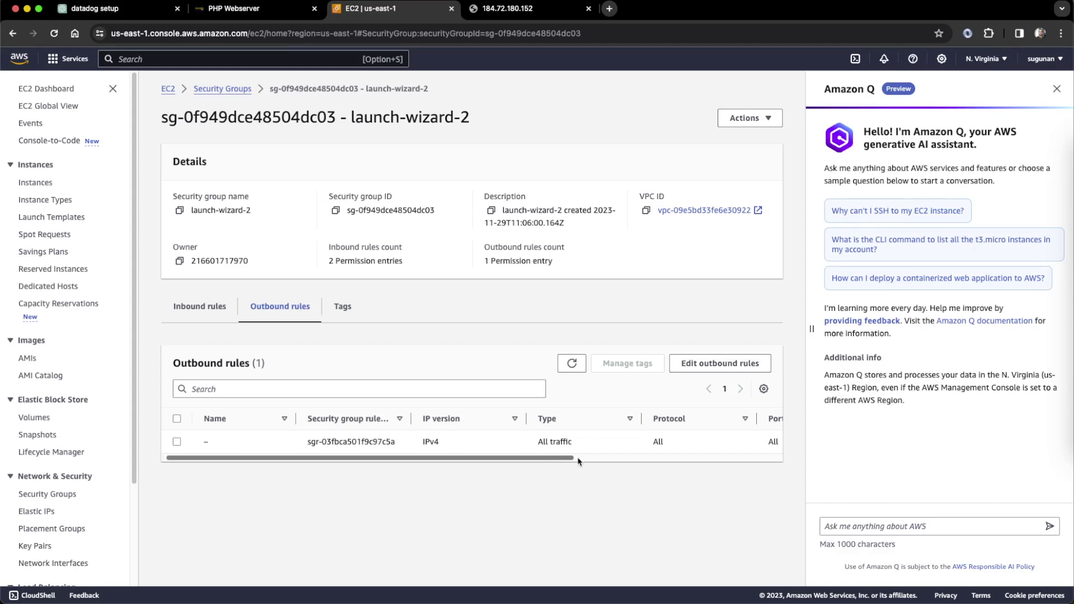
Open launch-wizard-2's inbound rules, HTTP 80 and SSH 22, for editing
drag(546, 458, 203, 325)
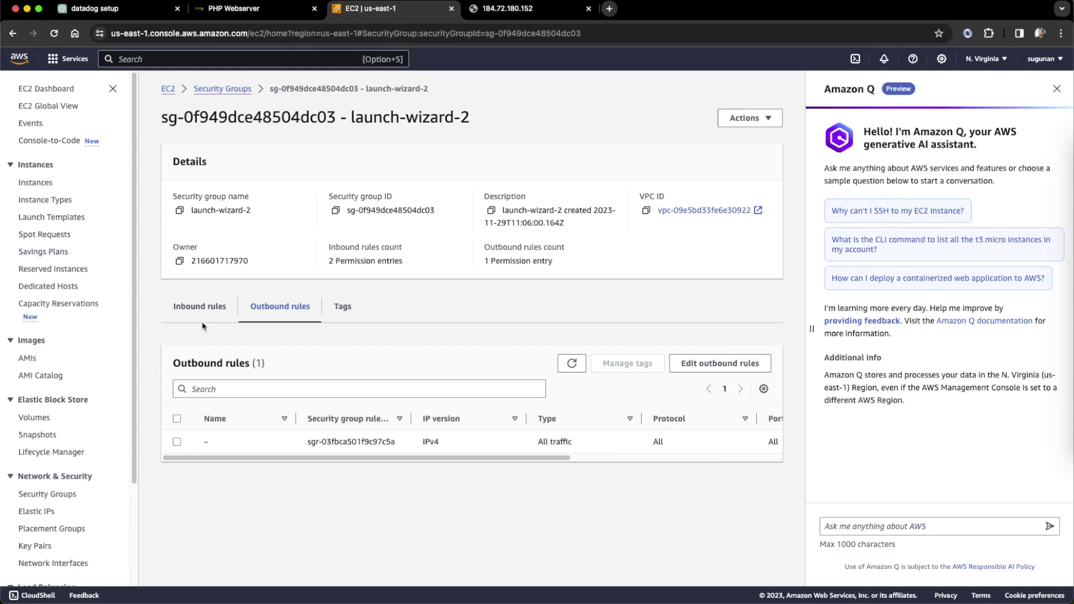
click(212, 320)
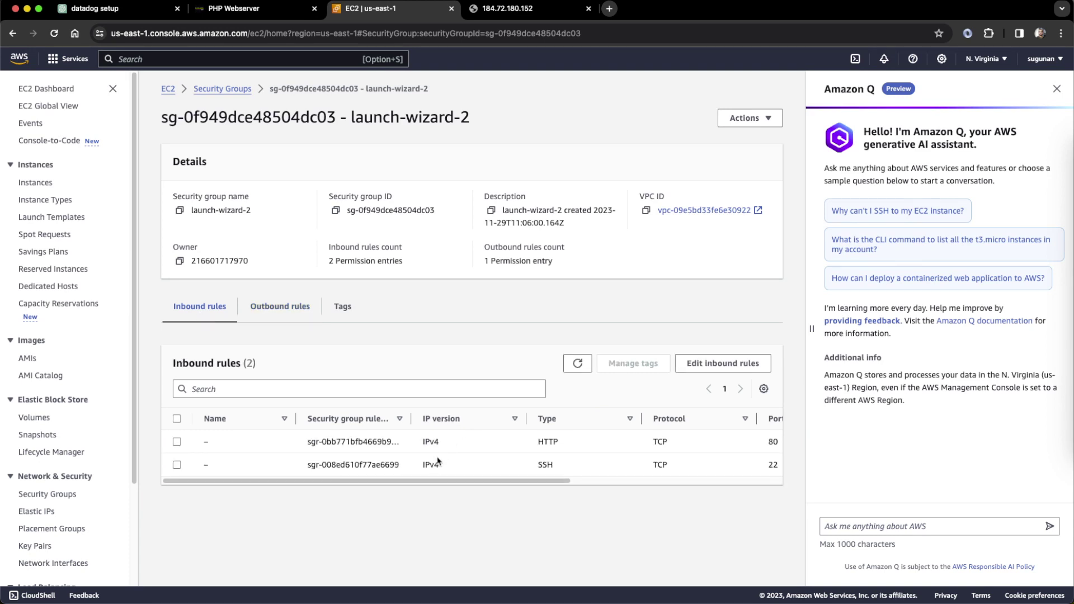
drag(443, 482, 660, 511)
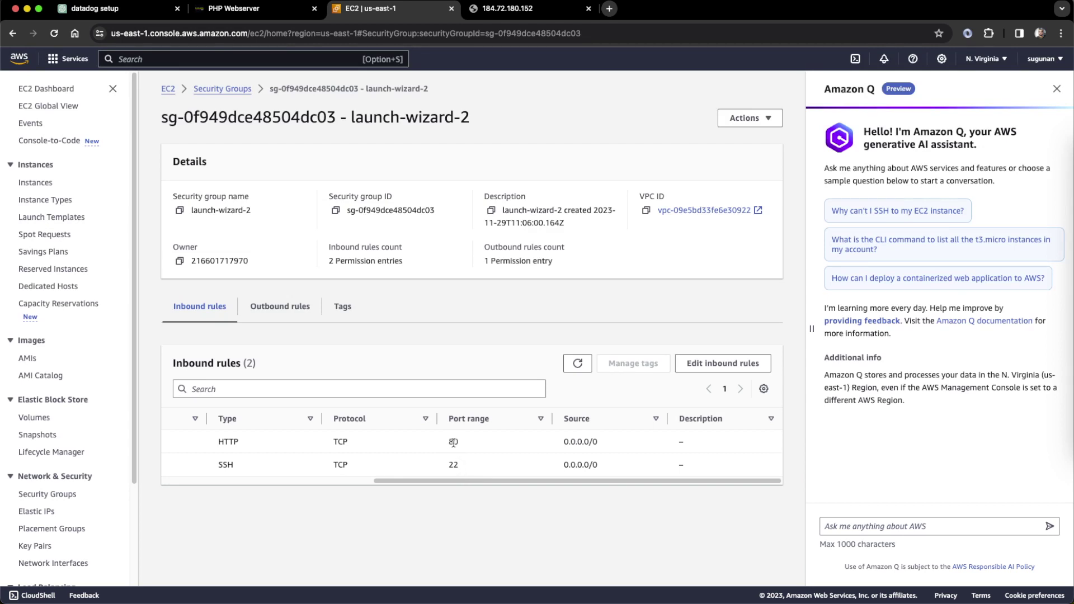
click(722, 364)
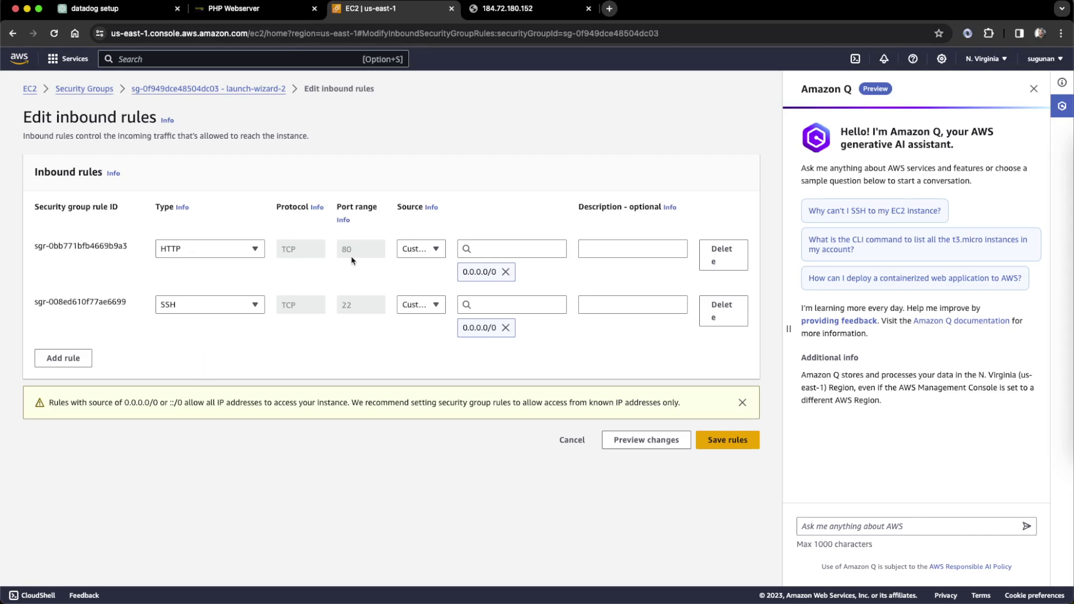
Add a new inbound rule row and review its rule types, keeping Custom TCP
click(79, 364)
click(261, 364)
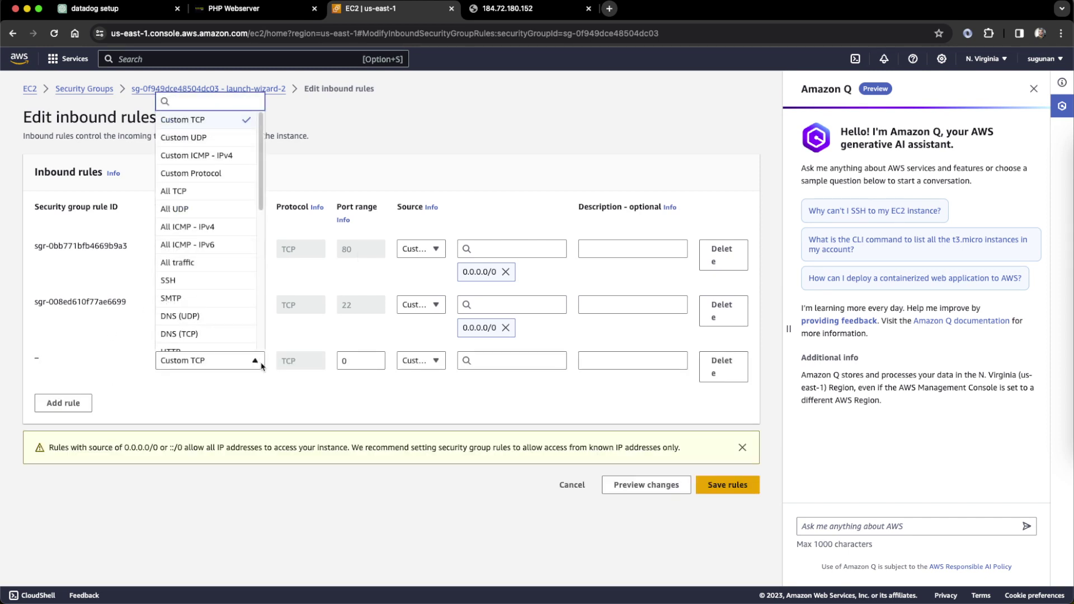
scroll(207, 234, down, 5)
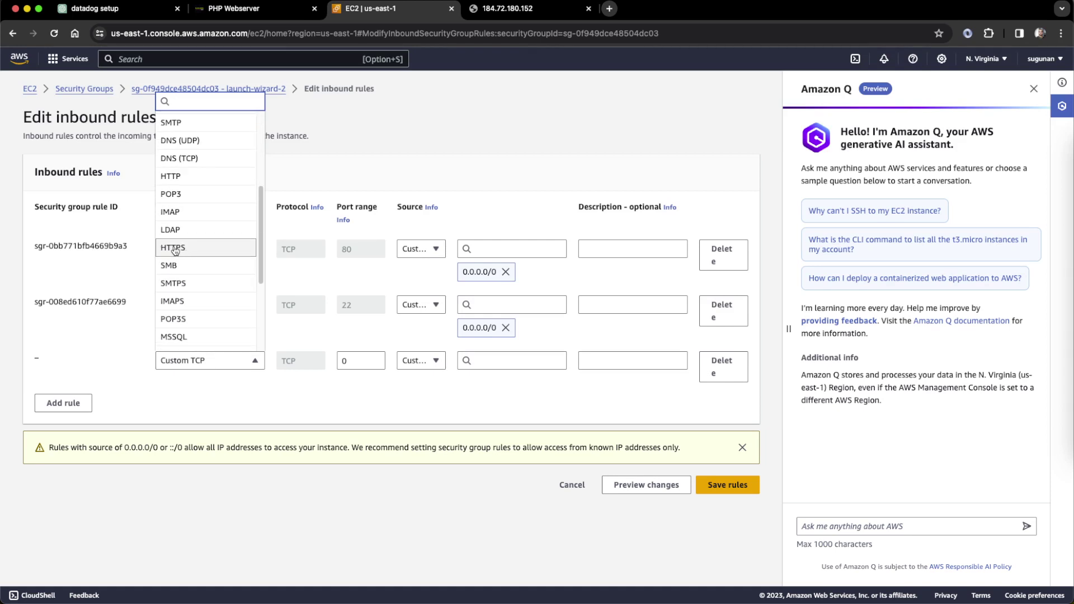
scroll(175, 250, up, 5)
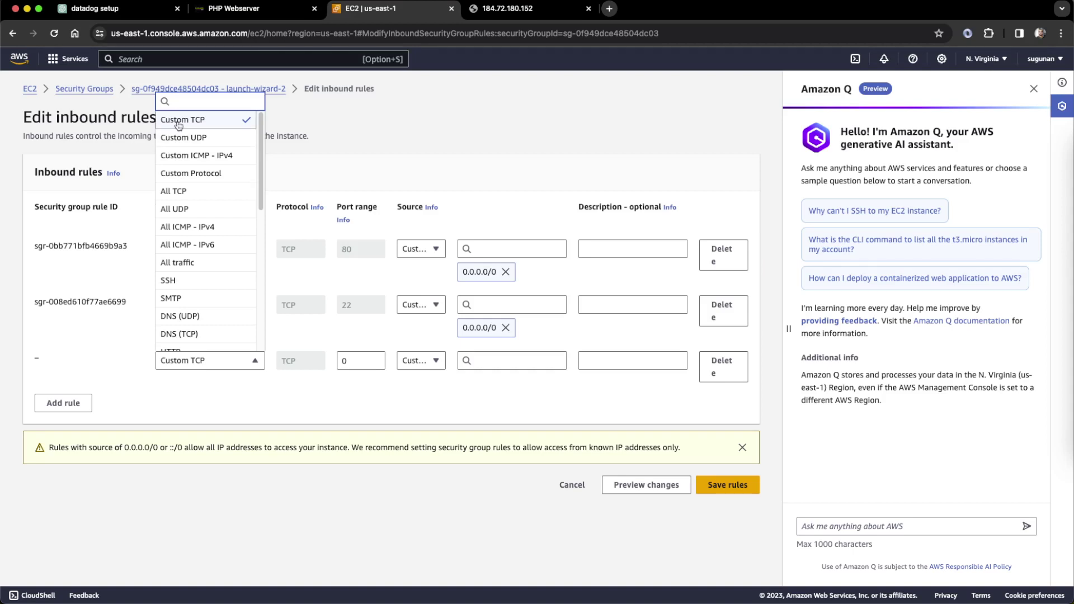
click(448, 150)
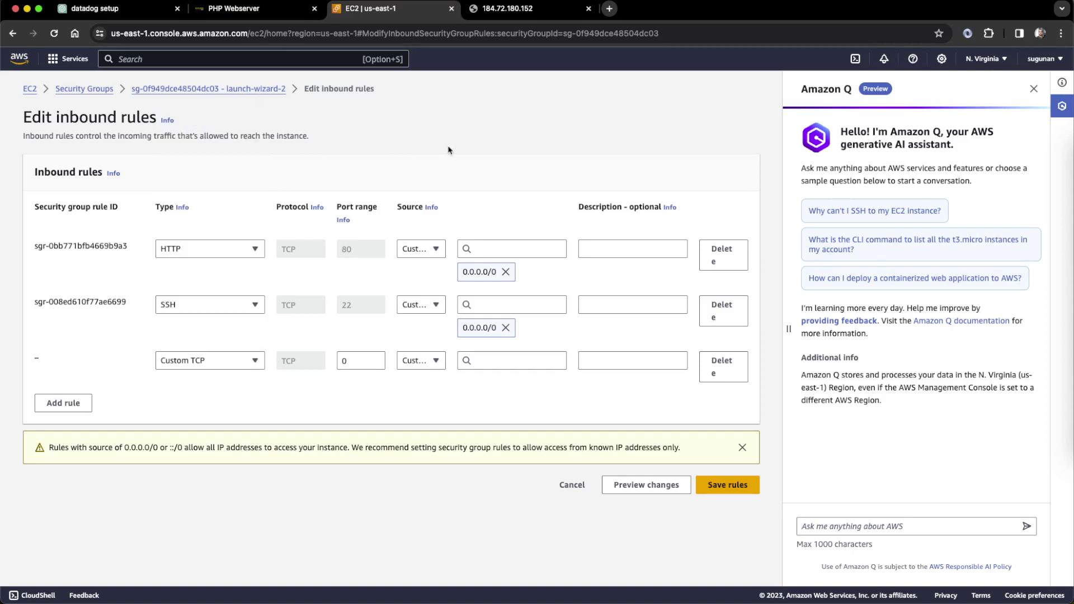
Review the new rule's source and CIDR options, keep Custom, and cancel the edit
click(509, 360)
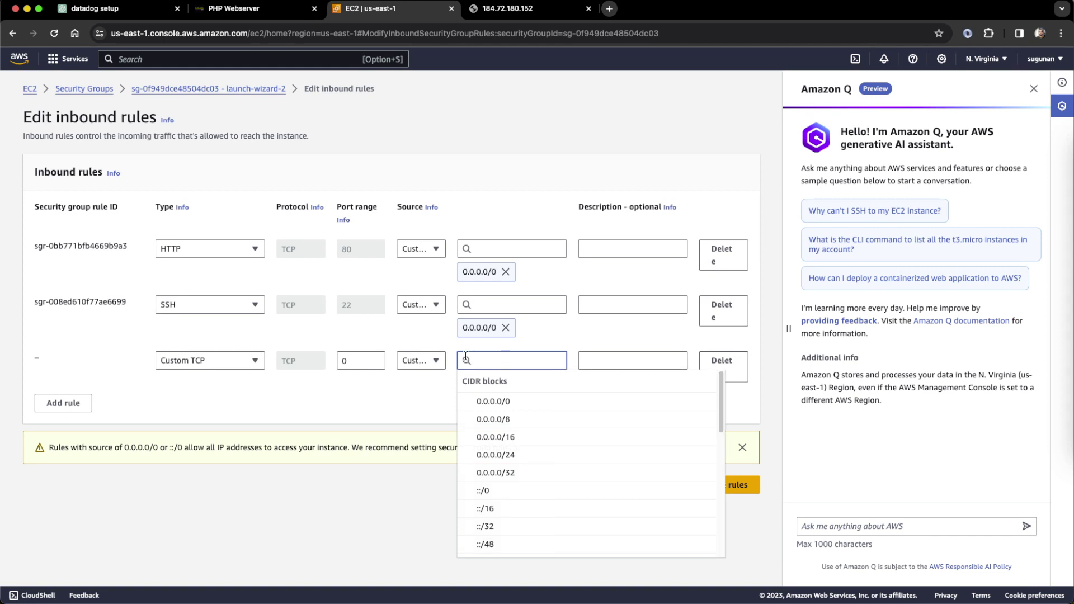
click(438, 362)
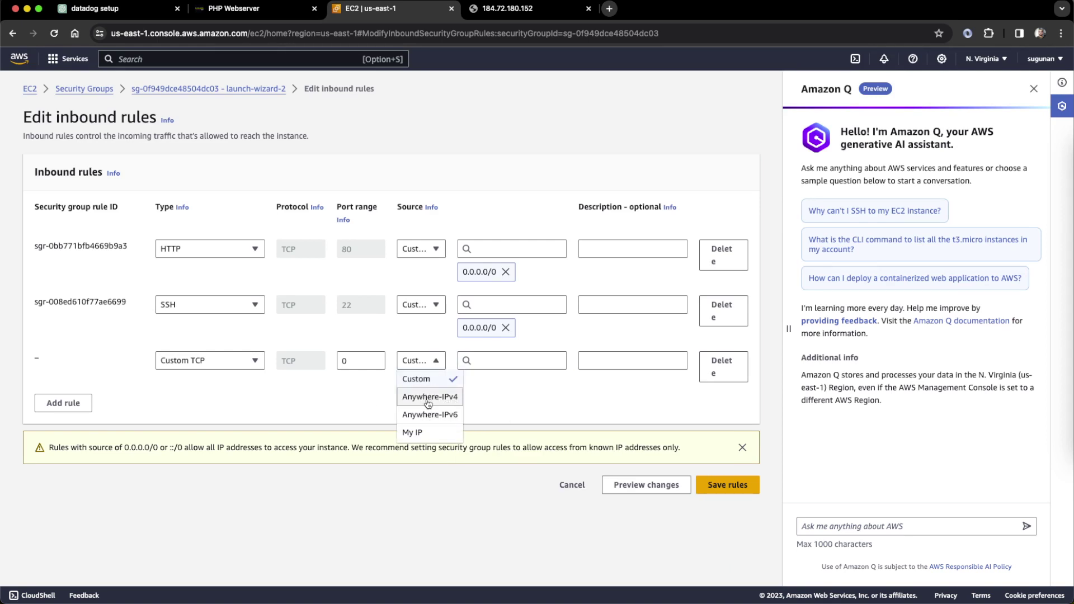
click(560, 395)
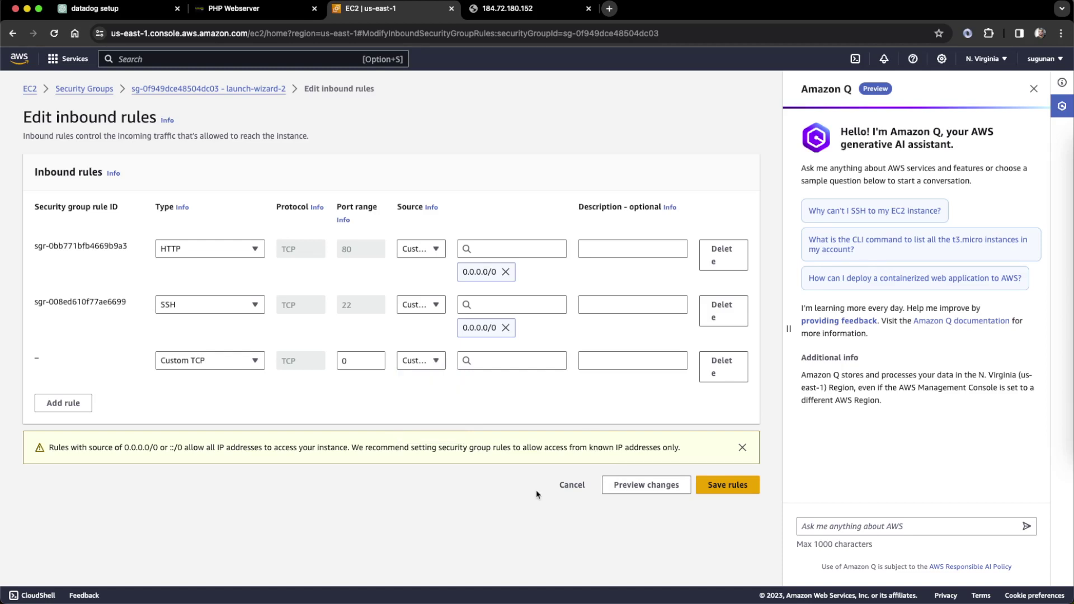
click(565, 493)
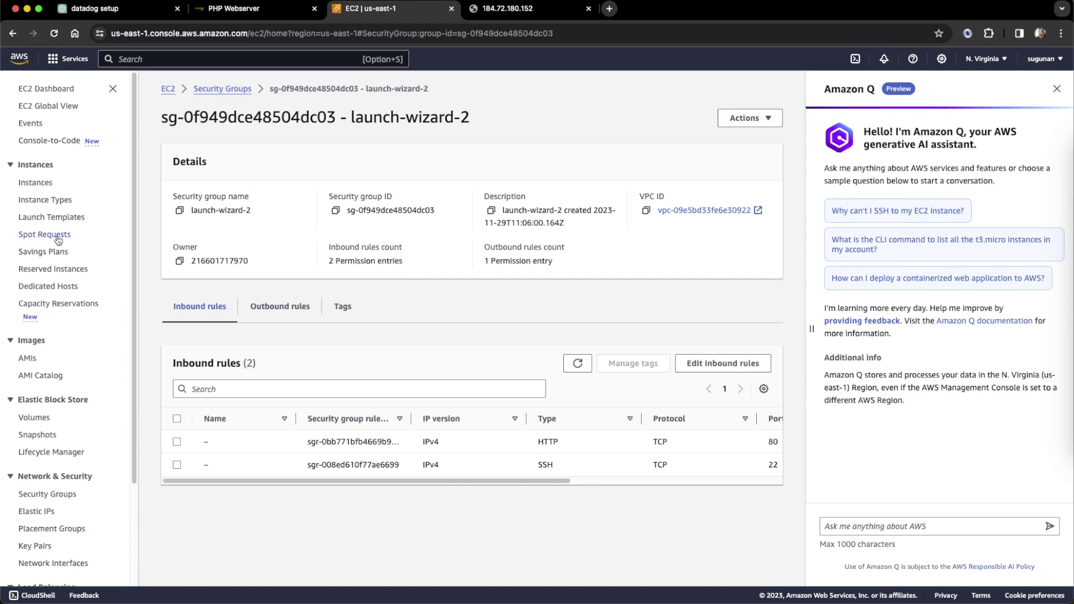
On the PHP Webserver wiki page, select 'sudo apt update' in the XAMP setup code
click(50, 184)
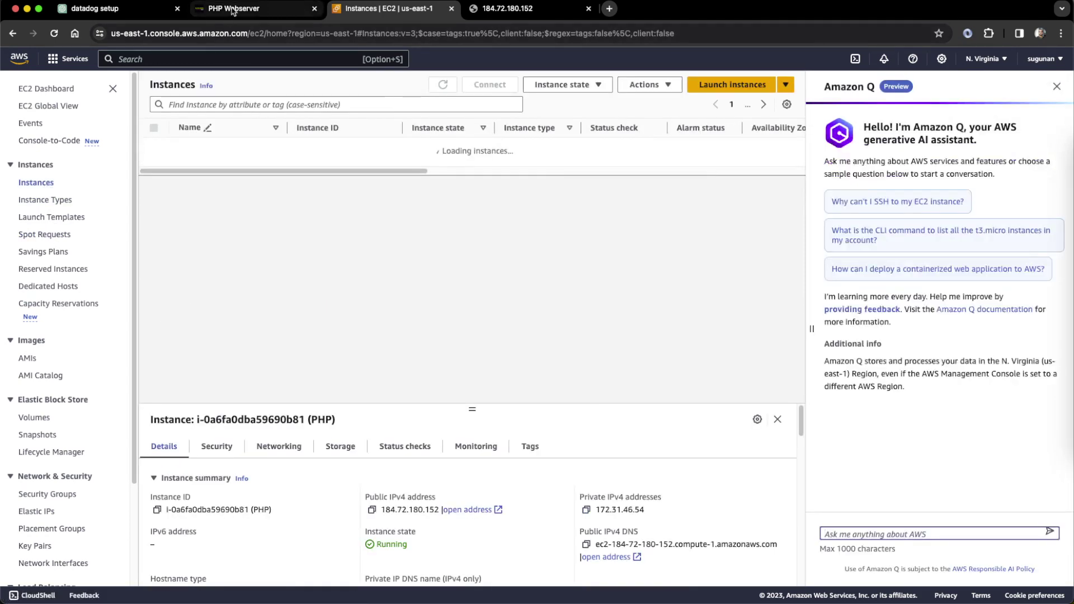
click(233, 11)
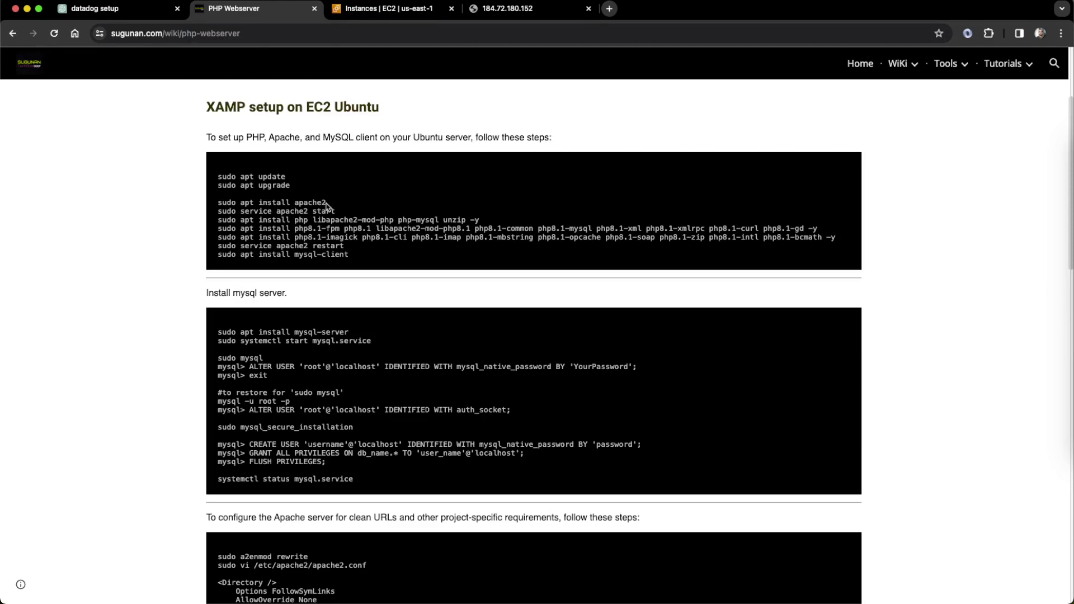
scroll(328, 207, up, 5)
scroll(328, 207, down, 4)
scroll(328, 207, up, 3)
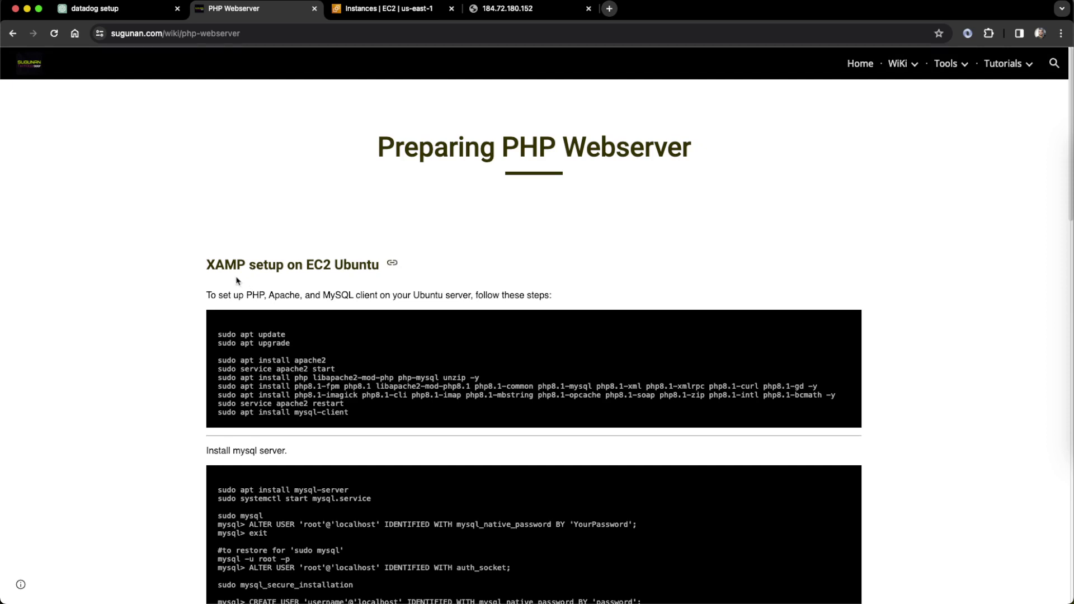
scroll(237, 281, down, 3)
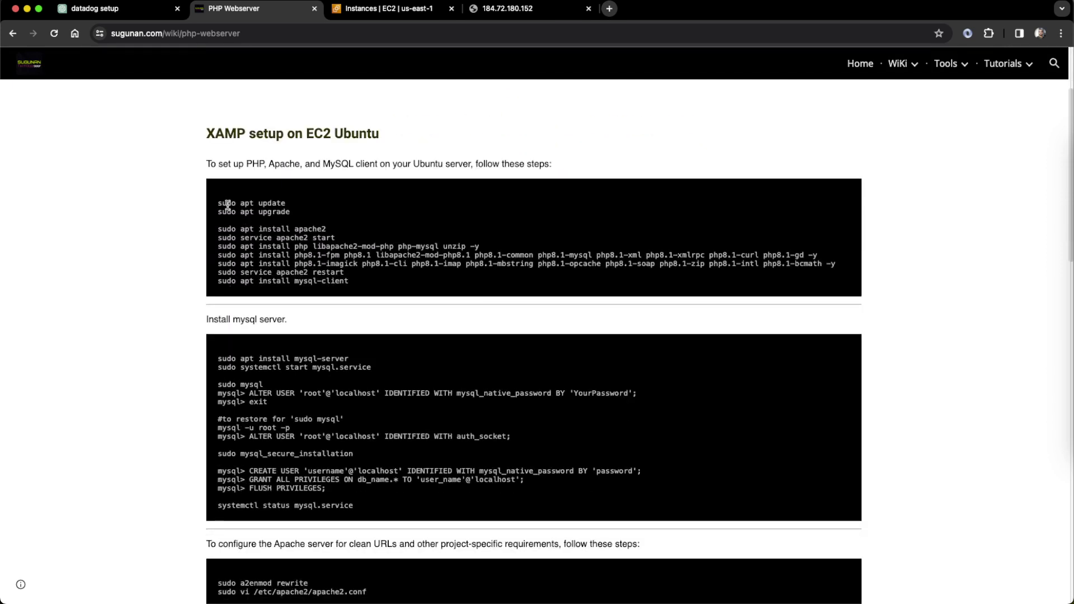
drag(219, 203, 290, 208)
key(super+c)
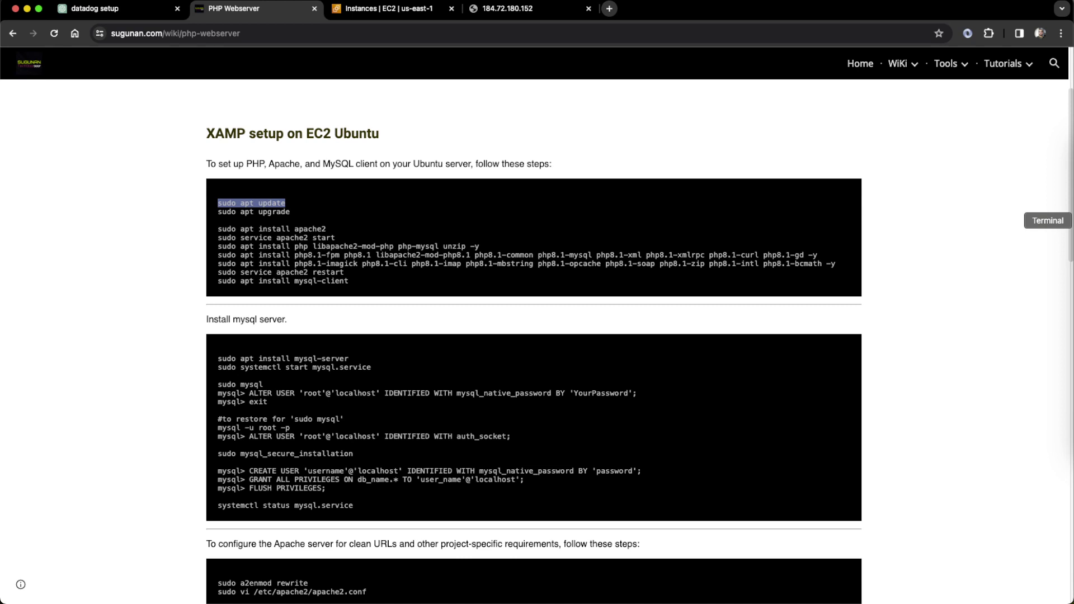
Run sudo apt update on the server to refresh package lists
click(1070, 221)
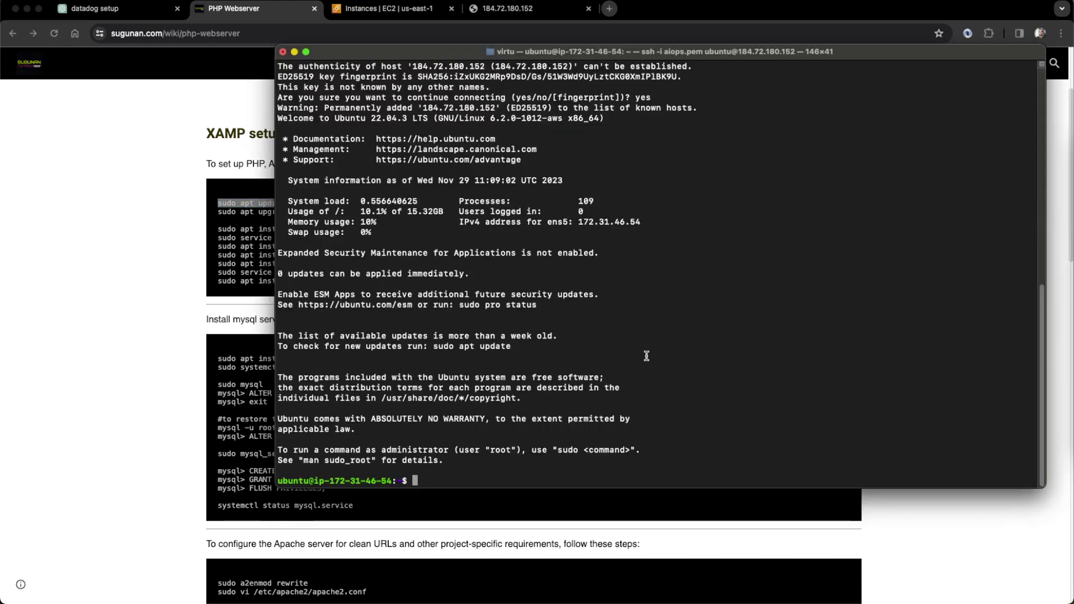
key(super+v)
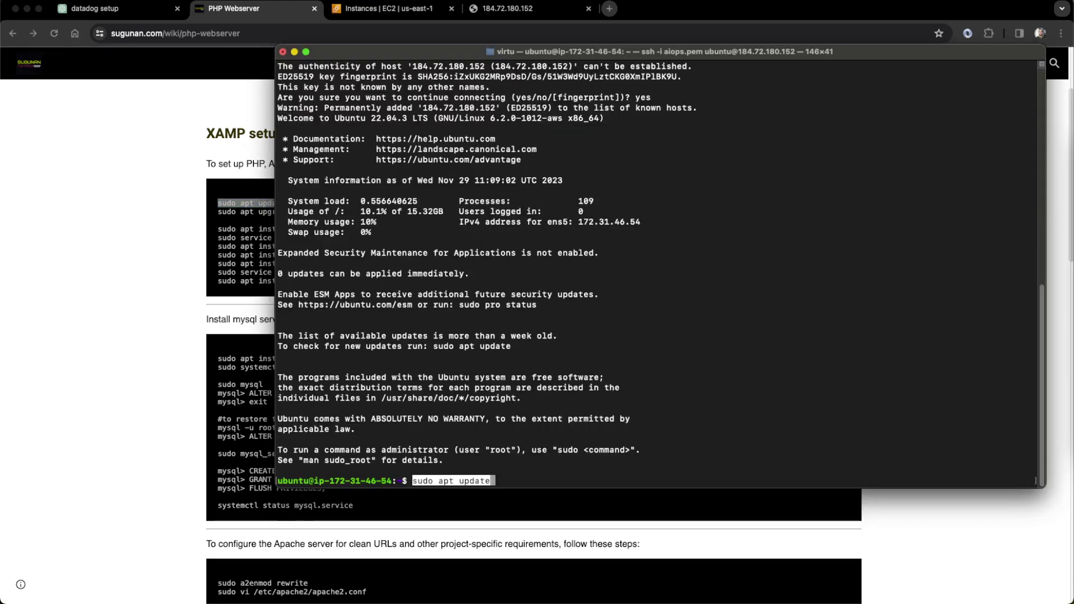
key(Return)
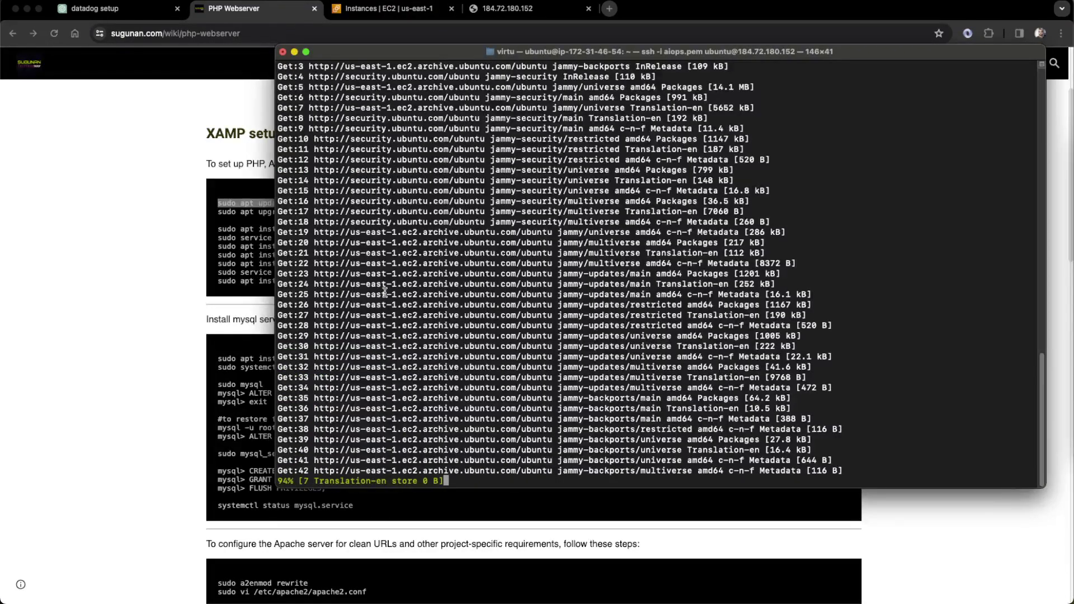
Copy sudo apt upgrade from the guide, run it on the server, and confirm
click(115, 296)
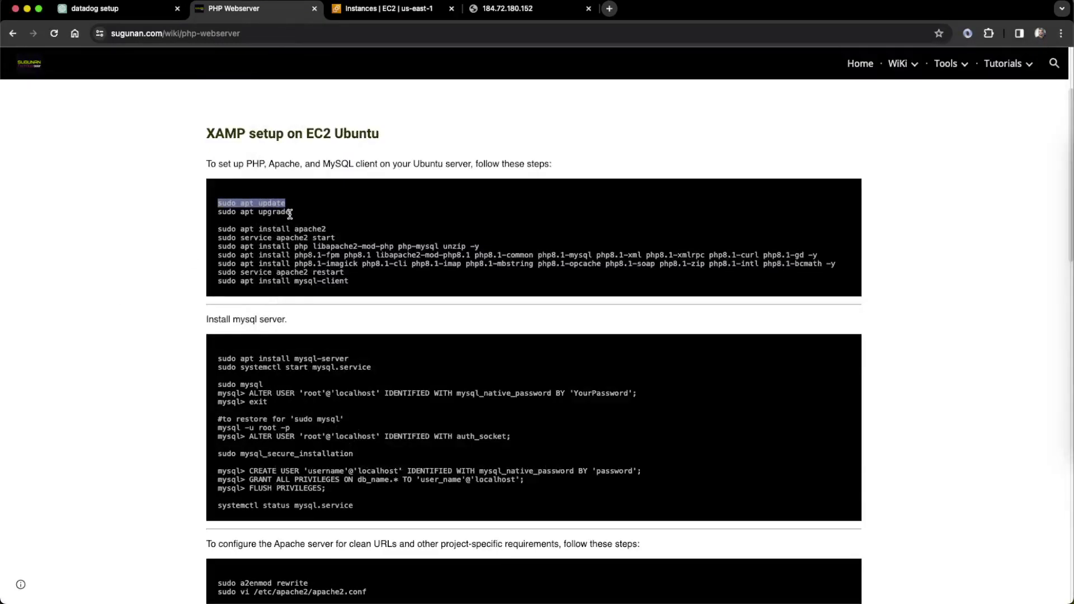
drag(289, 213, 216, 212)
key(super+c)
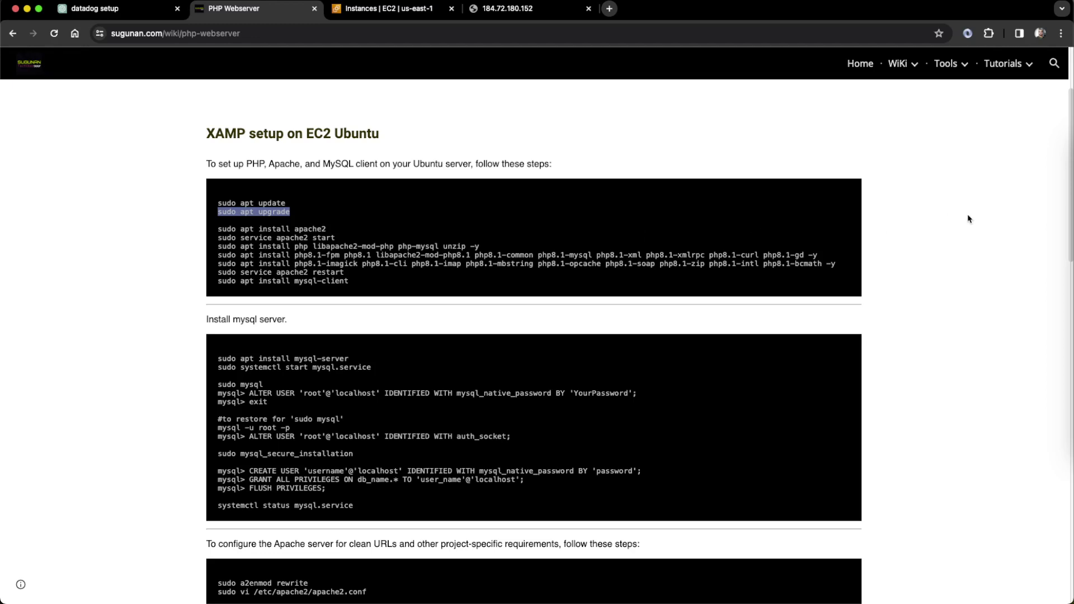
click(1072, 219)
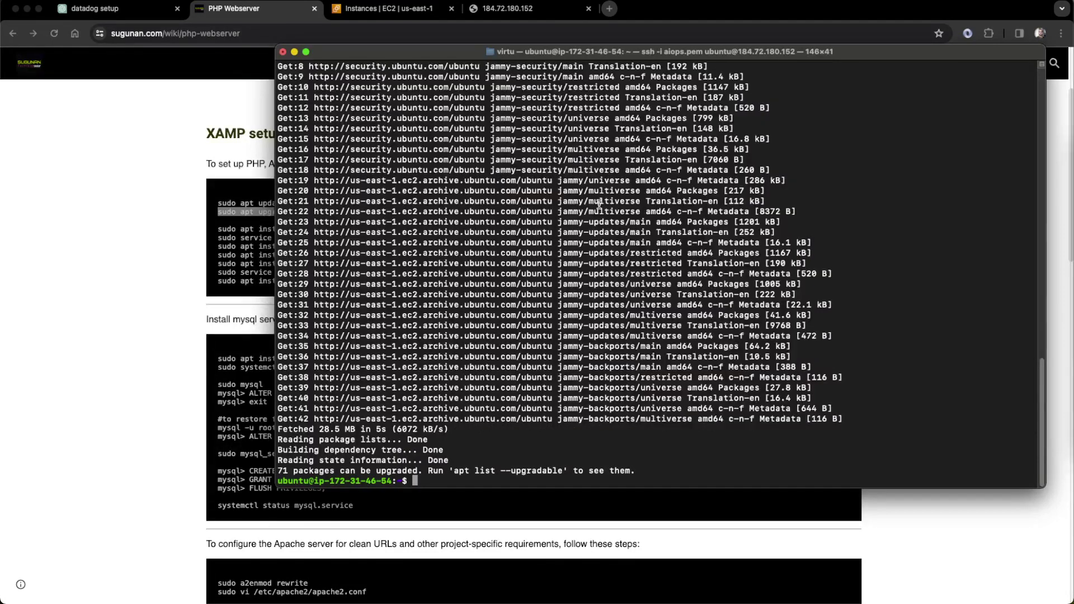
key(super+v)
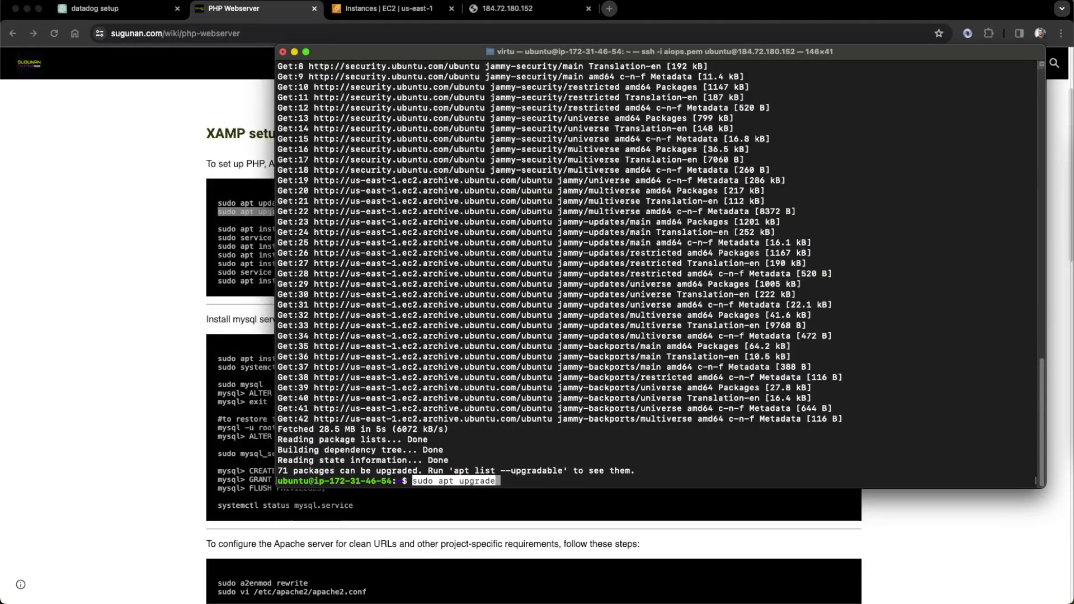
key(Return)
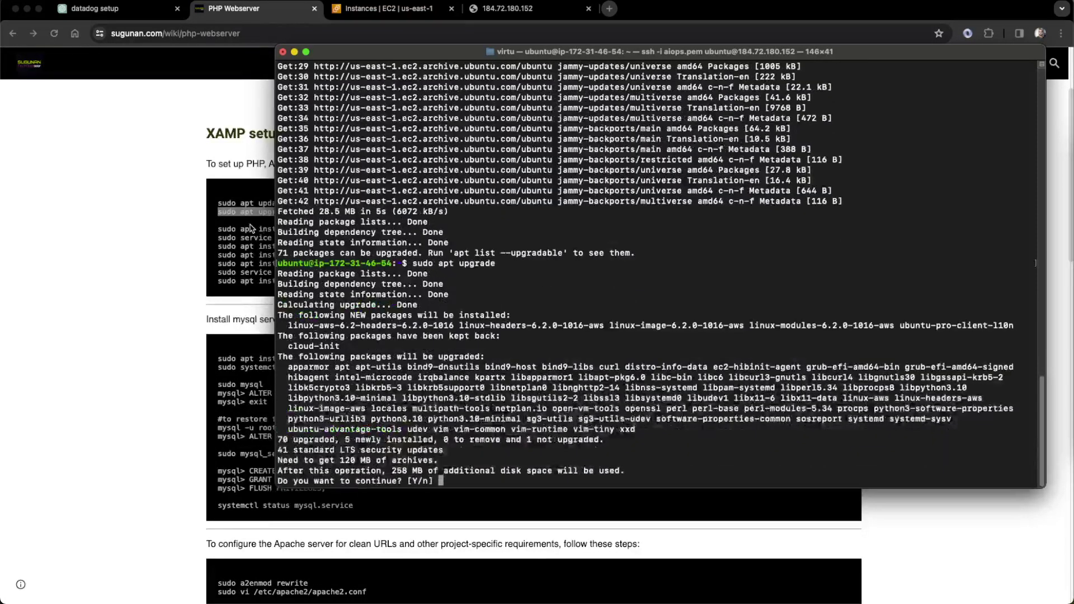
key(Return)
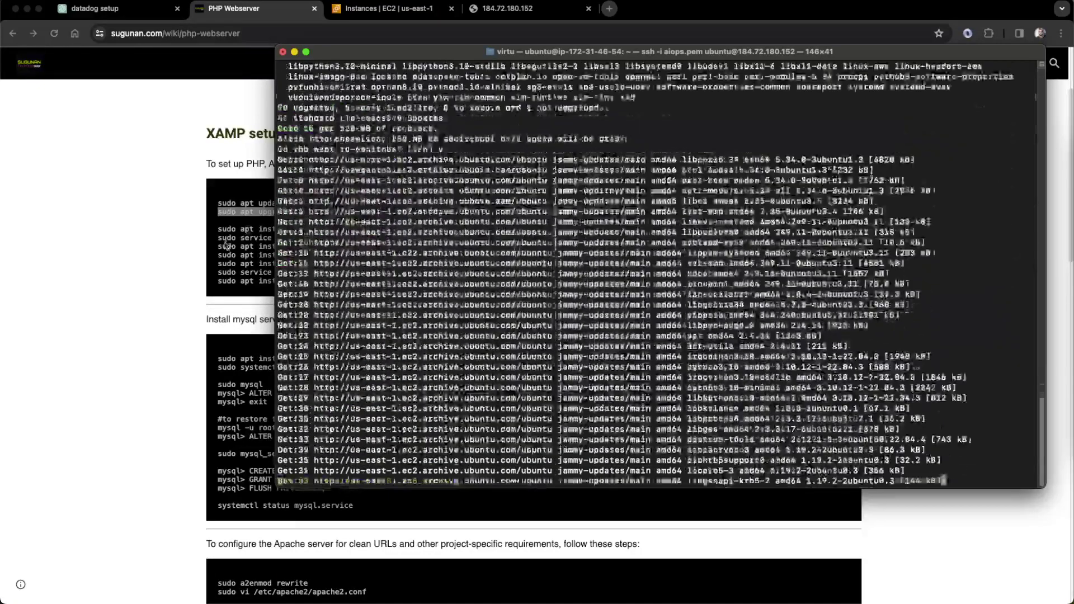
Copy 'sudo apt install apache2' from the setup guide for the server session
click(225, 232)
drag(328, 231, 218, 230)
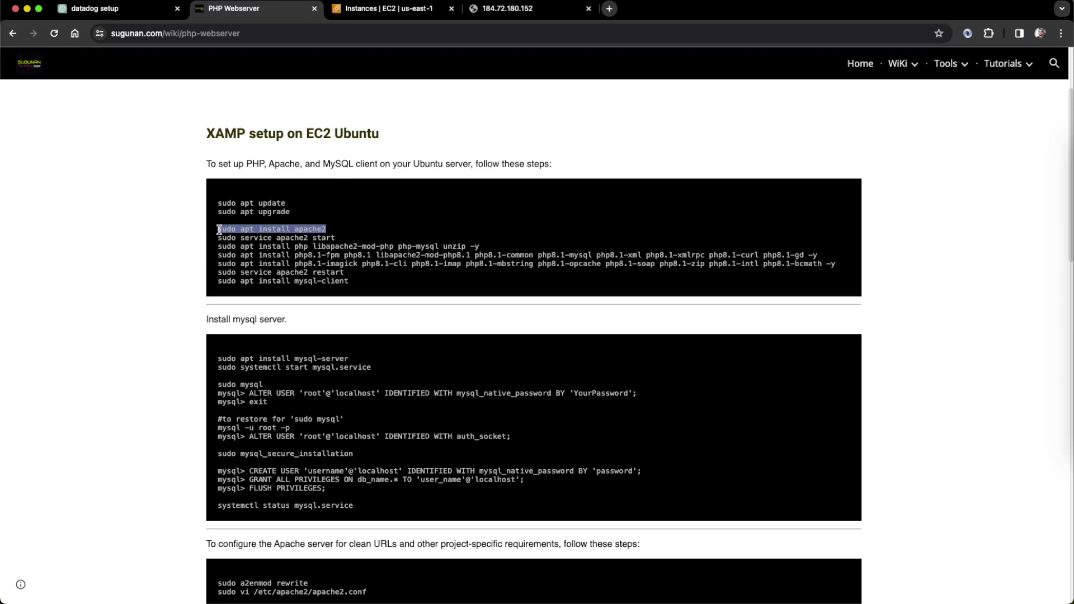
click(1057, 215)
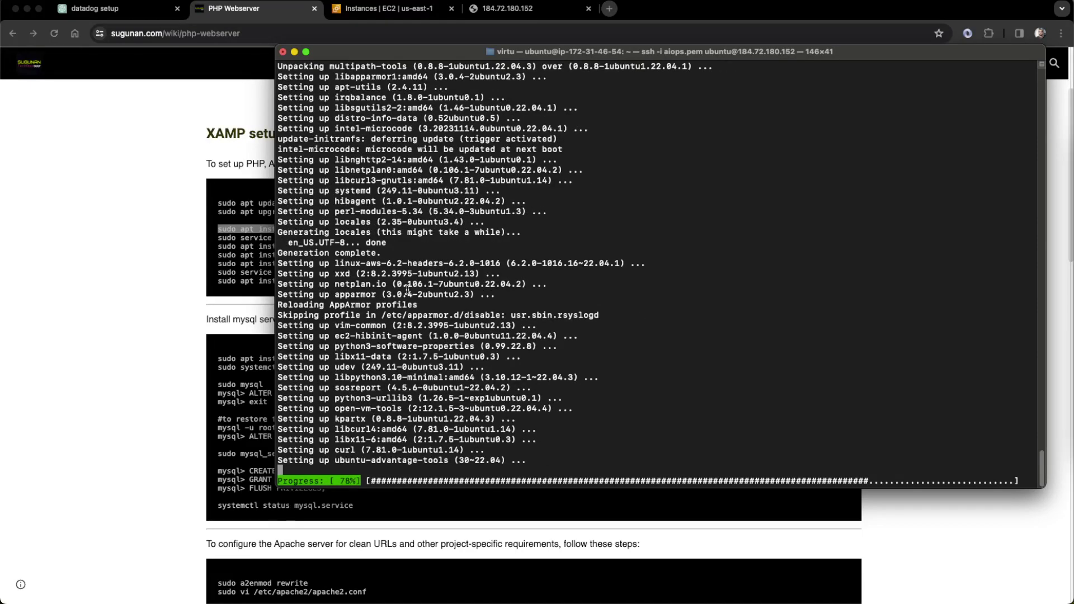
Acknowledge the kernel notice, accept the service restarts, and paste the Apache install command
drag(851, 56, 847, 58)
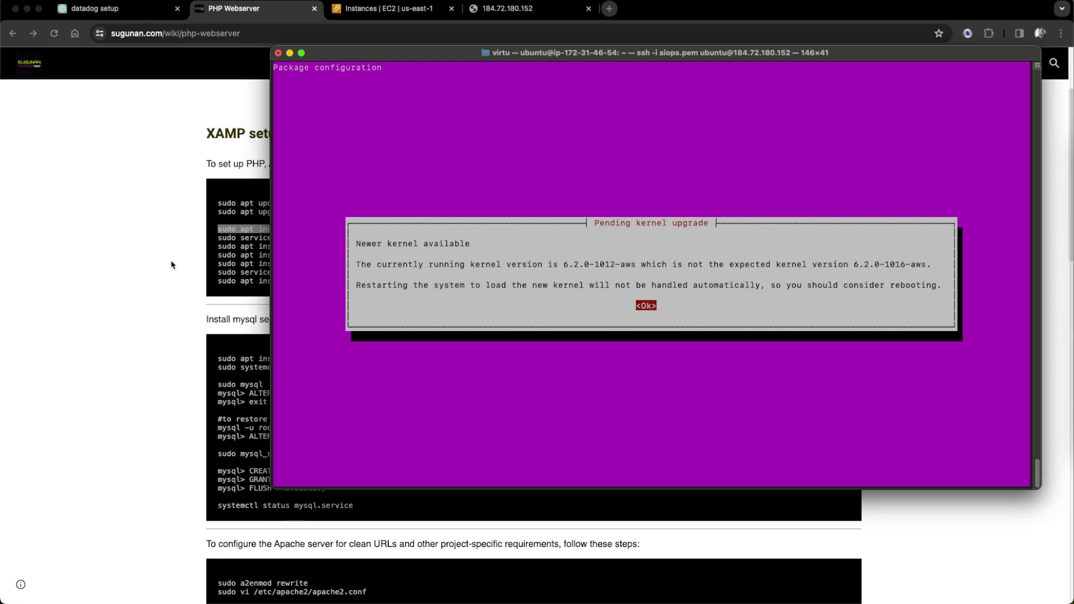
key(Return)
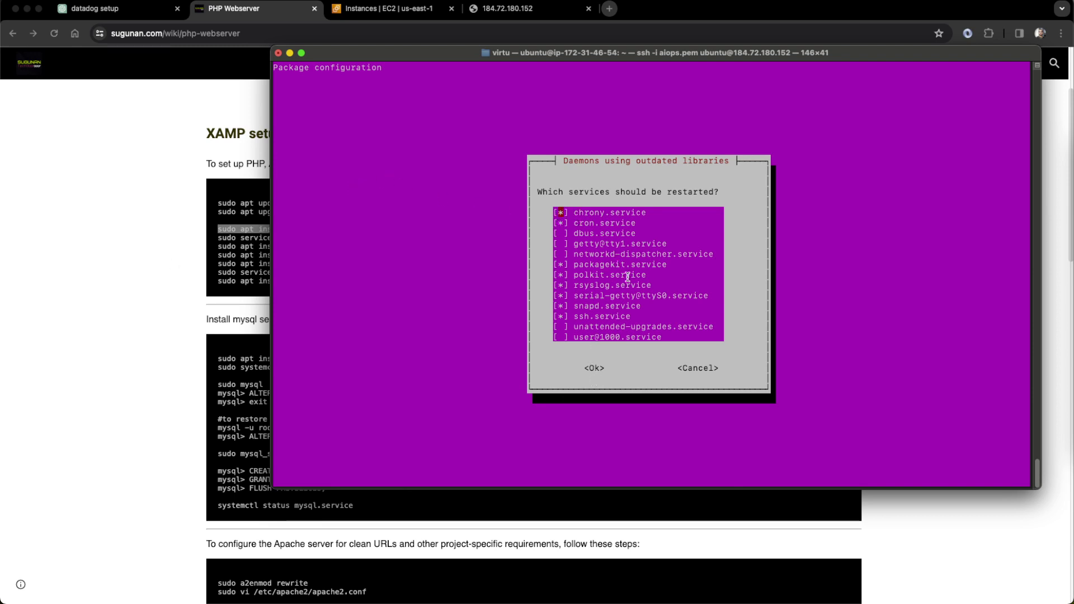
key(Tab)
key(Return)
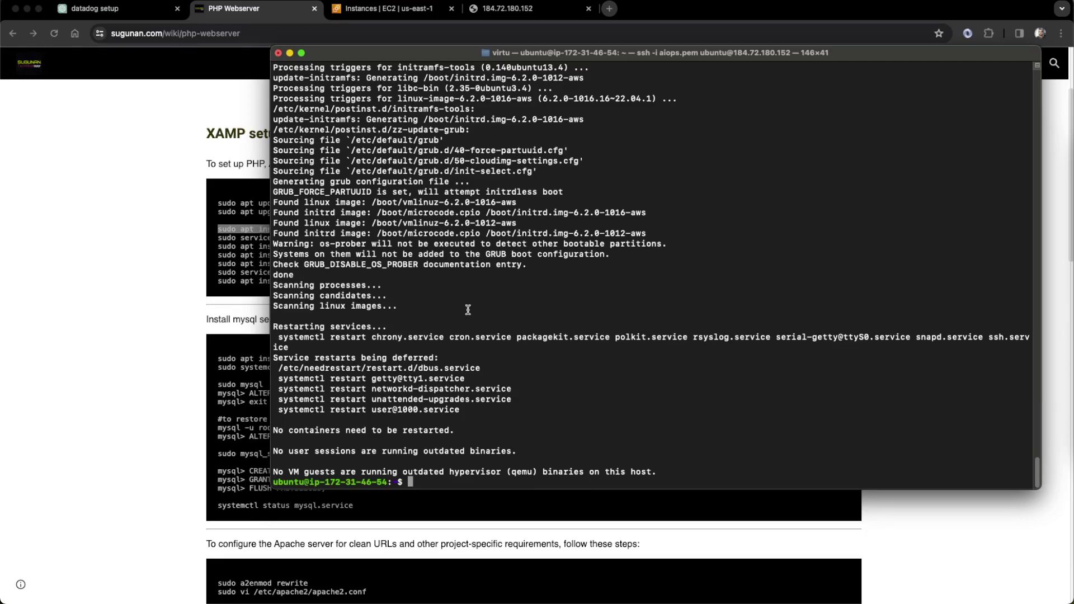
text(sudo apt install apache2)
Install apache2 with y, dismiss kernel and restart dialogs, then copy 'sudo service apache2 start'
key(Return)
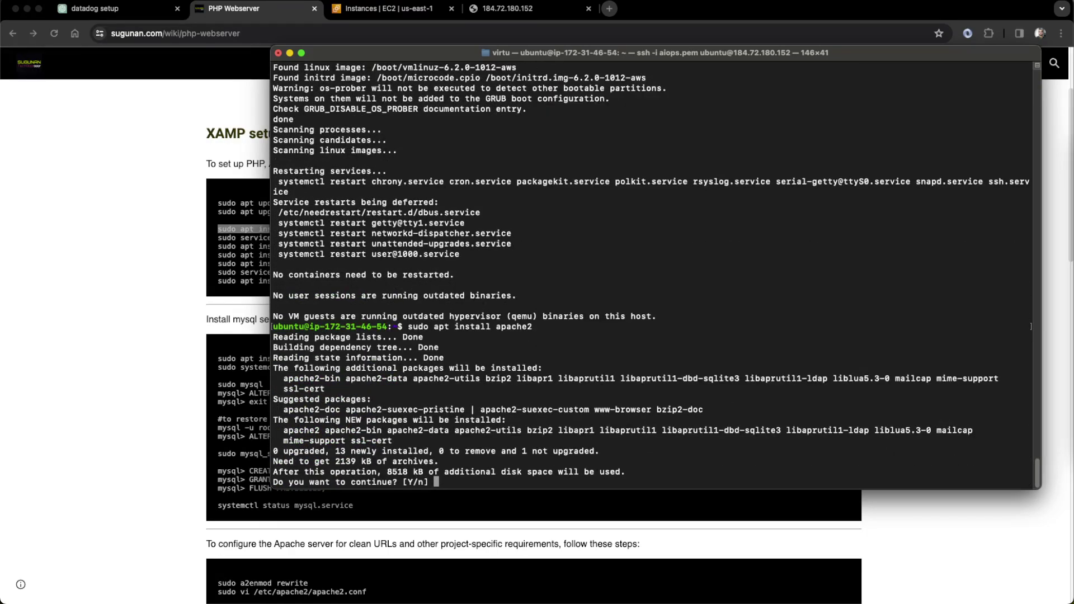
text(y)
key(Return)
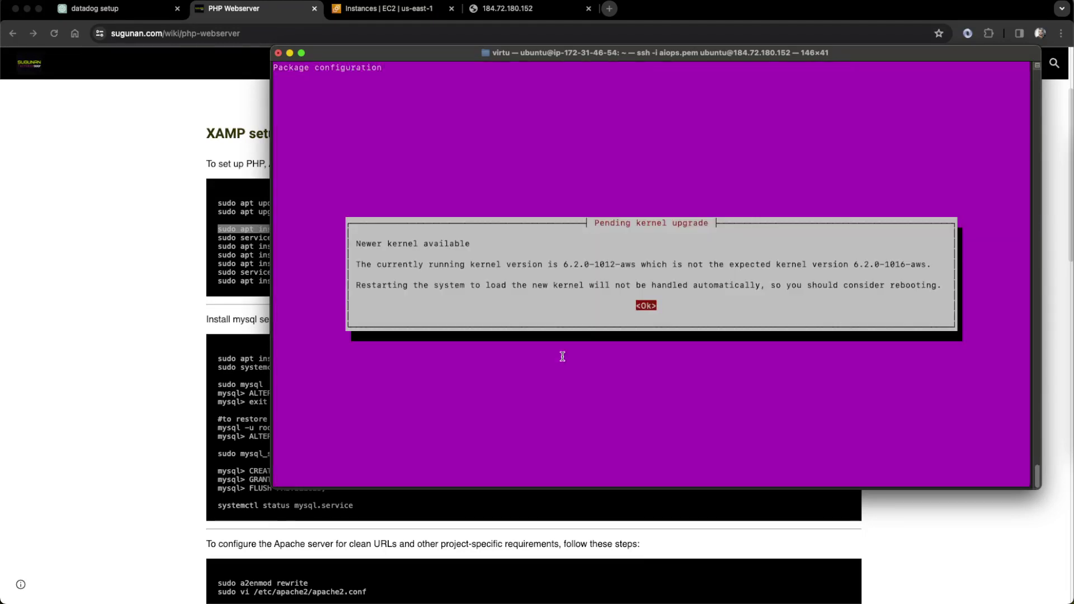
key(Return)
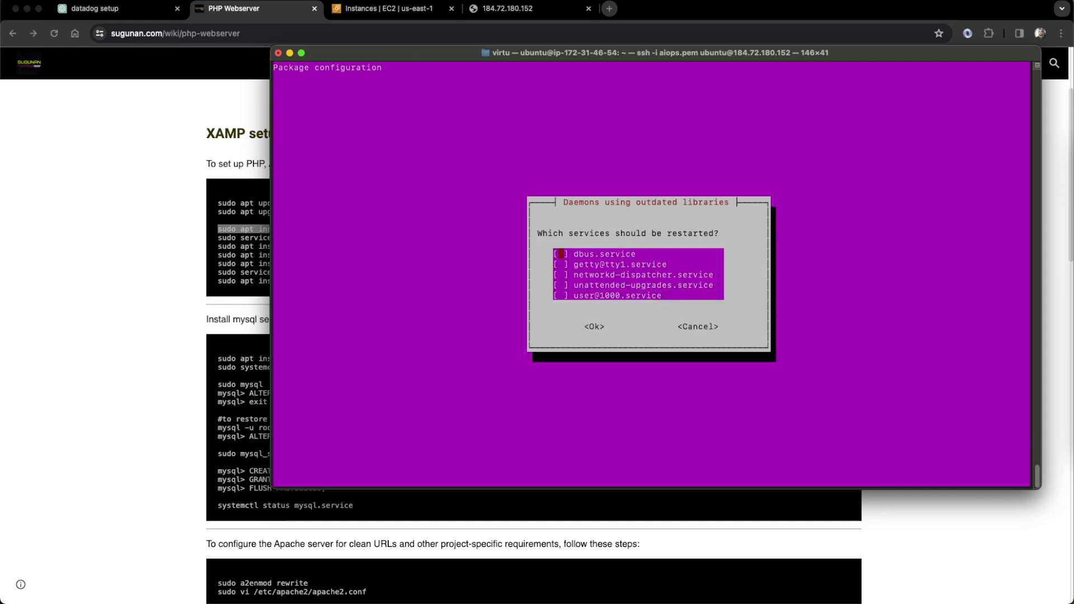
key(Tab)
key(Return)
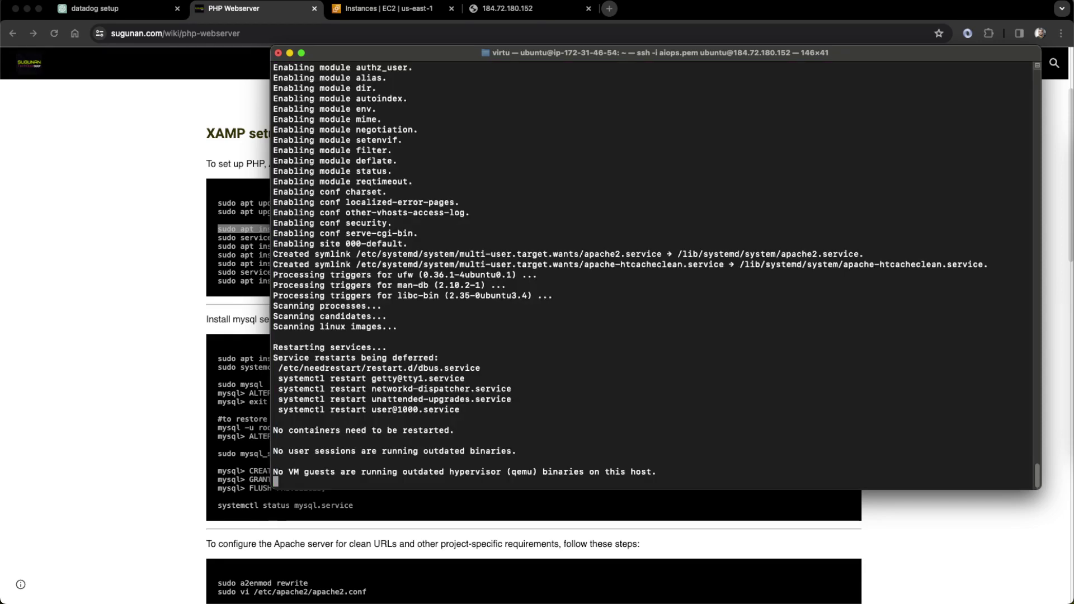
click(244, 247)
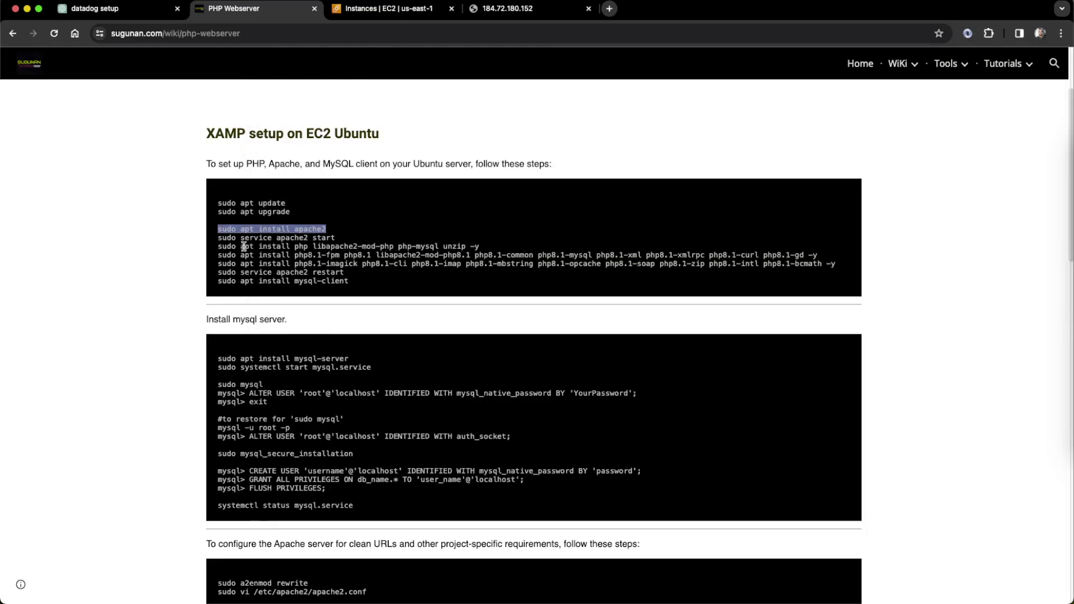
drag(335, 237, 216, 239)
key(super+c)
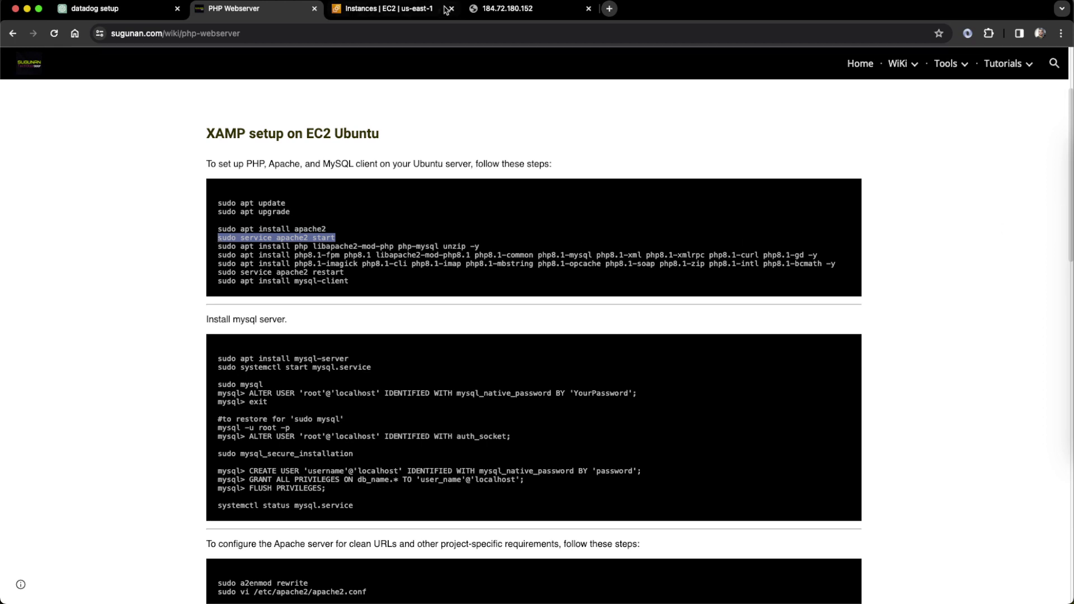
Start Apache, confirm 184.72.180.152 shows 'It works!', then select the wiki's PHP install line
click(479, 10)
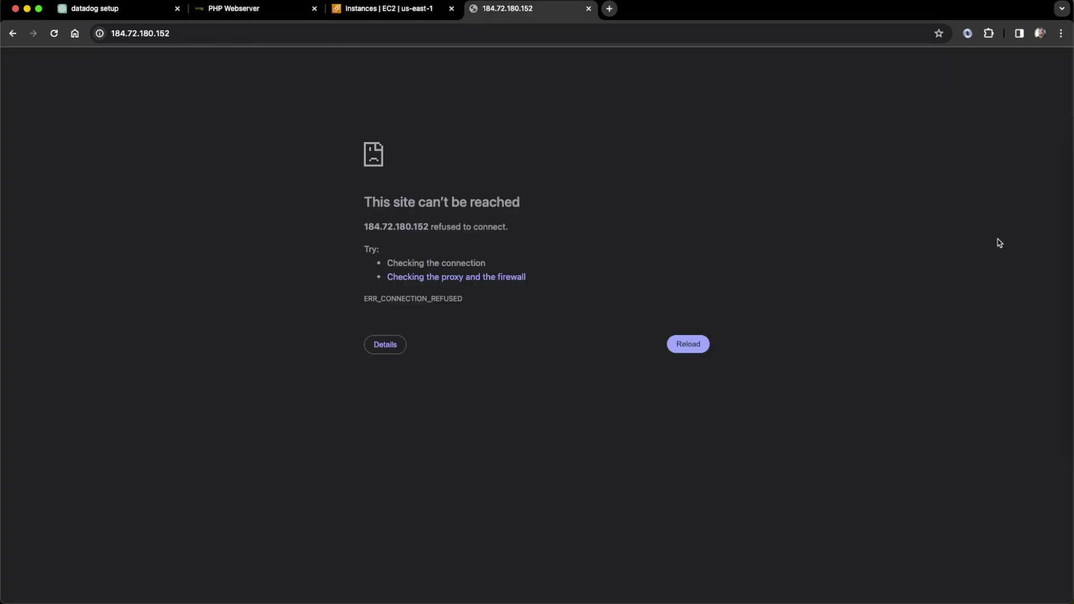
click(1069, 219)
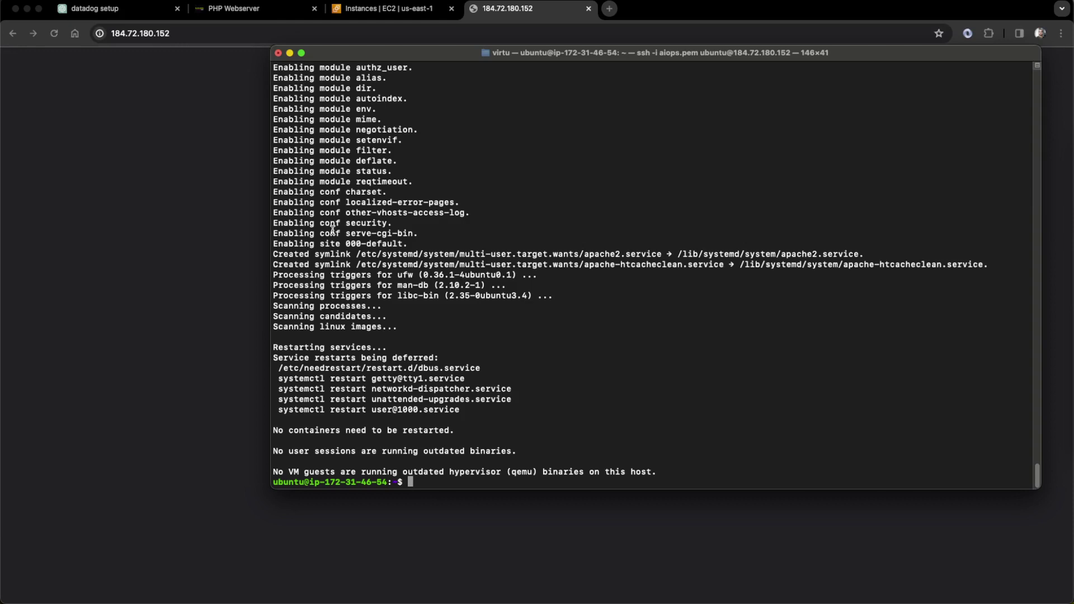
key(super+v)
key(Return)
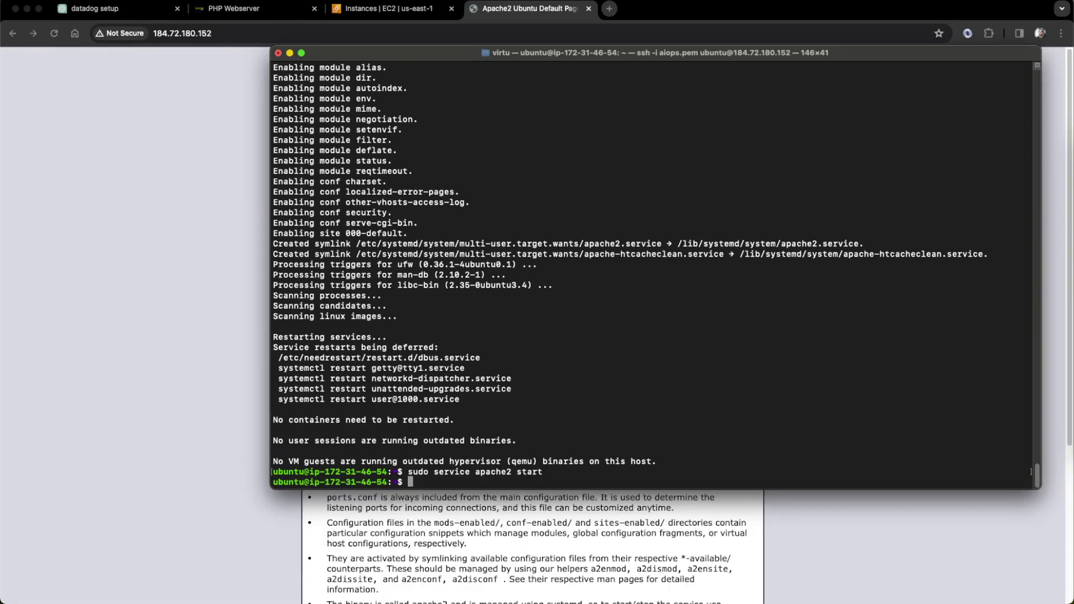
click(126, 259)
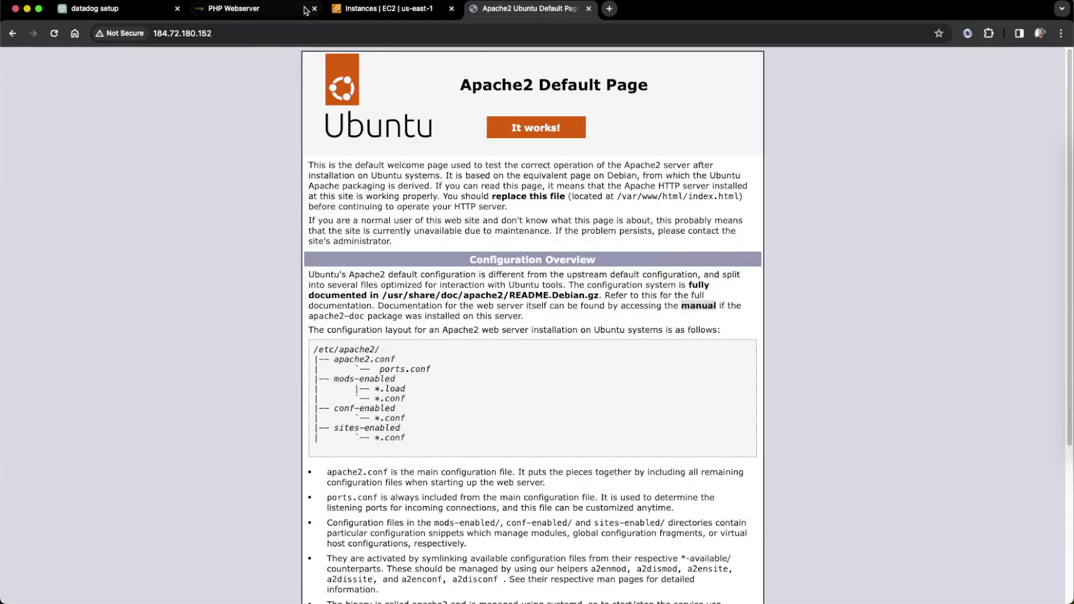
click(278, 11)
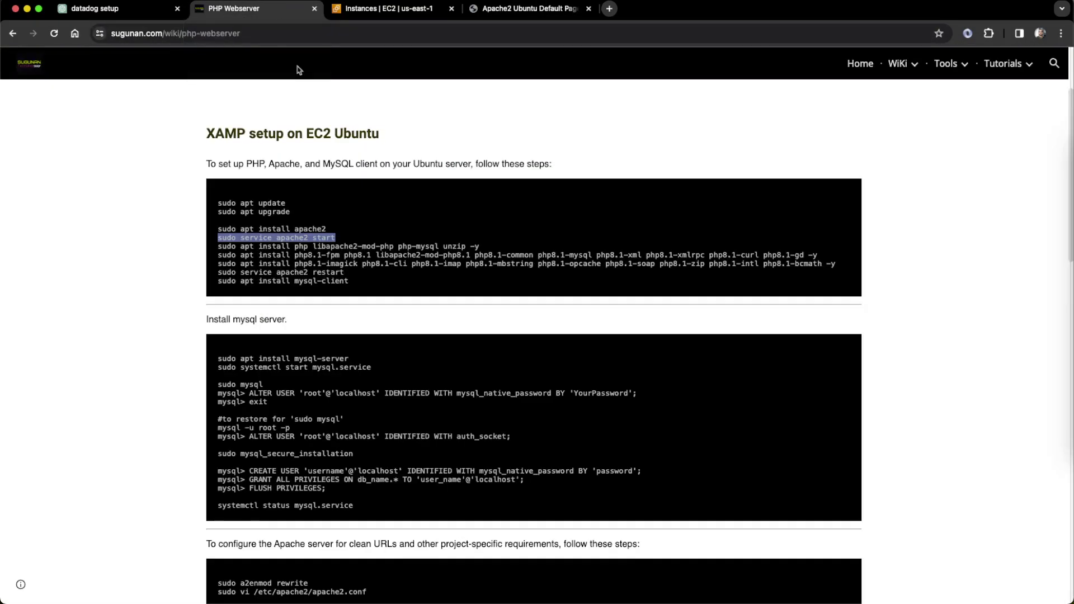
drag(481, 247, 218, 246)
key(super+c)
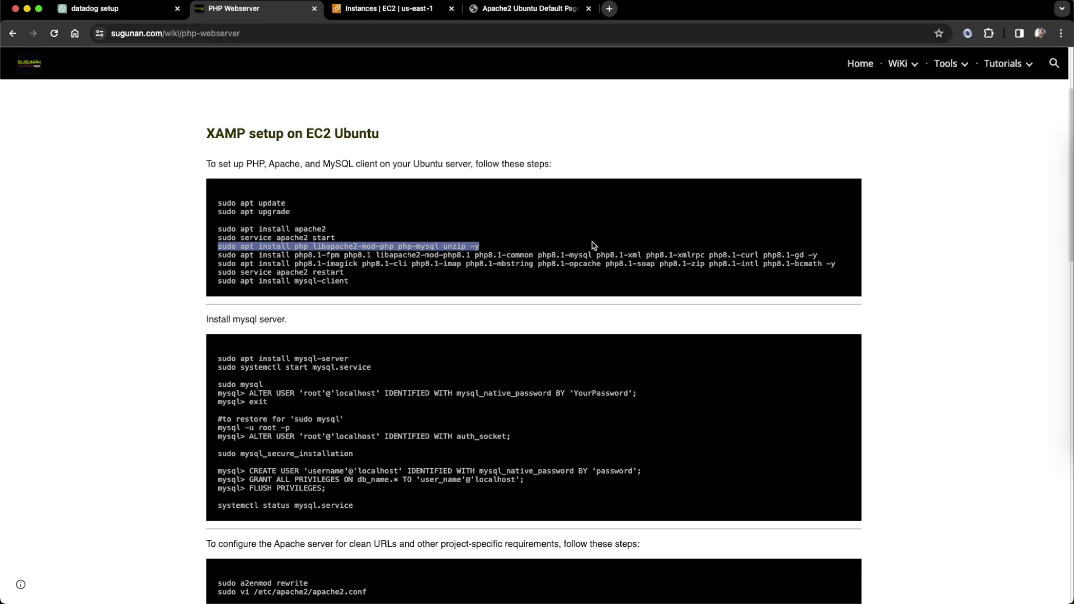
Paste and run the copied PHP install command in the server terminal
click(1051, 231)
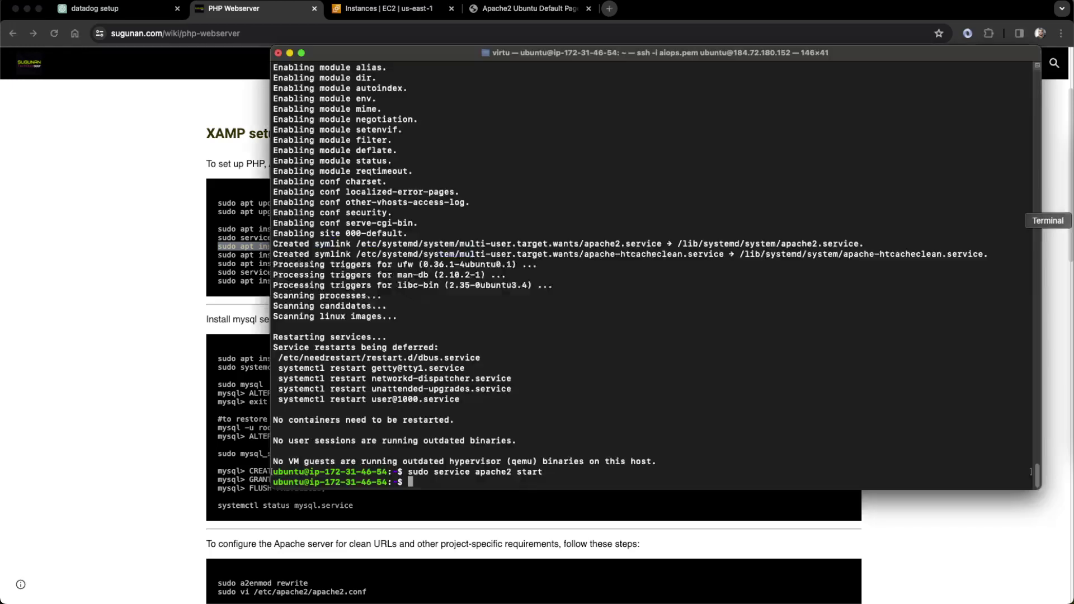
key(super+v)
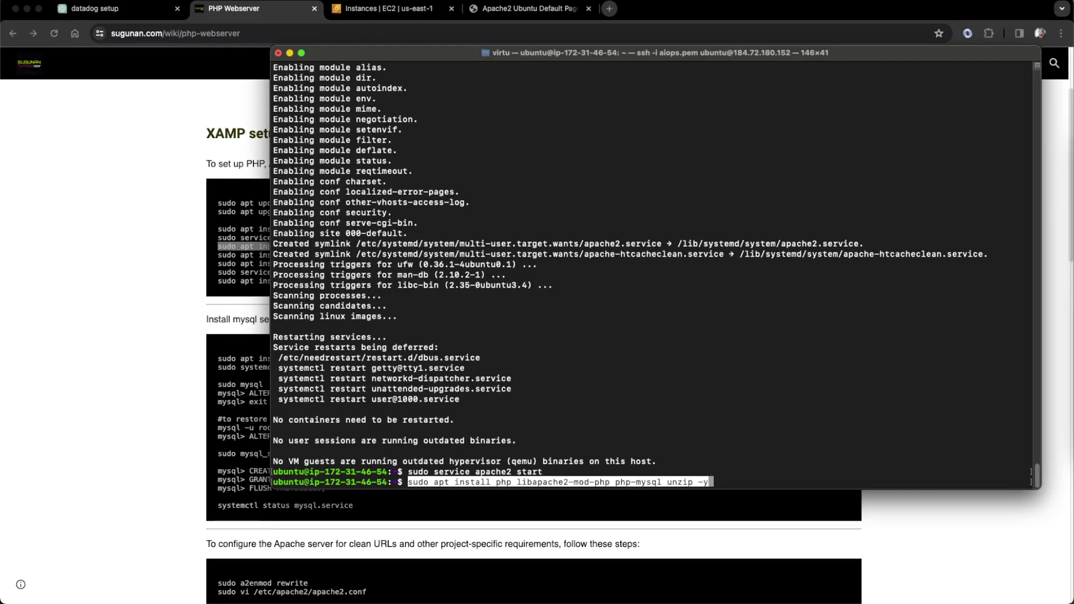
key(Return)
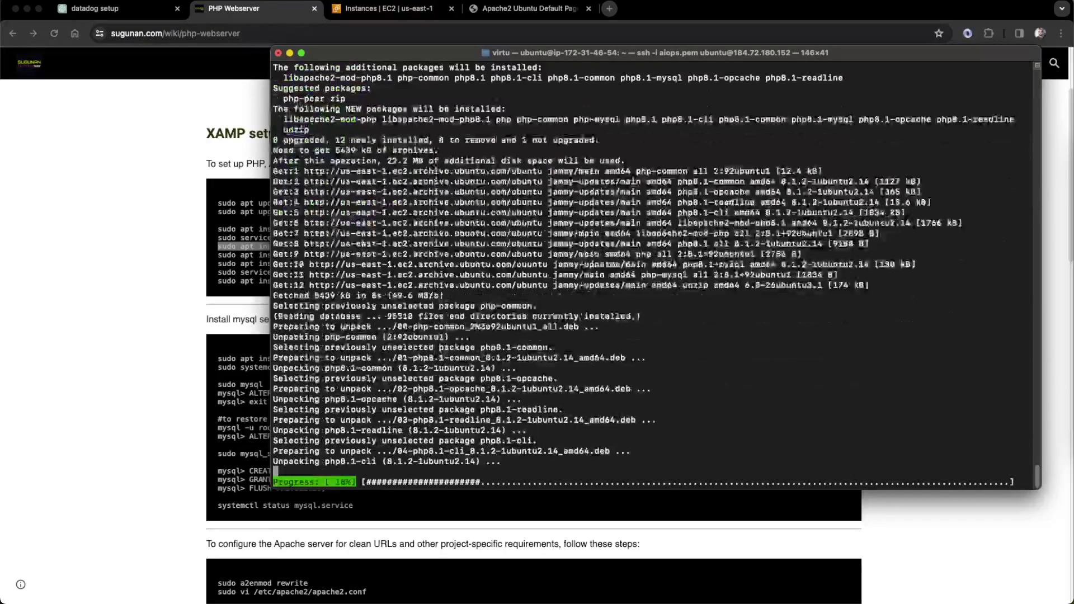
Select the 'sudo apt install php8.1-fpm' line in the wiki's setup commands
key(super+Tab)
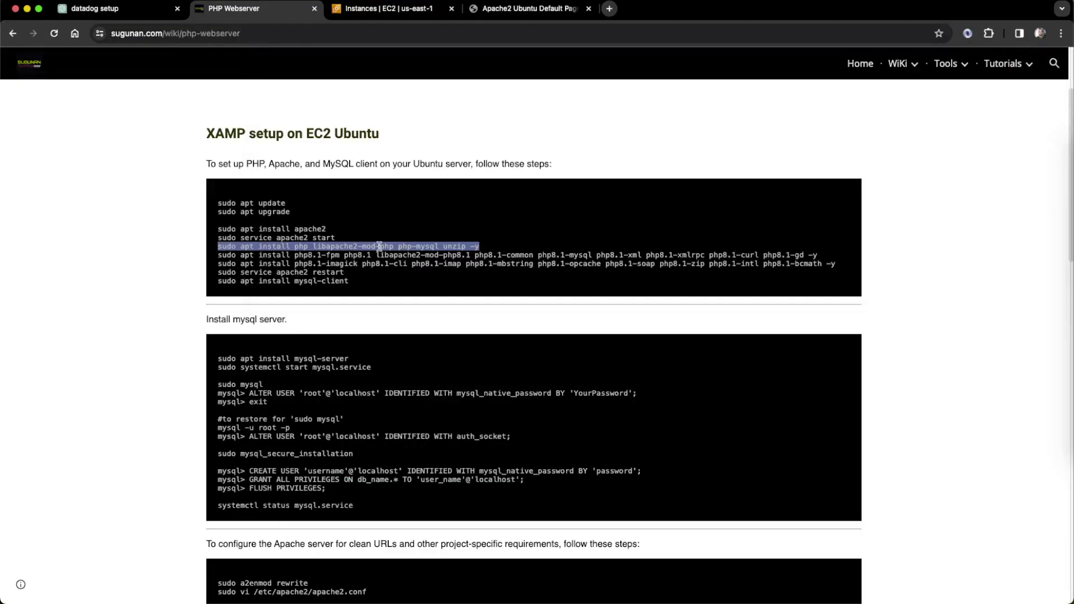
double_click(477, 247)
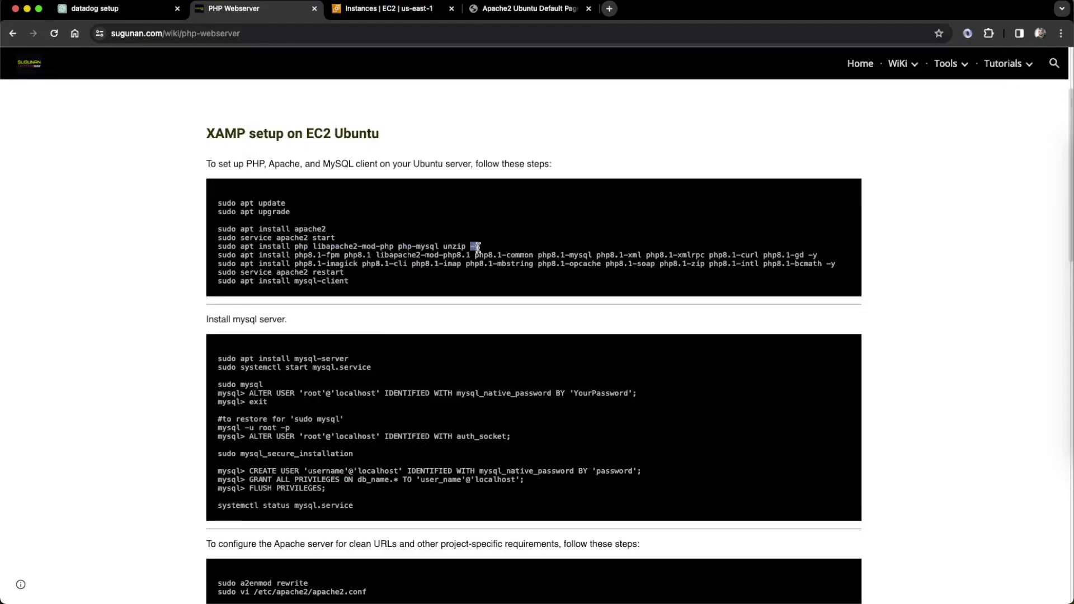
click(821, 257)
drag(821, 257, 216, 260)
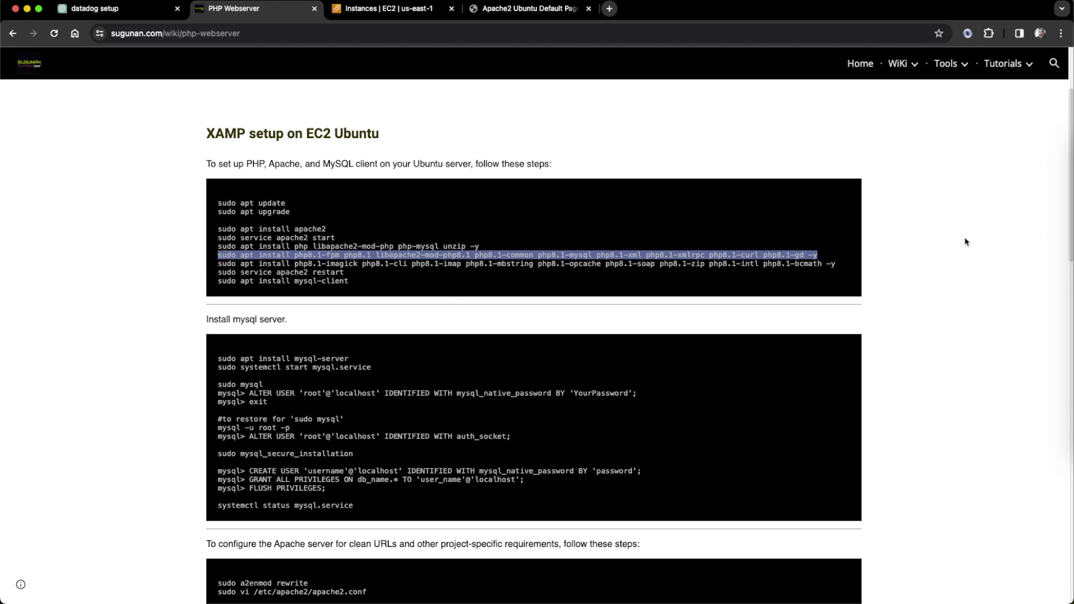
Clear the kernel upgrade and service restart notices, then run the php8.1-fpm install command
key(super+Tab)
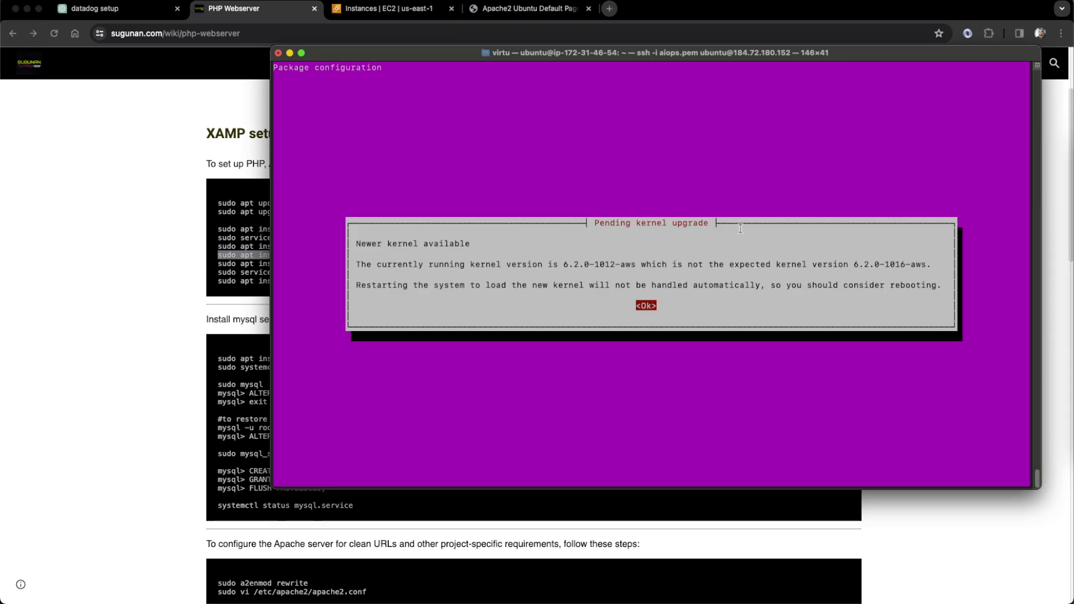
key(Return)
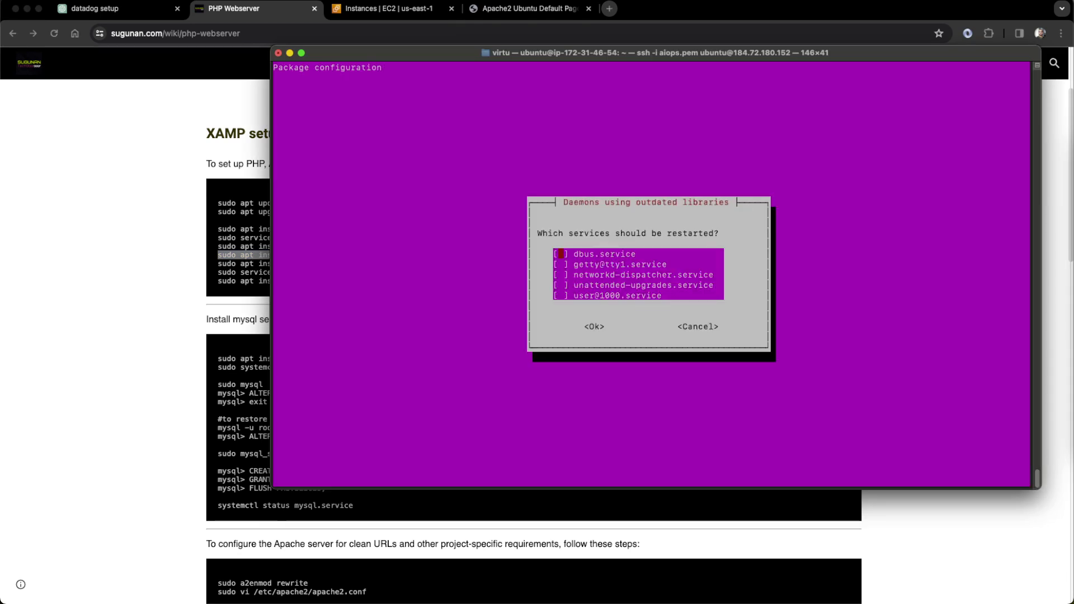
key(Tab)
key(Return)
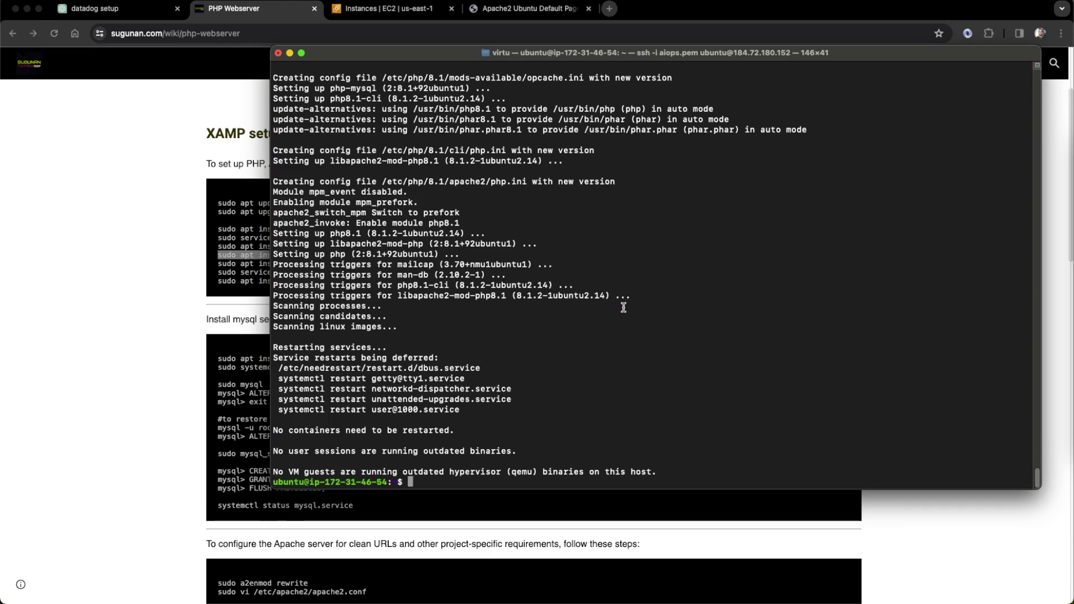
text(sudo apt install php8.1 libapache2-mod-php8.1 php8.1-common php8.1-mysql php8.1-xml php8.1-xmlrpc php8.1-curl php8.1-gd php8.1-fpm -y)
key(Return)
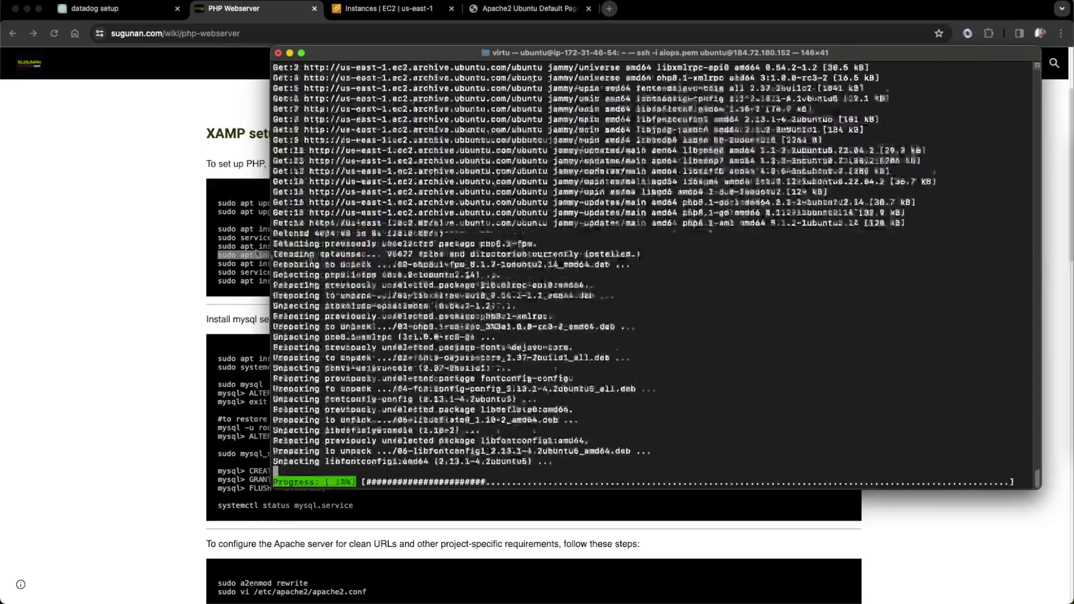
Select the php8.1-imagick install command line in the wiki guide
key(super+Tab)
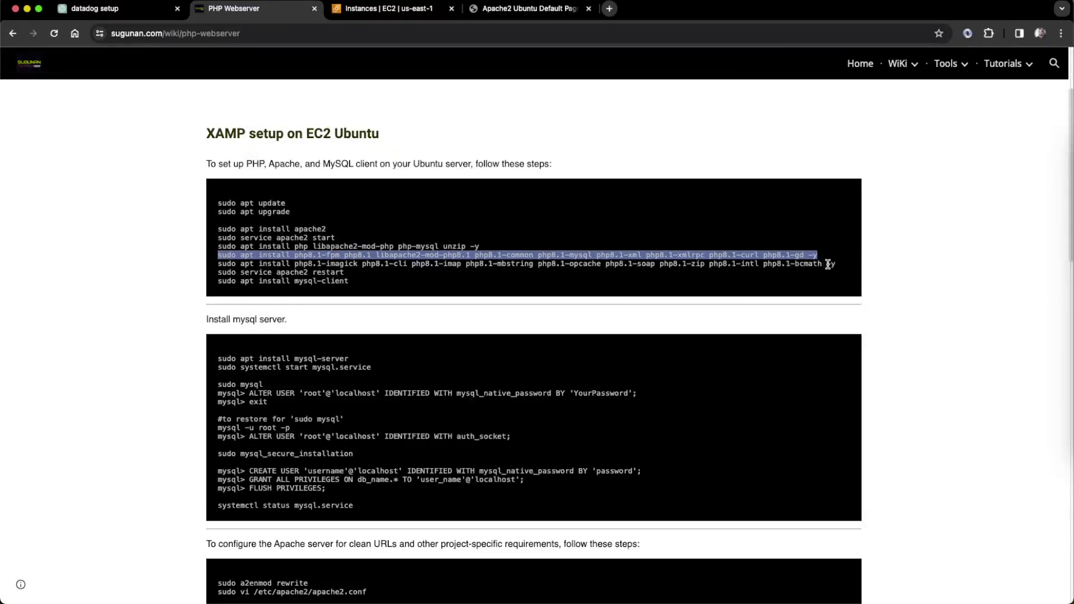
click(480, 253)
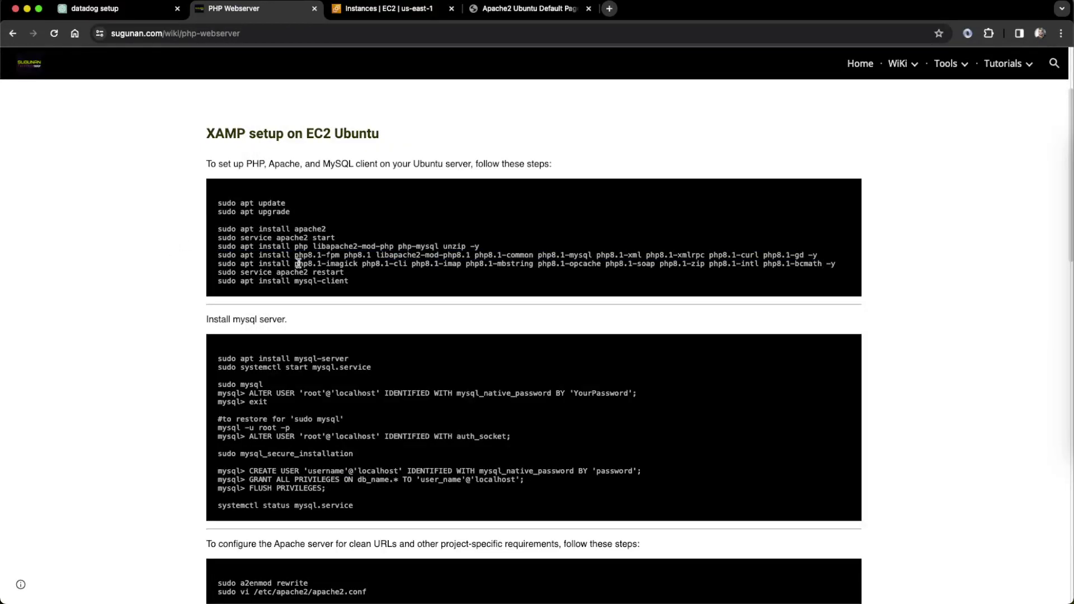
drag(296, 264, 390, 264)
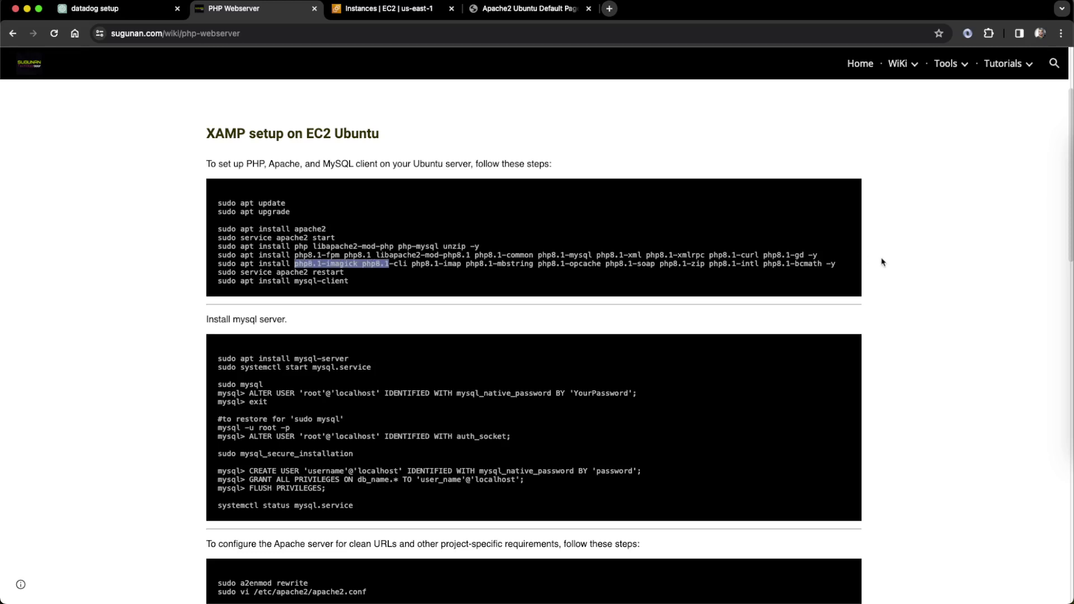
click(835, 267)
drag(844, 271, 217, 267)
key(super+c)
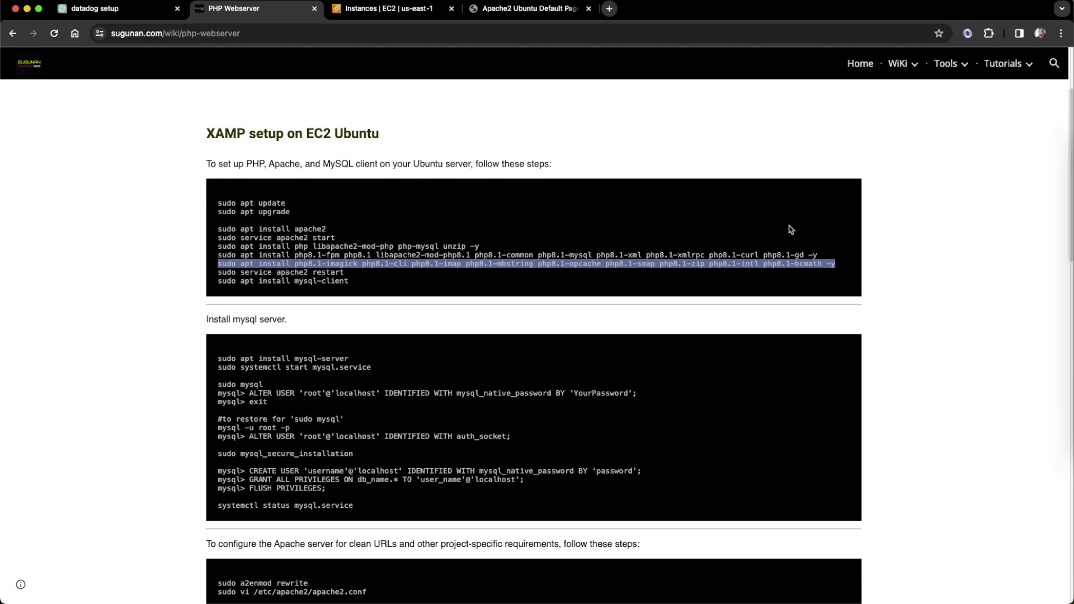
Clear the kernel and restart notices, then run the php8.1-imagick install command
mouse_move(1070, 244)
click(1061, 221)
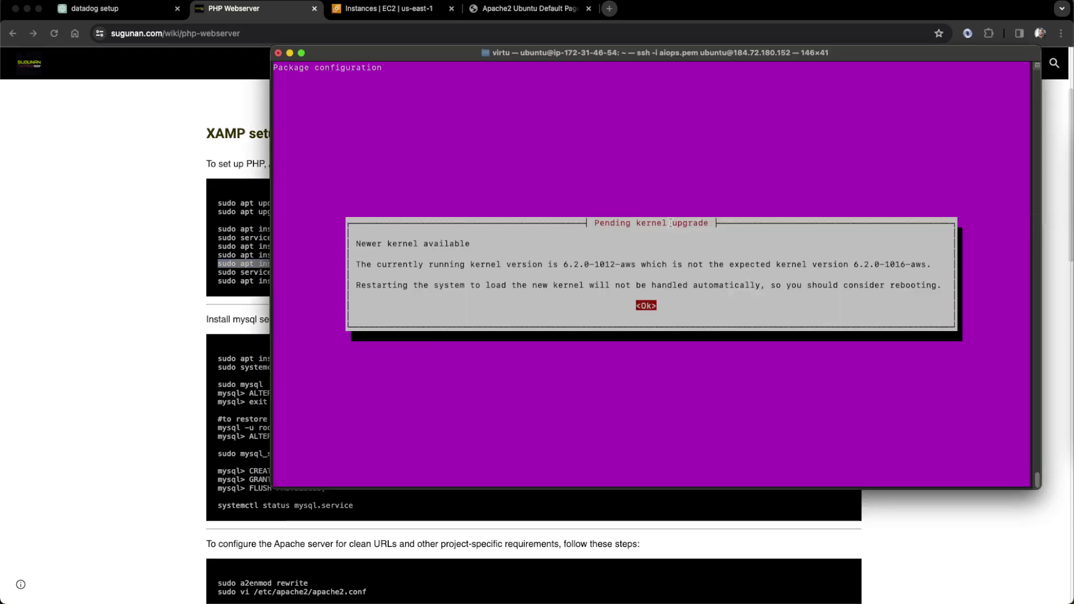
key(Return)
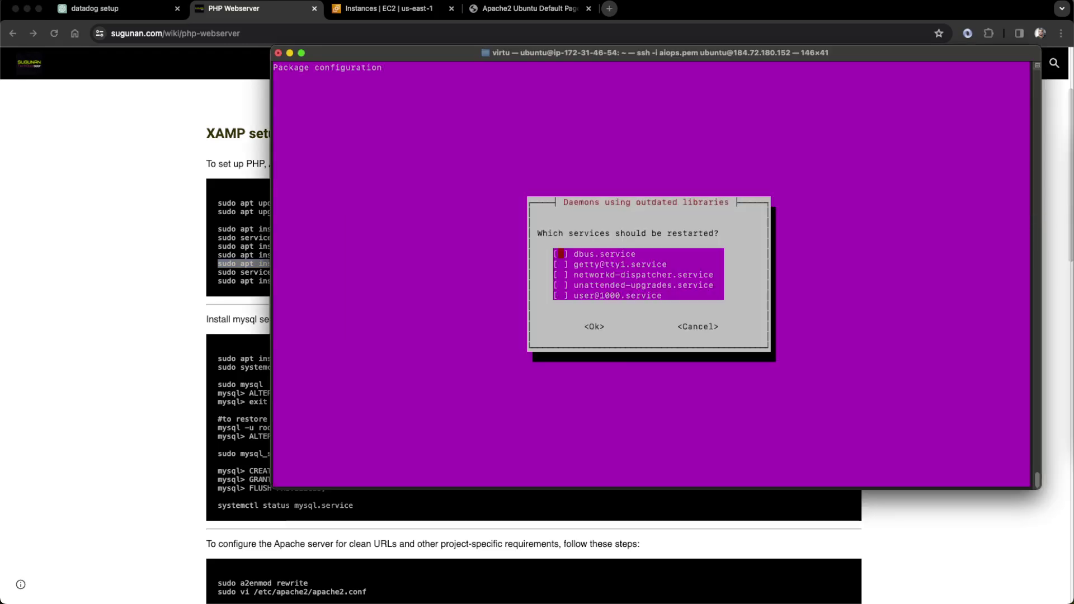
key(Tab)
key(Return)
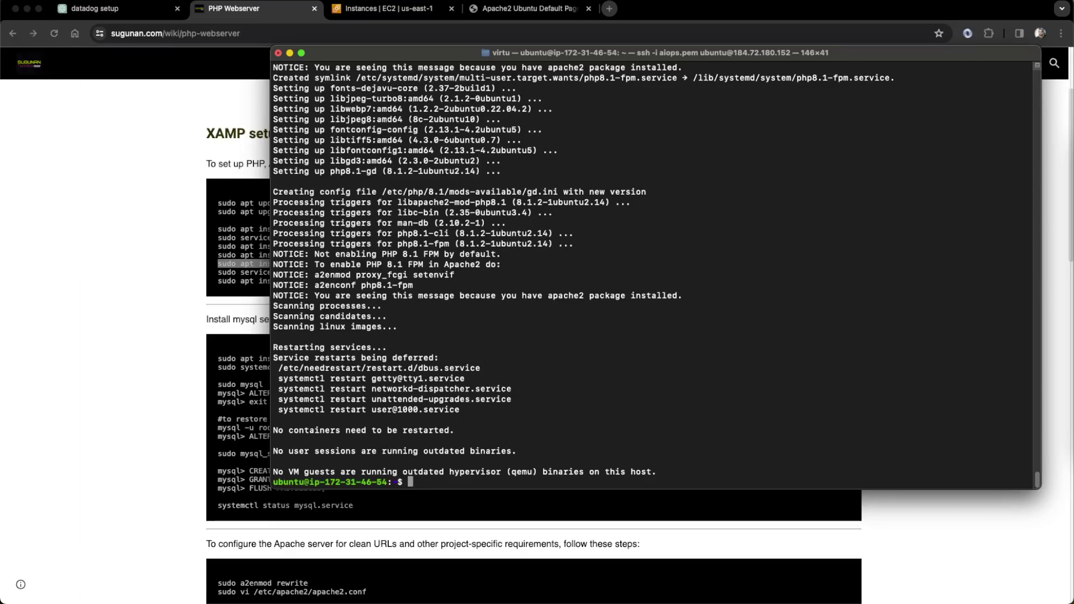
key(super+v)
key(Return)
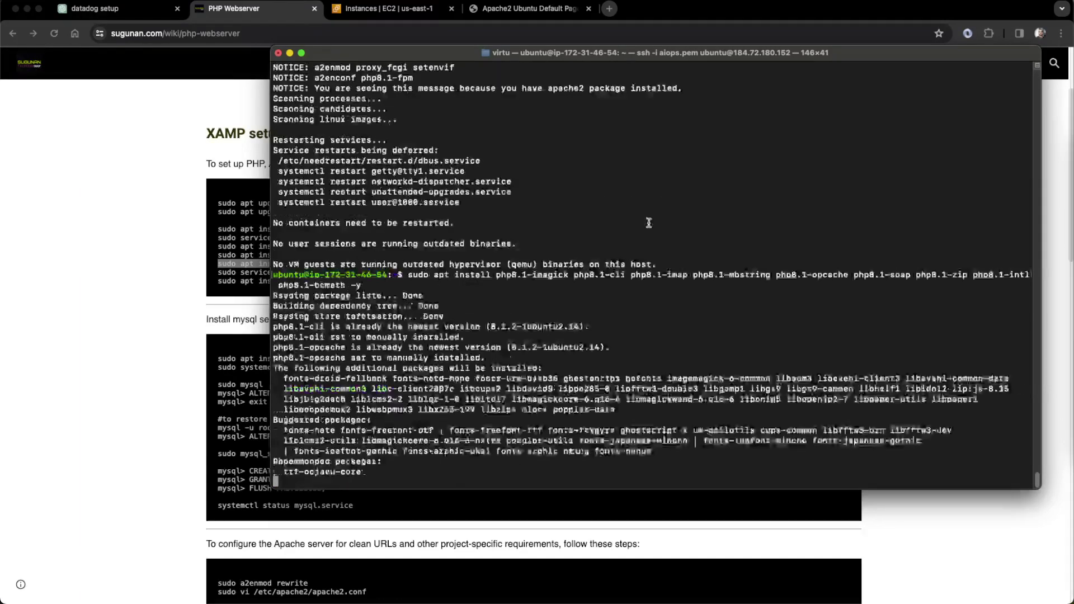
Select the 'sudo service apache2 restart' line in the wiki guide
click(188, 297)
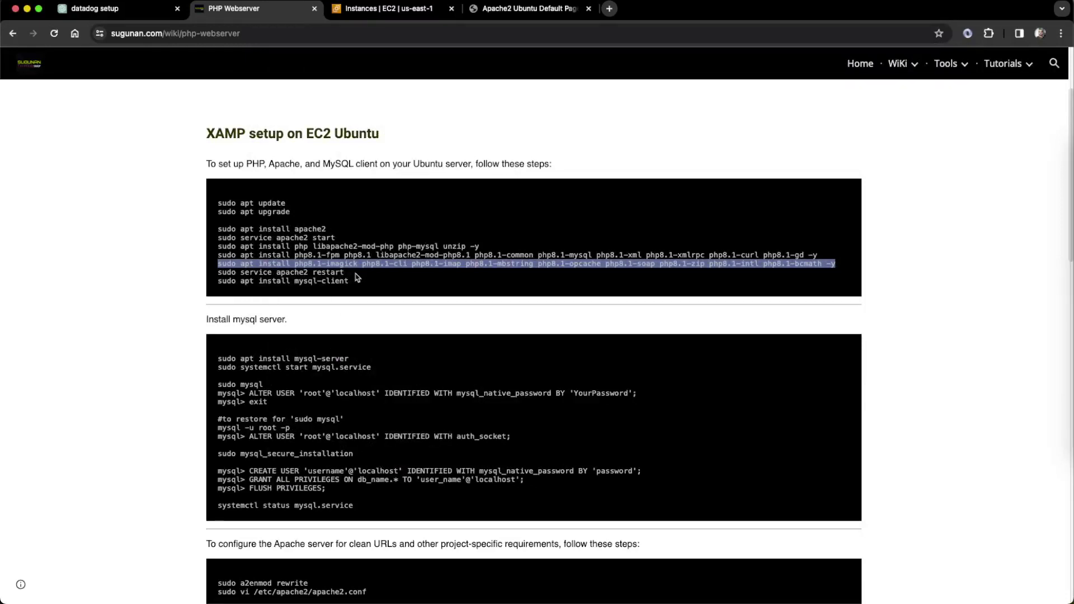
drag(346, 273, 217, 273)
key(super+c)
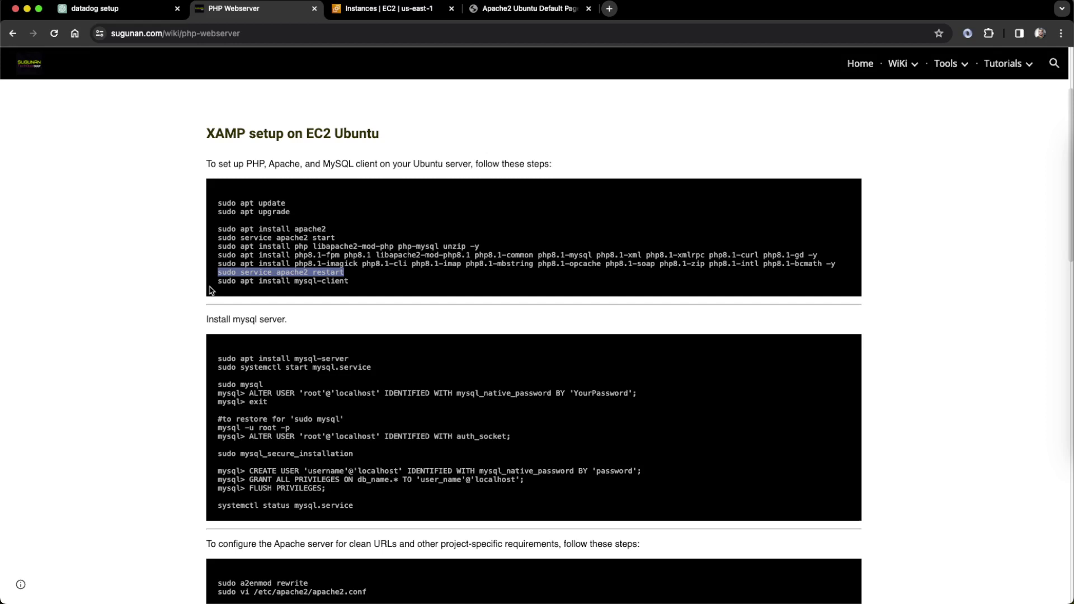
scroll(360, 384, down, 3)
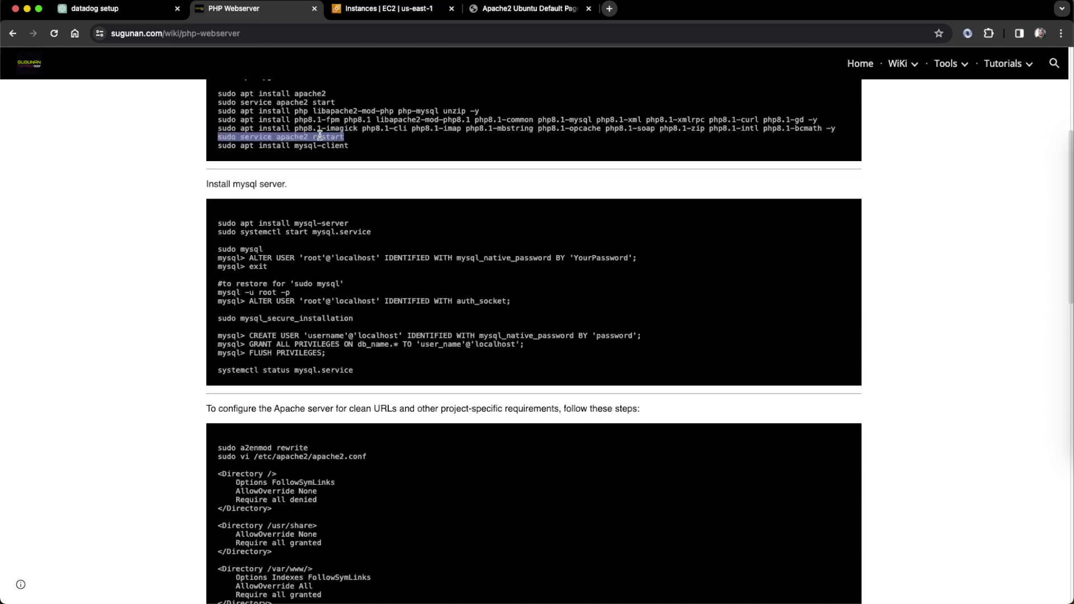
Clear the notices, run 'sudo service apache2 restart', then select the mysql-client install line
click(1064, 221)
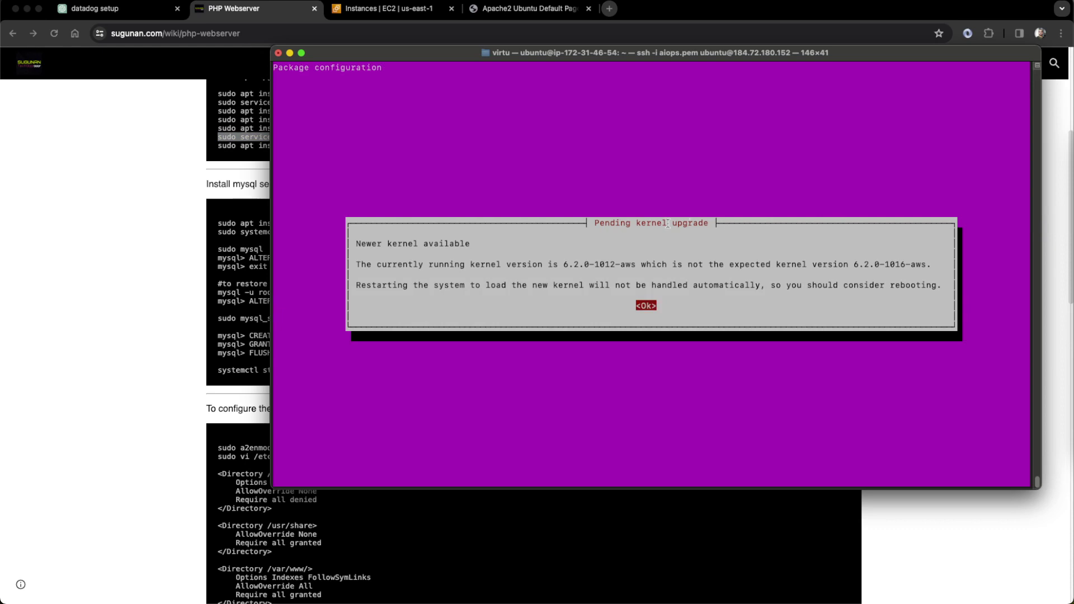
key(Return)
key(Tab)
key(Return)
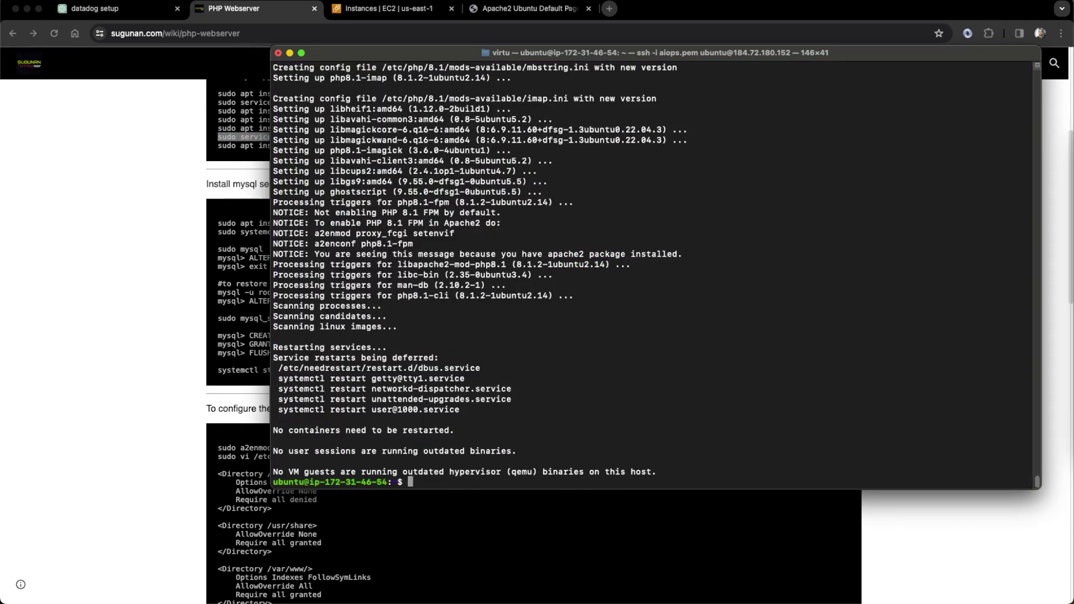
key(super+v)
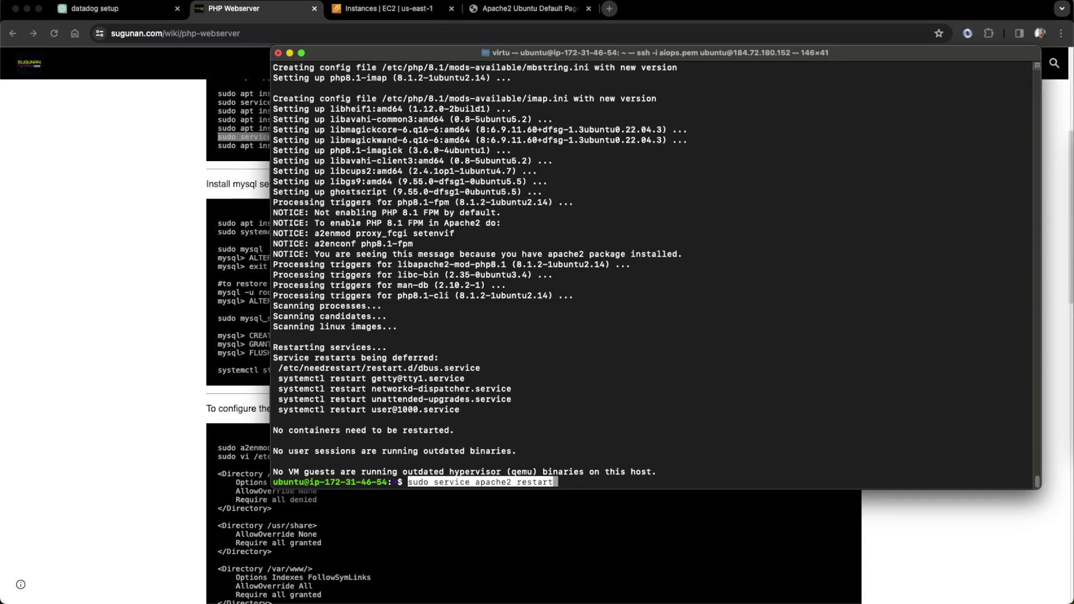
key(Return)
key(super+Tab)
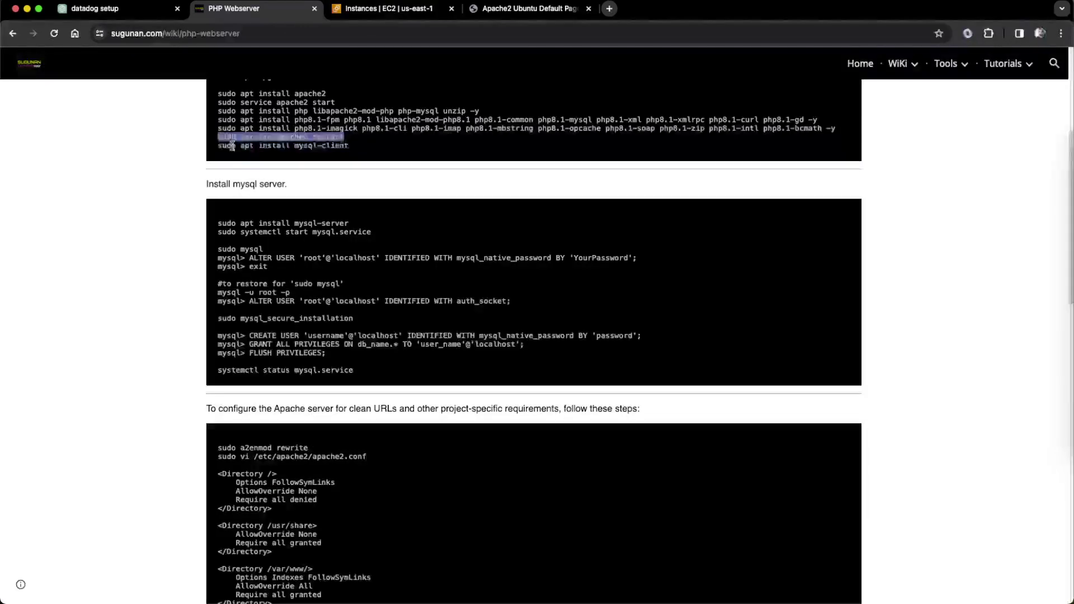
drag(219, 147, 361, 152)
key(super+c)
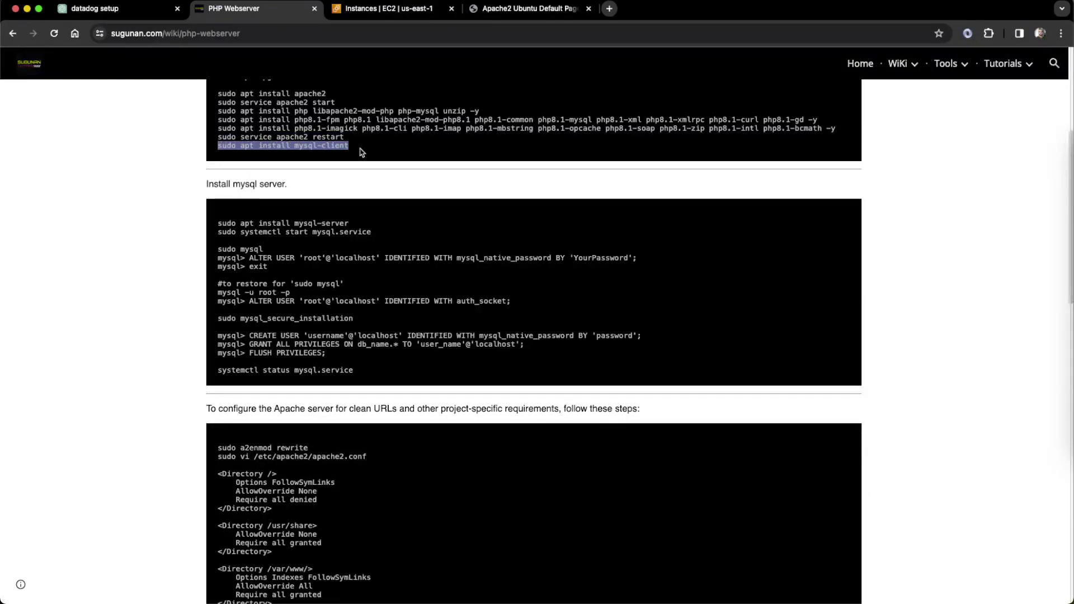
Install mysql-client with 'sudo apt install mysql-client', answering y and clearing the restart notices
click(1067, 221)
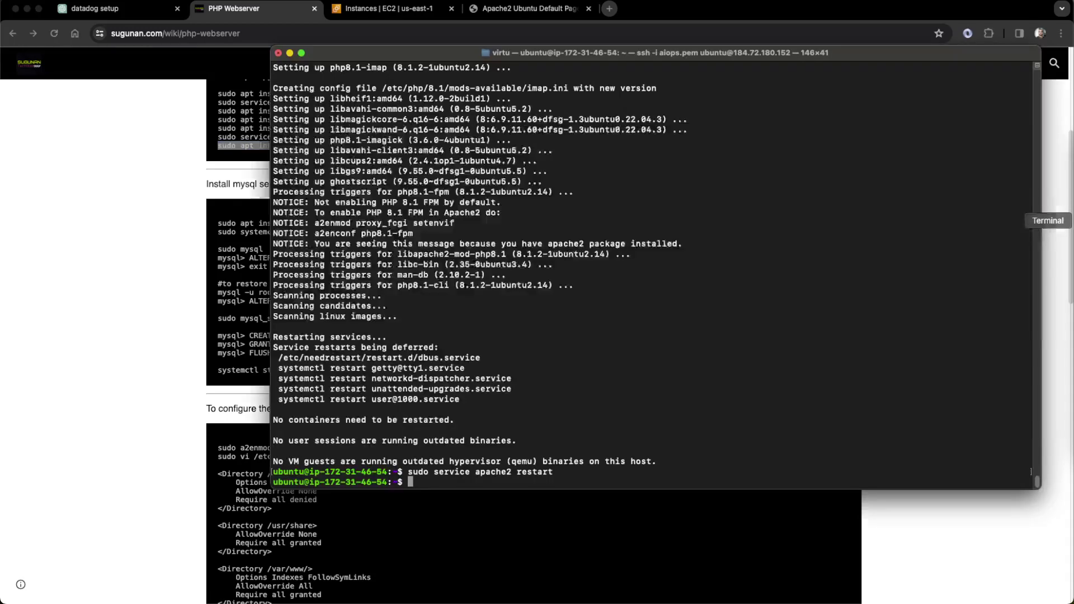
key(super+v)
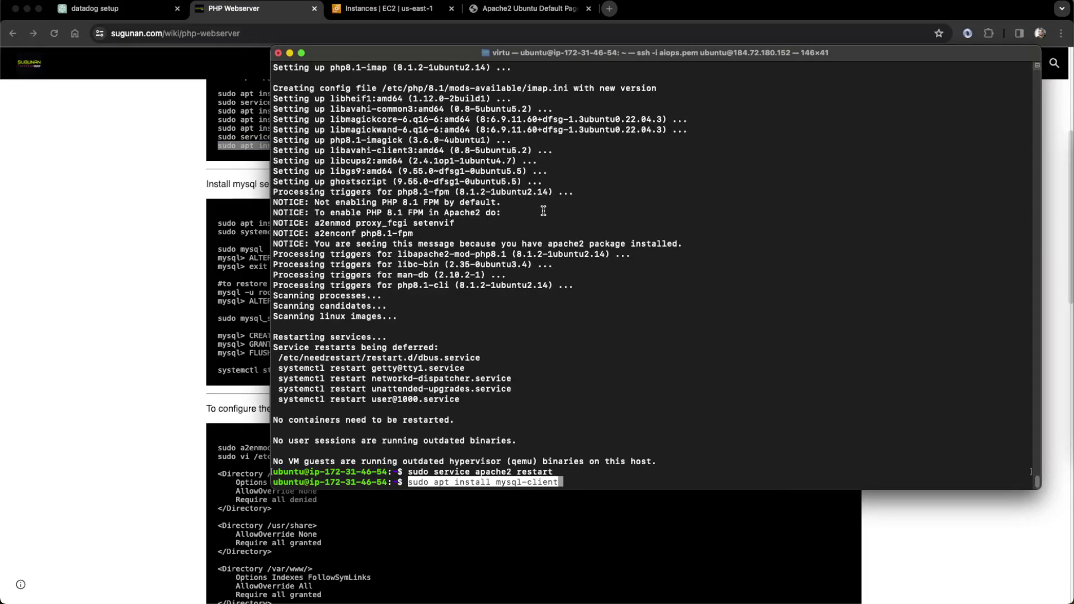
key(Return)
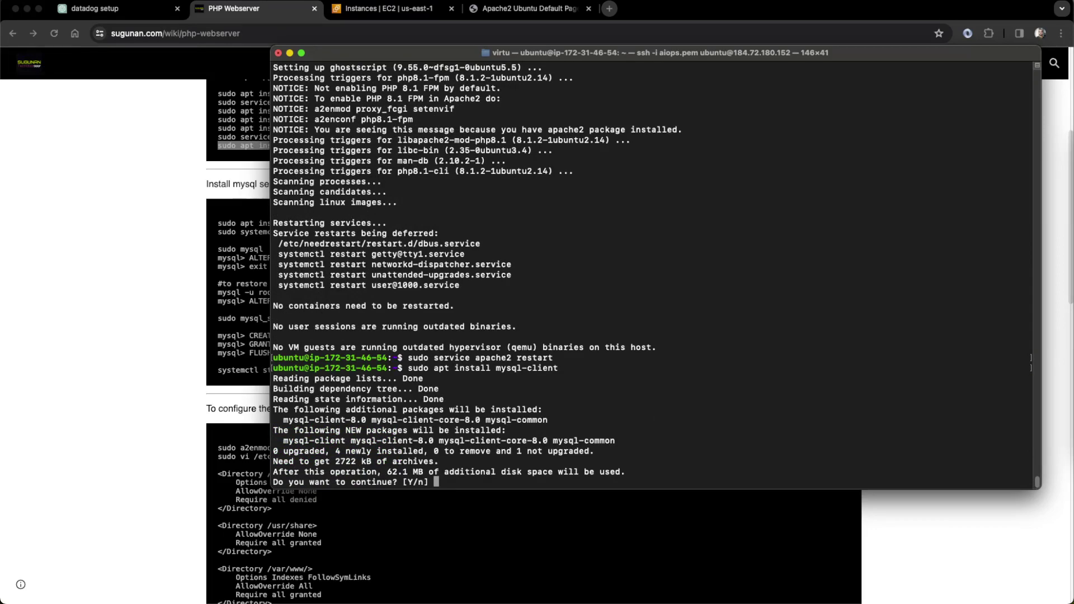
text(y)
key(Return)
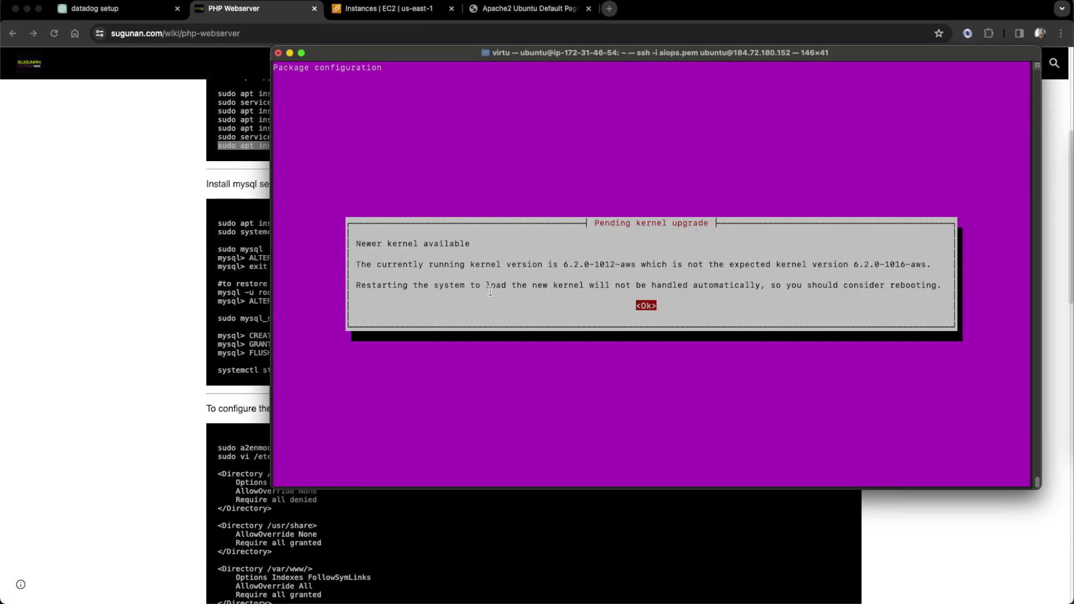
key(Return)
key(Tab)
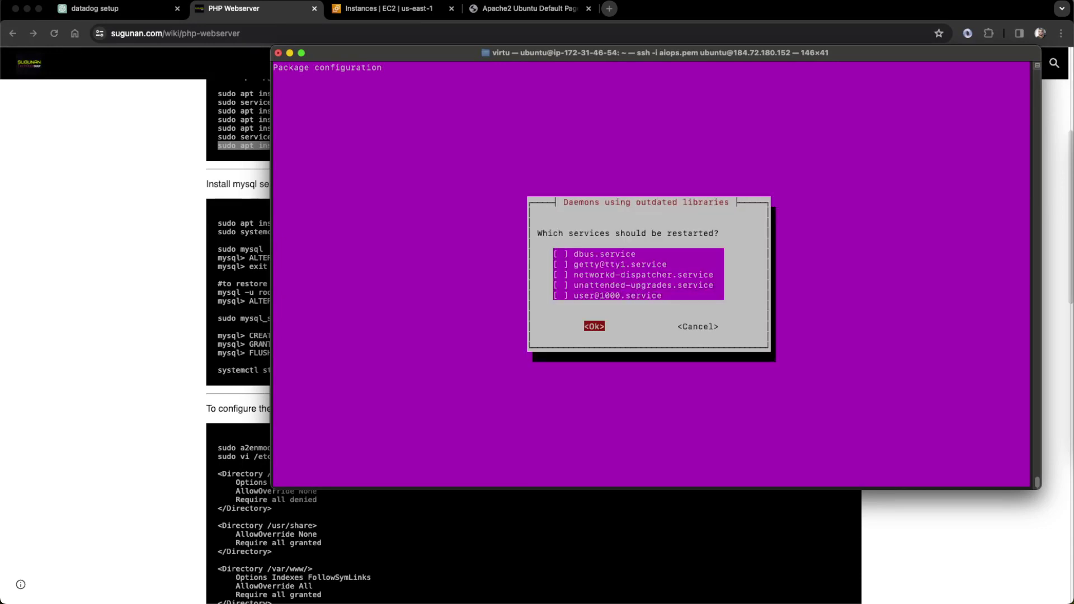
key(Return)
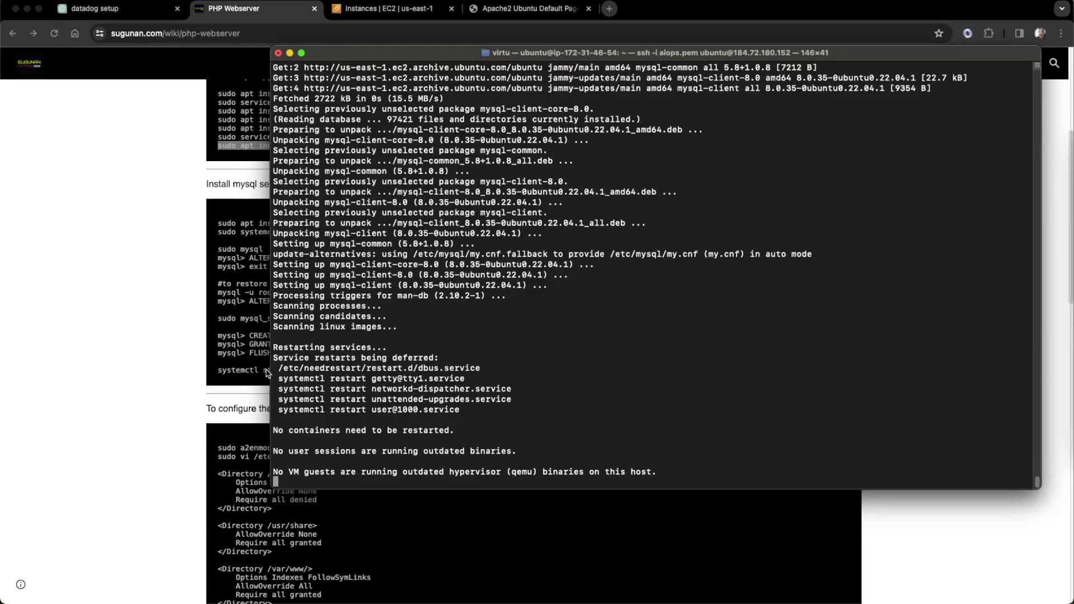
Copy the mysql-server install command from the wiki and run it, confirming the install
click(169, 247)
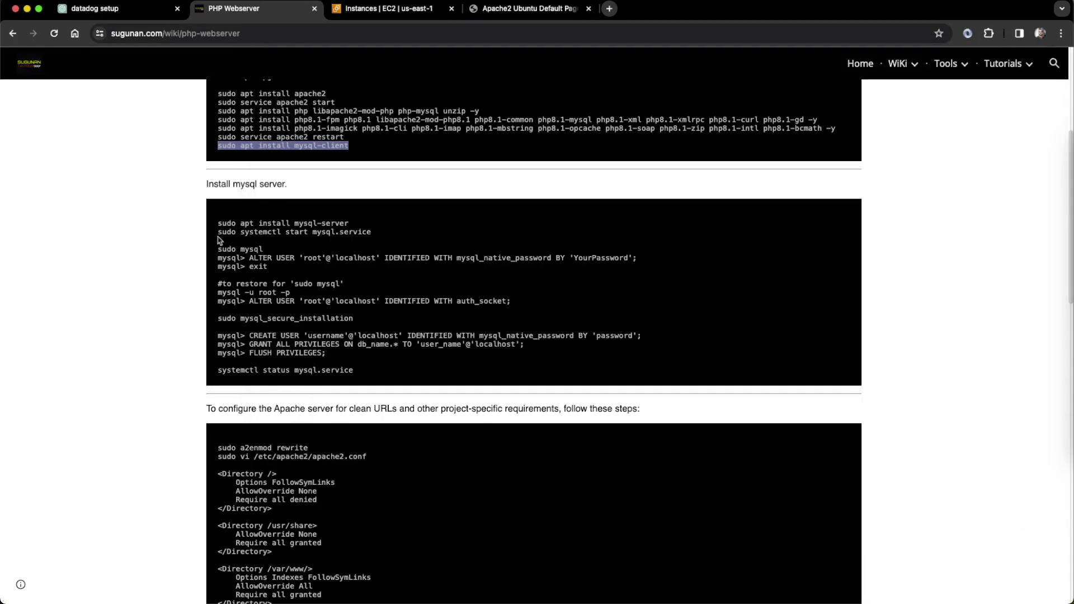
drag(350, 224, 218, 222)
key(super+c)
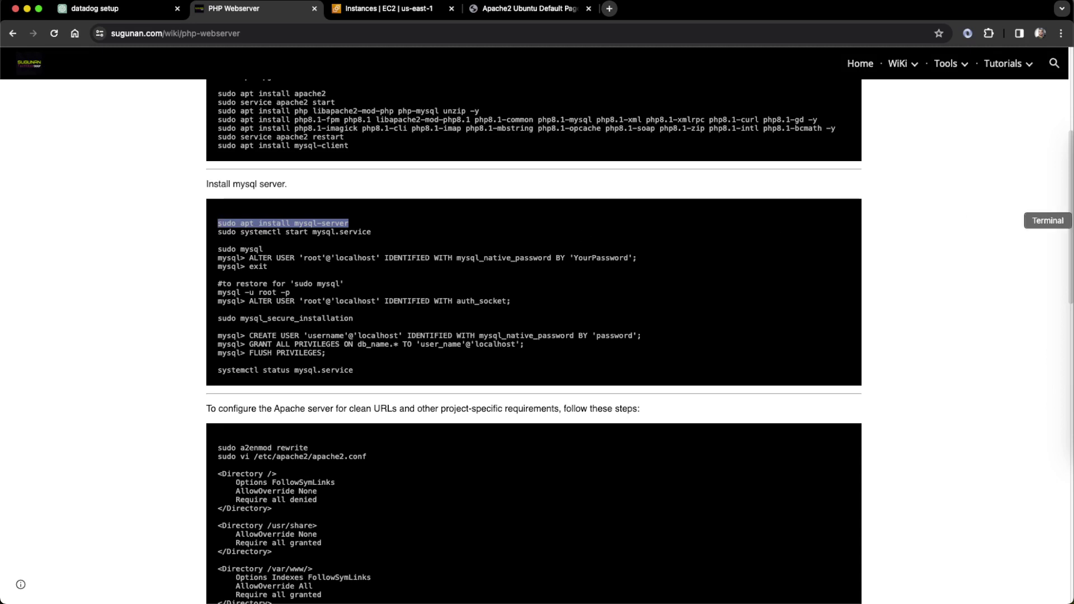
click(1070, 220)
key(super+v)
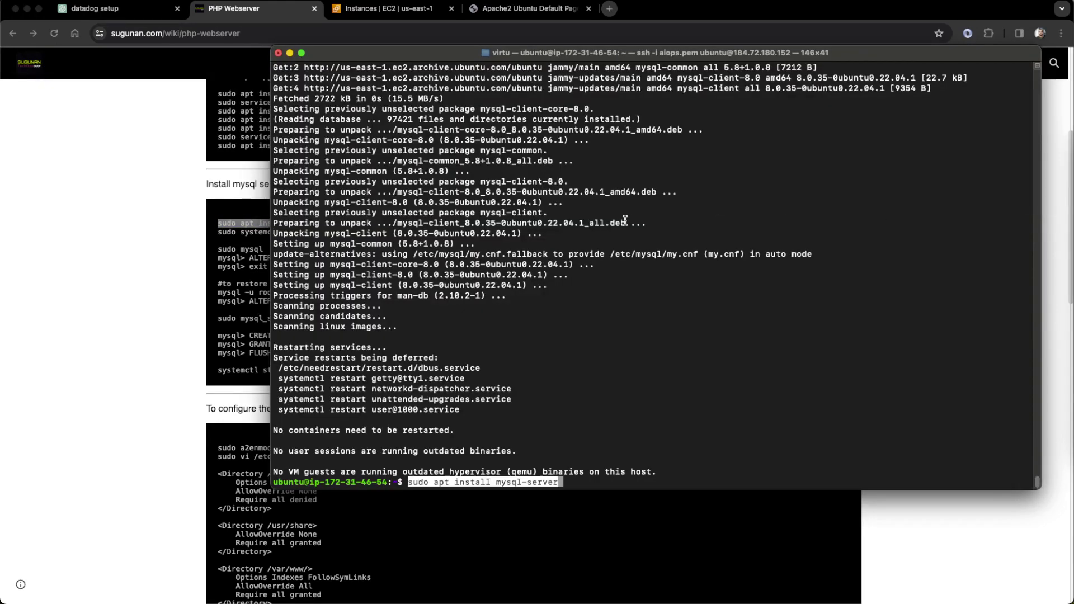
key(Return)
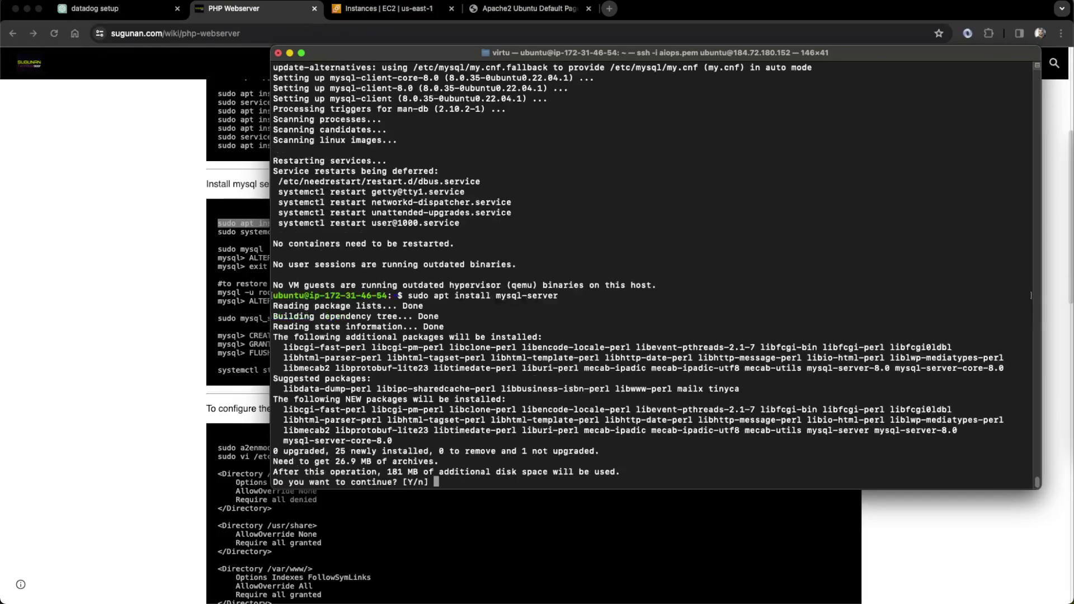
key(Return)
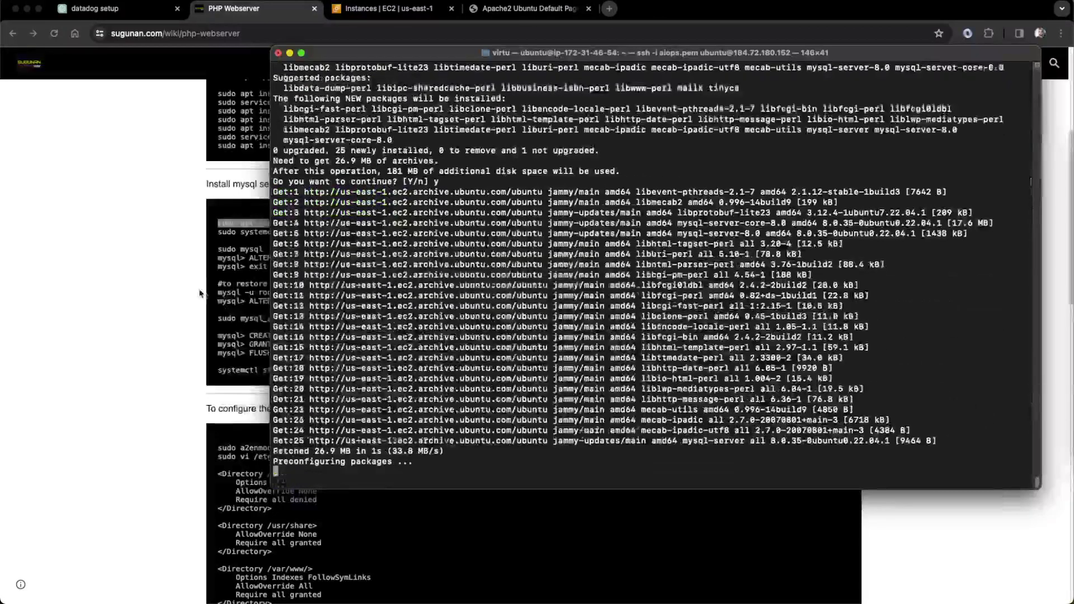
Clear the restart notices and paste 'sudo systemctl start mysql.service' at the prompt
click(189, 290)
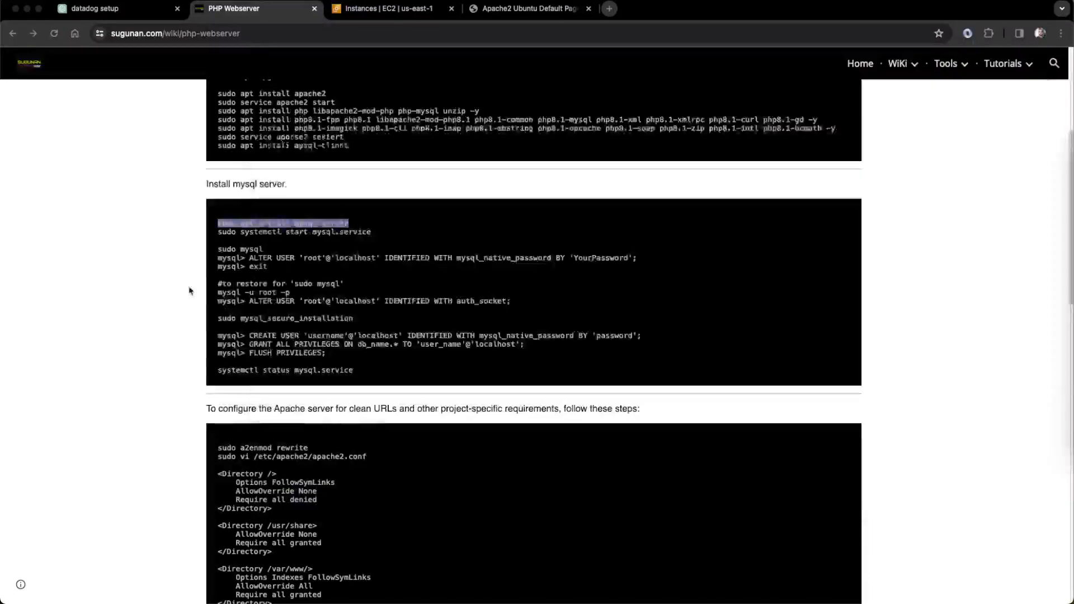
click(379, 238)
drag(378, 238, 218, 234)
key(super+c)
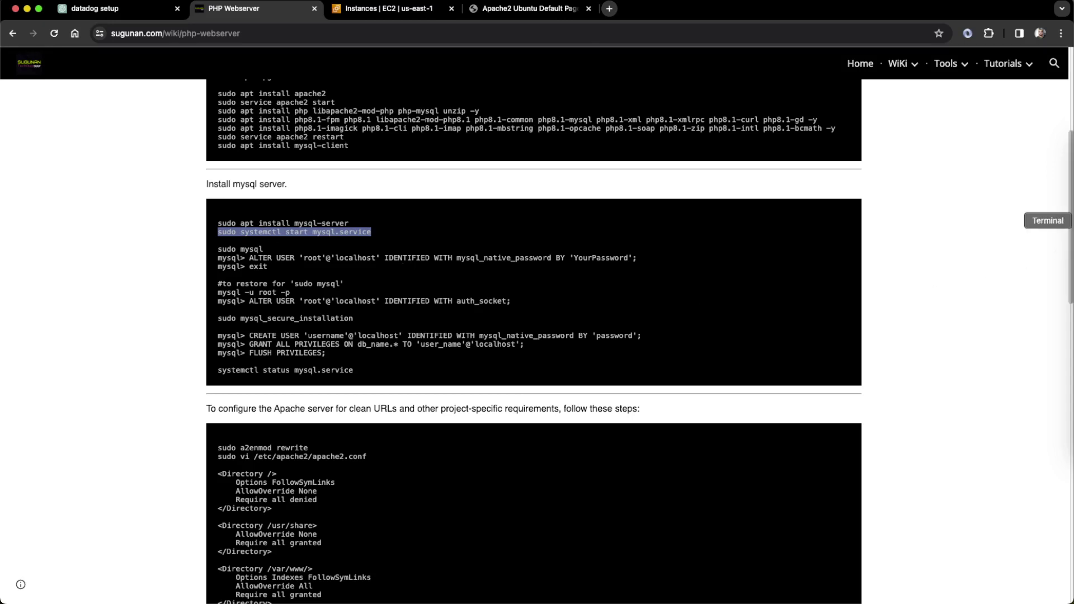
click(1062, 223)
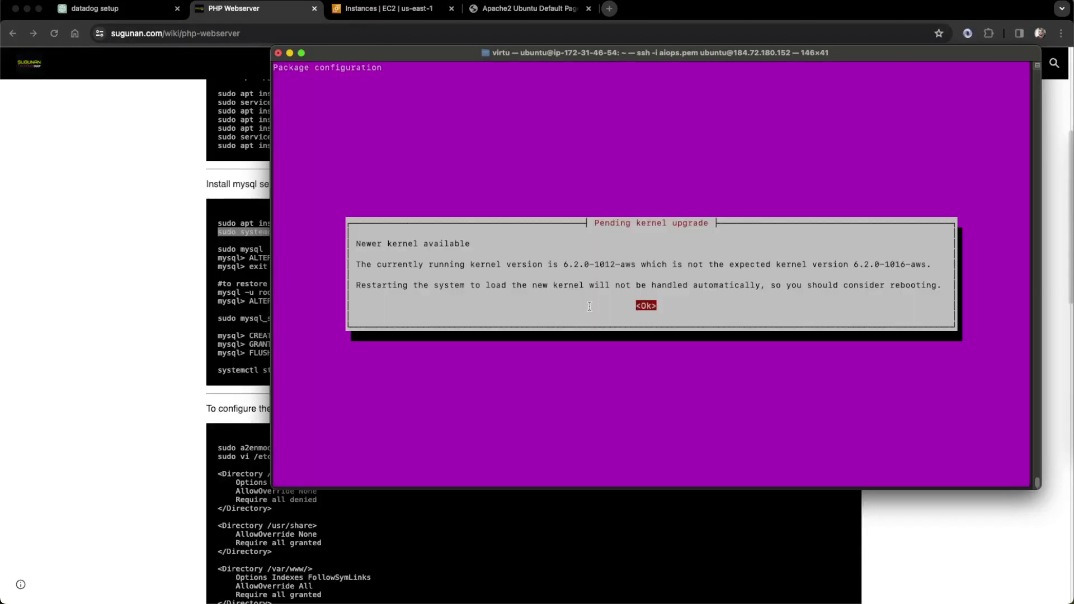
key(Return)
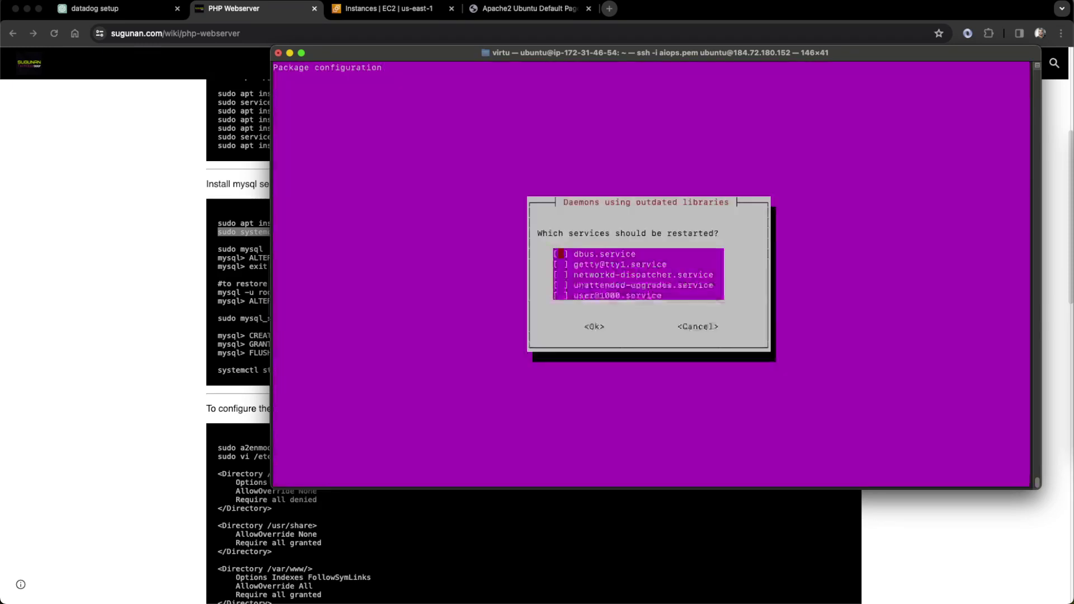
key(Return)
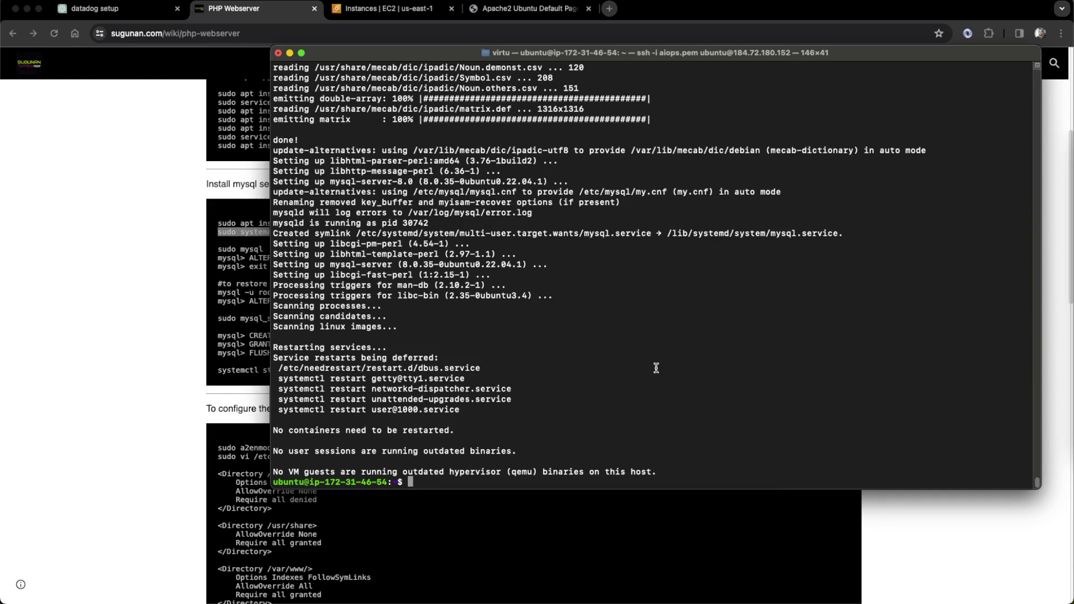
key(super+v)
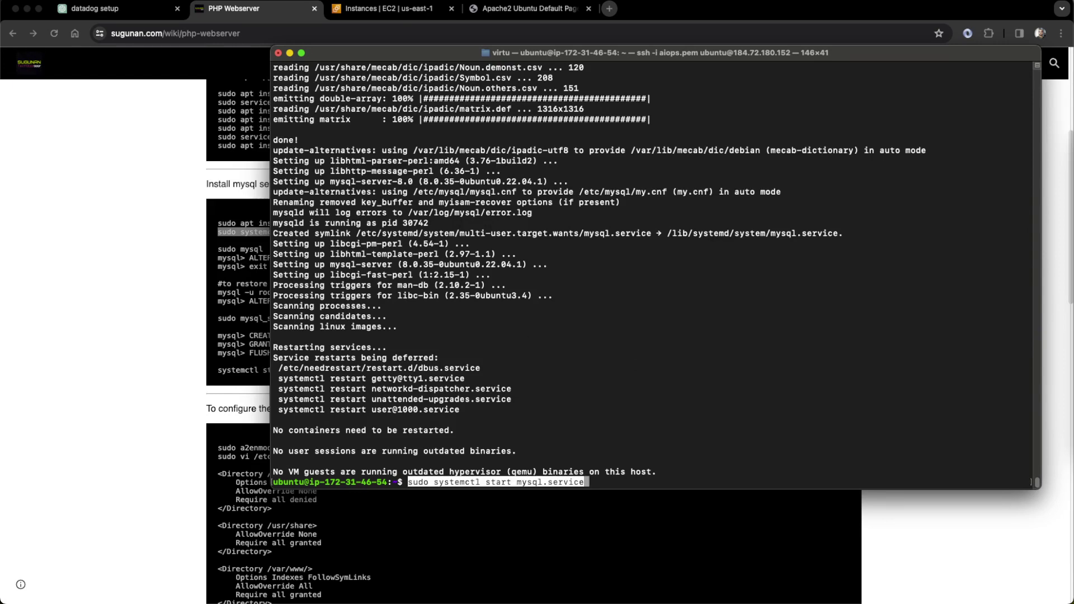
Run 'sudo systemctl start mysql.service' to start MySQL
key(Return)
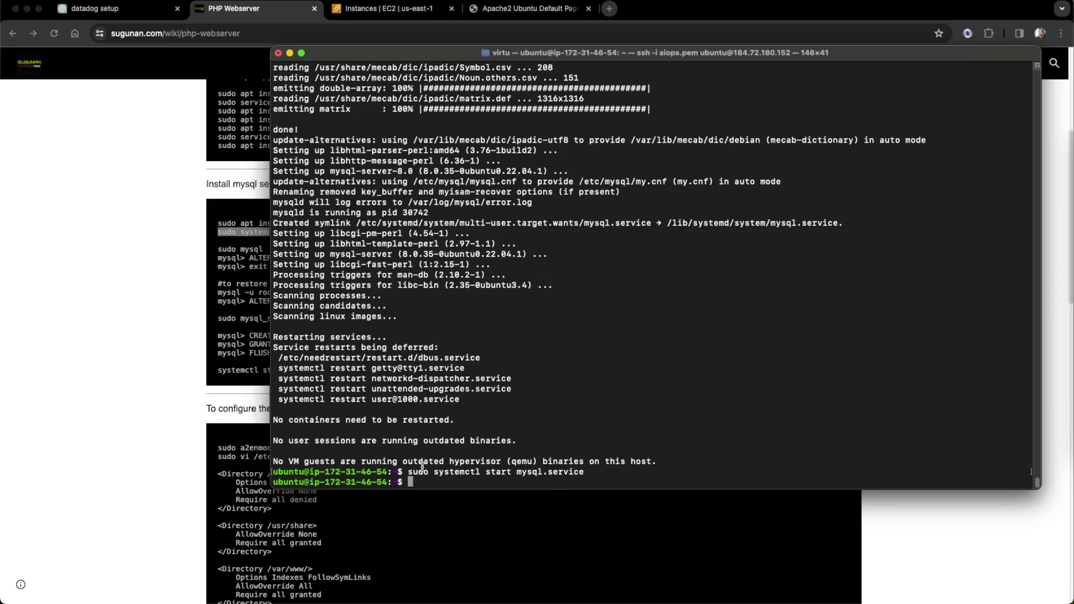
click(177, 296)
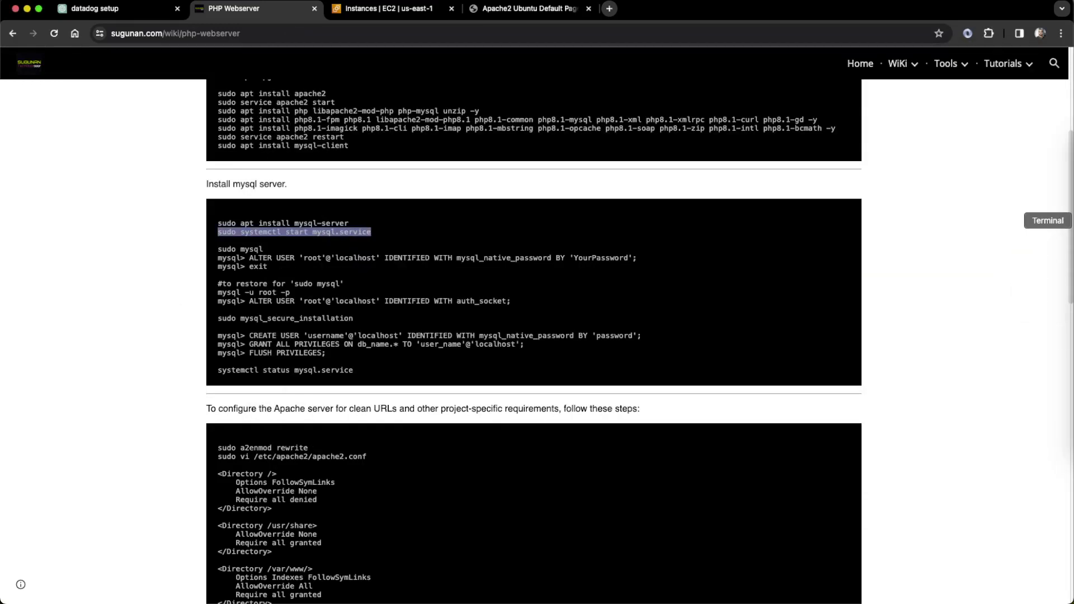
click(1069, 221)
Enter a root shell with 'sudo su', exit it again, and resize the Terminal window
text(sud)
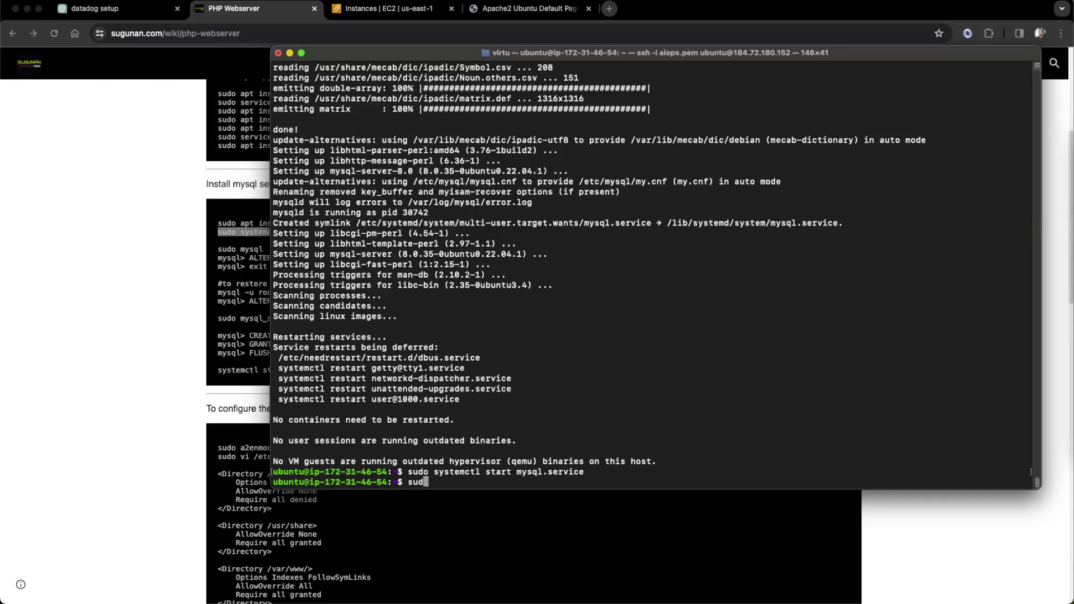
text(o su)
drag(274, 482, 199, 482)
double_click(214, 483)
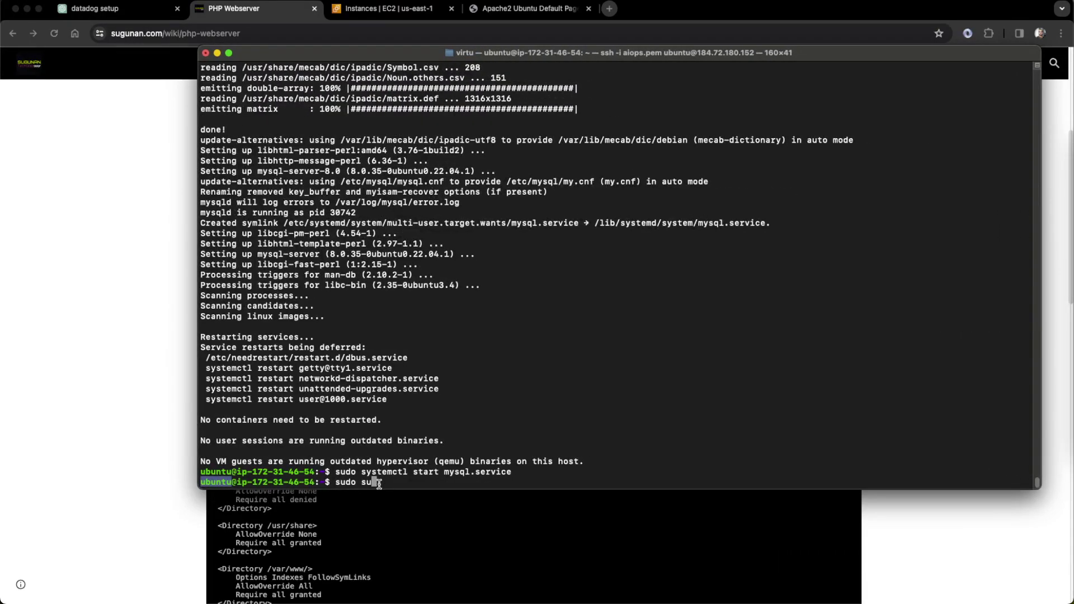
click(393, 482)
key(Return)
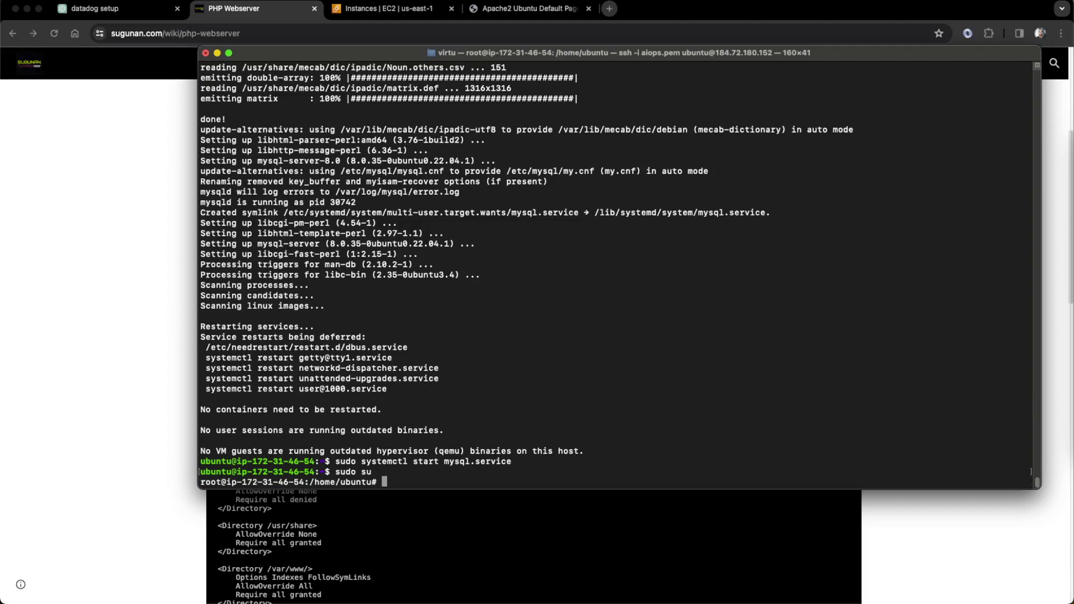
text(exit)
key(Return)
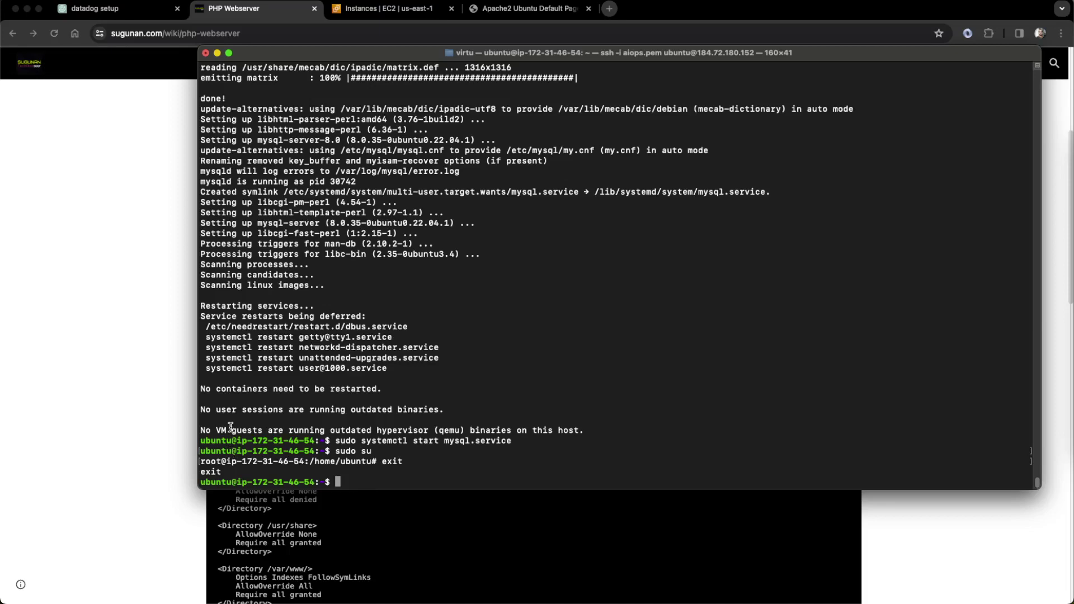
drag(197, 320, 182, 319)
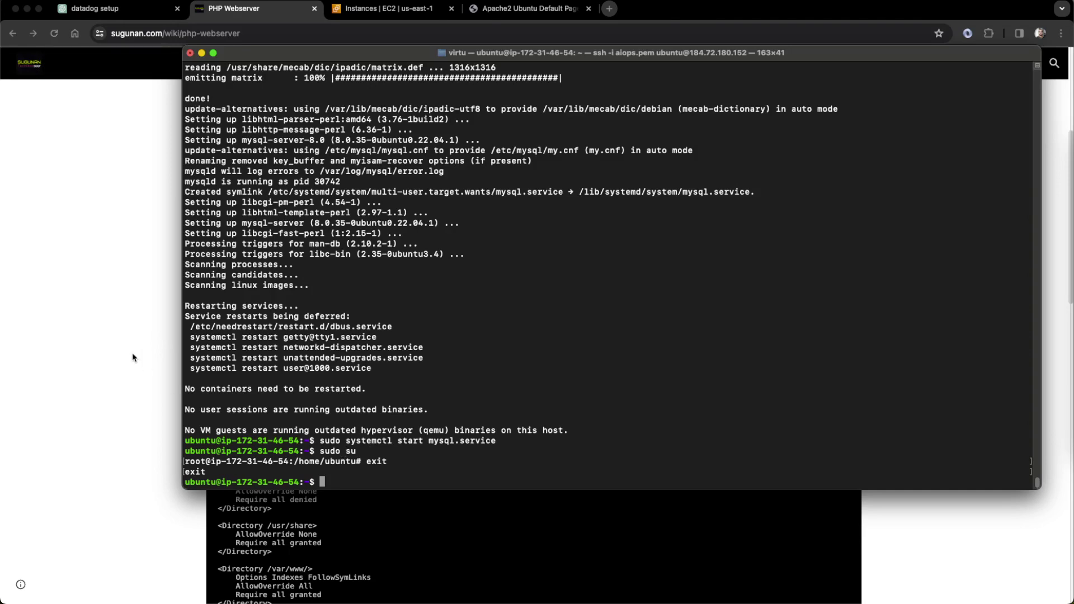
Select the 'sudo mysql' line in the wiki guide and return to the terminal
click(134, 357)
click(277, 248)
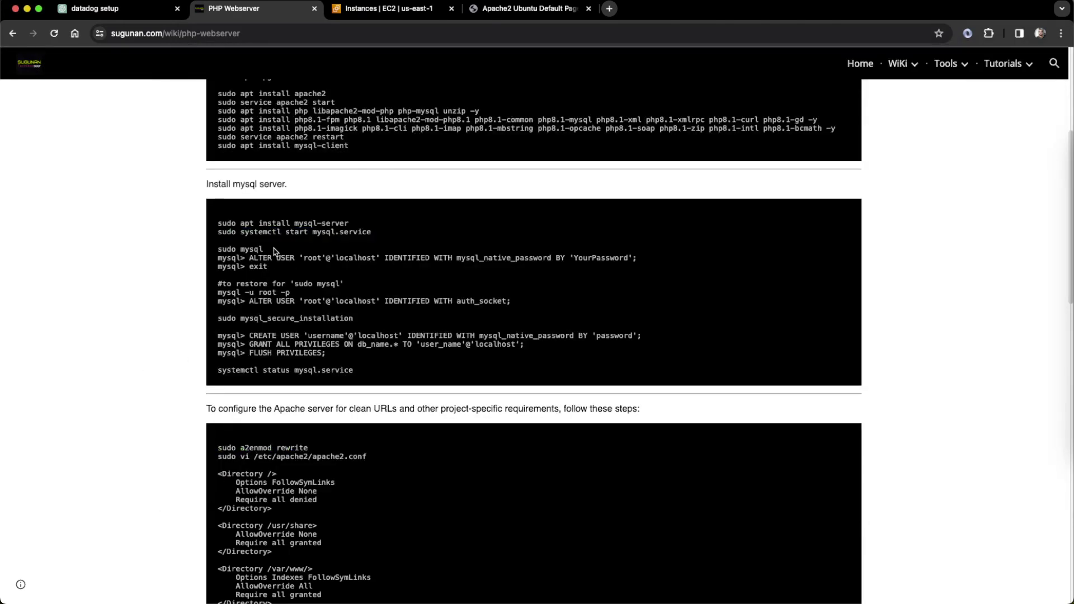
drag(272, 251, 219, 249)
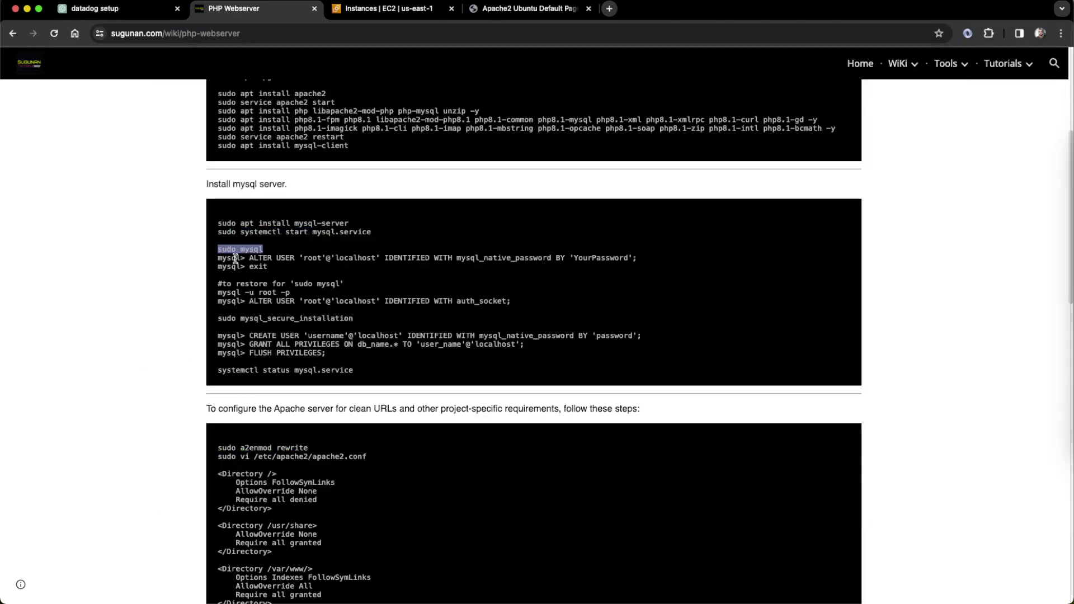
click(252, 248)
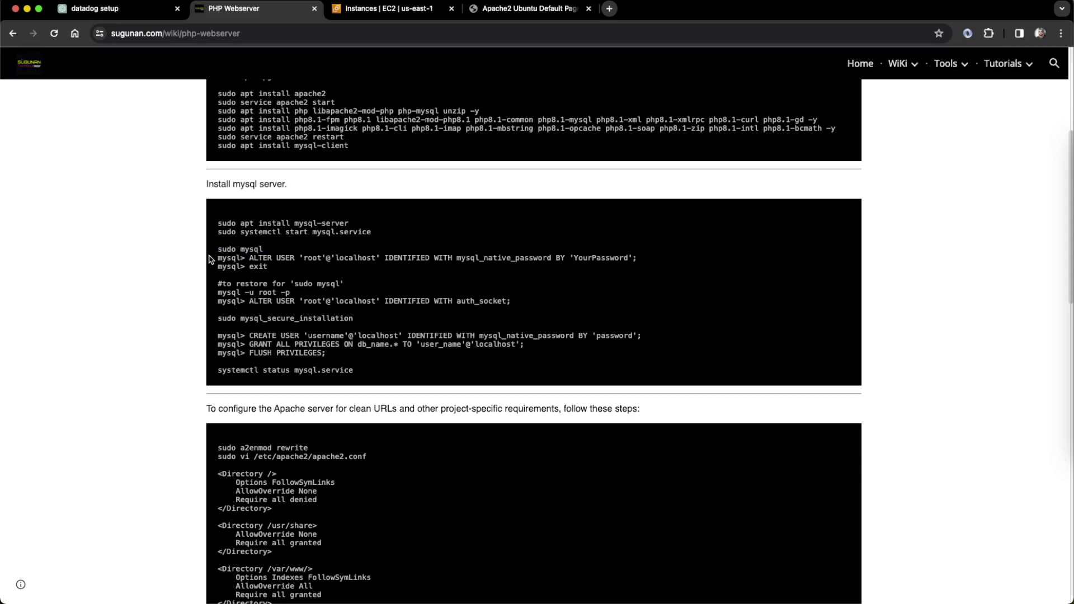
double_click(313, 257)
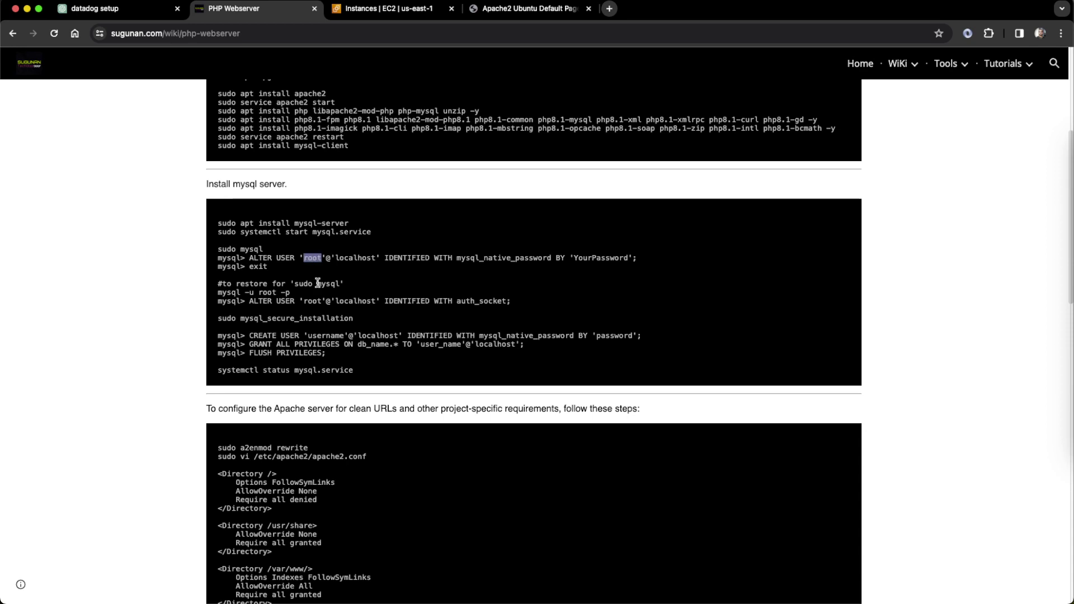
double_click(224, 250)
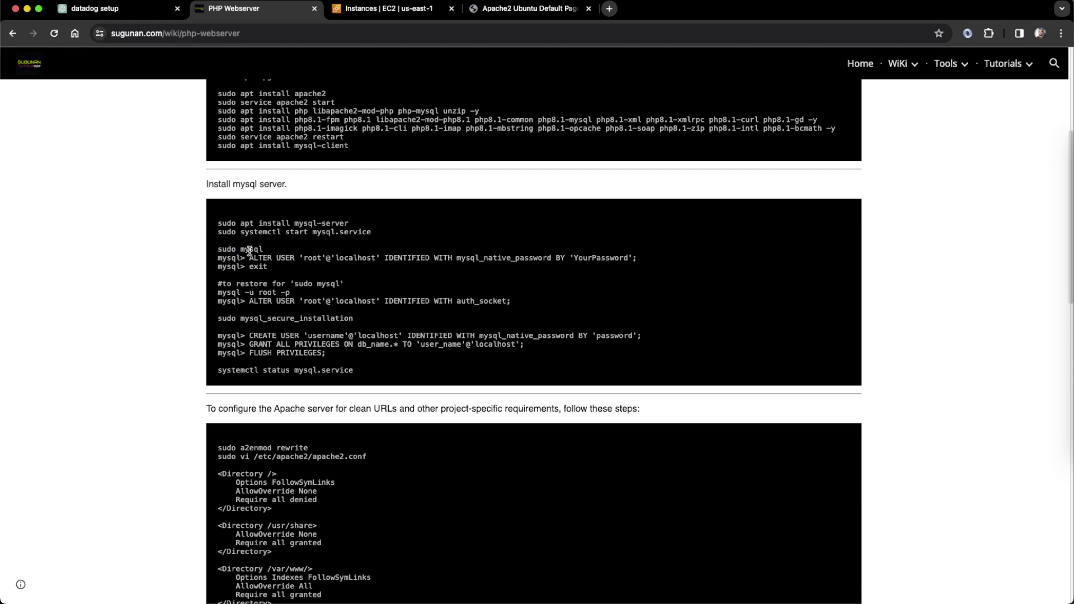
double_click(249, 251)
drag(217, 250, 274, 253)
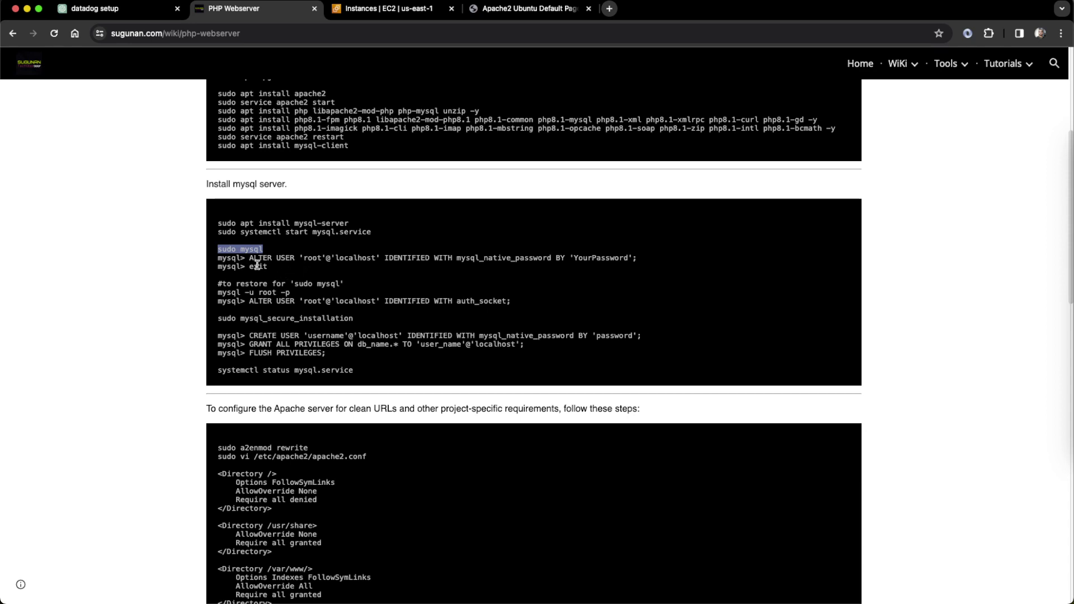
drag(266, 249, 216, 250)
key(super+c)
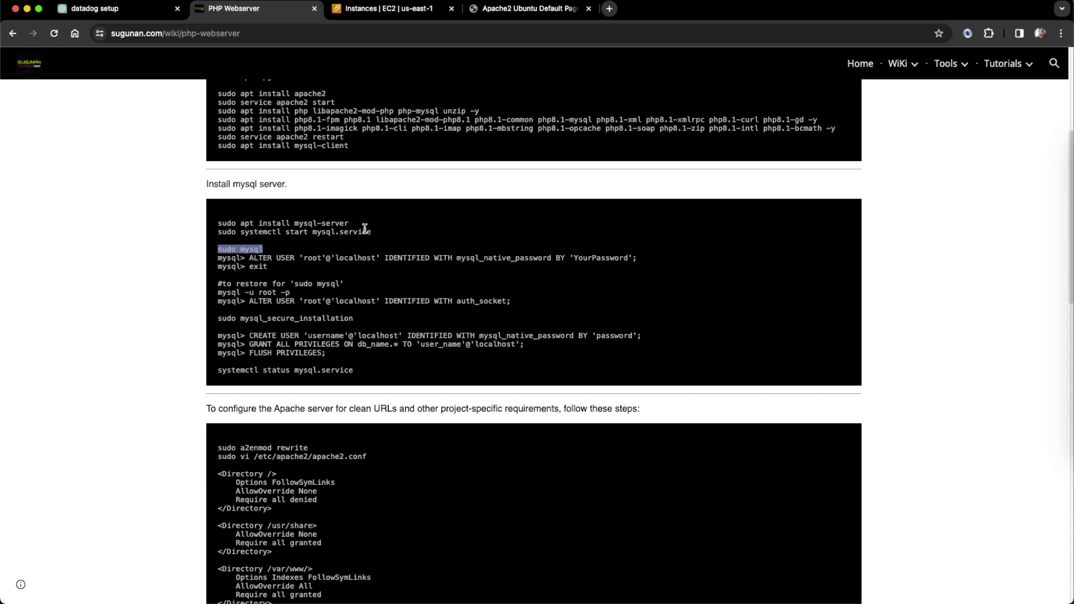
click(1070, 221)
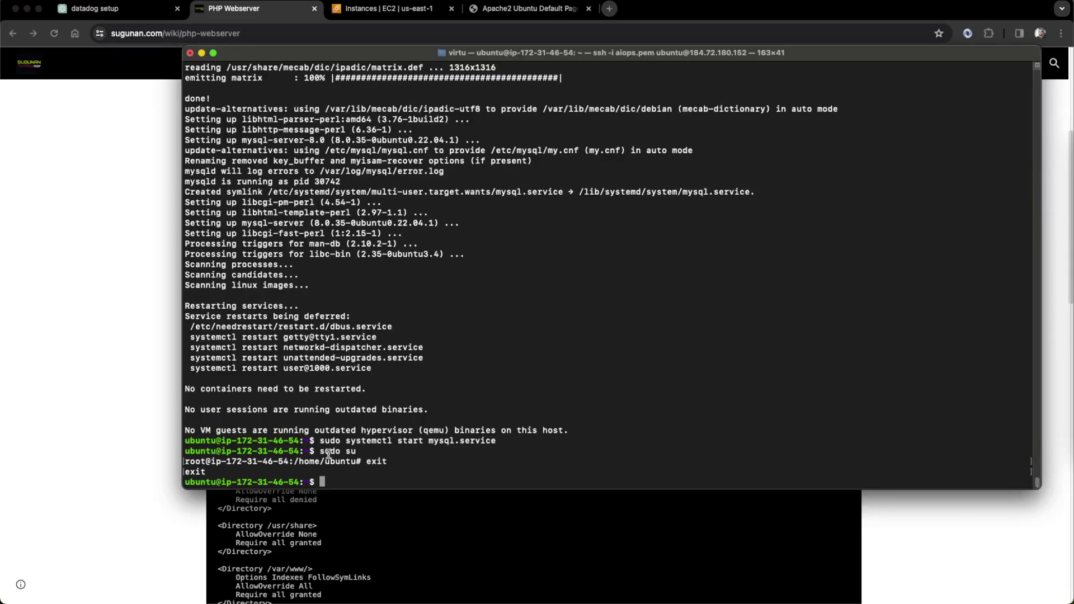
Open the MySQL monitor with 'sudo mysql', then review the guide's ALTER USER and mysql_secure_installation lines
key(super+v)
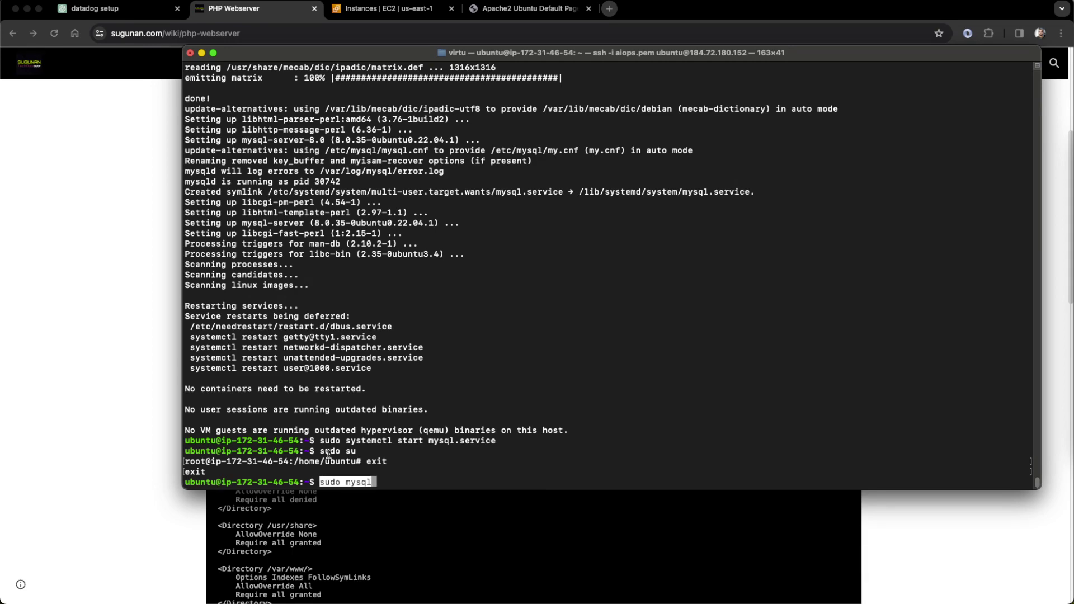
key(Return)
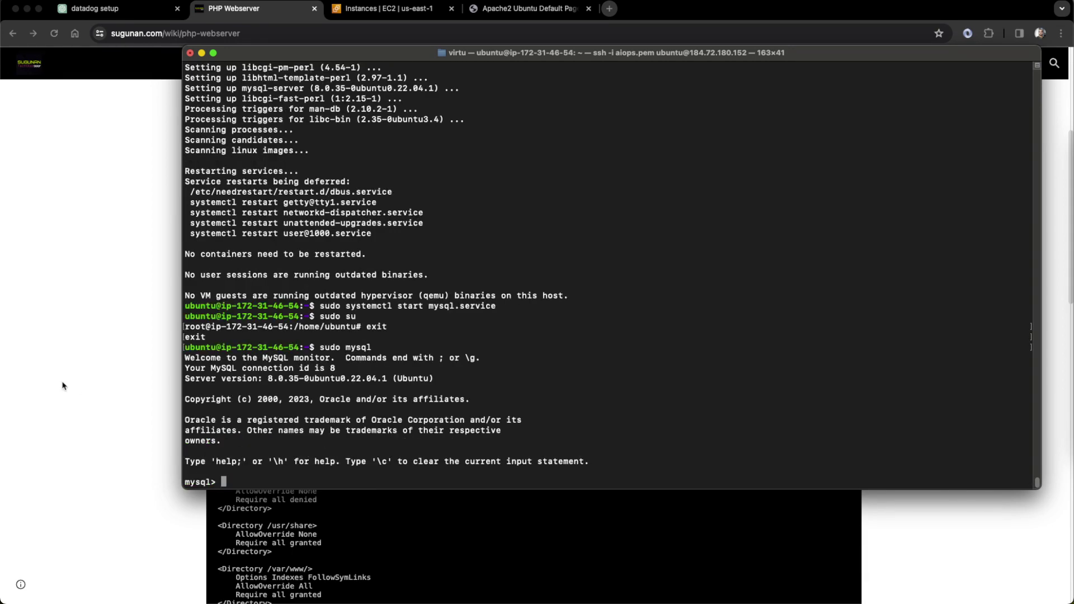
click(63, 386)
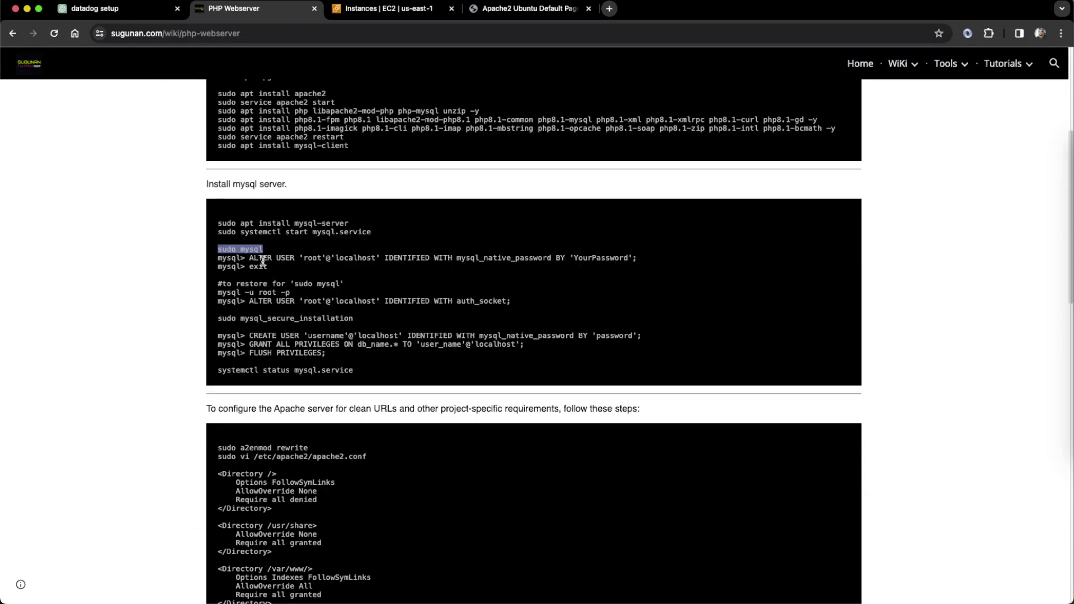
drag(435, 260, 652, 263)
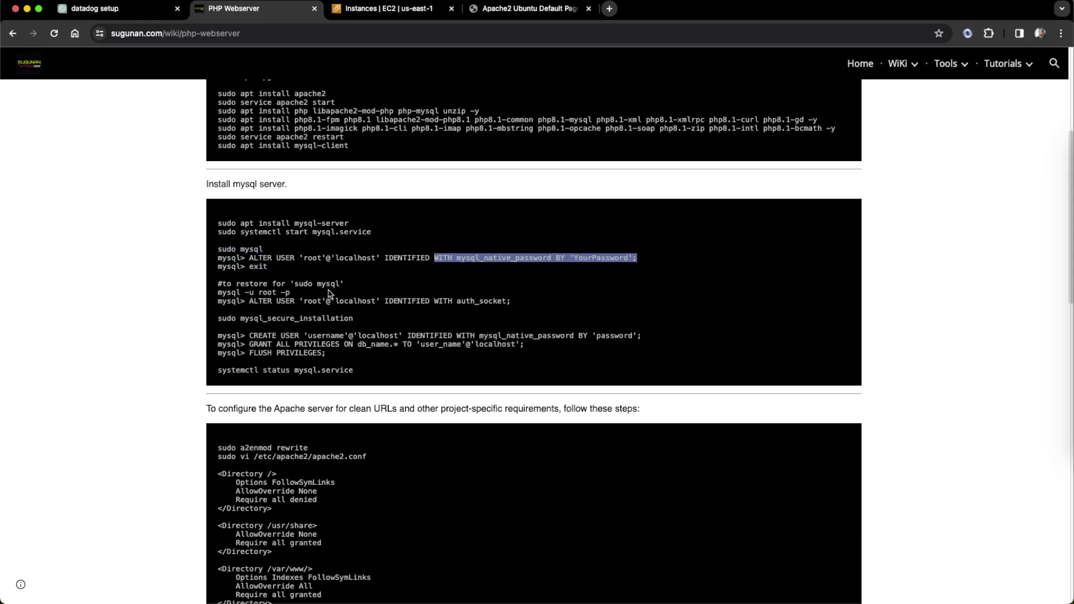
click(309, 279)
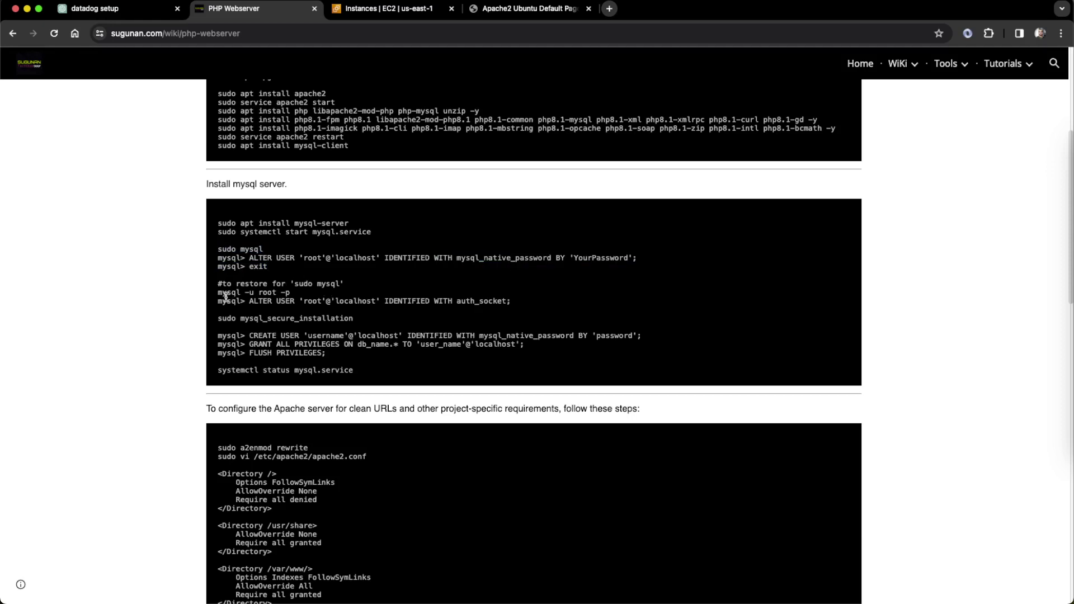
drag(218, 294, 315, 296)
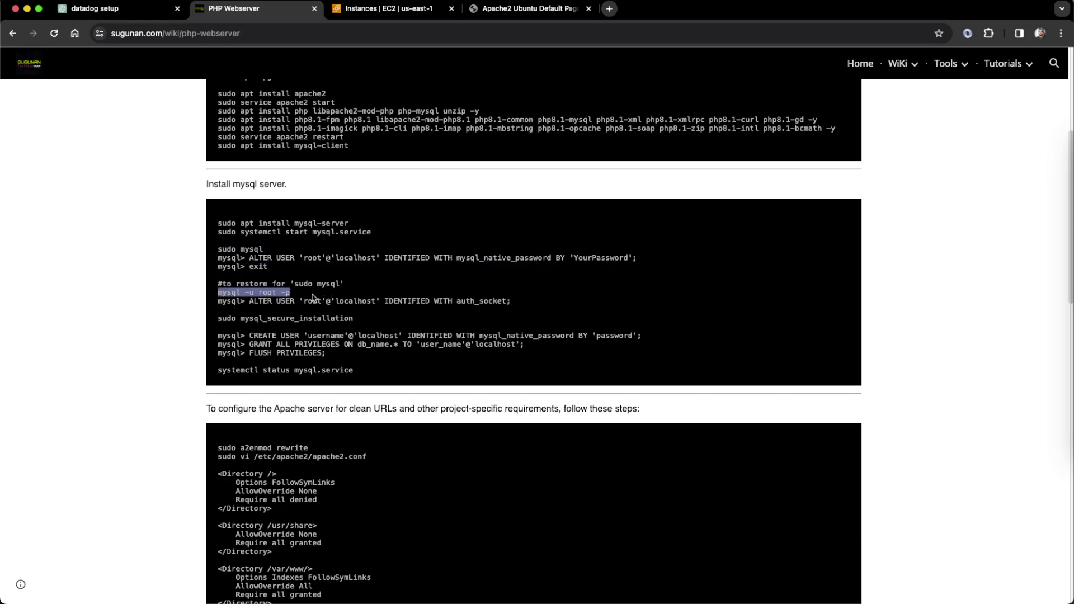
click(247, 290)
double_click(233, 291)
double_click(288, 318)
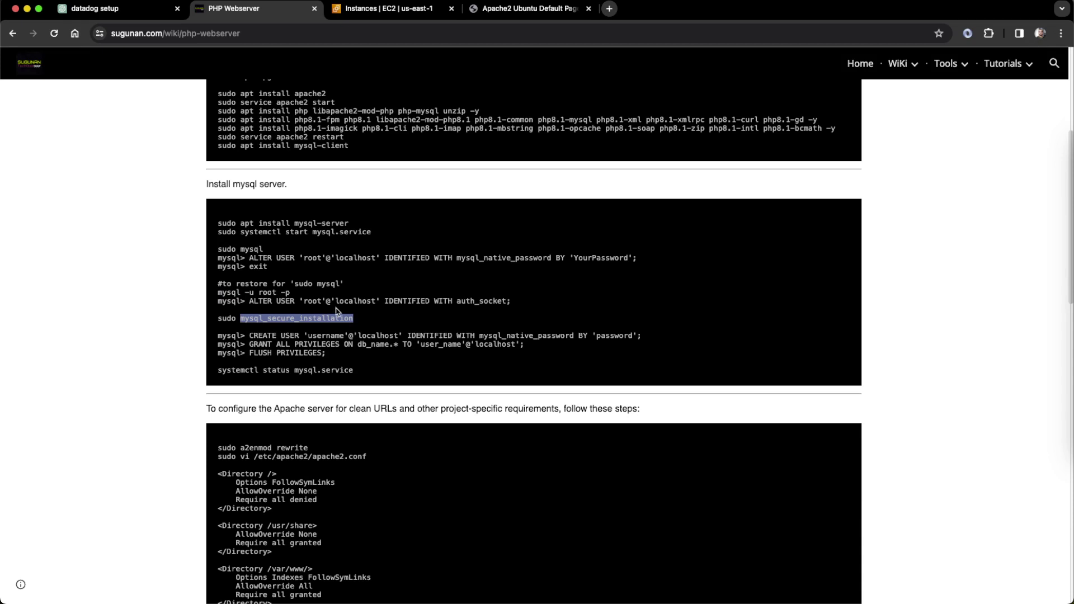
click(246, 323)
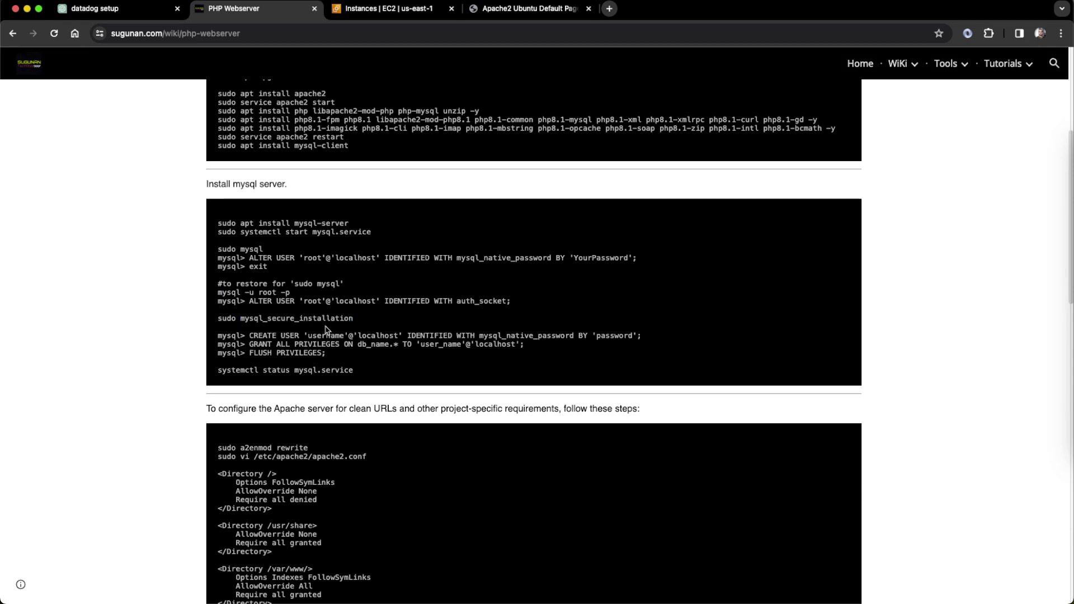
drag(363, 320, 216, 323)
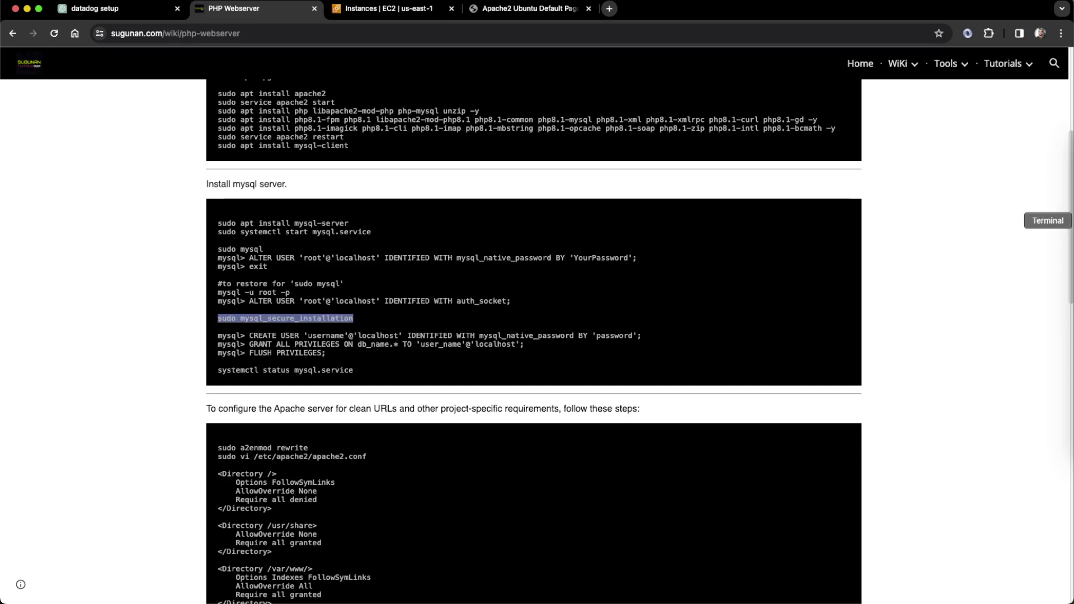
click(1067, 221)
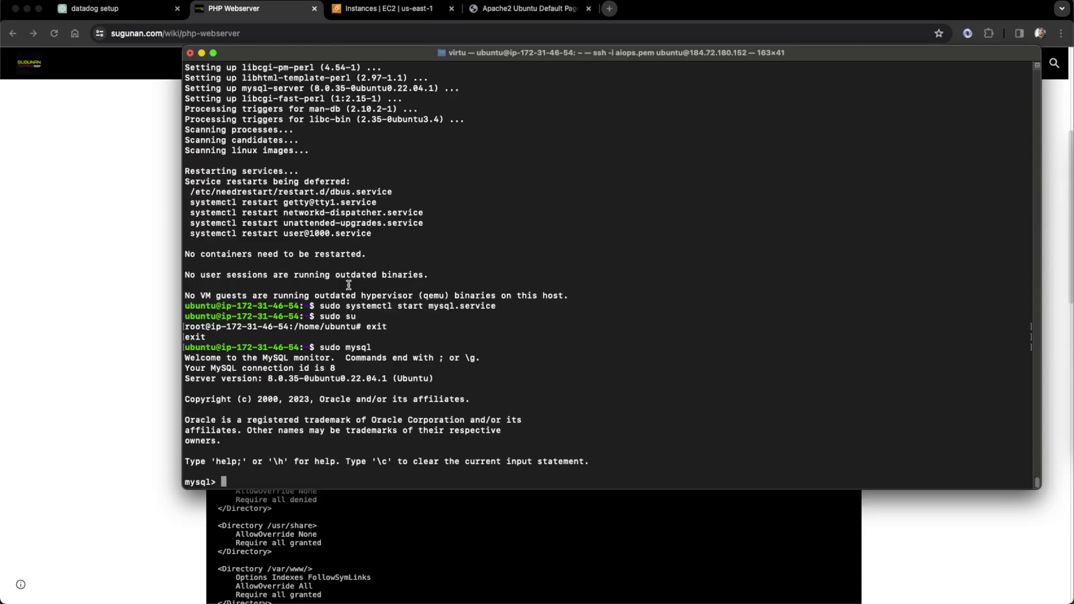
Run 'show databases;', 'create database mis;' and 'use mis;', then exit the MySQL monitor
text(show databases;)
key(Return)
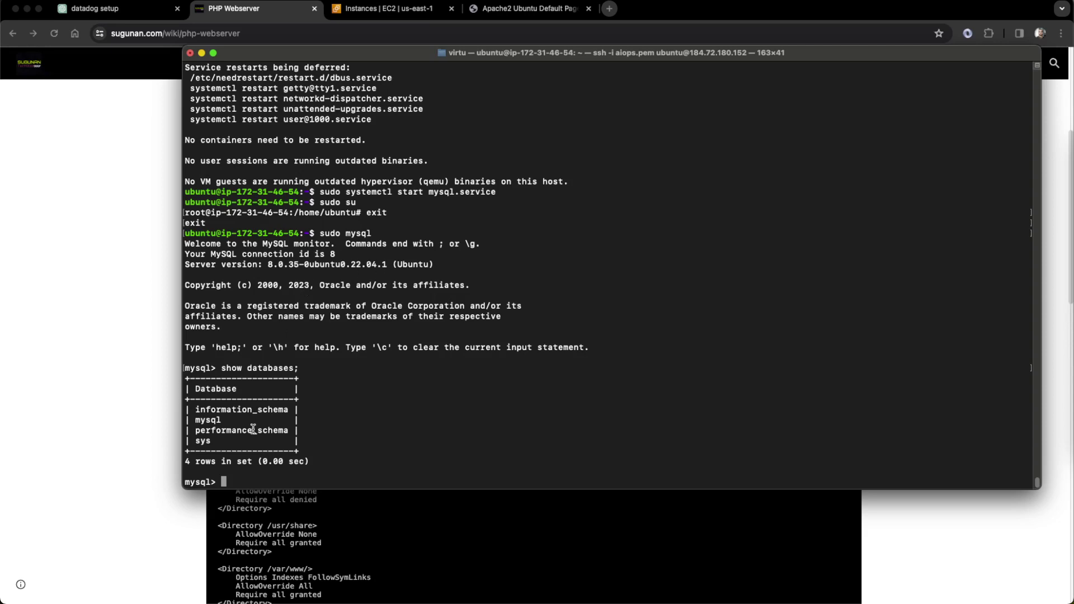
text(create database mis;)
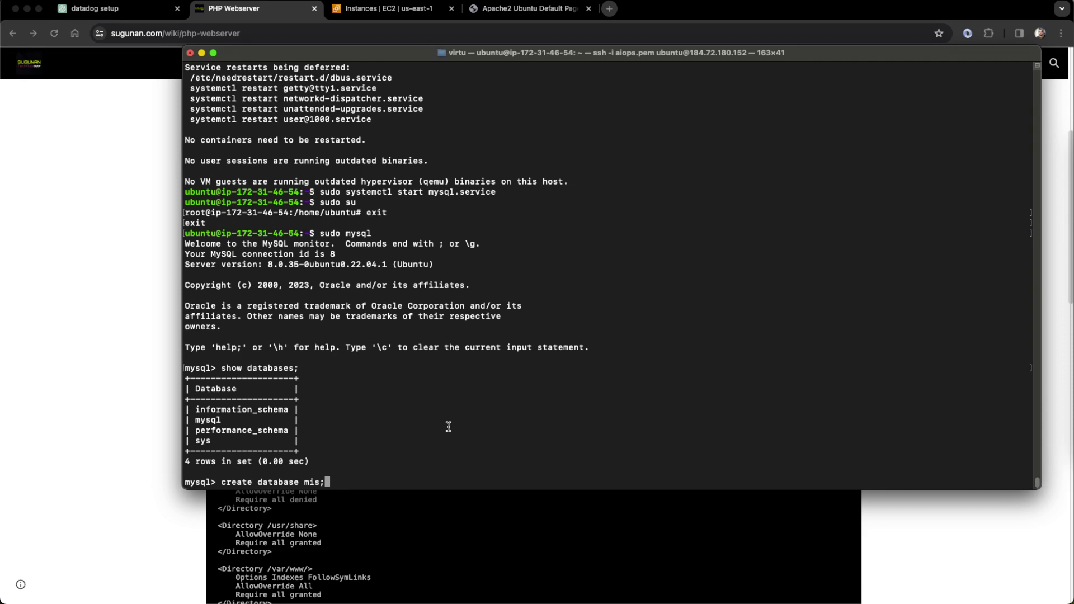
key(Return)
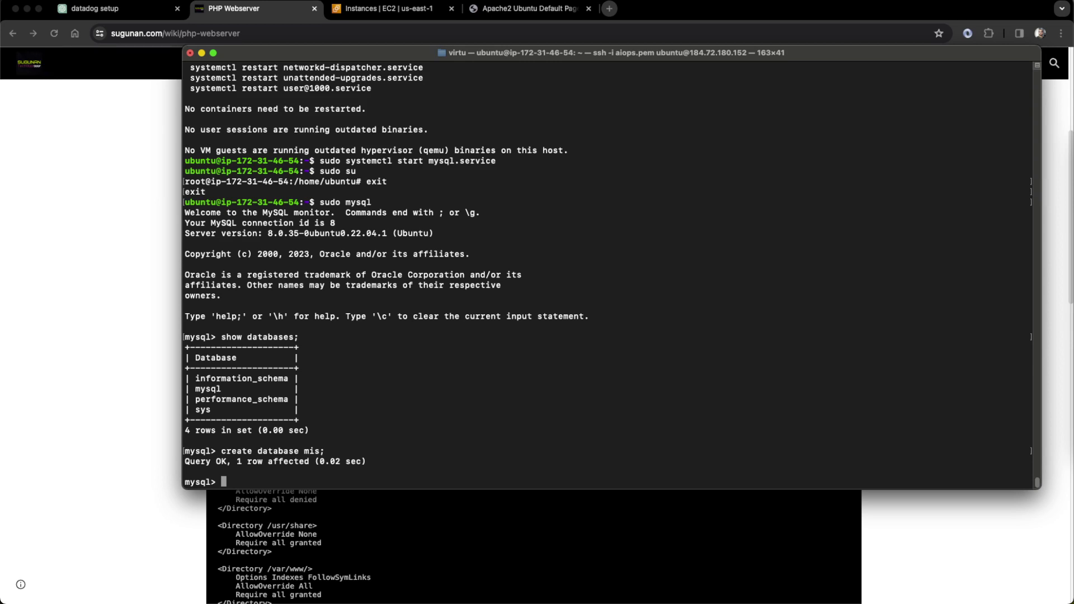
text(use mis;)
key(Return)
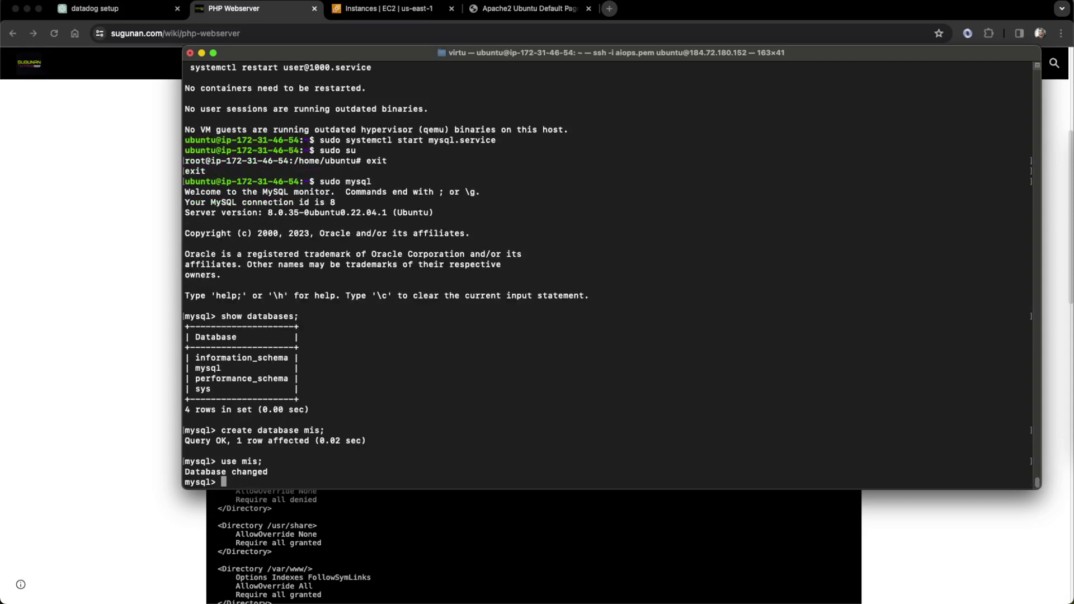
text(exit)
key(Return)
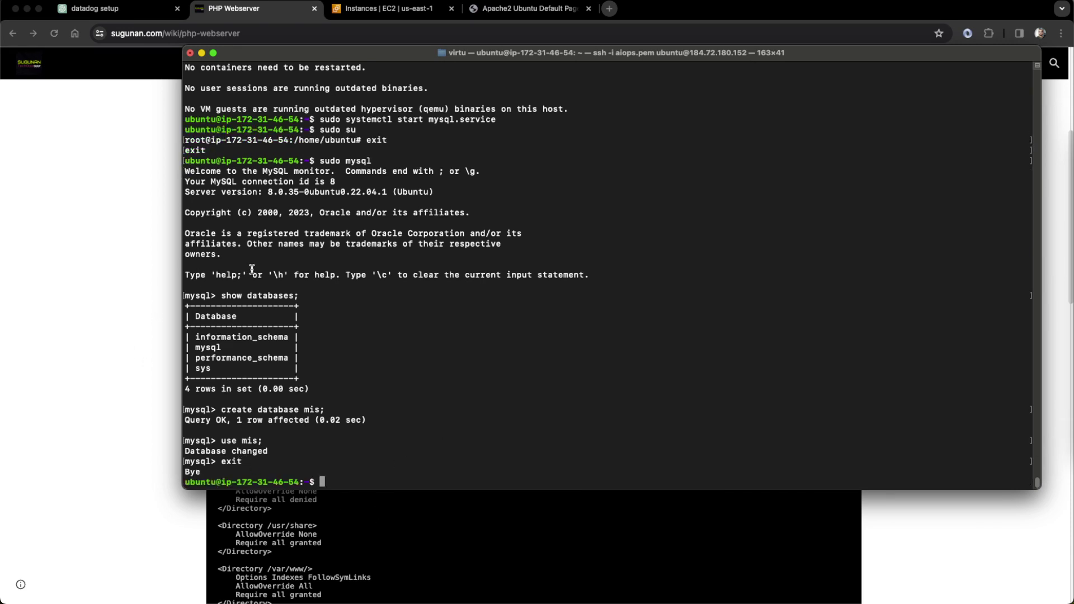
click(115, 351)
Select the full CREATE USER statement in the wiki guide
click(264, 339)
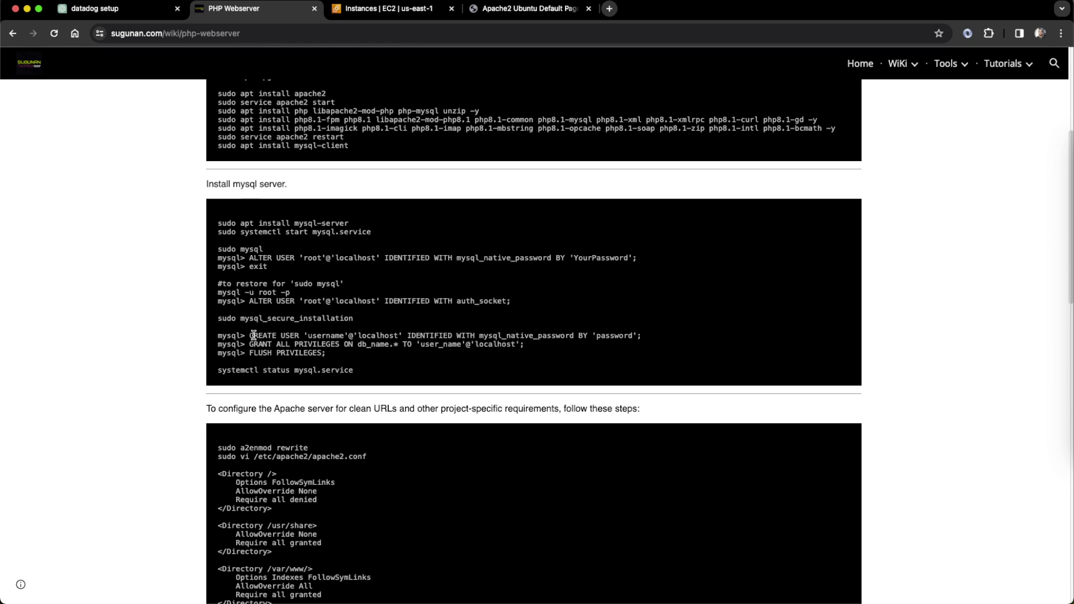
drag(250, 335, 652, 338)
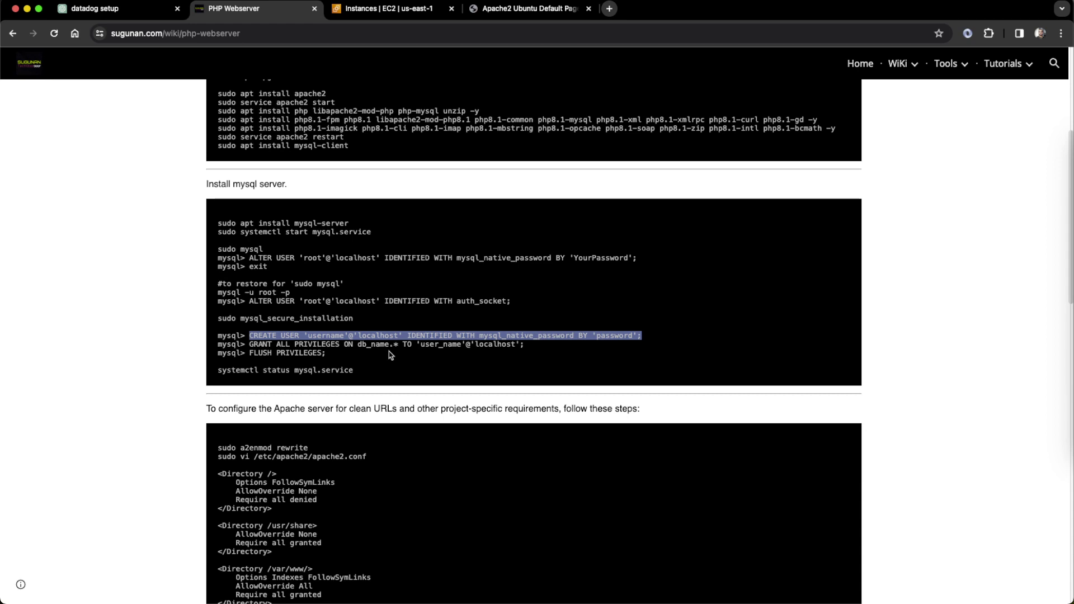
click(331, 339)
double_click(331, 339)
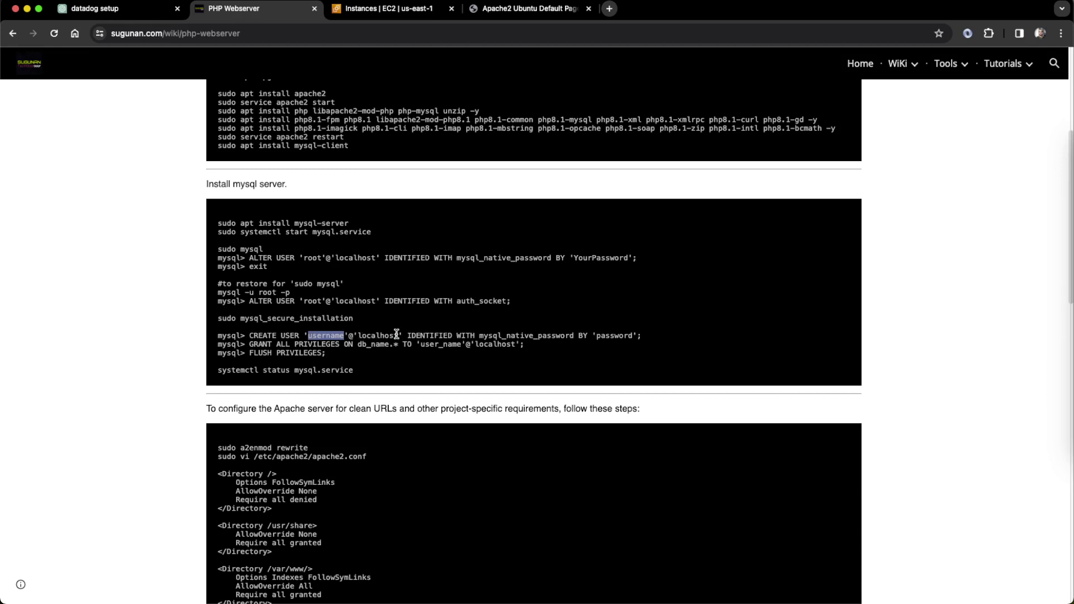
click(616, 336)
drag(643, 337, 249, 337)
key(super+c)
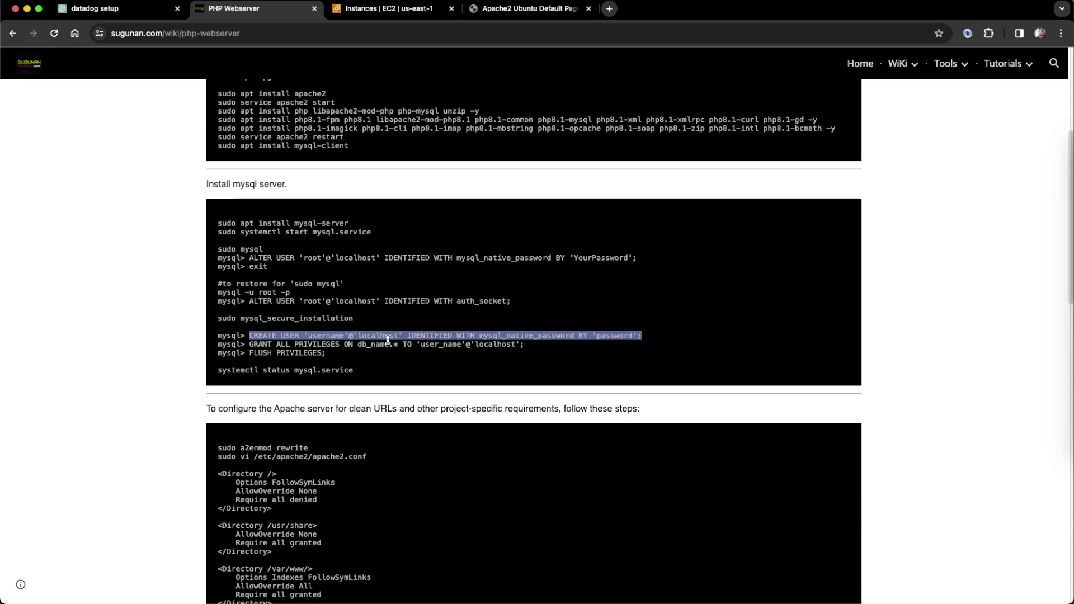
Start the MySQL monitor as root with sudo mysql
key(super+Tab)
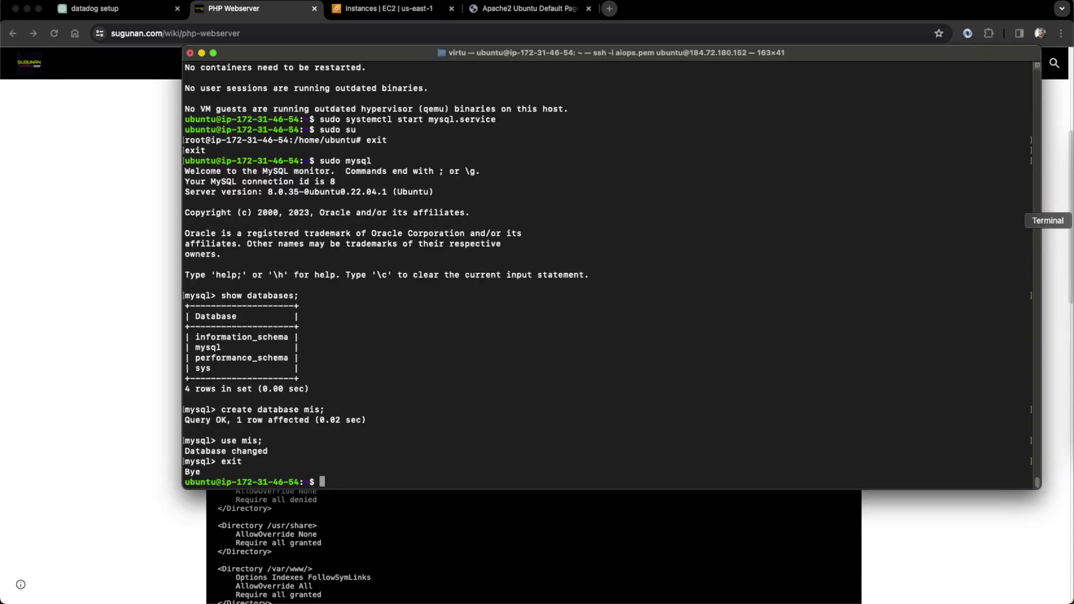
text(sudo mysql)
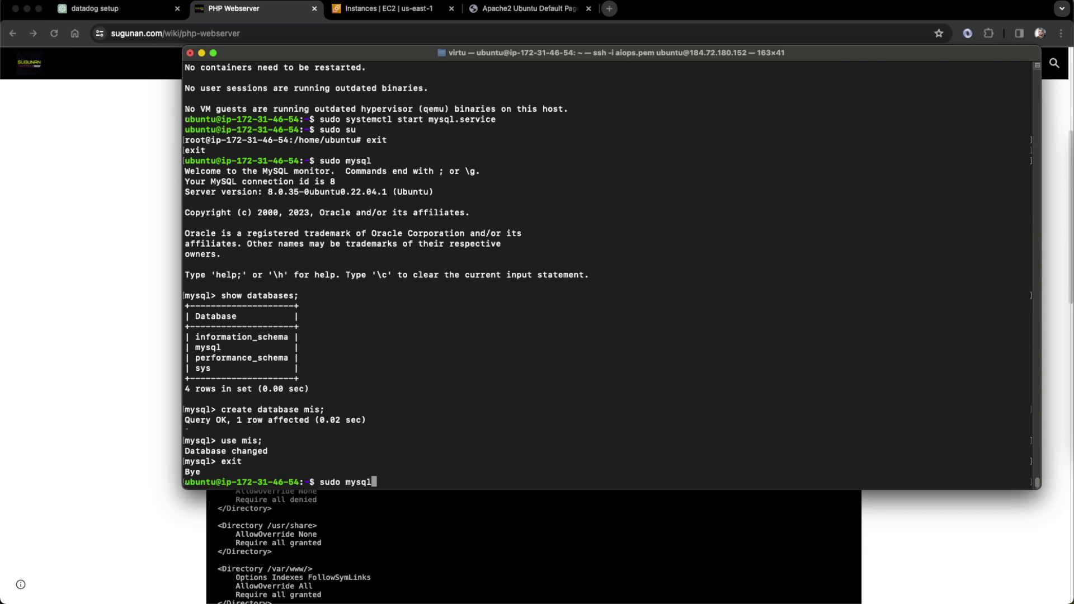
key(Return)
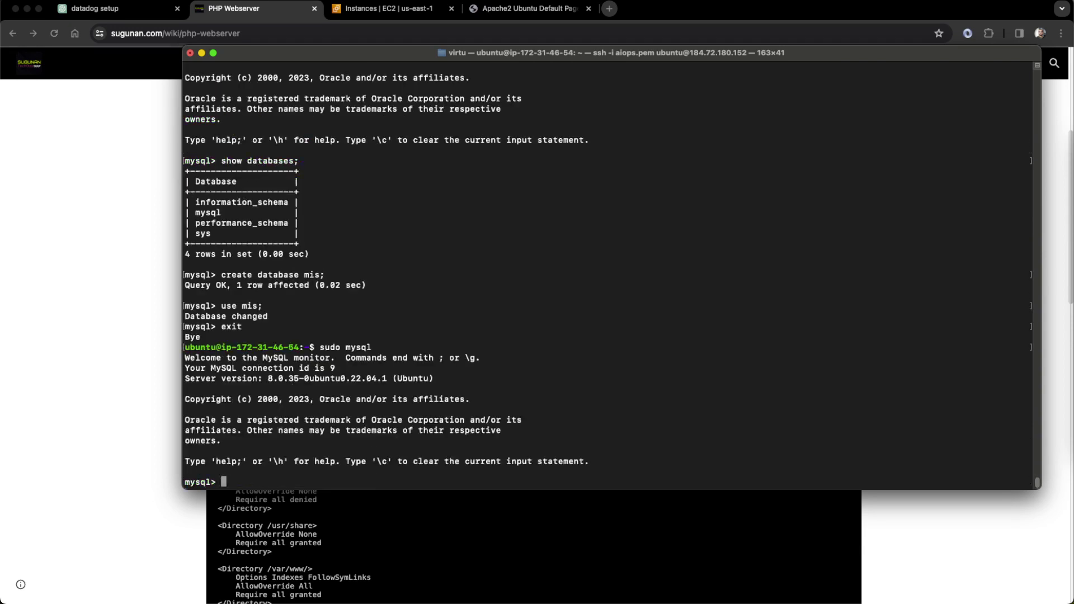
Create MySQL user misuser@localhost with its own password, then exit to the shell
key(super+v)
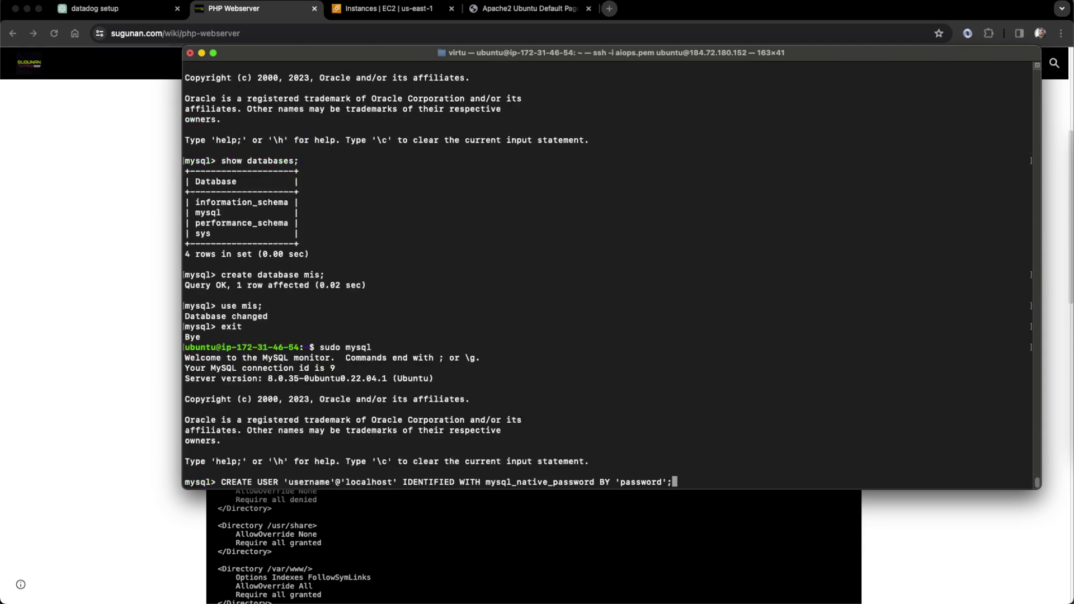
key(Left)
key(Left)
key(BackSpace)
key(BackSpace)
key(BackSpace)
key(BackSpace)
key(BackSpace)
key(BackSpace)
key(BackSpace)
key(BackSpace)
key(Left)
key(Left)
key(Left)
key(Left)
key(Left)
key(Left)
key(Left)
key(Left)
key(Left)
key(Left)
key(Left)
key(Left)
key(Left)
key(Left)
key(Left)
key(Left)
key(Left)
key(Left)
key(Left)
key(Left)
key(Left)
key(Left)
key(Left)
key(Left)
key(Left)
key(Left)
key(Left)
key(Left)
key(Left)
key(Left)
key(Left)
key(Left)
key(Left)
key(Left)
key(Left)
key(Left)
key(Left)
key(Left)
key(Left)
key(Left)
key(Left)
key(Left)
key(Left)
key(Left)
key(Left)
key(Left)
key(Left)
key(Left)
key(Left)
key(Left)
key(Left)
key(Left)
key(Left)
key(Left)
key(Left)
key(Left)
key(Left)
key(Left)
key(Left)
key(Left)
key(Left)
key(Left)
key(Left)
key(Left)
key(BackSpace)
key(BackSpace)
key(BackSpace)
key(BackSpace)
key(BackSpace)
key(BackSpace)
key(BackSpace)
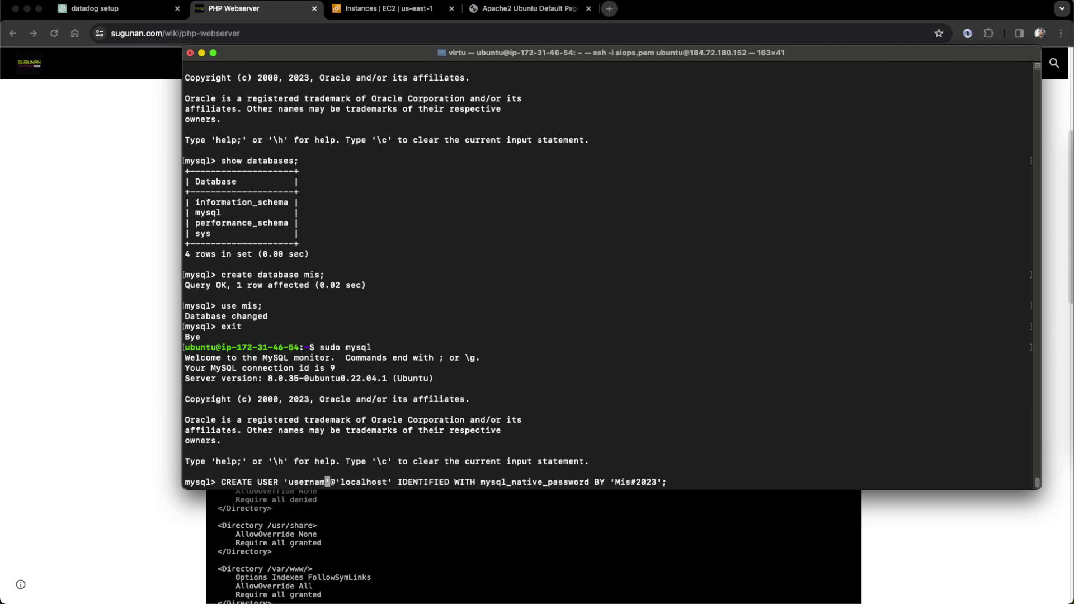
key(BackSpace)
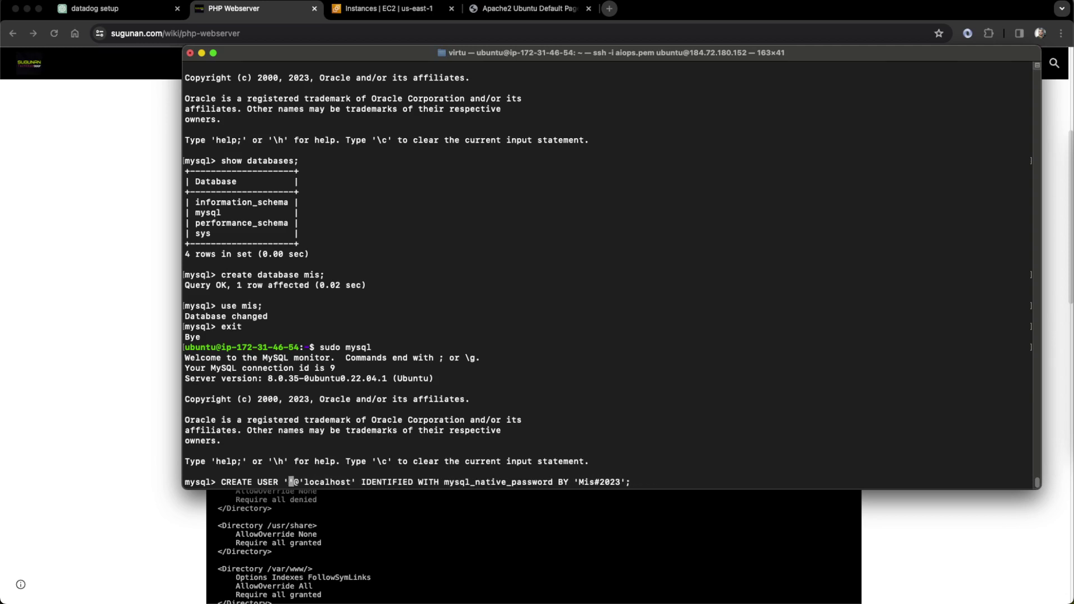
text(mis)
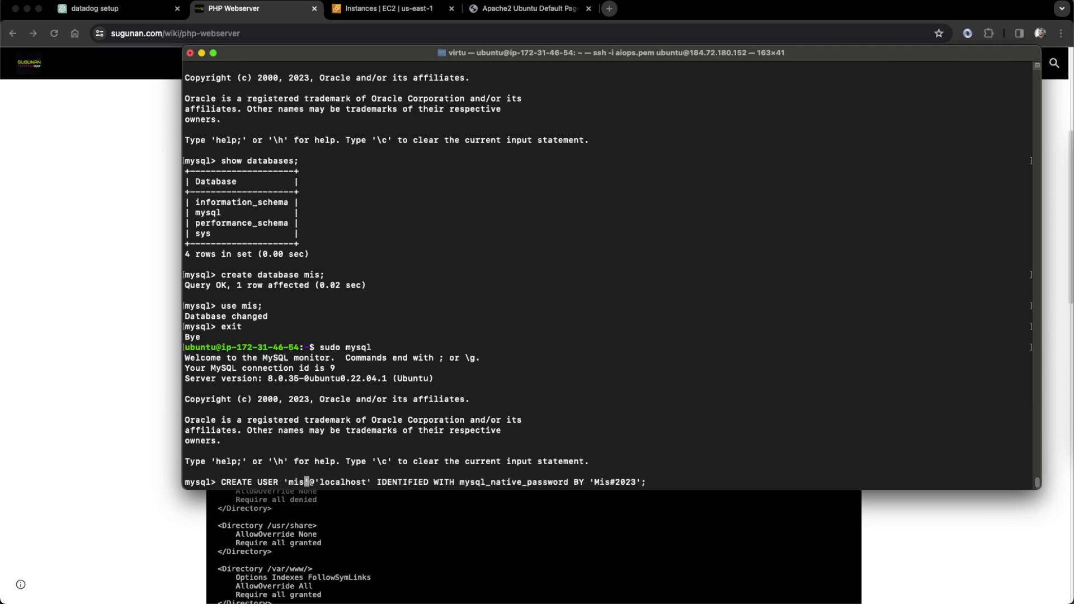
text(user)
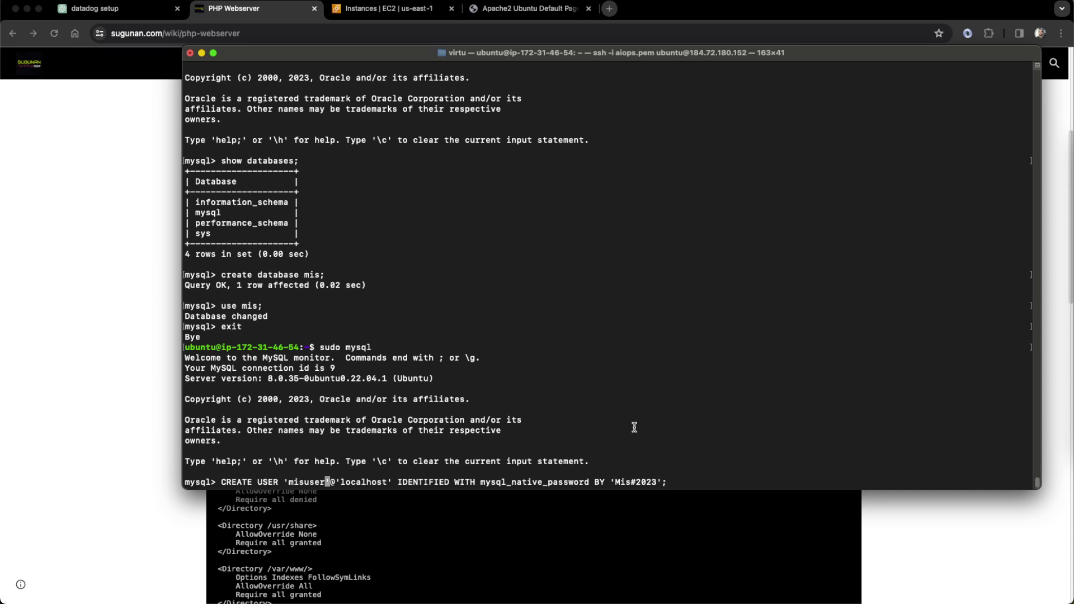
key(Return)
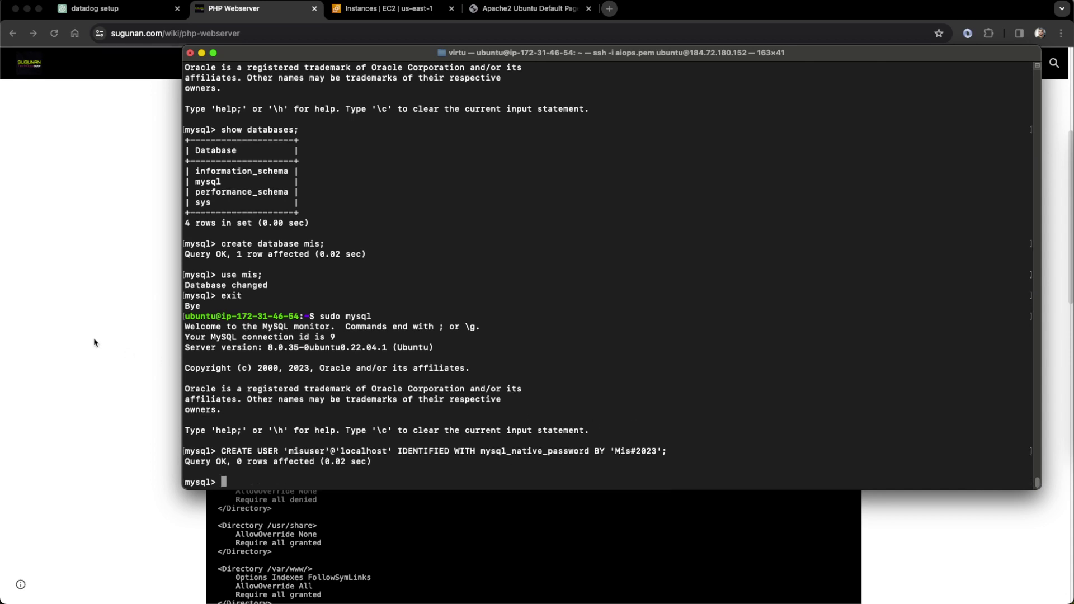
text(exit)
key(Return)
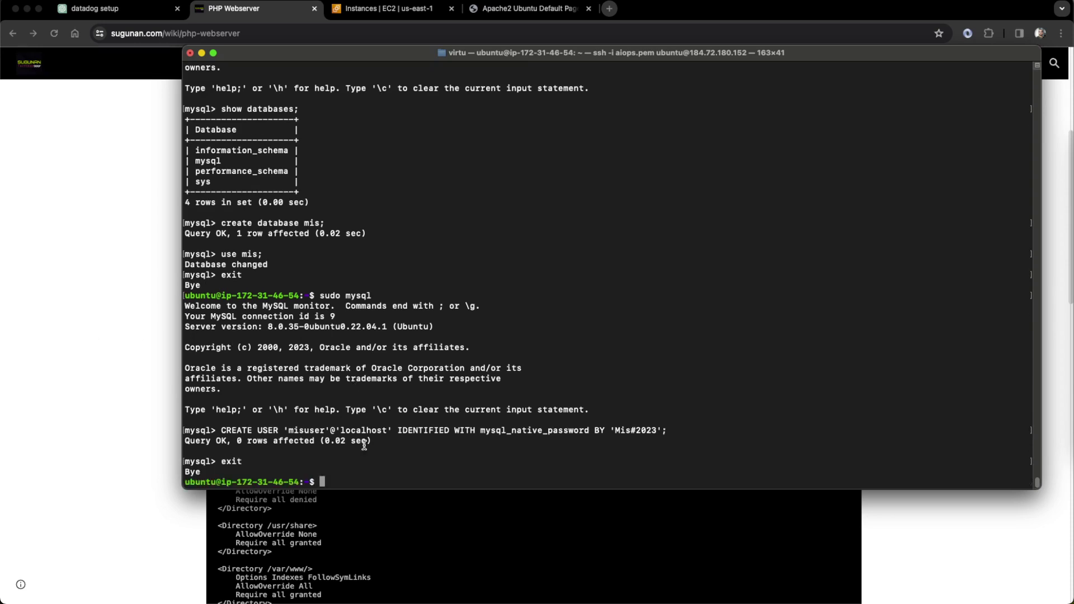
Log in to MySQL as misuser using mysql -u with its password
text(mysql -h)
key(BackSpace)
text(u)
double_click(305, 432)
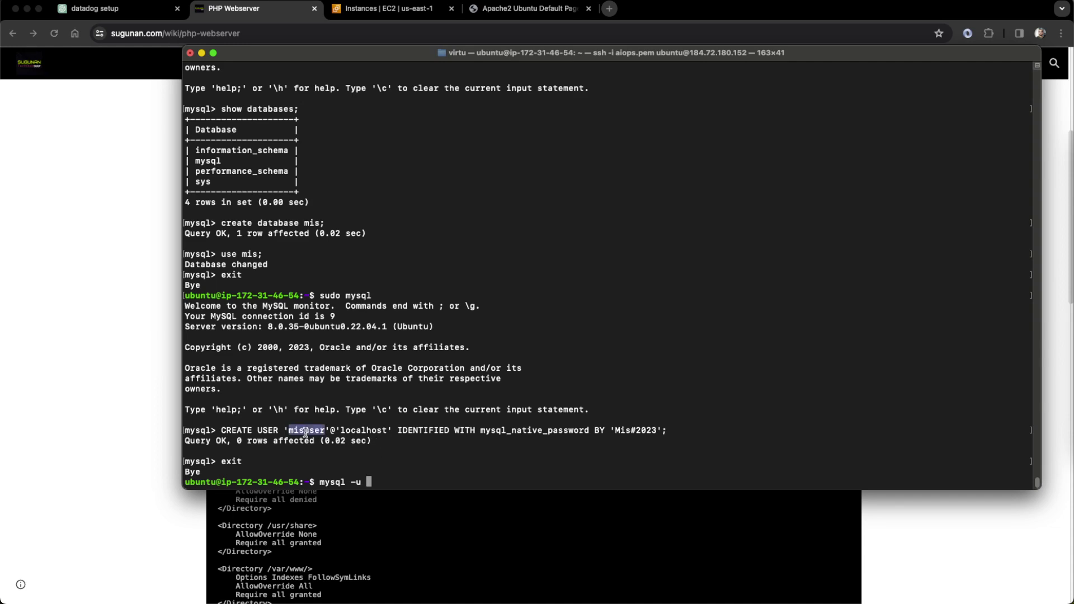
key(super+c)
click(305, 432)
key(super+v)
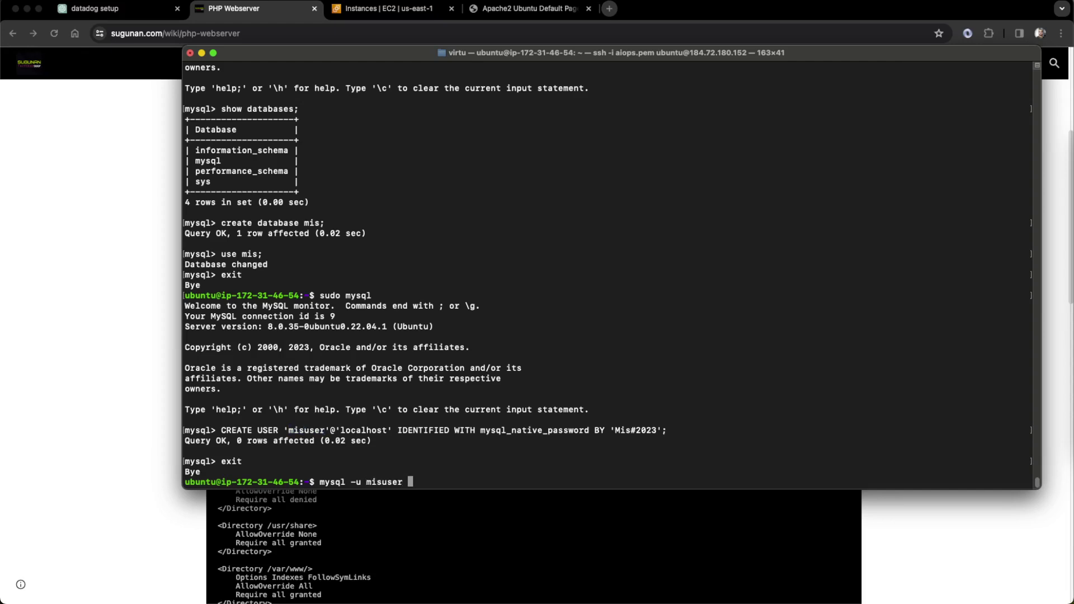
text(-p)
drag(616, 431, 657, 431)
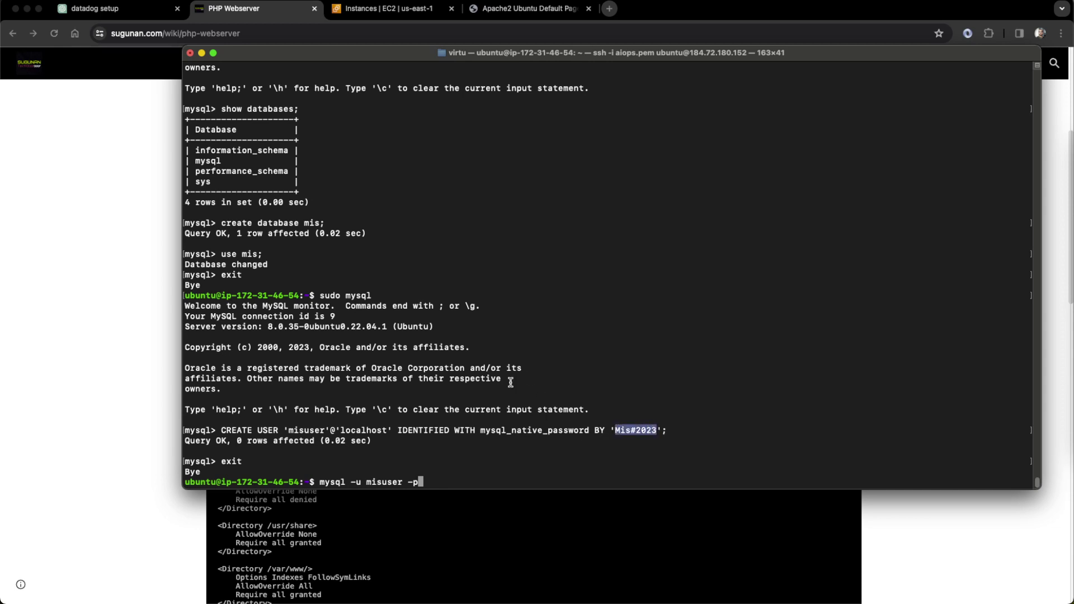
key(super+v)
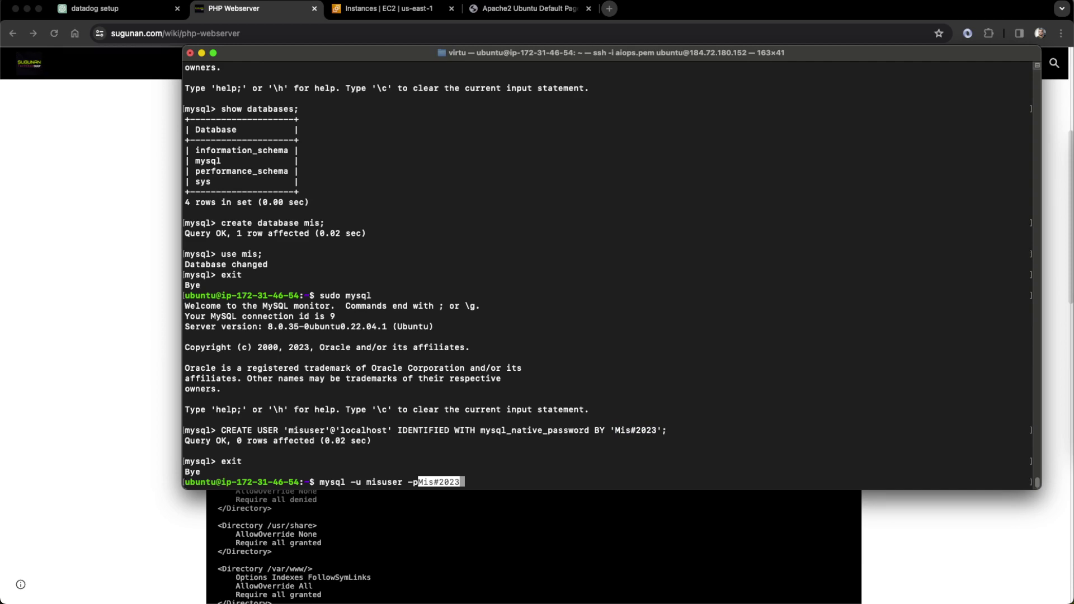
key(Return)
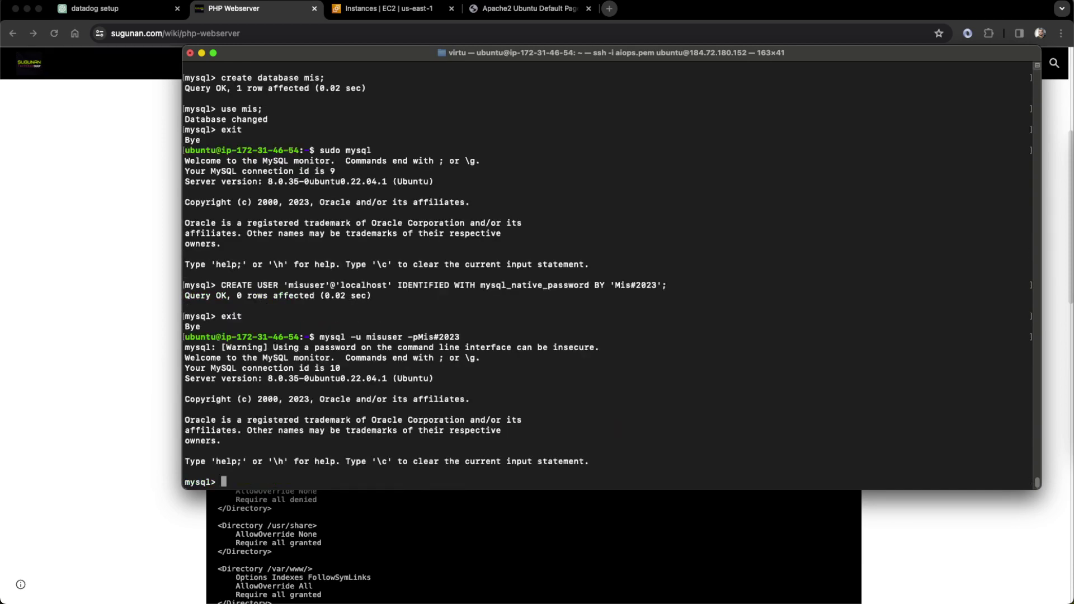
Run show databases; as misuser, which lists only two system databases, then exit
text(show database;)
key(Return)
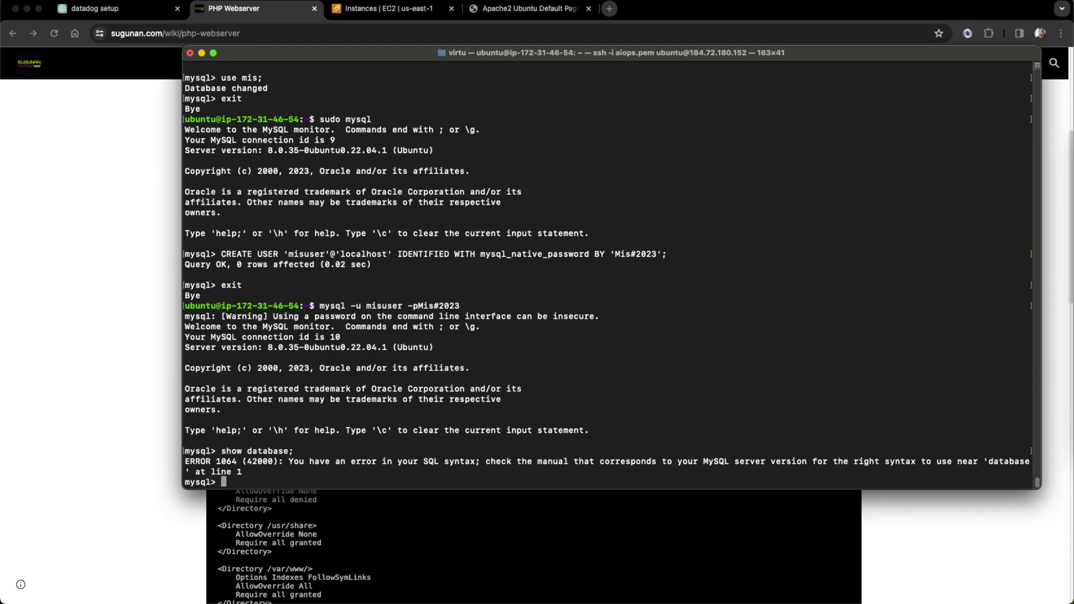
key(Up)
key(Left)
text(s)
key(Return)
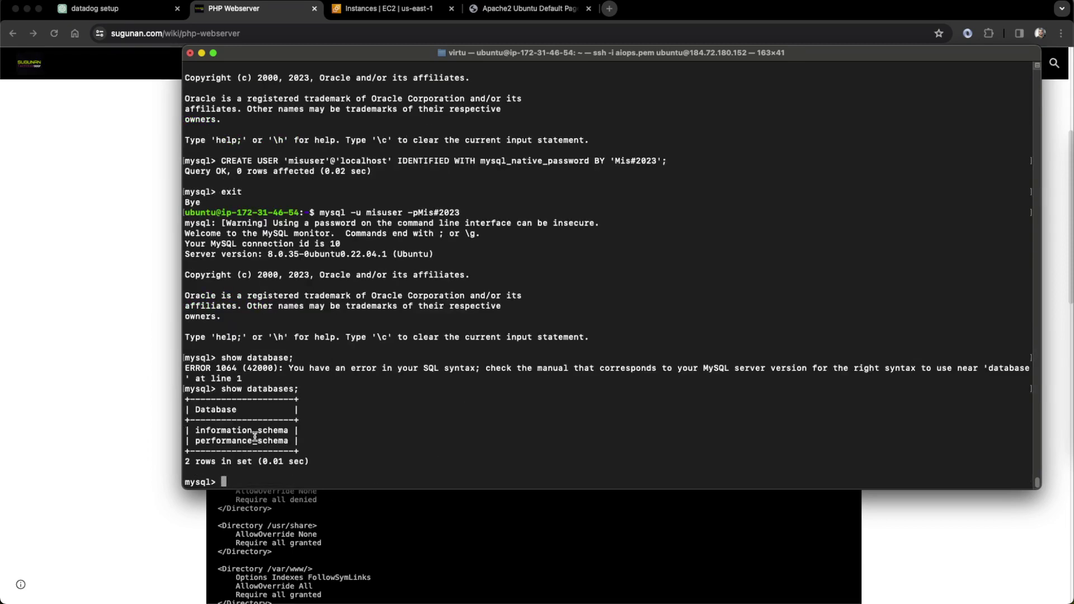
double_click(255, 431)
click(256, 441)
text(exit)
key(Return)
Rerun show databases; in a root sudo mysql session, listing five databases including mis
text(sudo mysql)
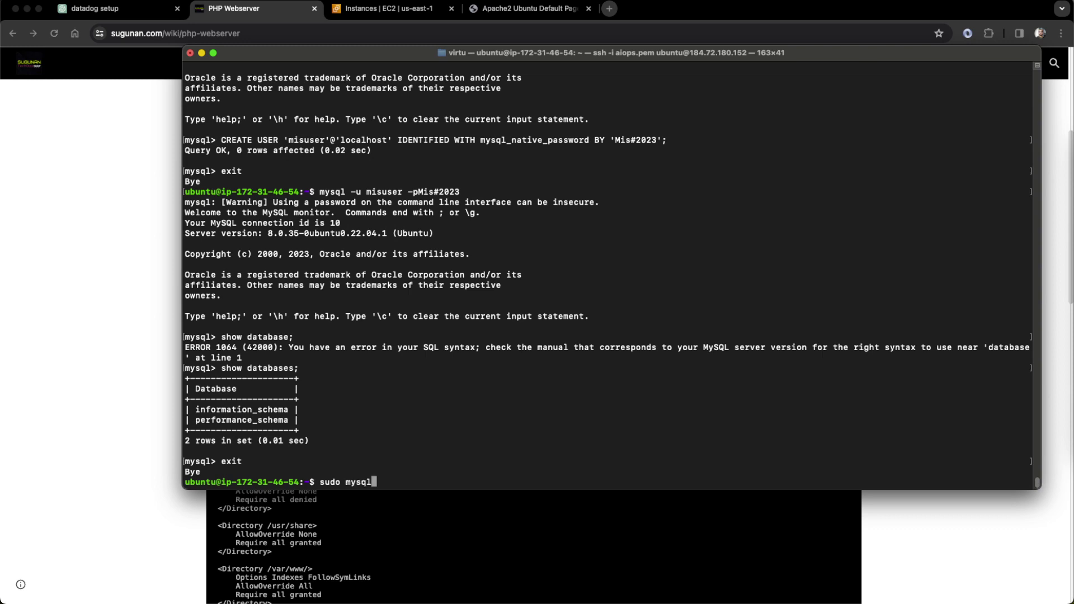
key(Return)
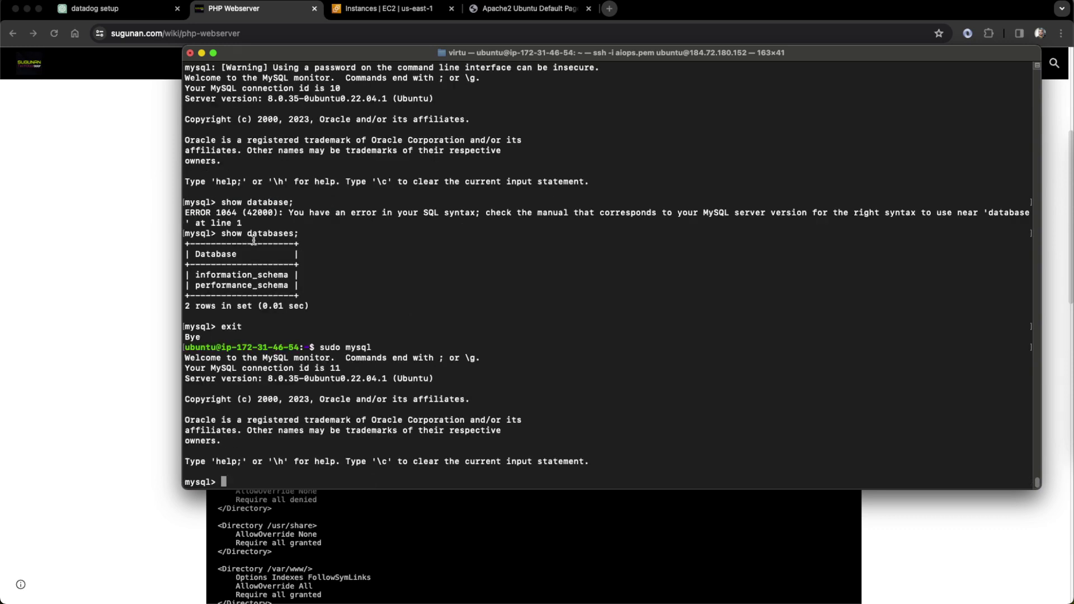
drag(222, 234, 298, 235)
click(298, 234)
key(super+v)
key(Return)
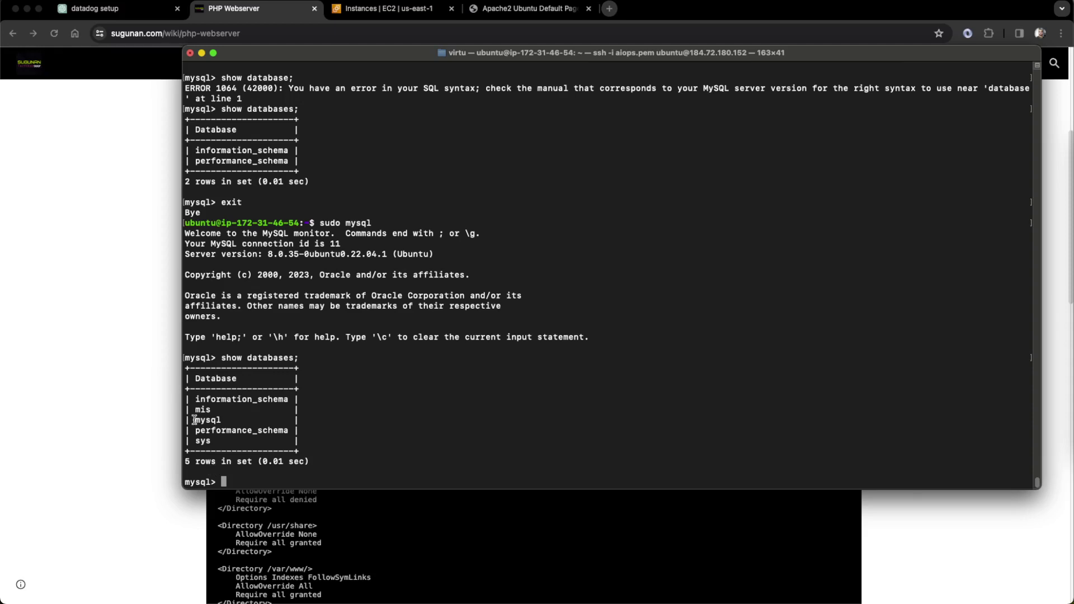
Grant all privileges on mis.* to 'misuser'@'localhost' using the wiki's GRANT statement
click(128, 400)
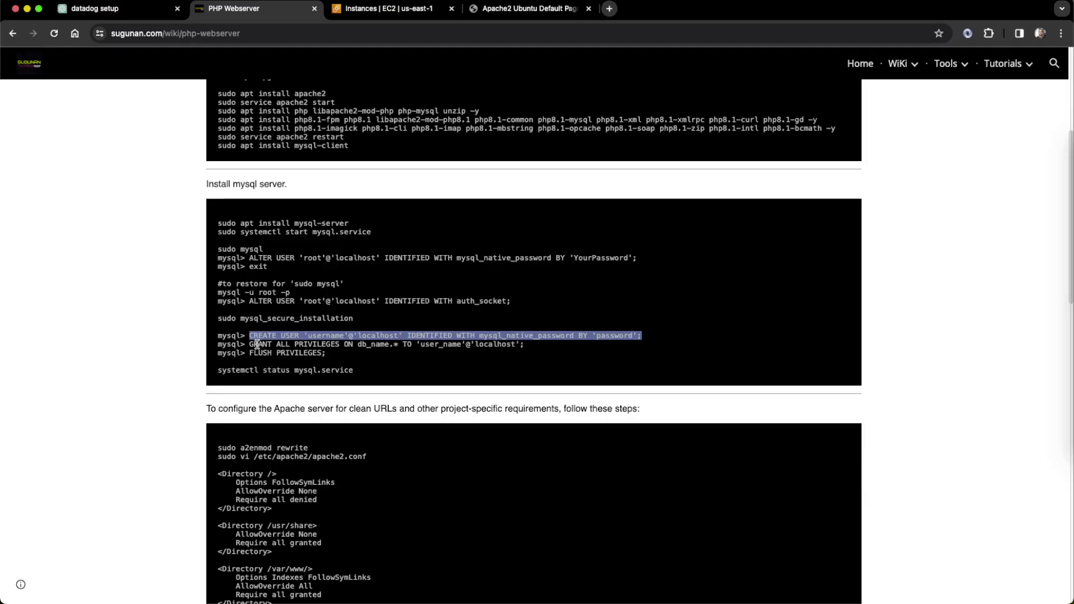
drag(249, 344, 529, 345)
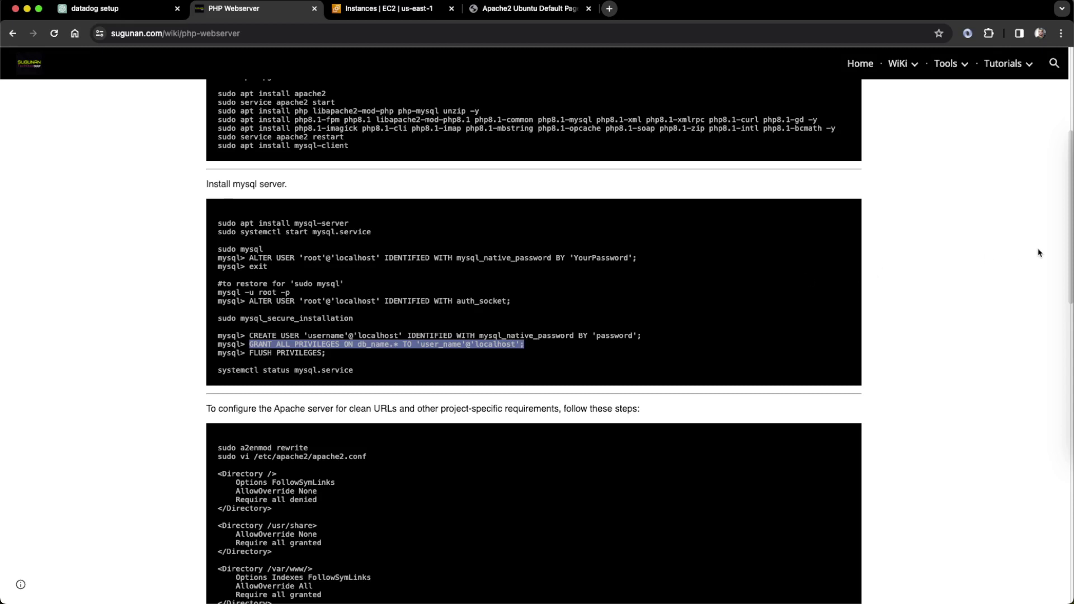
click(1066, 221)
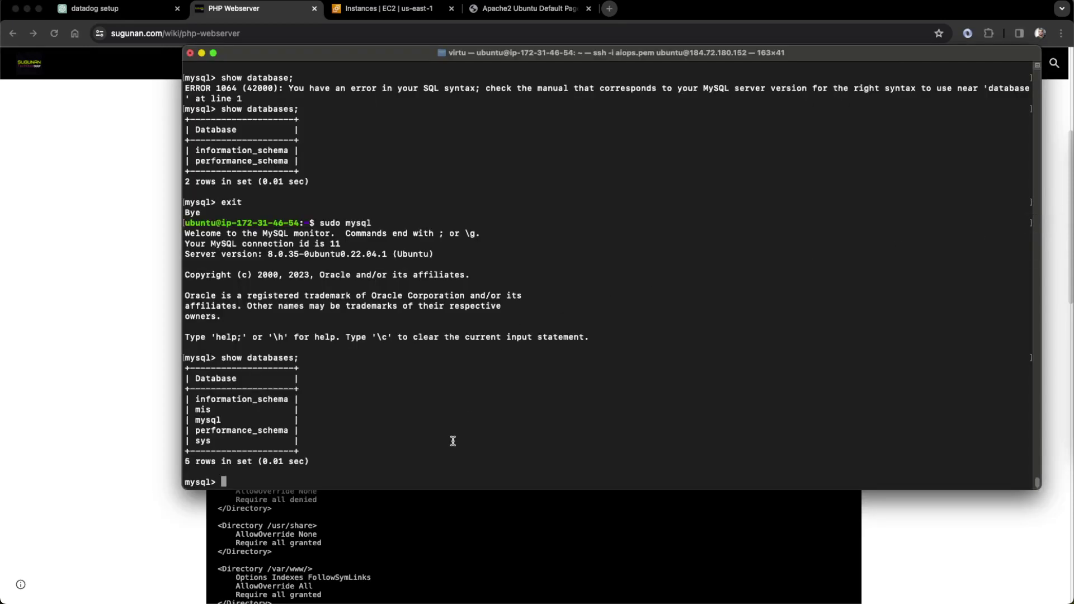
key(super+v)
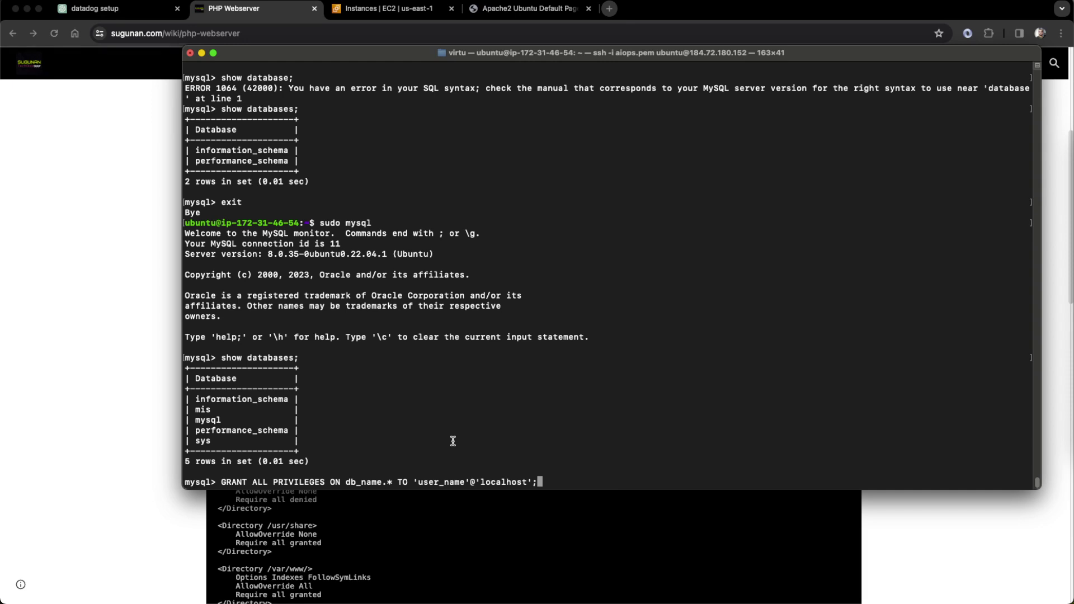
key(Left)
key(Left)
key(Left)
key(Left)
key(Left)
key(Left)
key(Left)
key(Left)
key(Left)
key(Left)
key(Left)
key(Left)
key(Left)
key(Left)
key(BackSpace)
key(BackSpace)
key(BackSpace)
key(BackSpace)
key(BackSpace)
key(BackSpace)
key(BackSpace)
key(BackSpace)
key(BackSpace)
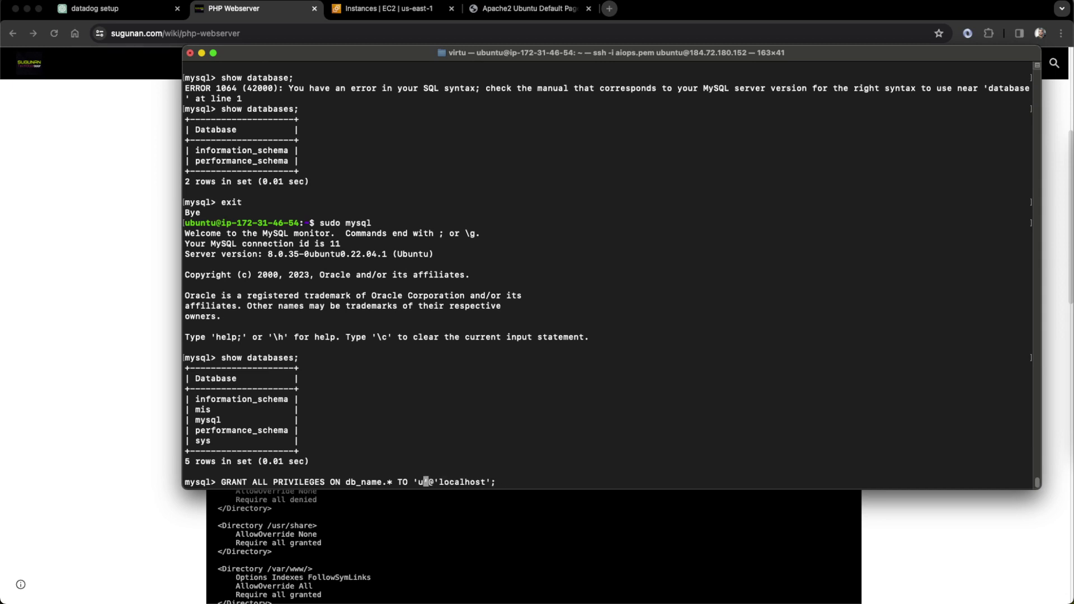
text(misuser)
key(Left)
key(Left)
key(Left)
key(Left)
key(Left)
key(Left)
key(Left)
key(Left)
key(Left)
key(Left)
key(Left)
key(Left)
key(Left)
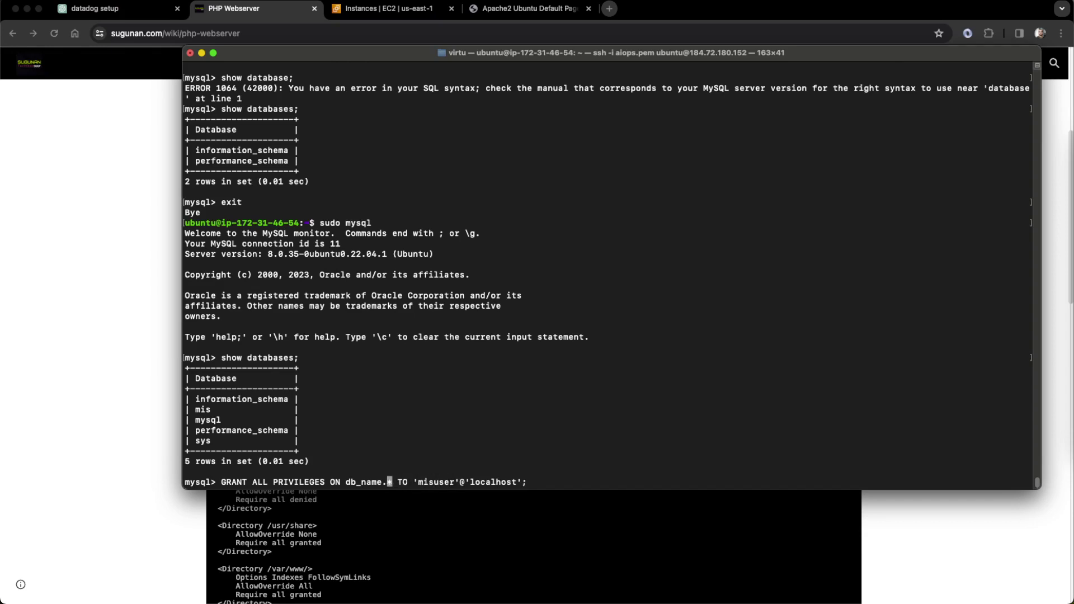
key(Left)
key(BackSpace)
key(BackSpace)
key(BackSpace)
key(BackSpace)
key(BackSpace)
key(BackSpace)
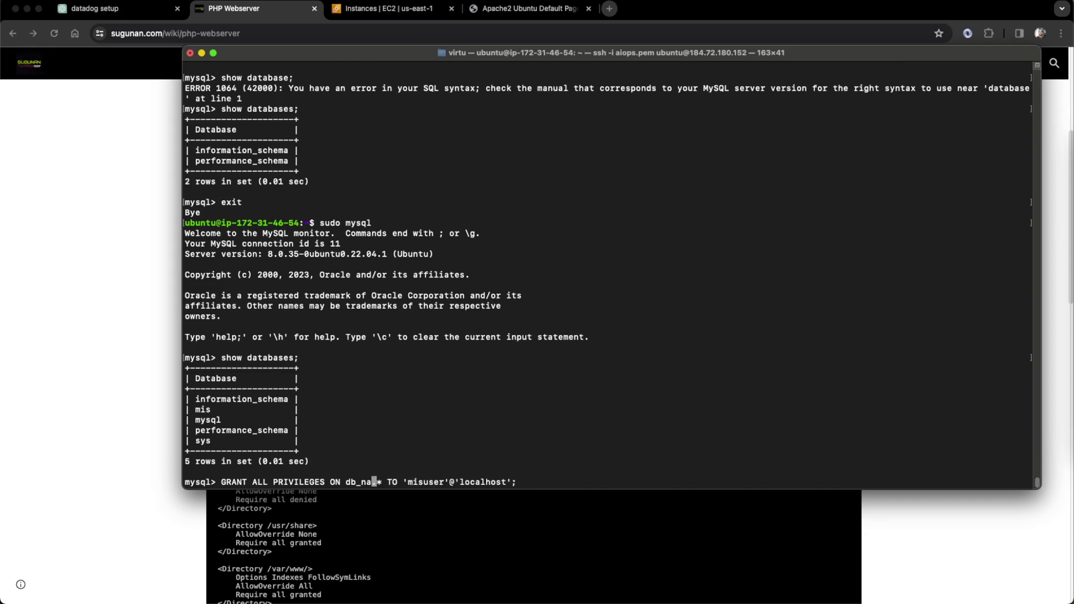
key(BackSpace)
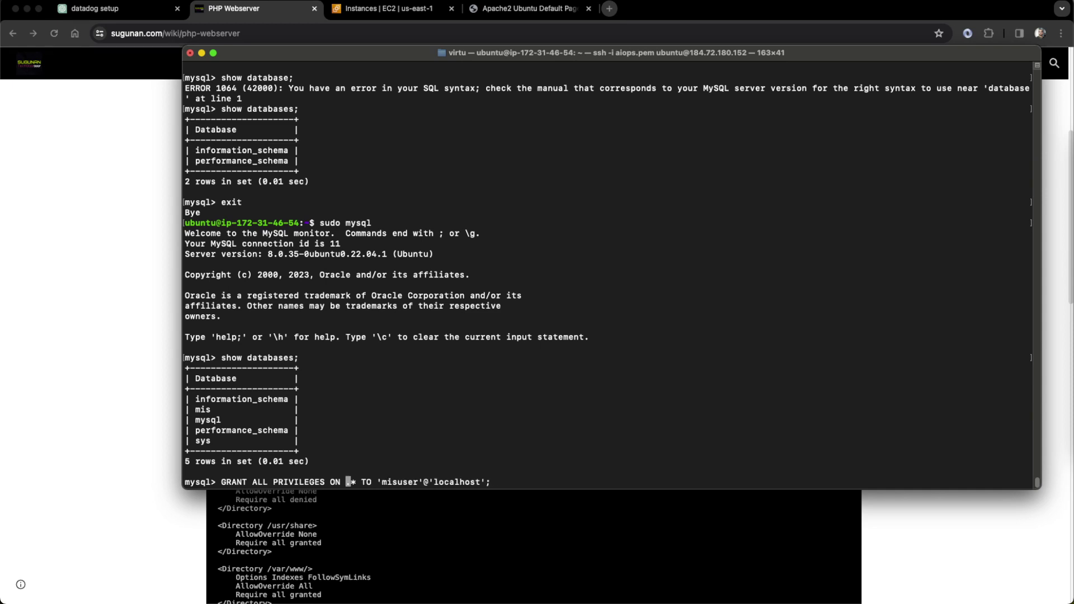
text(mis)
key(Return)
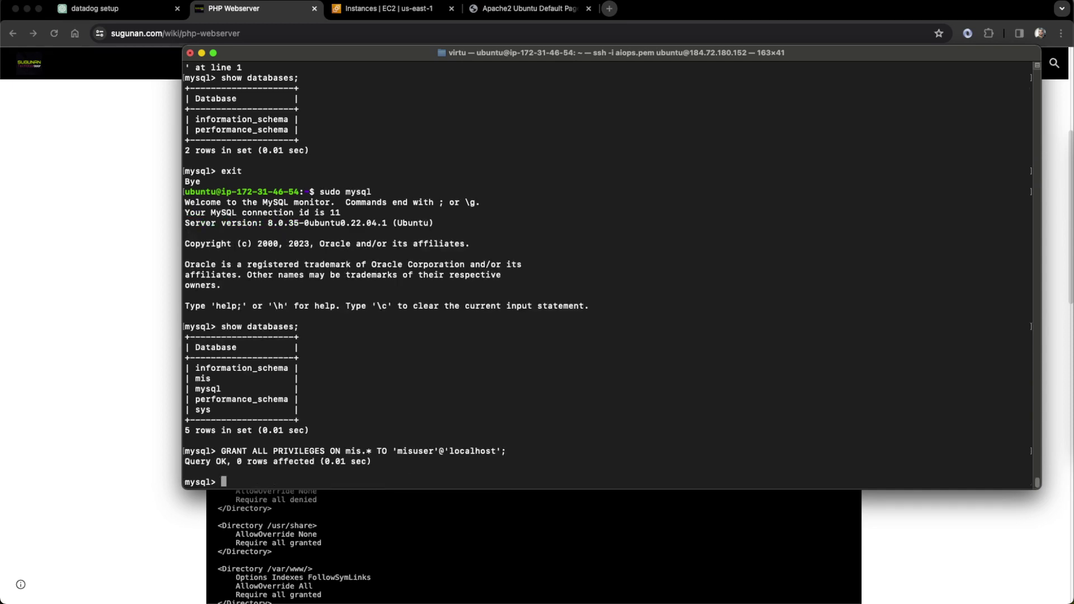
Run FLUSH PRIVILEGES from the wiki and exit the root MySQL session
click(115, 420)
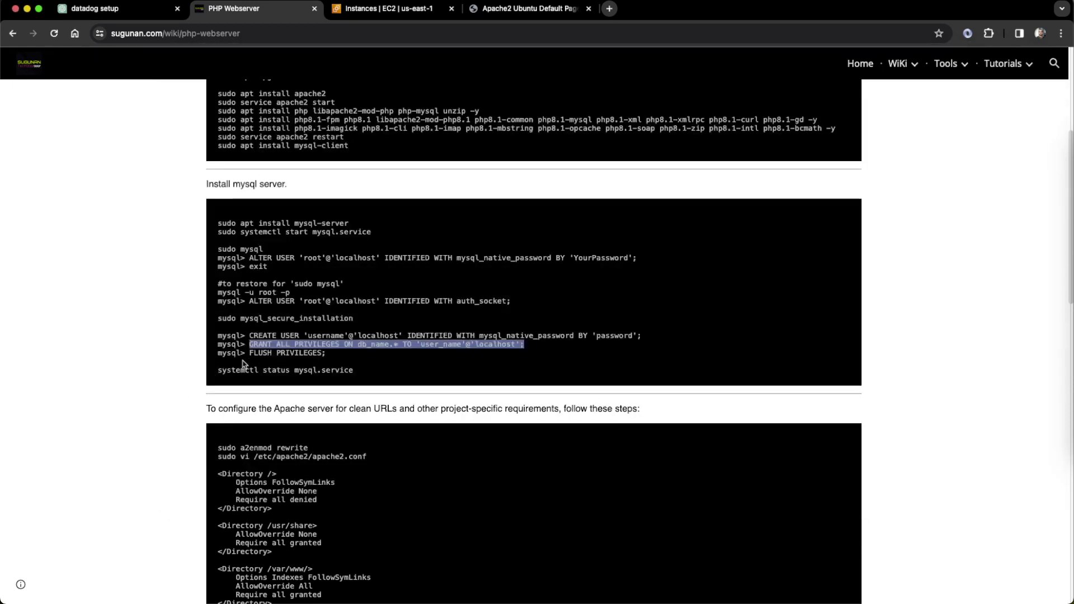
drag(250, 352, 327, 357)
key(super+c)
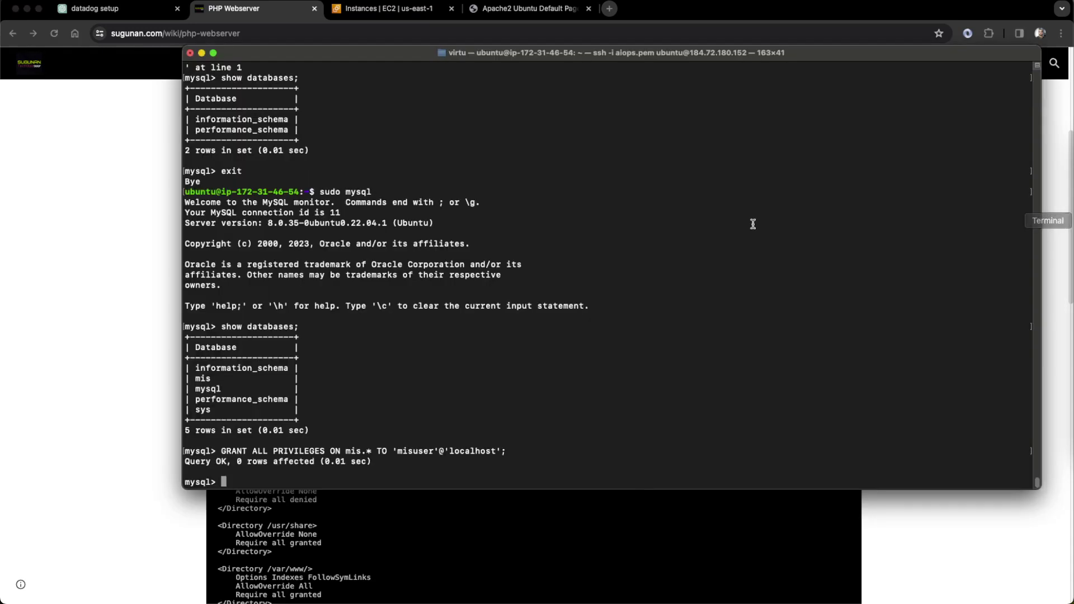
click(1044, 221)
key(super+v)
key(Return)
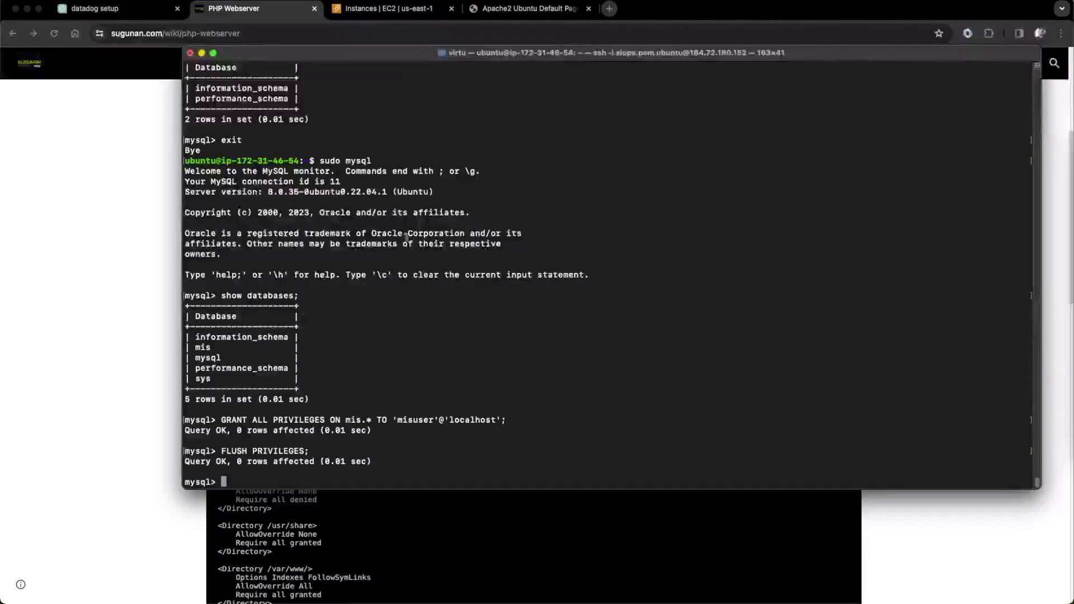
click(87, 424)
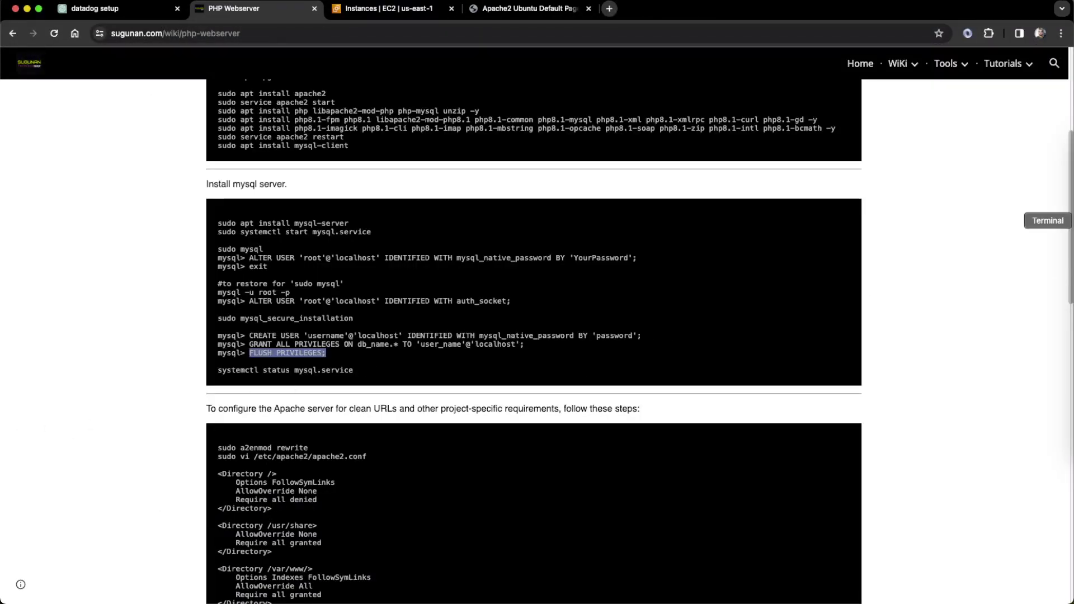
click(1071, 221)
text(exit)
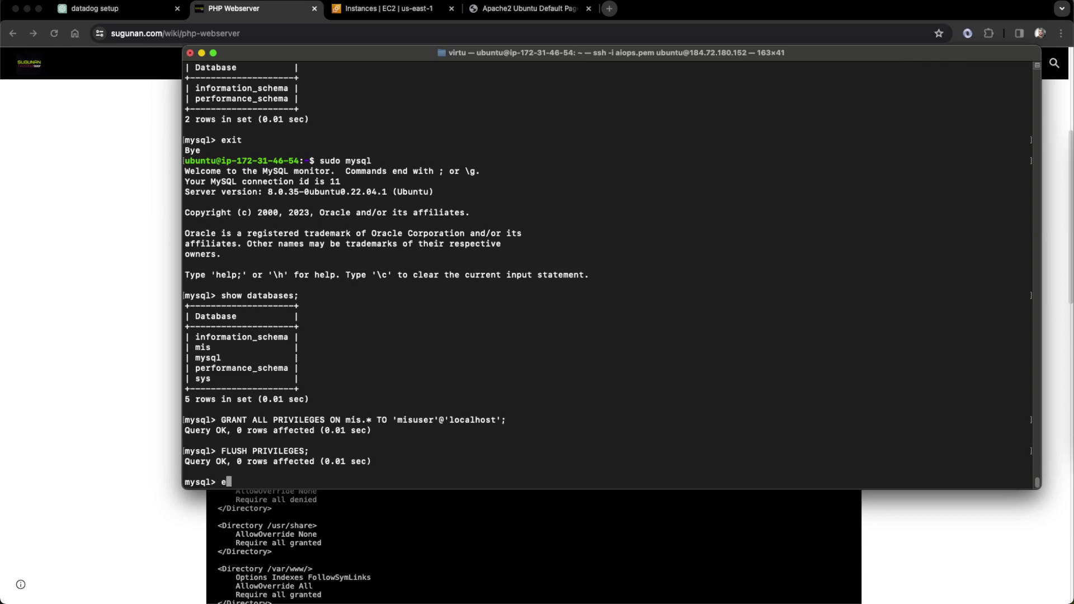
key(Return)
Log in as misuser, confirm show databases now lists mis, then exit
key(Up)
key(Up)
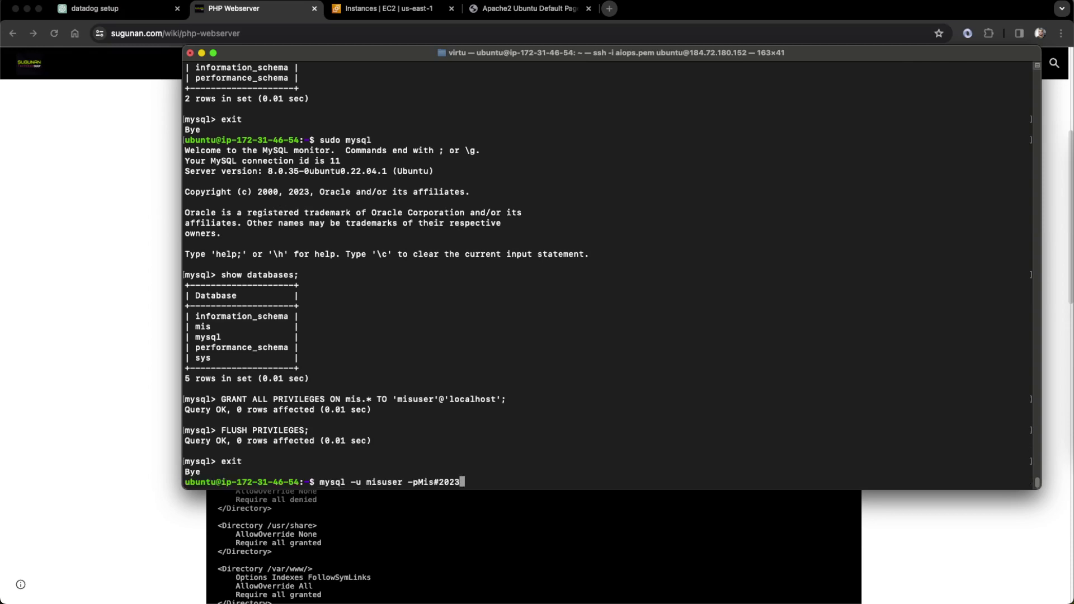
key(Return)
text(exit)
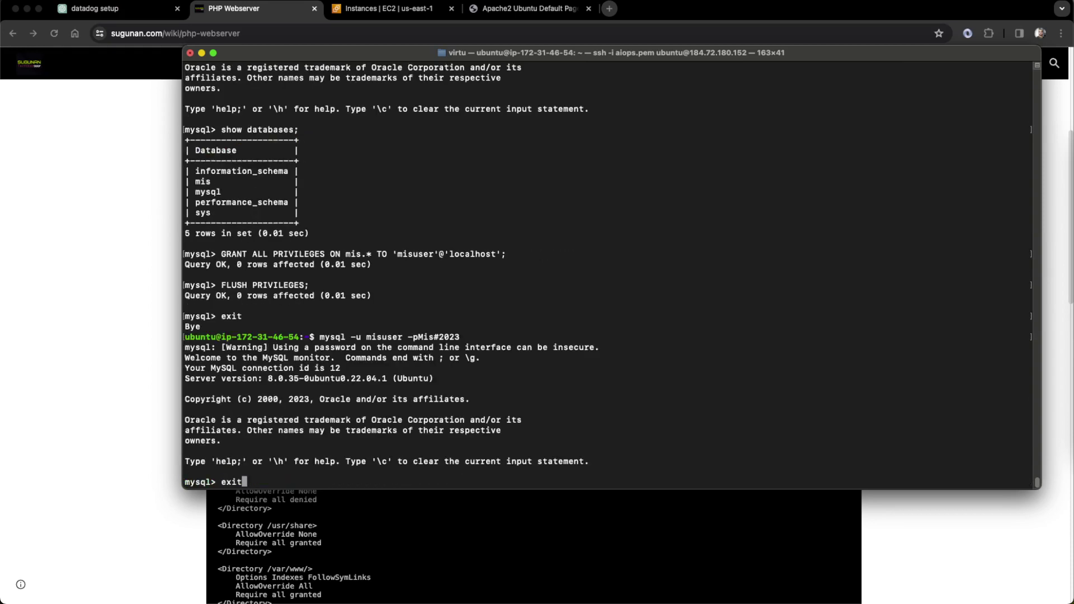
key(Up)
key(Up)
key(Up)
key(Return)
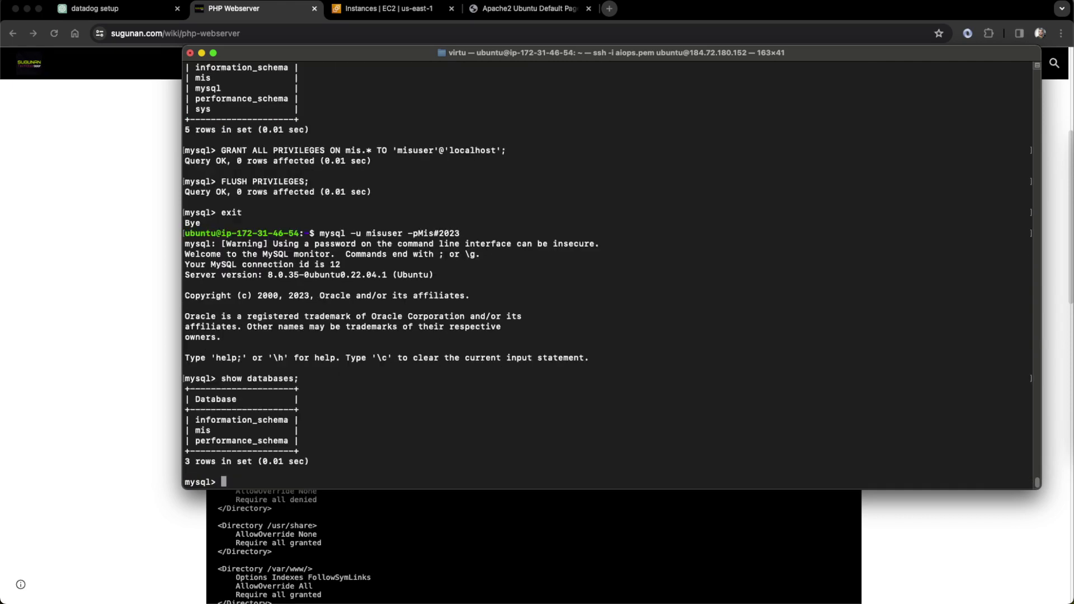
double_click(203, 430)
text(exit)
key(Return)
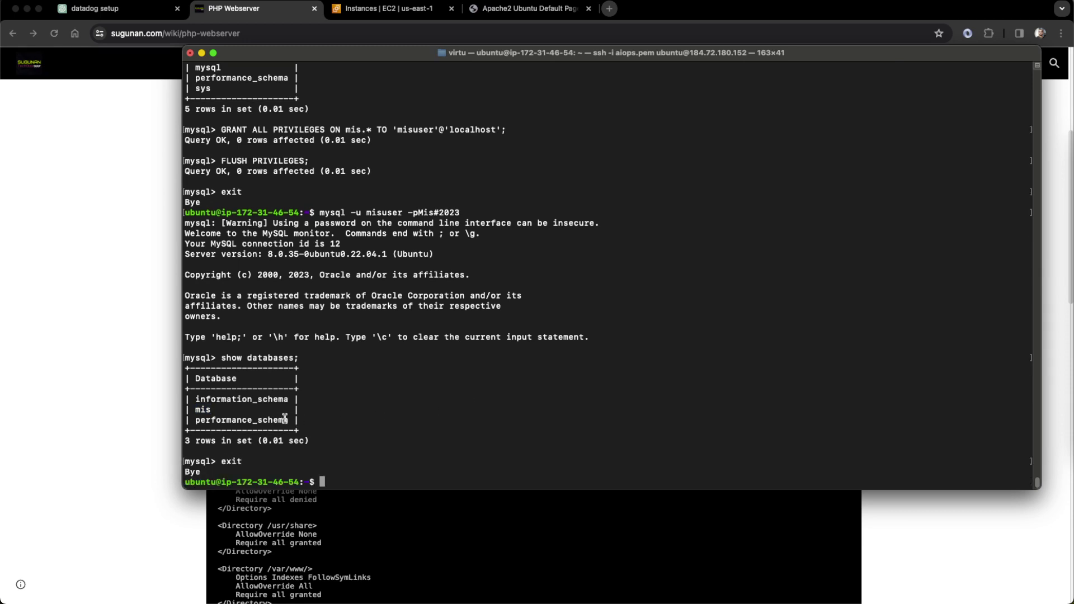
List /var/www/html, showing only index.html, and view the Apache2 Default Page
text(ls -lh /var/www/html/)
key(Return)
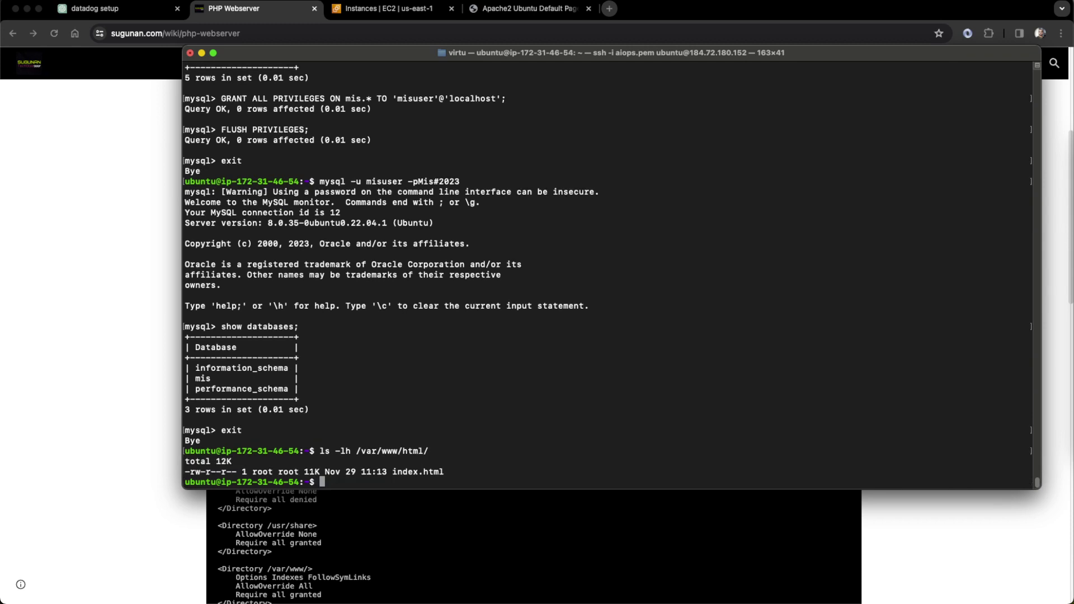
double_click(402, 474)
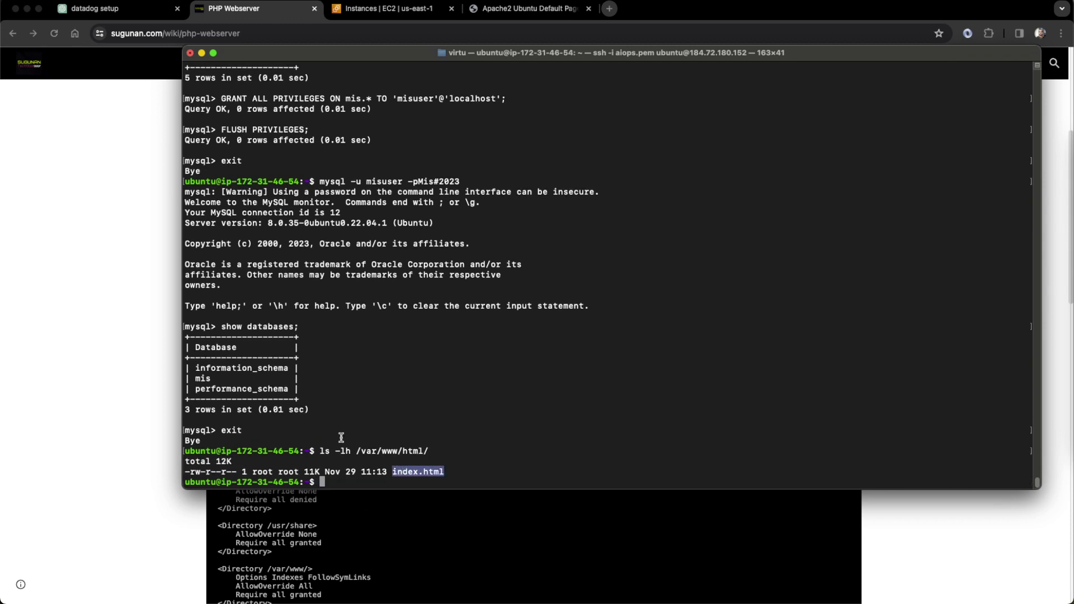
click(153, 252)
click(529, 8)
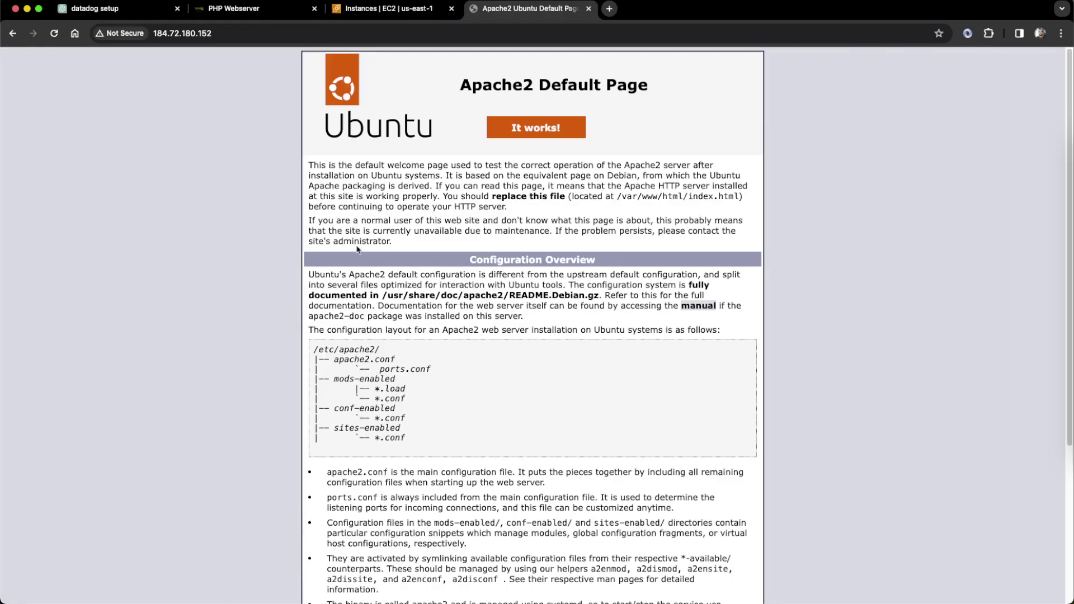
click(1070, 225)
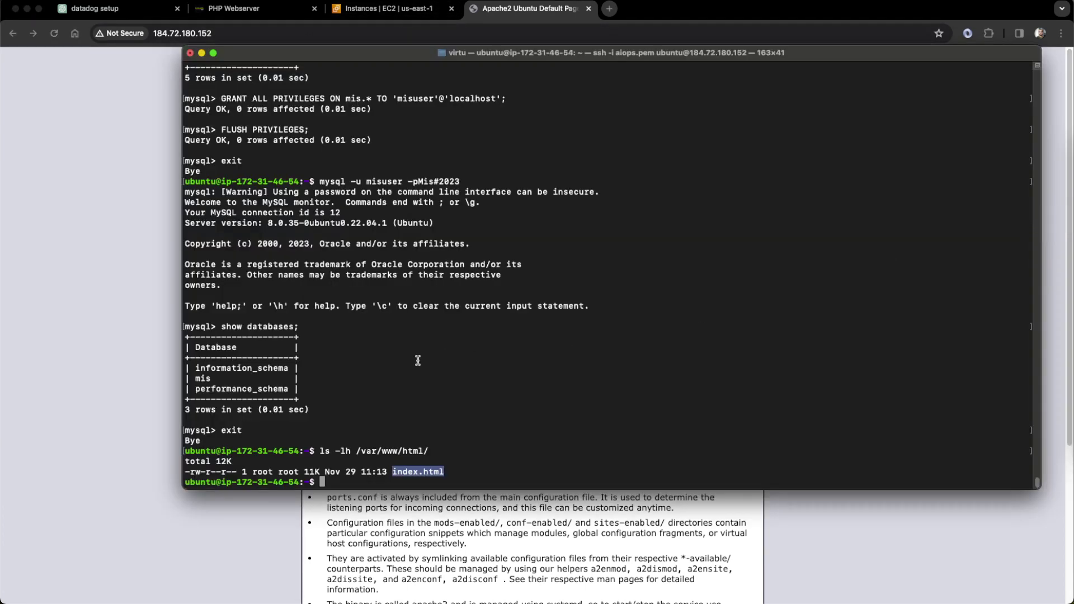
List /var/www, showing only the root-owned html folder, then return to the PHP Webserver wiki
key(Up)
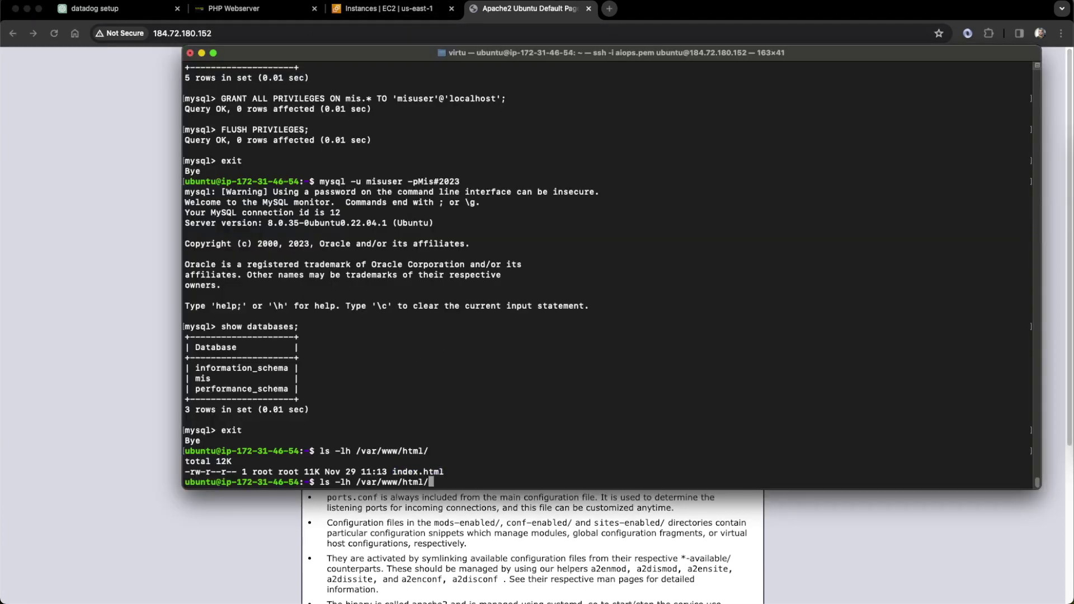
key(BackSpace)
key(BackSpace)
key(BackSpace)
key(BackSpace)
key(BackSpace)
key(Return)
drag(252, 472, 309, 472)
click(487, 474)
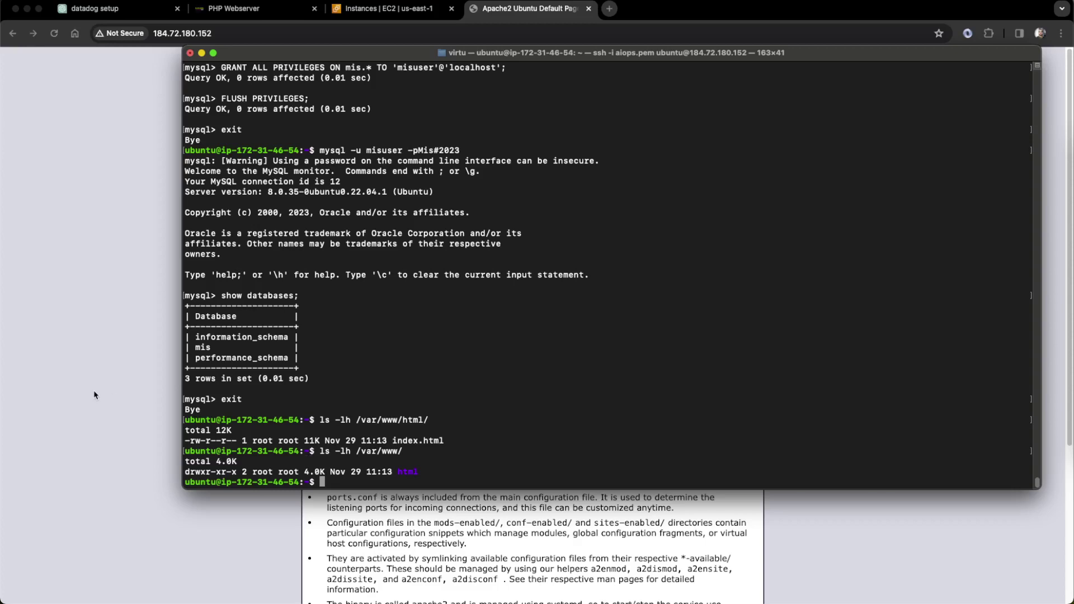
click(125, 295)
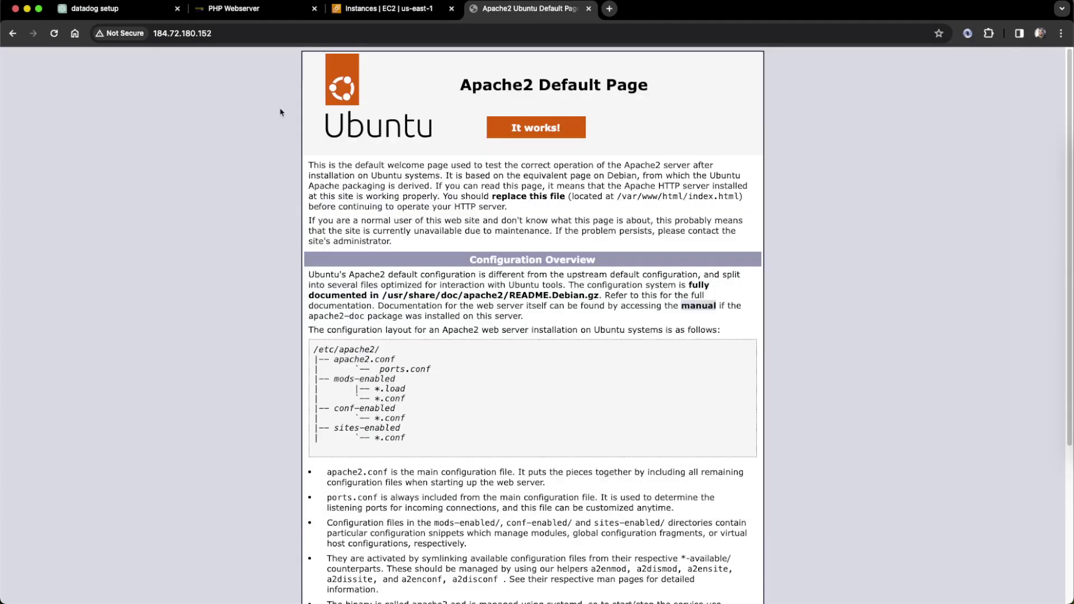
click(266, 15)
scroll(200, 325, down, 6)
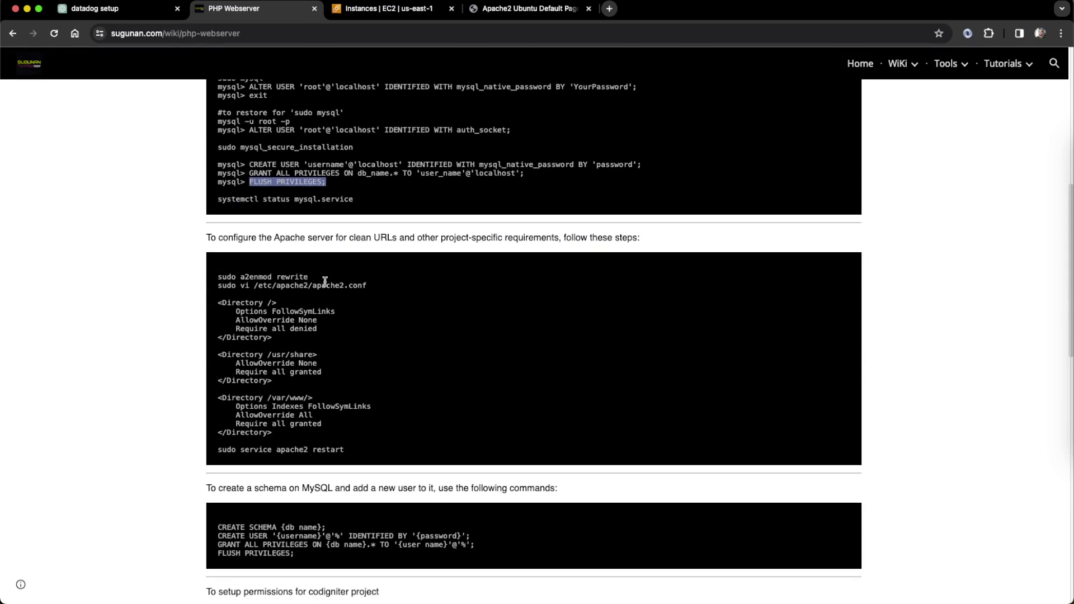
Scroll the wiki to the Apache configuration block and copy 'sudo a2enmod rewrite'
scroll(324, 288, down, 4)
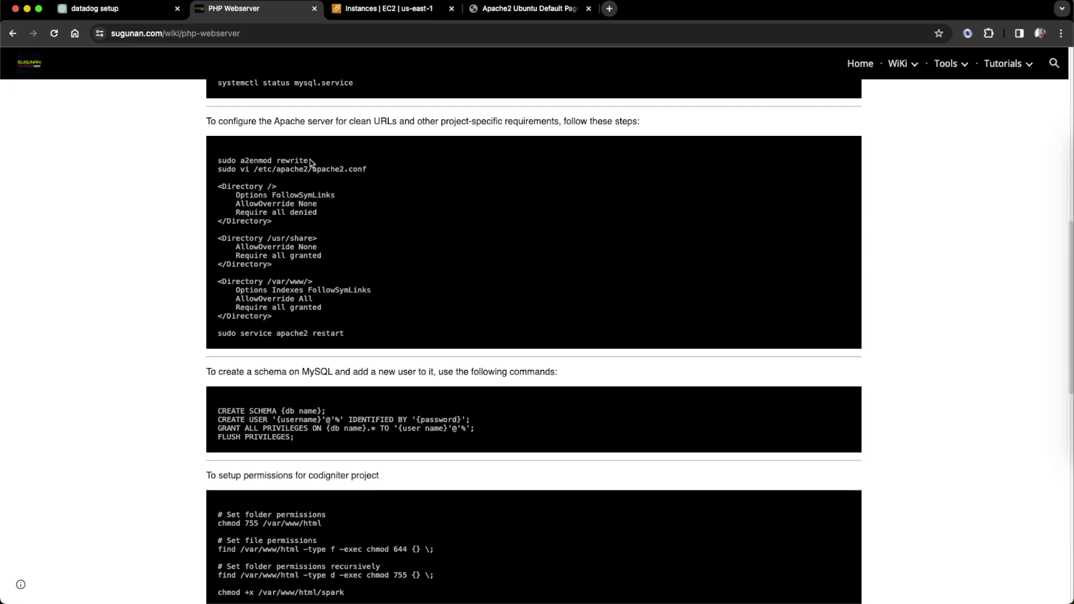
drag(308, 162, 219, 161)
key(super+c)
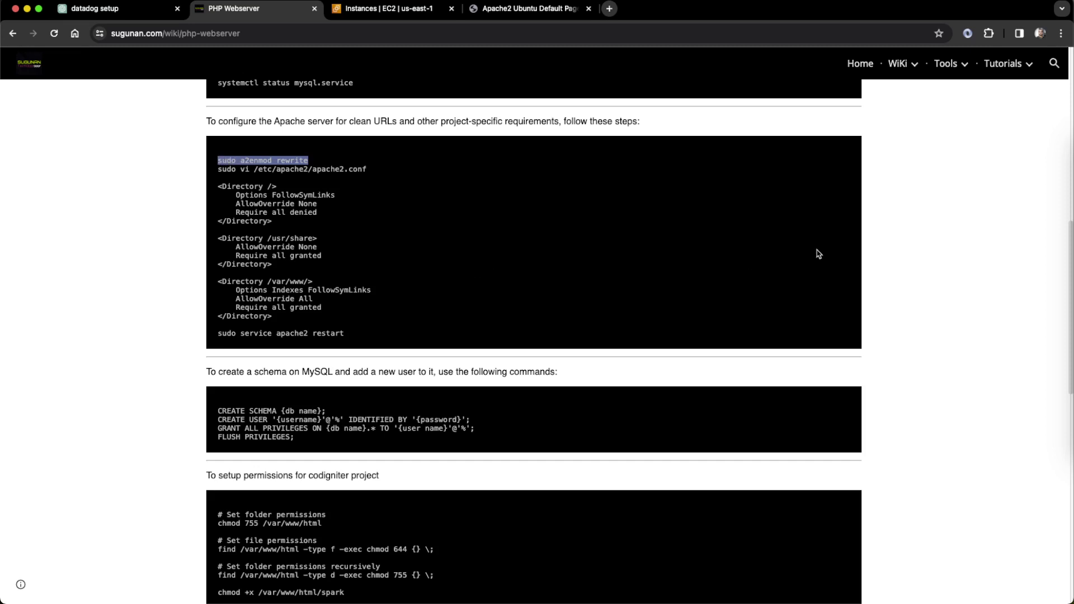
click(1061, 238)
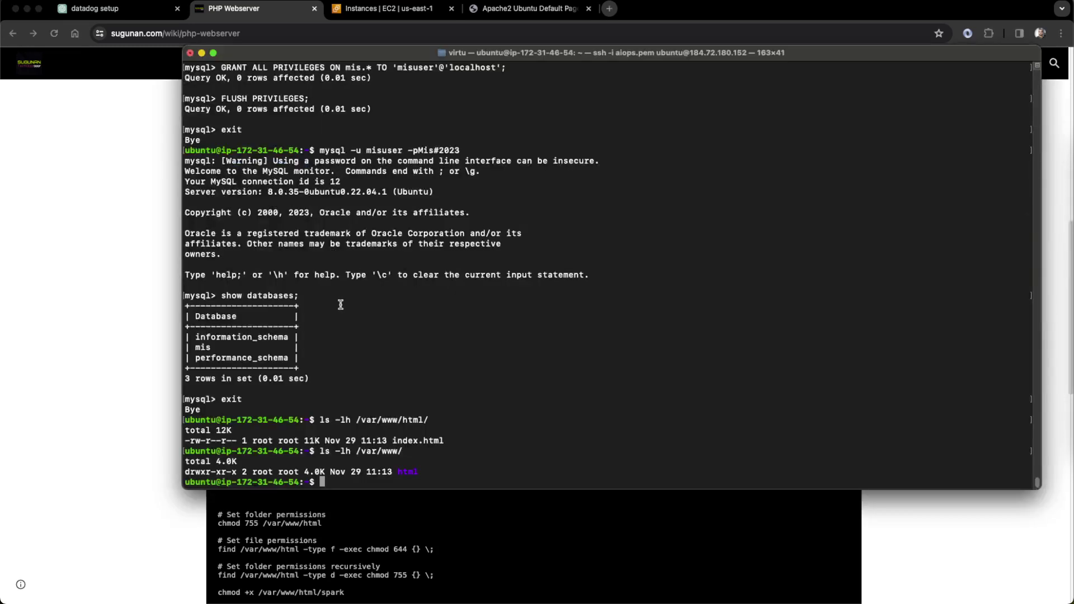
Enable the rewrite module, restart apache2 with sudo, and copy the wiki's apache2.conf vi command
key(super+v)
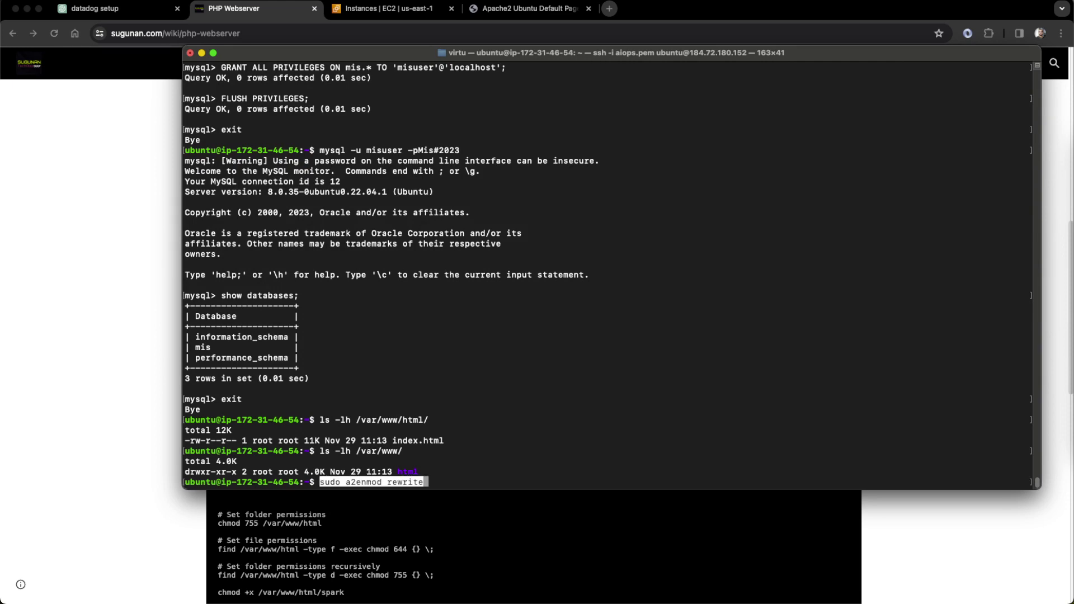
key(Return)
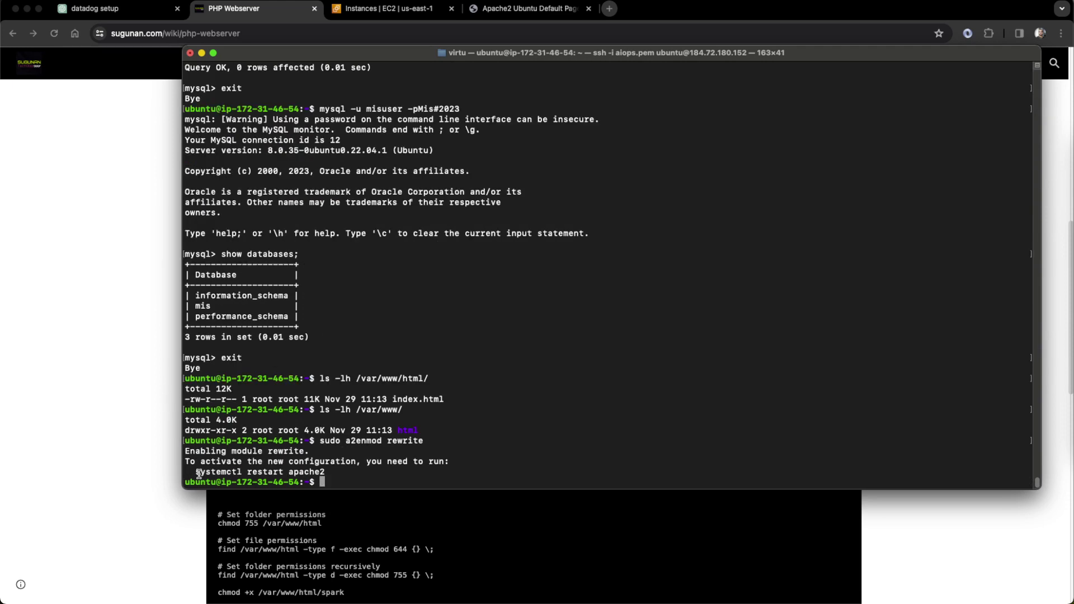
drag(198, 471, 325, 472)
key(super+c)
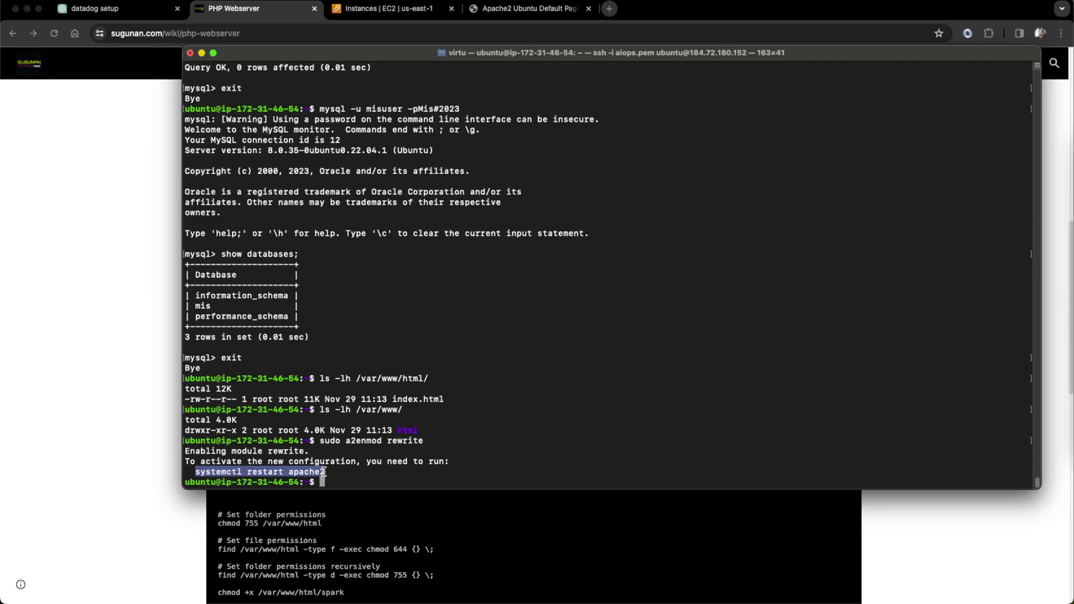
text(sudo)
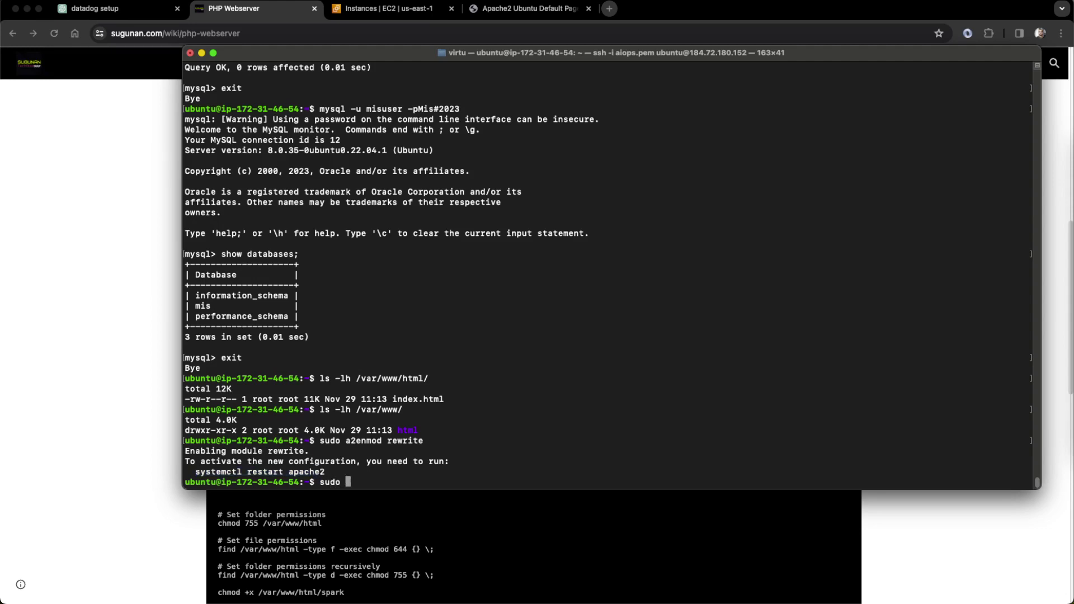
key(super+v)
key(Return)
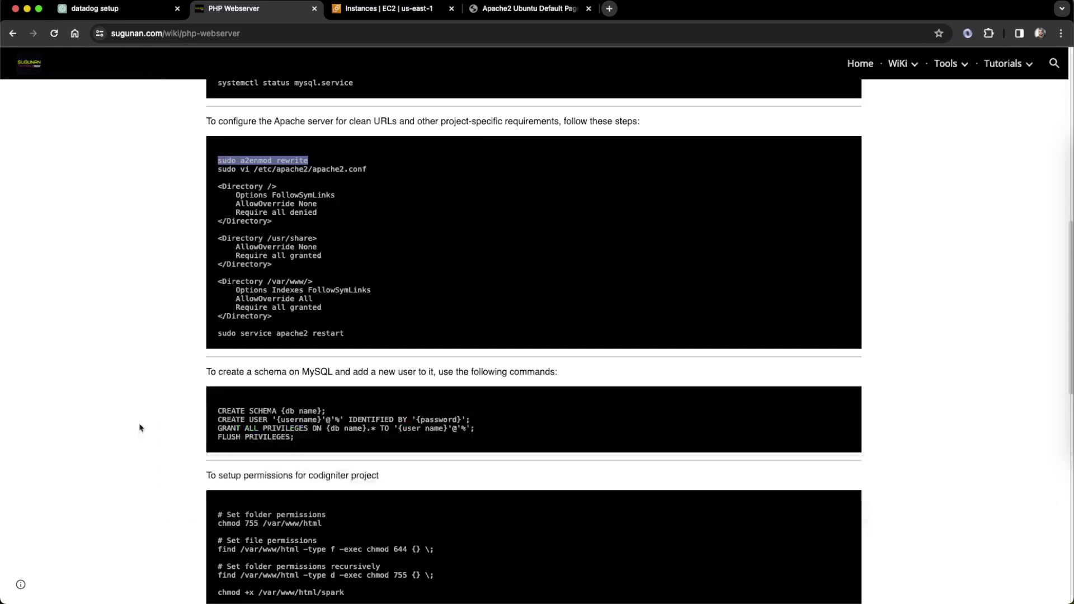
click(84, 460)
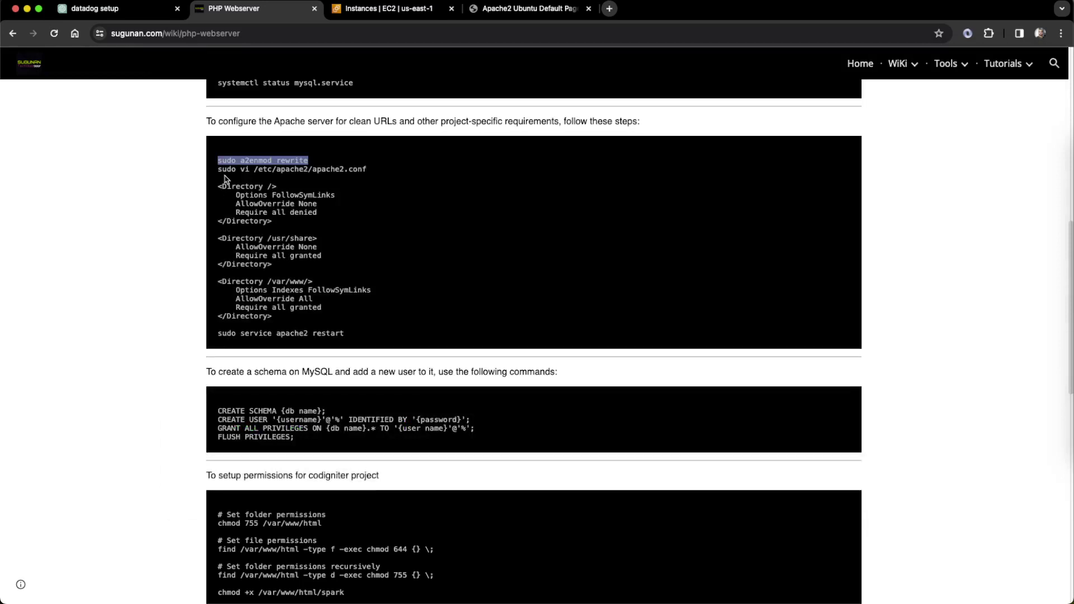
drag(218, 169, 367, 174)
key(super+c)
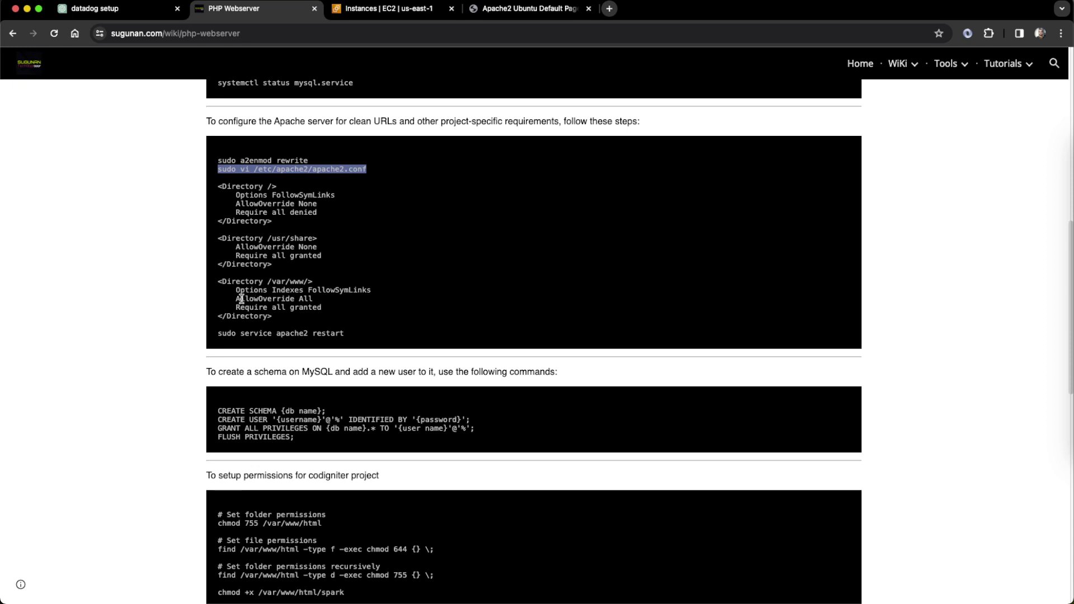
Open /etc/apache2/apache2.conf in vi and move down to the <Directory /var/www/> block
click(238, 299)
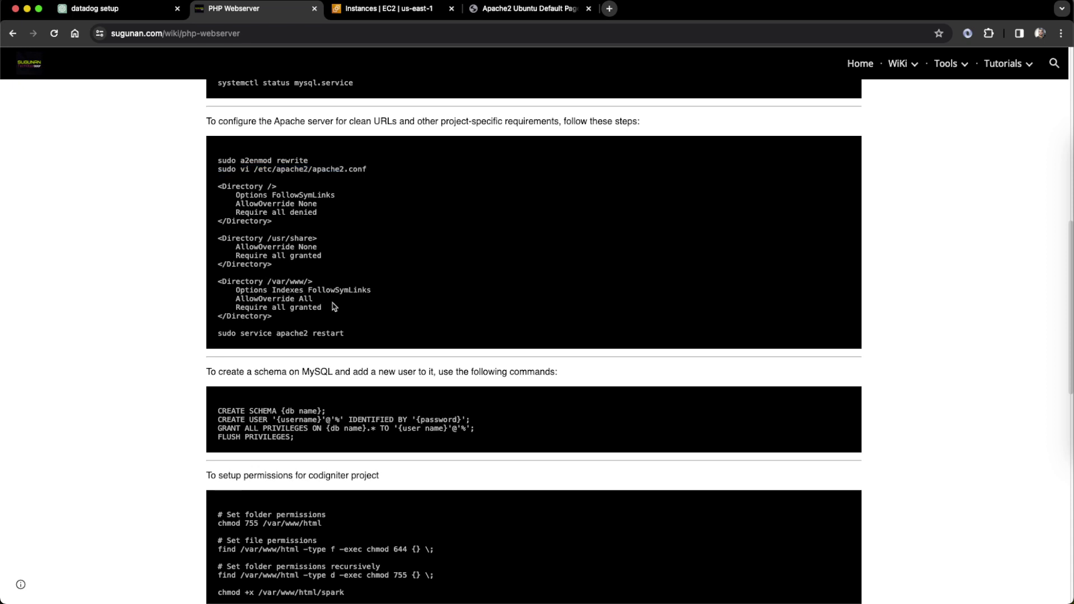
click(1065, 221)
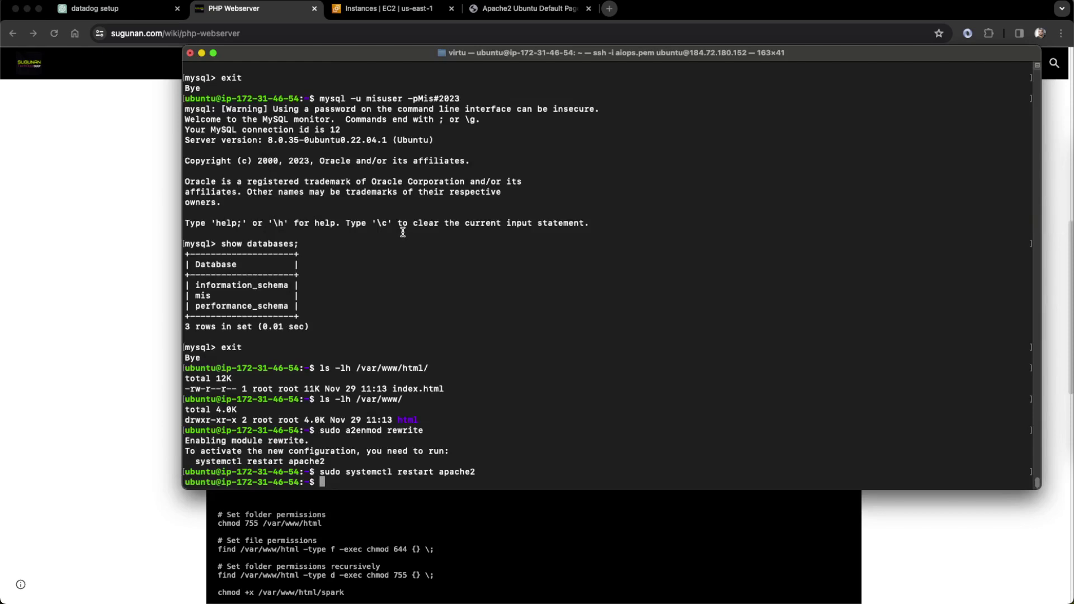
key(super+v)
key(Return)
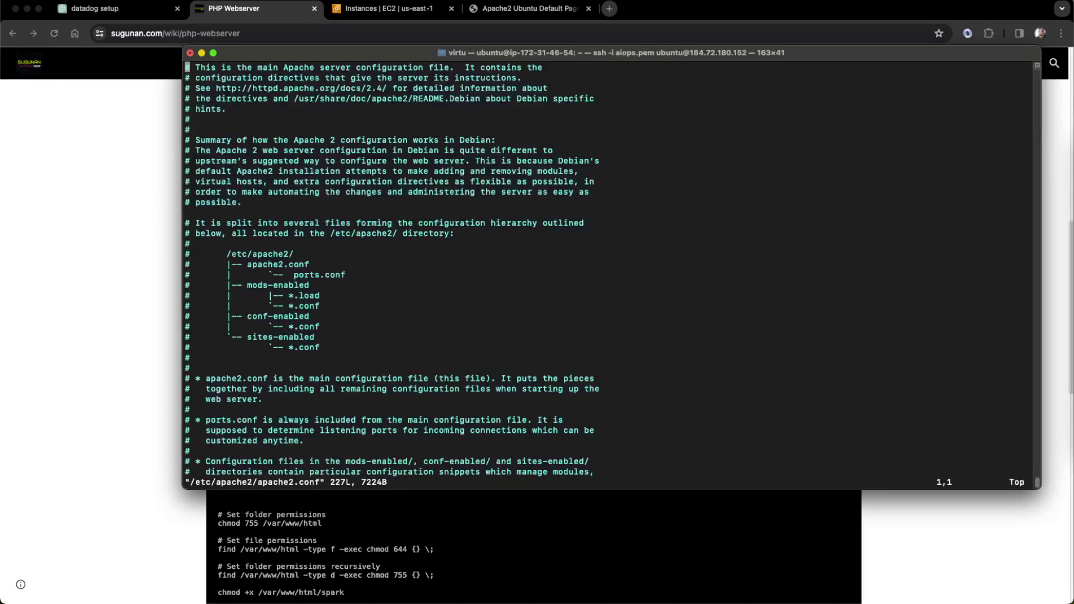
key(Down)
key(Down)
key(Down)
key(Down)
key(Down)
key(Down)
key(Down)
key(Down)
key(Down)
key(Down)
key(Down)
key(Down)
key(Down)
key(Down)
key(Down)
key(Down)
key(Down)
key(Down)
key(Down)
key(Down)
key(Down)
key(Down)
key(Down)
key(Down)
key(Down)
key(Down)
key(Down)
key(Down)
key(Down)
key(Down)
key(Down)
key(Down)
key(Down)
key(Down)
key(Down)
key(Down)
key(Down)
key(Down)
key(Down)
key(Down)
key(Down)
key(Down)
key(Down)
key(Down)
key(Down)
key(Down)
key(Down)
key(Down)
key(Down)
key(Down)
key(Down)
key(Down)
key(Down)
key(Down)
key(Down)
key(Down)
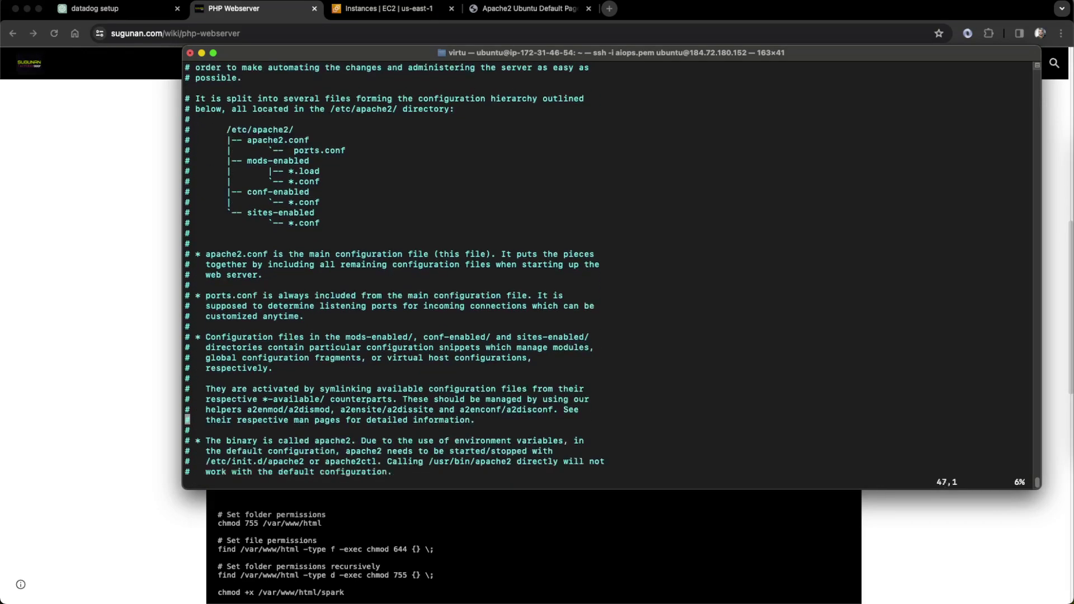
key(Down)
key(Down)
key(Down)
key(Down)
key(Down)
key(Down)
key(Down)
key(Down)
key(Down)
key(Down)
key(Down)
key(Down)
key(Down)
key(Down)
key(Down)
key(Down)
key(Down)
key(Down)
key(Down)
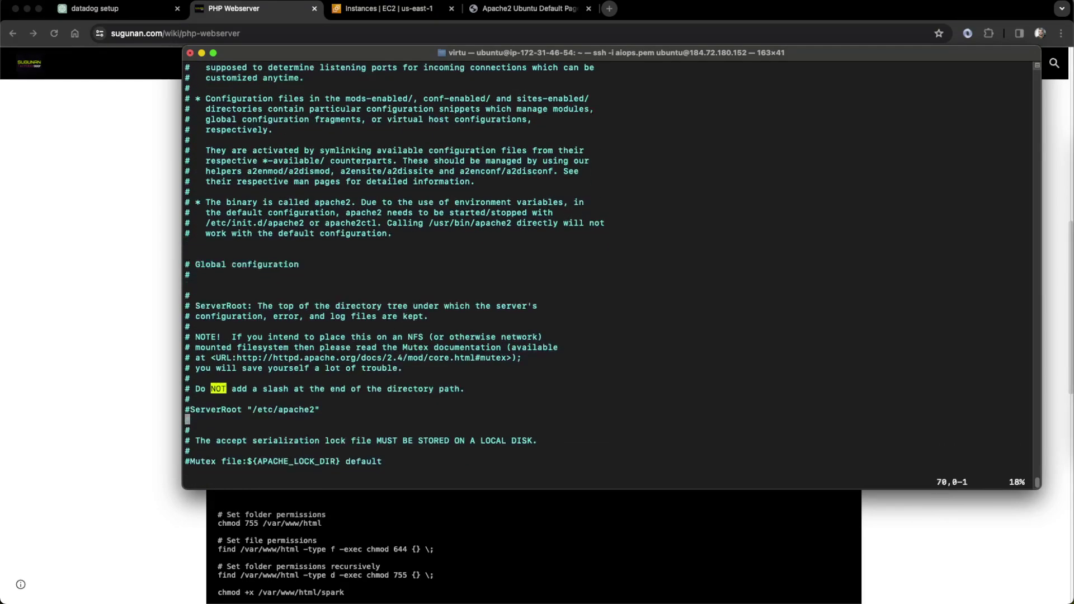
key(Down)
key(Down)
key(Down)
key(Down)
key(Down)
key(Down)
key(Down)
key(Down)
key(Down)
key(Down)
key(Down)
key(Down)
key(Down)
key(Down)
key(Down)
key(Down)
key(Down)
key(Down)
key(Down)
key(Down)
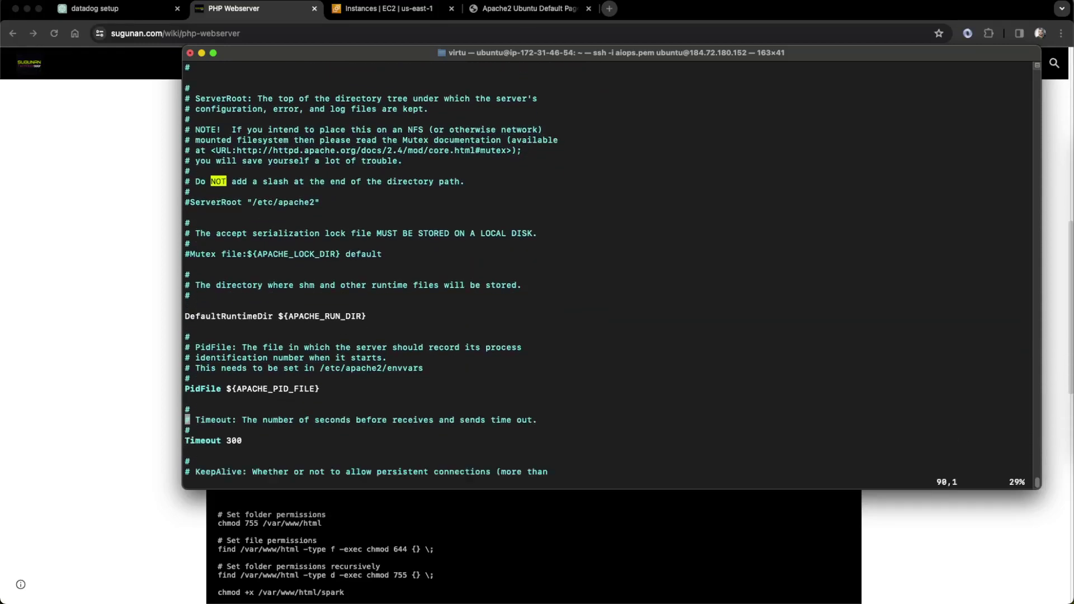
key(Down)
key(Down)
key(Down)
key(Down)
key(Down)
key(Down)
key(Down)
key(Down)
key(Down)
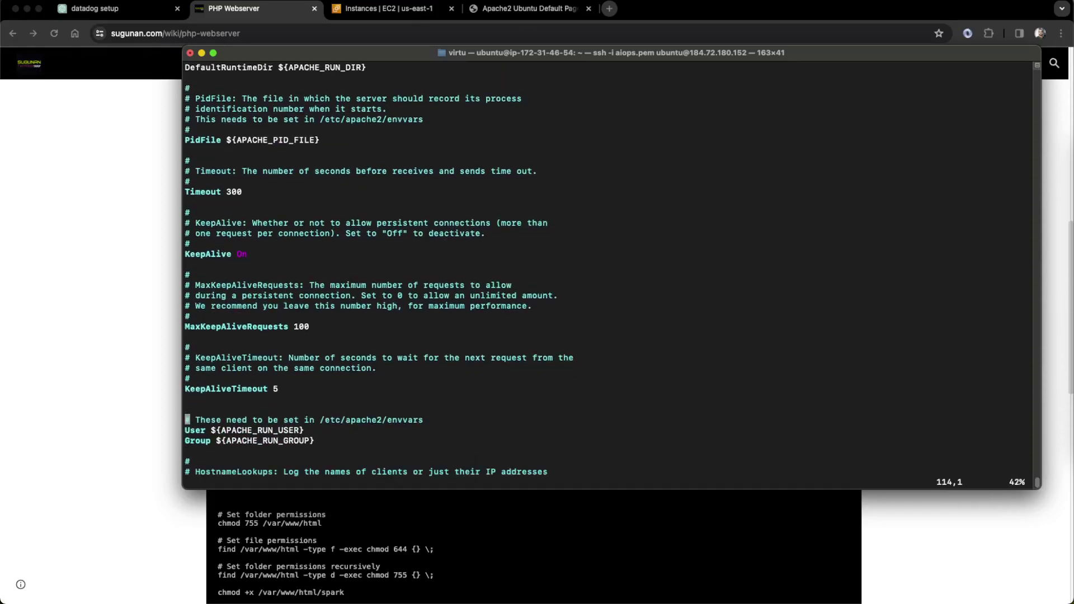
key(Down)
key(Down)
key(Down)
key(Down)
key(Down)
key(Down)
key(Down)
key(Down)
key(Down)
key(Down)
key(Down)
key(Down)
key(Down)
key(Down)
key(Down)
key(Down)
key(Down)
key(Down)
key(Down)
key(Down)
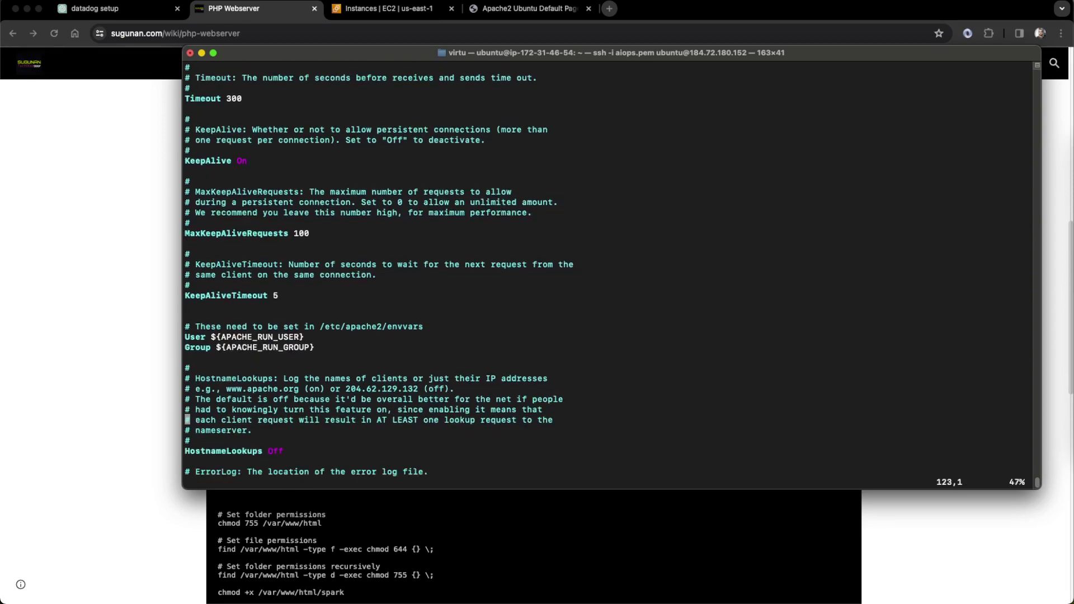
key(Down)
key(Down)
key(Down)
key(Down)
key(Down)
key(Down)
key(Down)
key(Down)
key(Down)
key(Down)
key(Down)
key(Down)
key(Down)
key(Down)
key(Down)
key(Down)
key(Down)
key(Down)
key(Down)
key(Down)
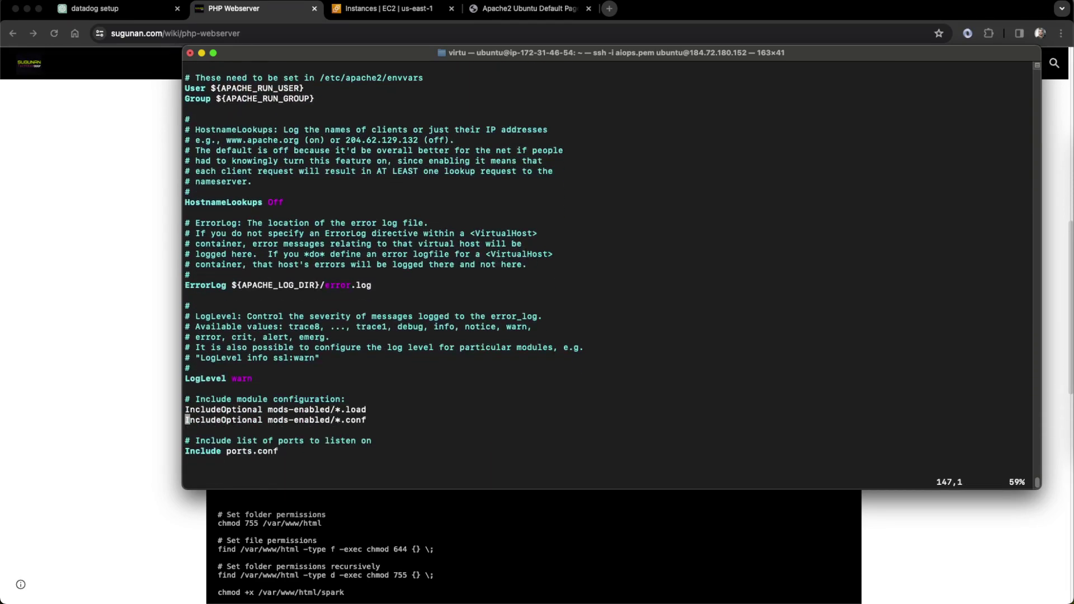
key(Down)
key(Down)
key(Down)
key(Down)
key(Down)
key(Down)
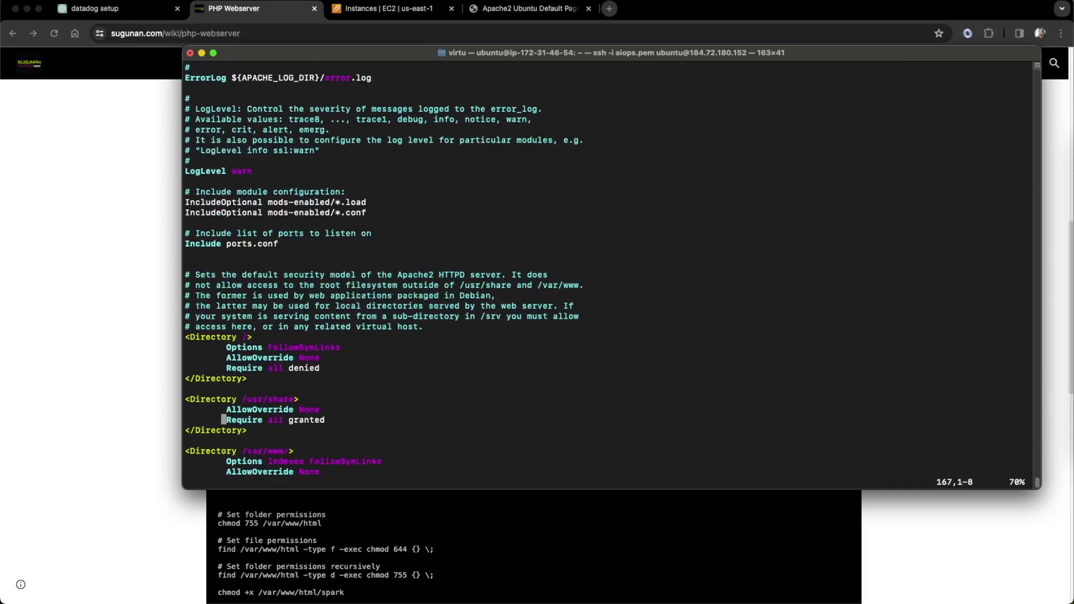
key(Down)
key(Down)
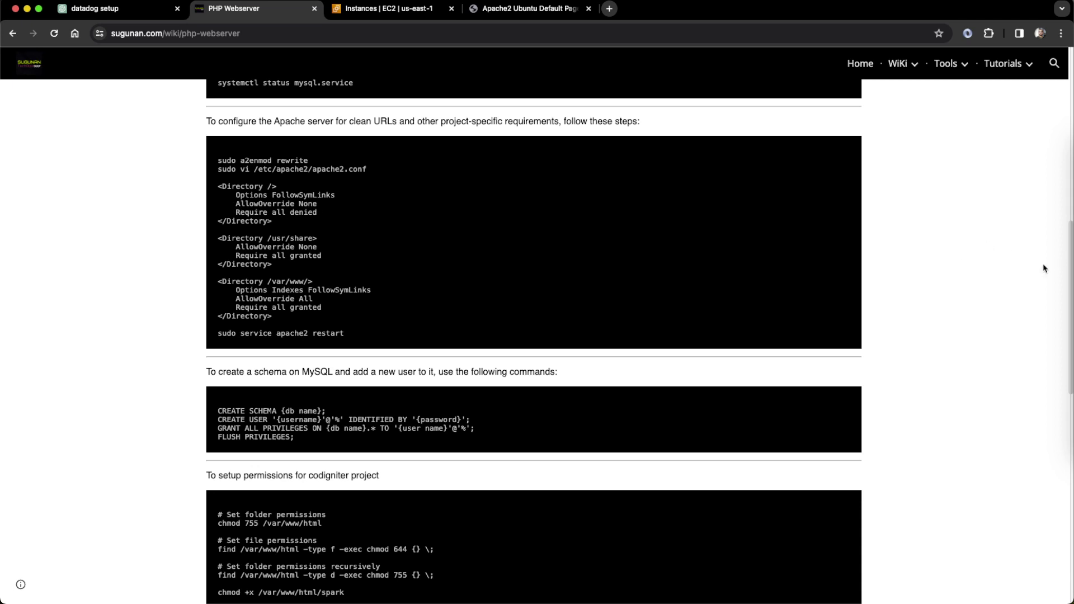
Compare apache2.conf's <Directory> blocks with the wiki: /var/www/ has AllowOverride None, wiki says All
click(1070, 220)
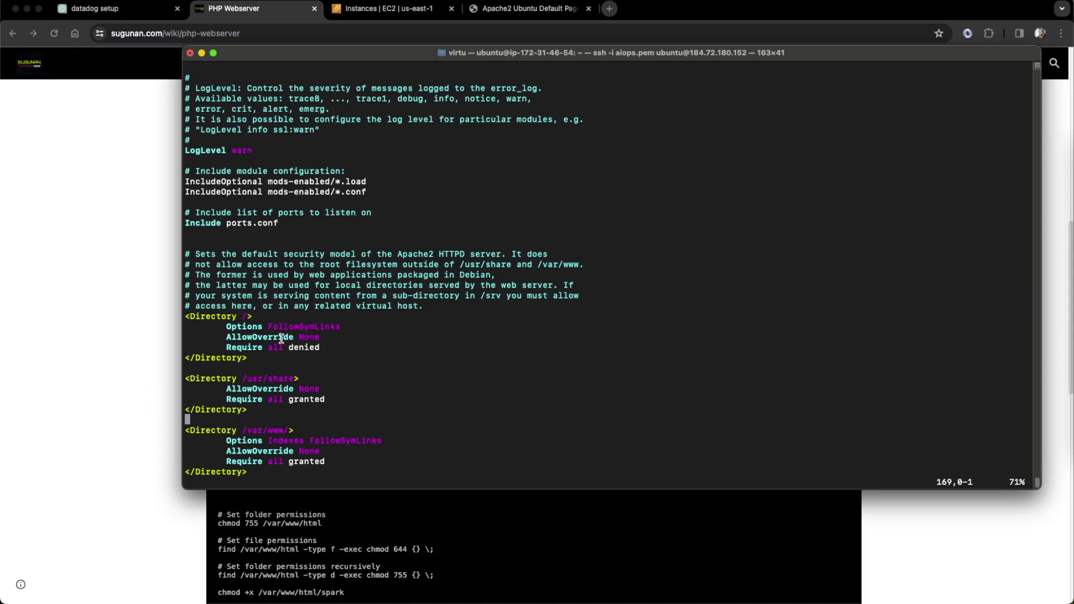
click(118, 343)
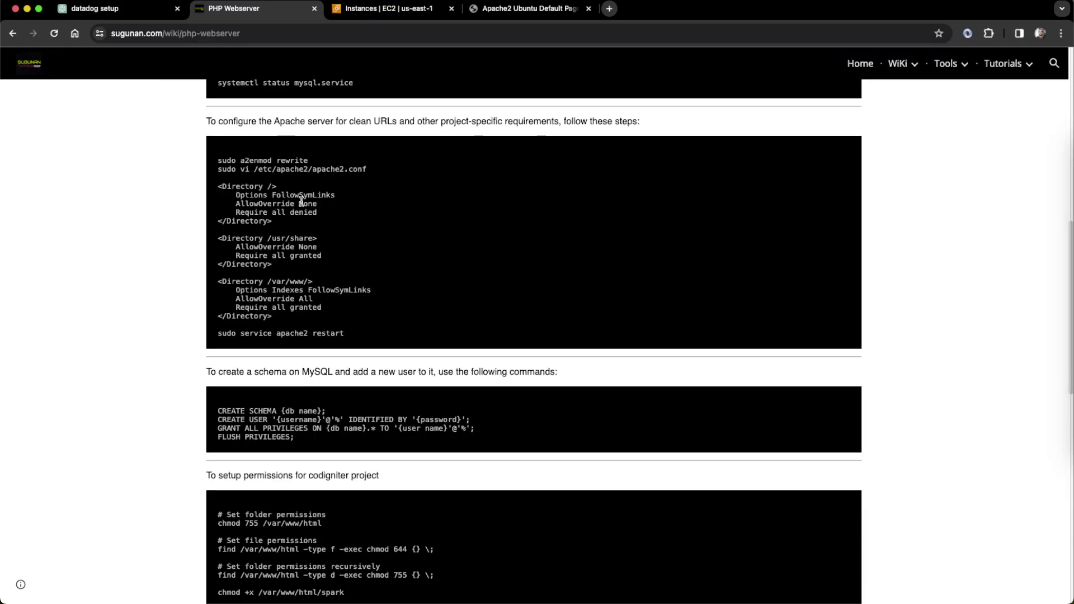
click(1070, 220)
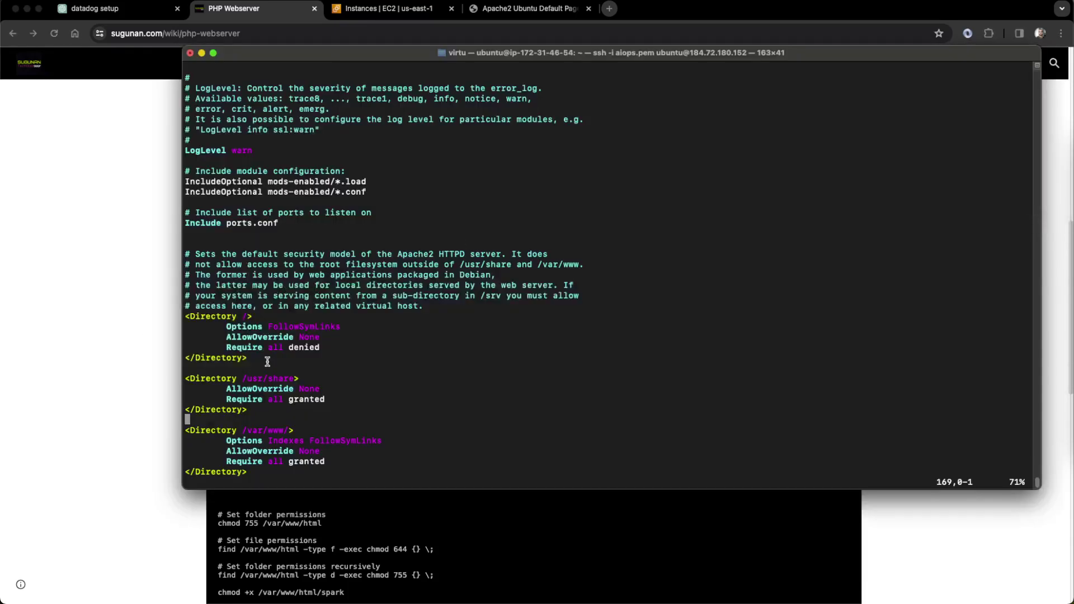
click(86, 353)
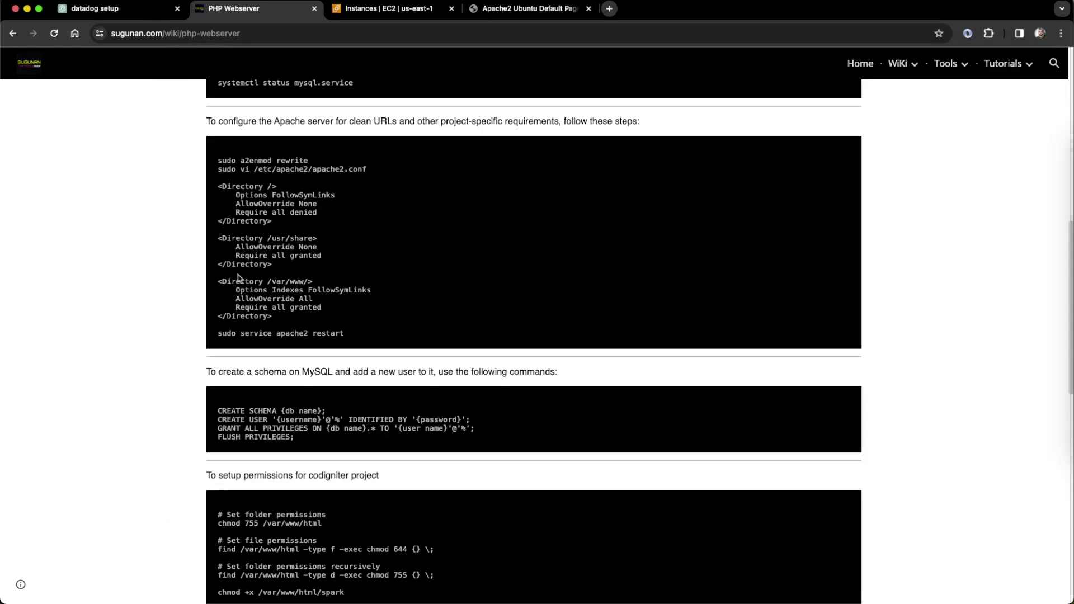
drag(268, 242, 310, 243)
click(309, 238)
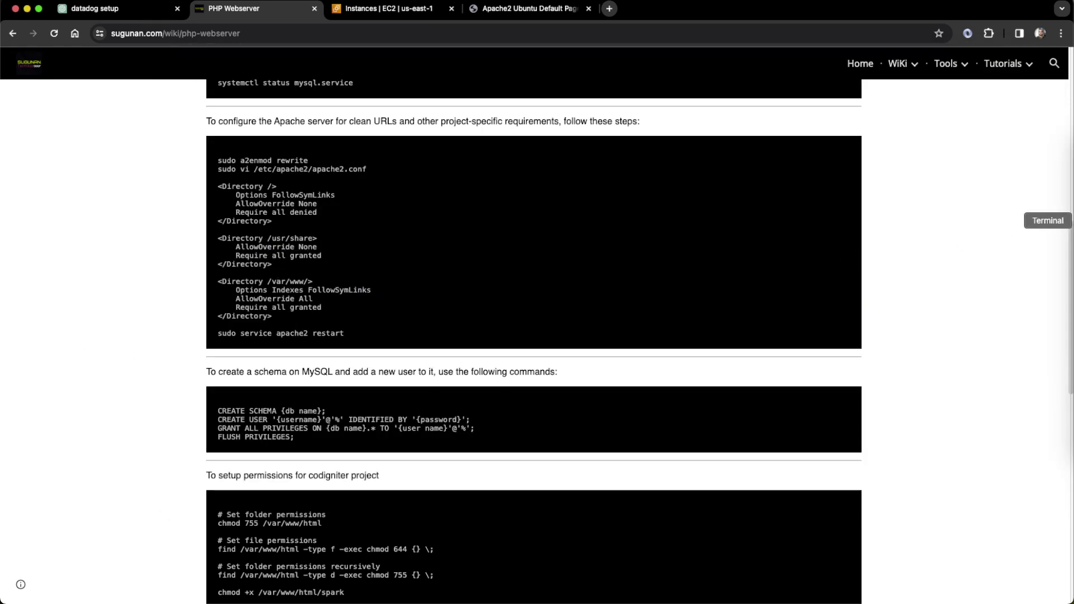
click(1068, 221)
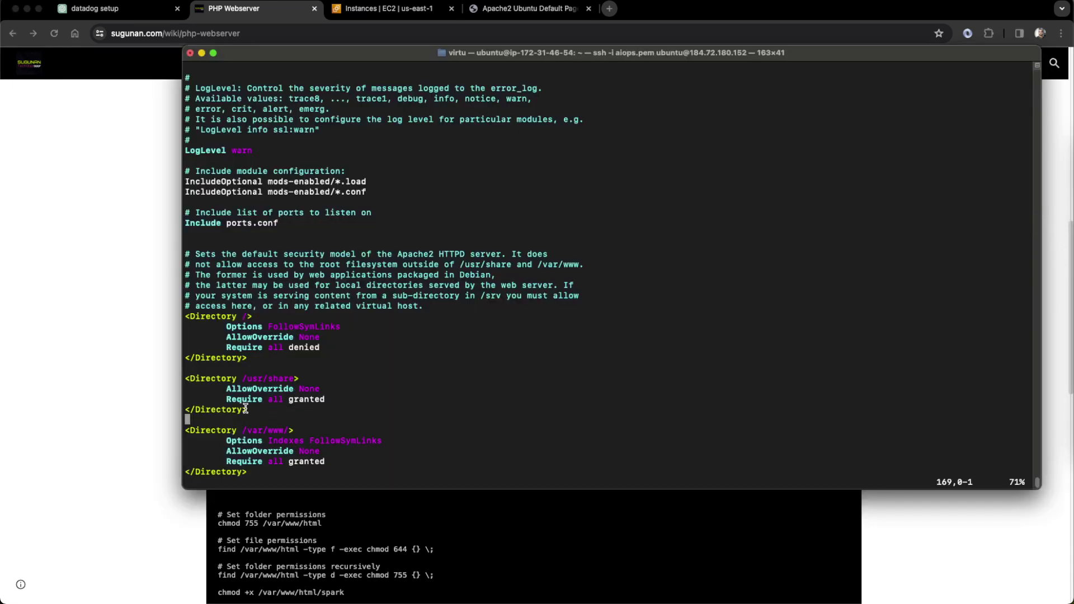
key(Down)
key(Down)
key(Down)
key(Down)
click(138, 400)
double_click(305, 299)
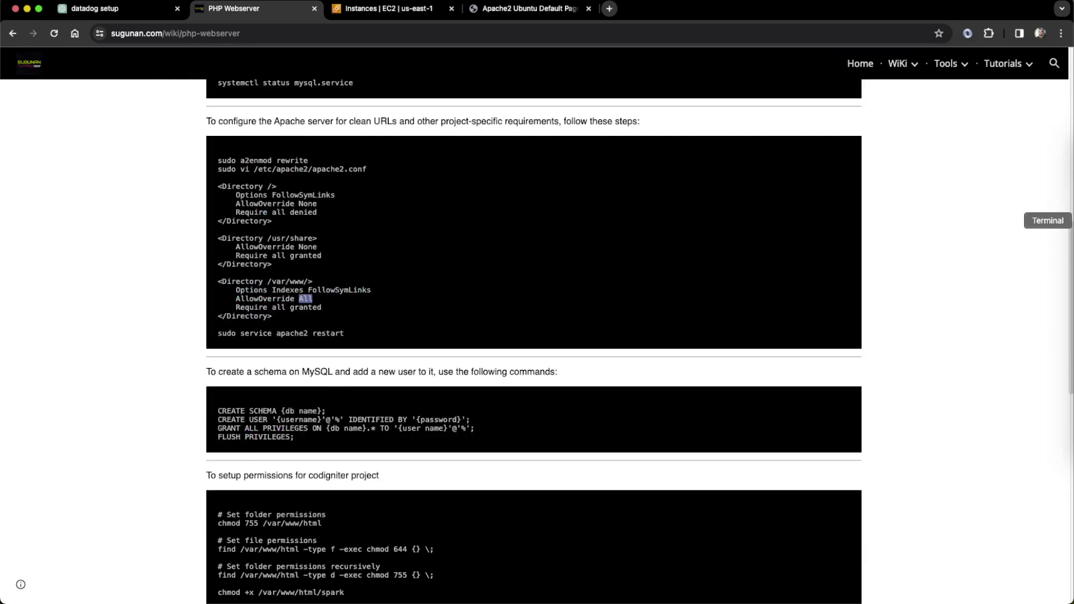
click(1070, 221)
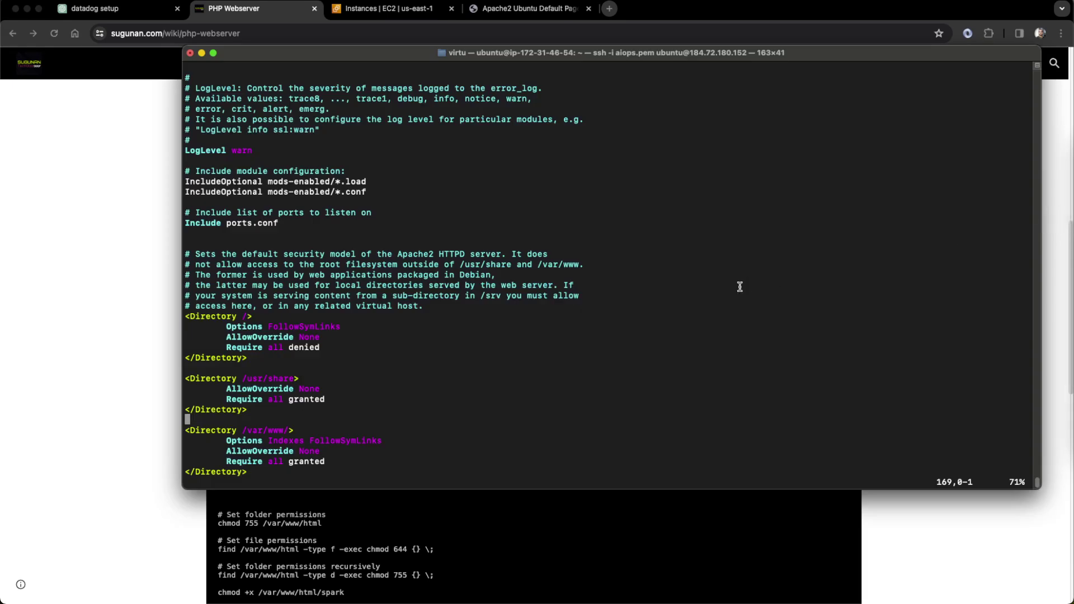
Change the /var/www/ block's AllowOverride from None to All and save with :wq
key(Down)
key(Down)
key(Down)
key(Down)
key(Down)
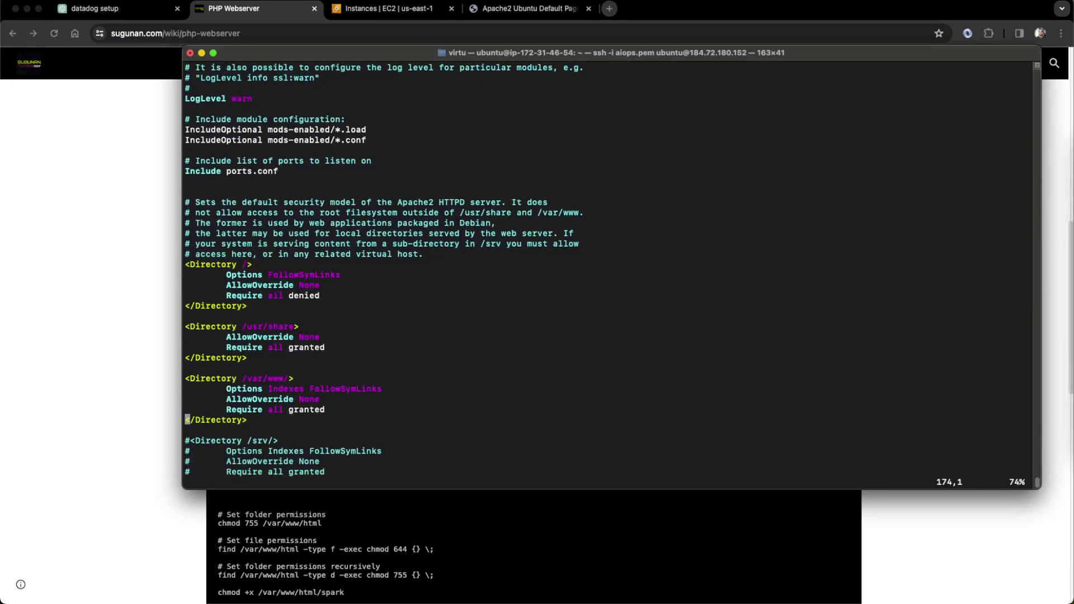
key(Up)
key(Up)
key(Up)
key(Down)
key(Right)
key(Right)
key(Right)
key(Right)
key(Right)
key(Right)
key(Right)
key(Right)
key(Right)
key(Right)
key(Right)
key(Right)
key(Right)
key(Right)
key(Right)
key(Right)
key(Right)
key(i)
key(Right)
key(BackSpace)
key(BackSpace)
key(BackSpace)
key(BackSpace)
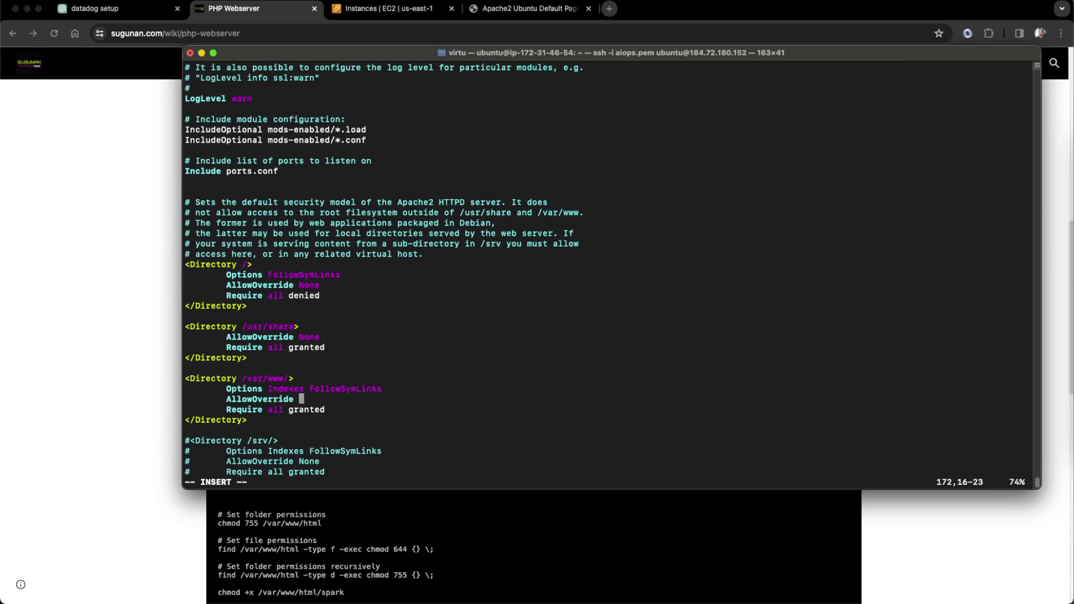
click(120, 316)
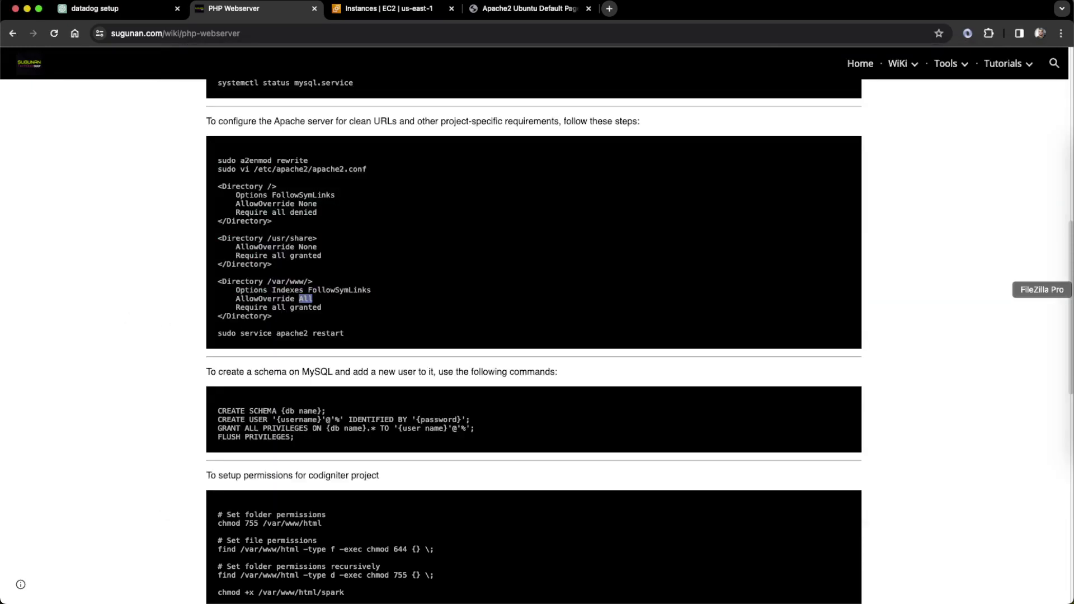
click(1070, 220)
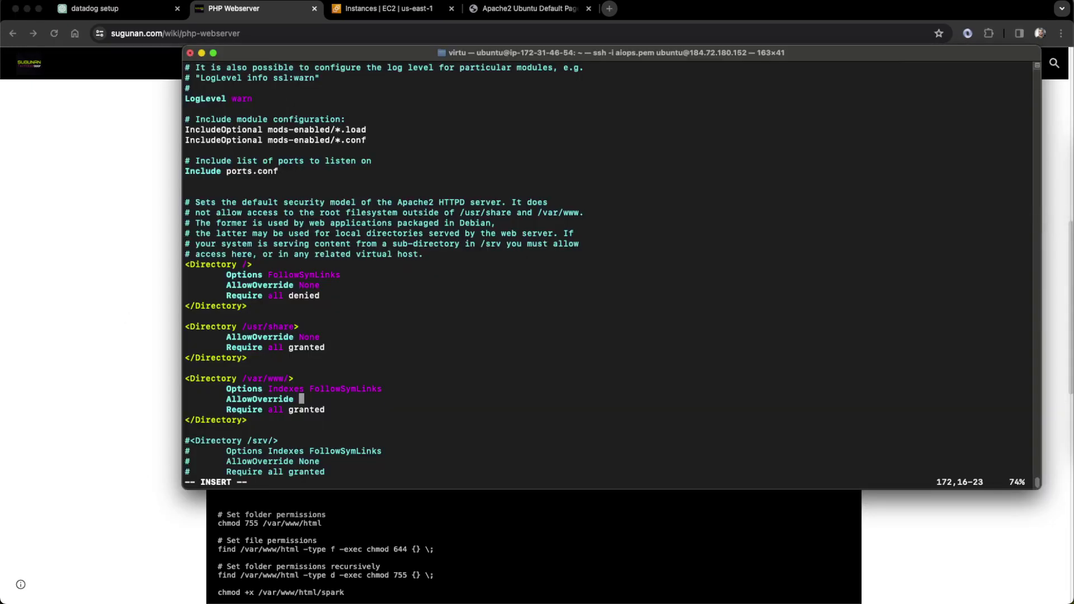
text(All)
key(Escape)
text(:wq)
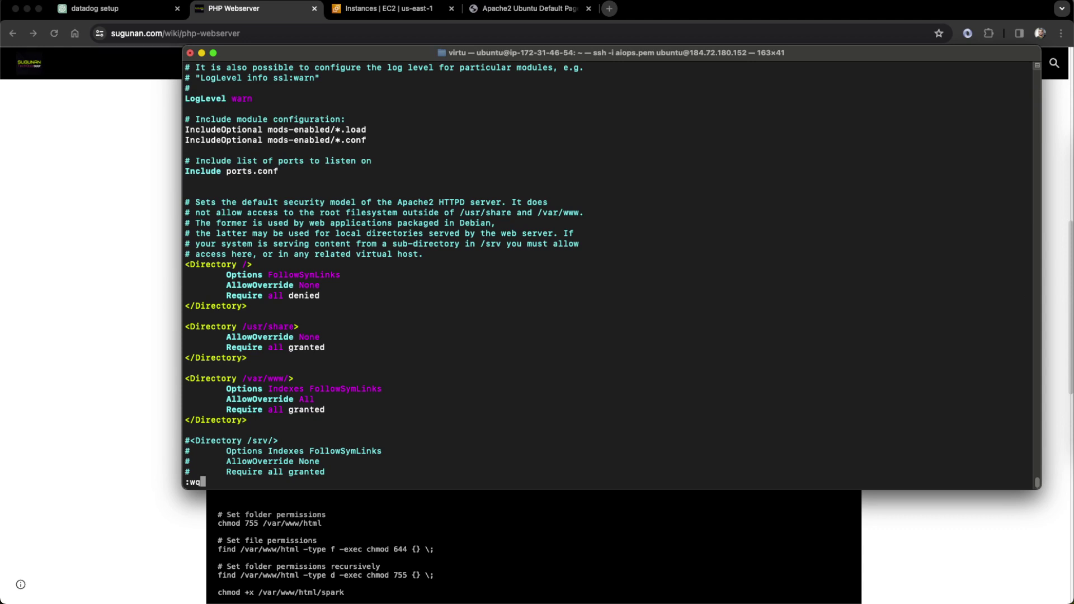
key(Return)
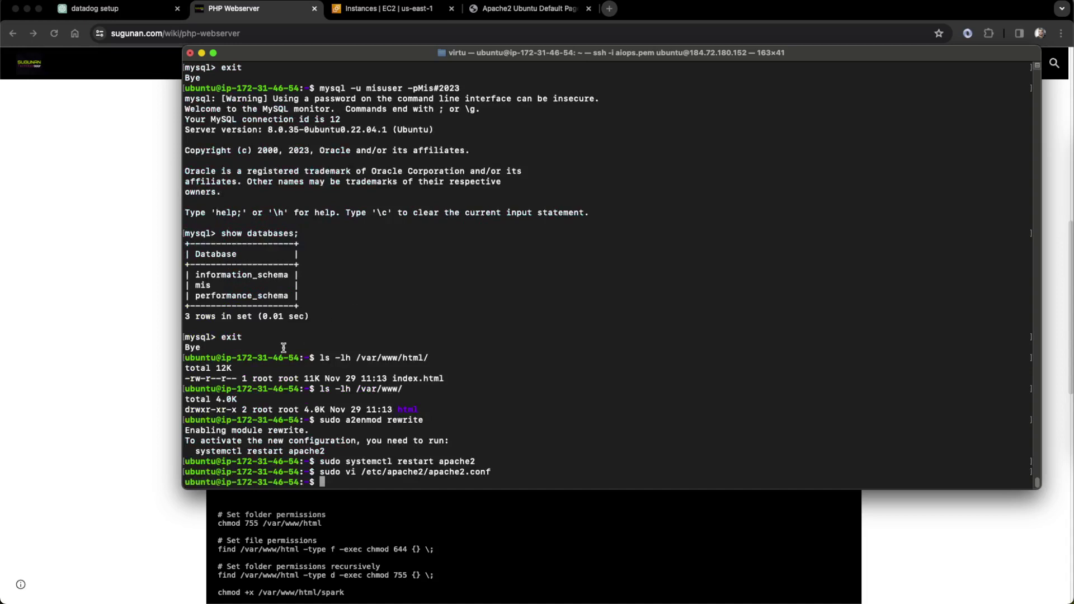
In the wiki, select the CREATE USER, GRANT and FLUSH PRIVILEGES MySQL commands
click(130, 354)
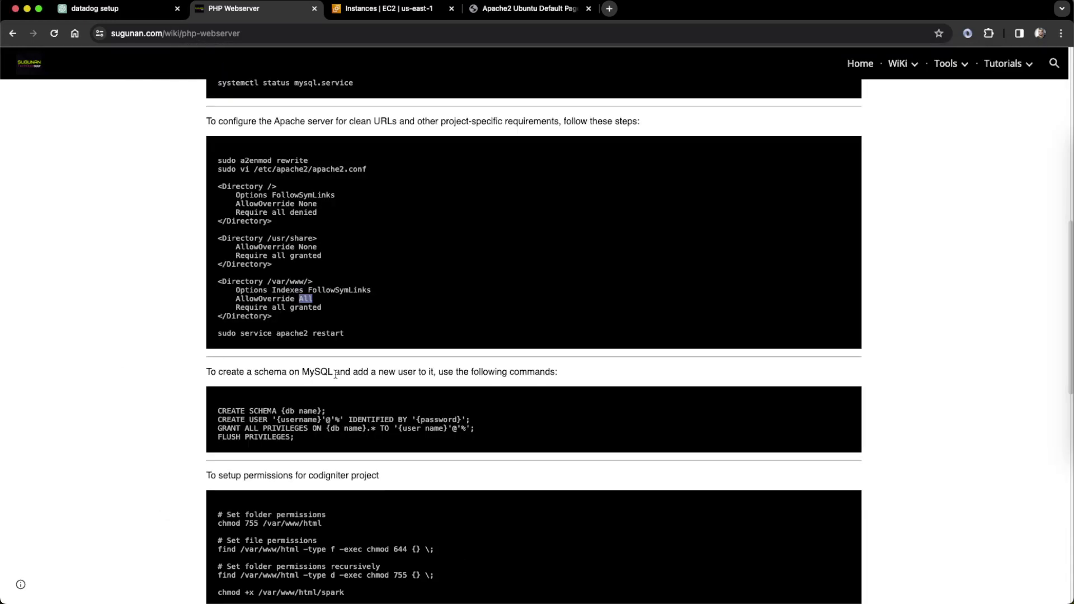
scroll(336, 374, down, 3)
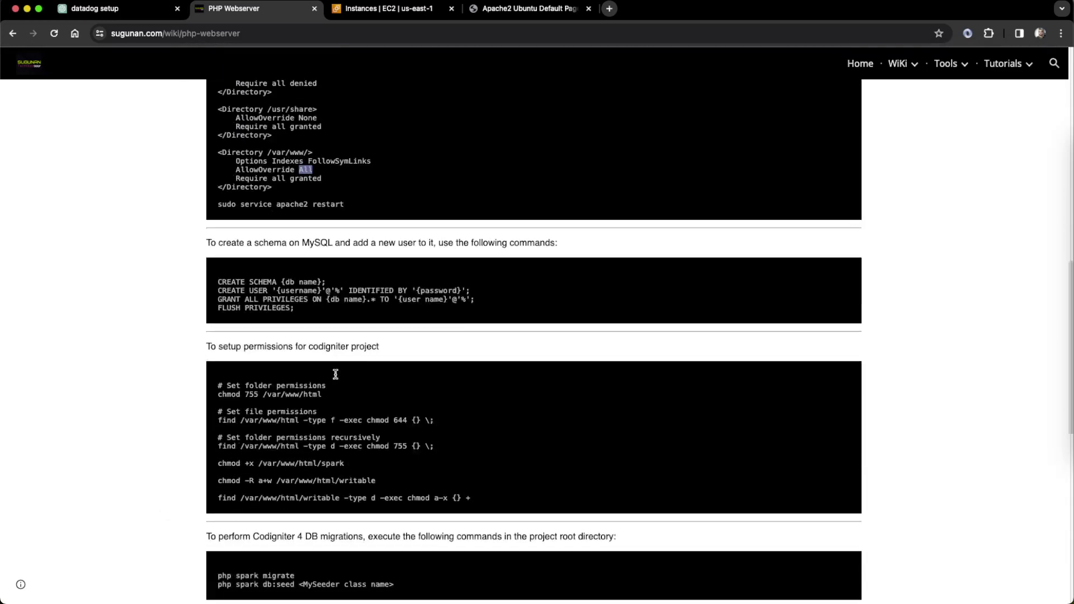
click(243, 281)
drag(299, 290, 388, 291)
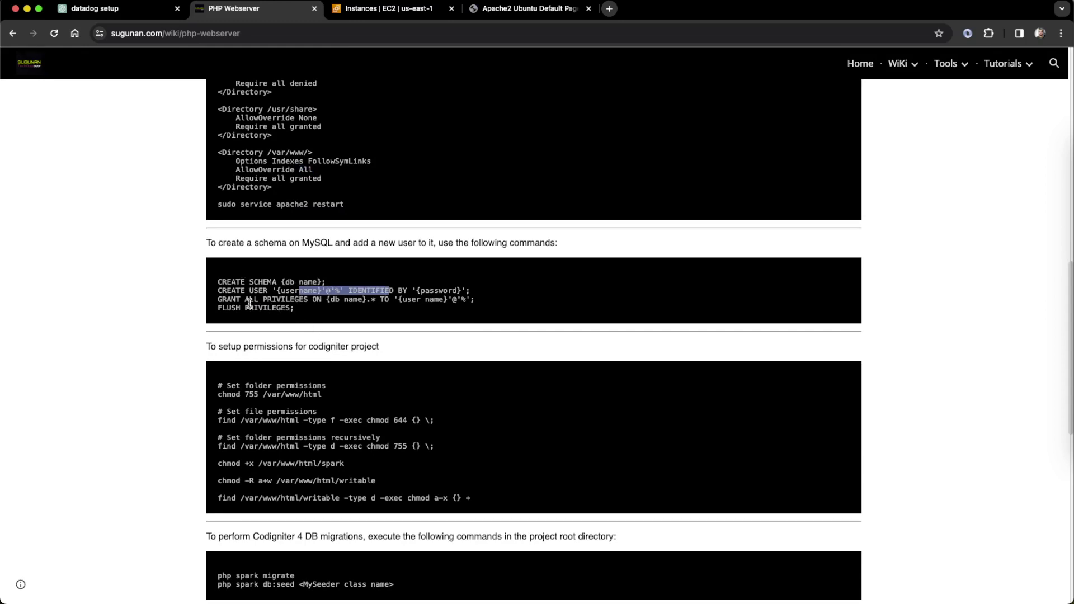
drag(249, 300, 306, 321)
Scroll to the CodeIgniter permissions and select the 'chmod 755 /var/www/html' line
scroll(208, 414, down, 2)
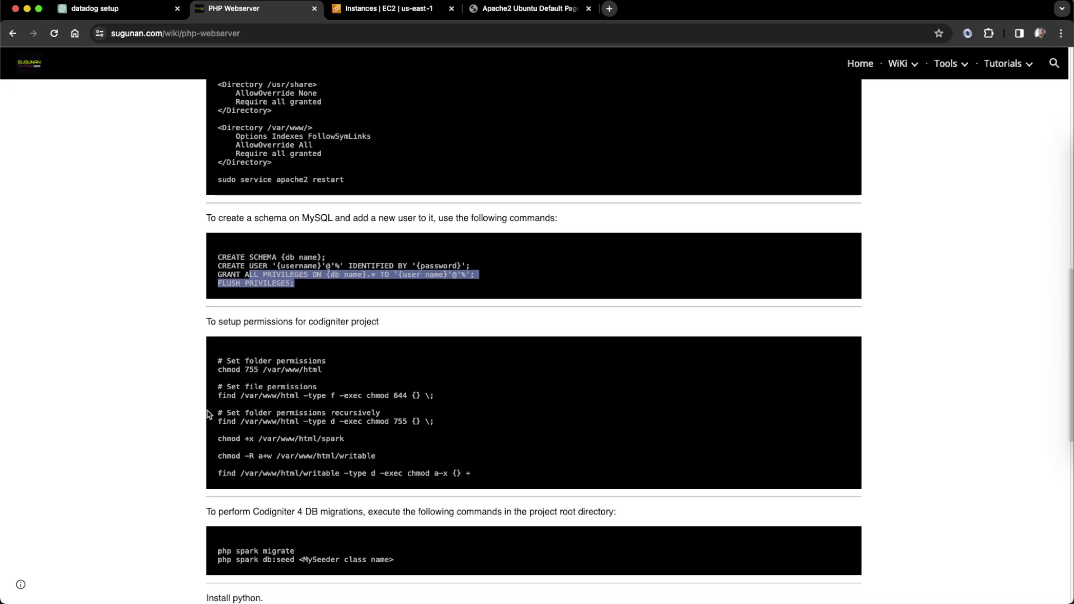
scroll(208, 414, down, 2)
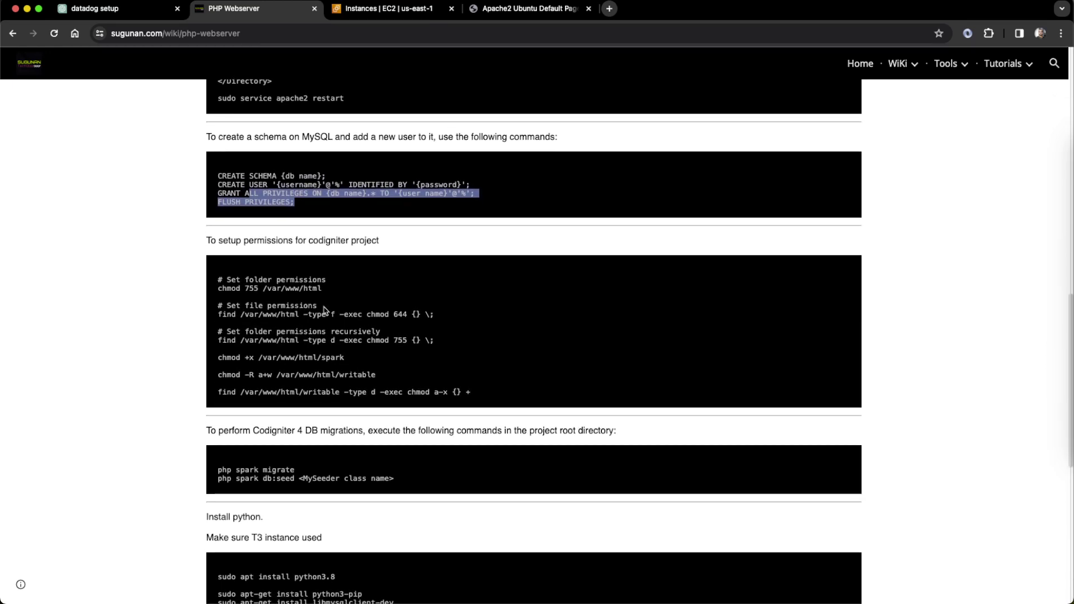
drag(326, 292, 263, 291)
triple_click(220, 292)
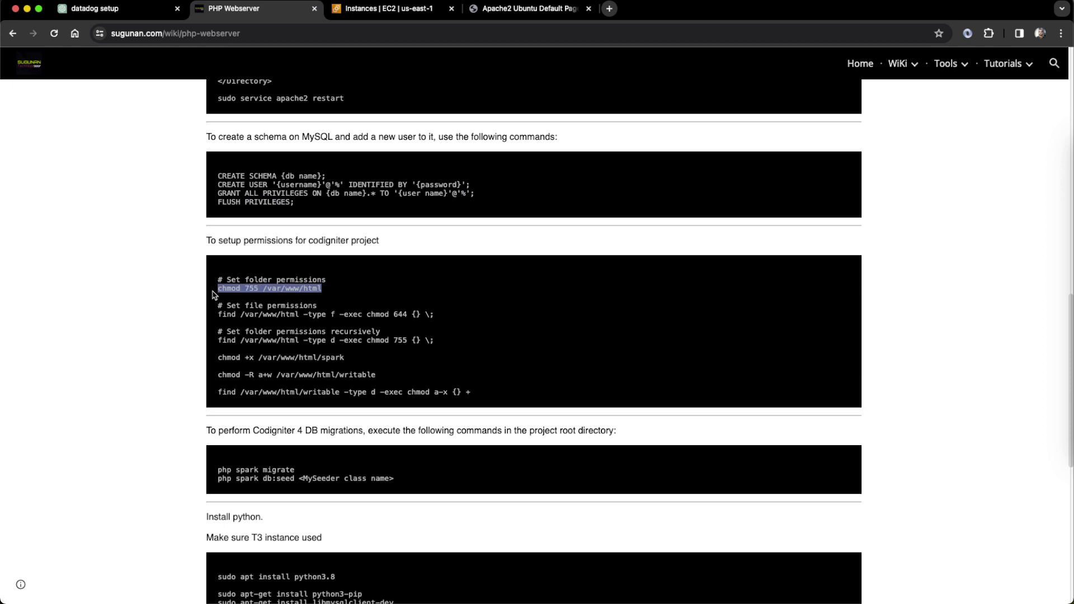
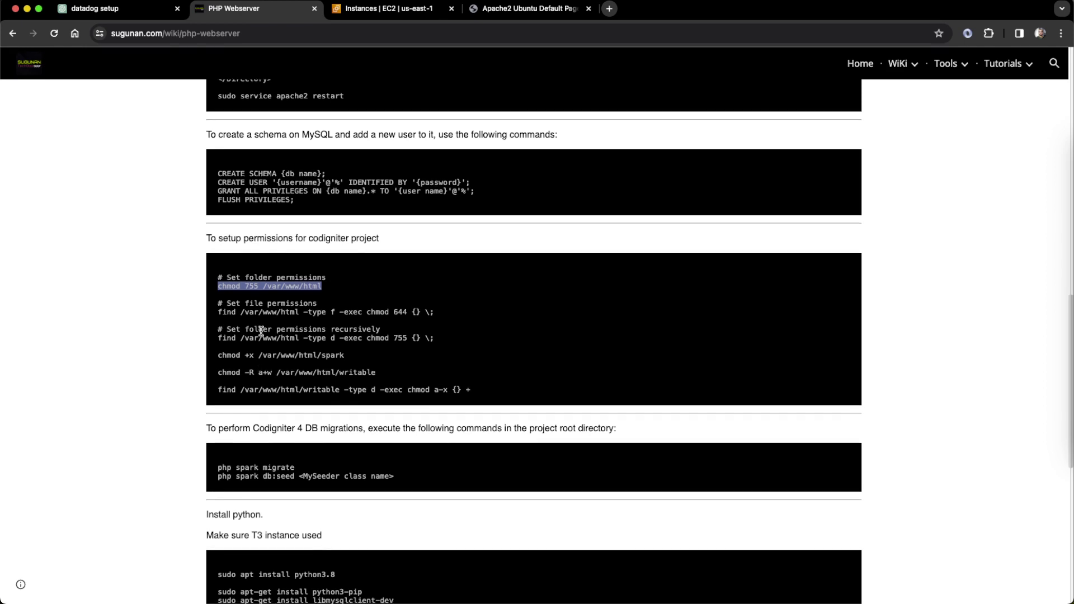
Review the PHP Webserver wiki page, then switch to the ChatGPT chat with the wget and tar commands
scroll(261, 331, down, 5)
scroll(286, 410, up, 9)
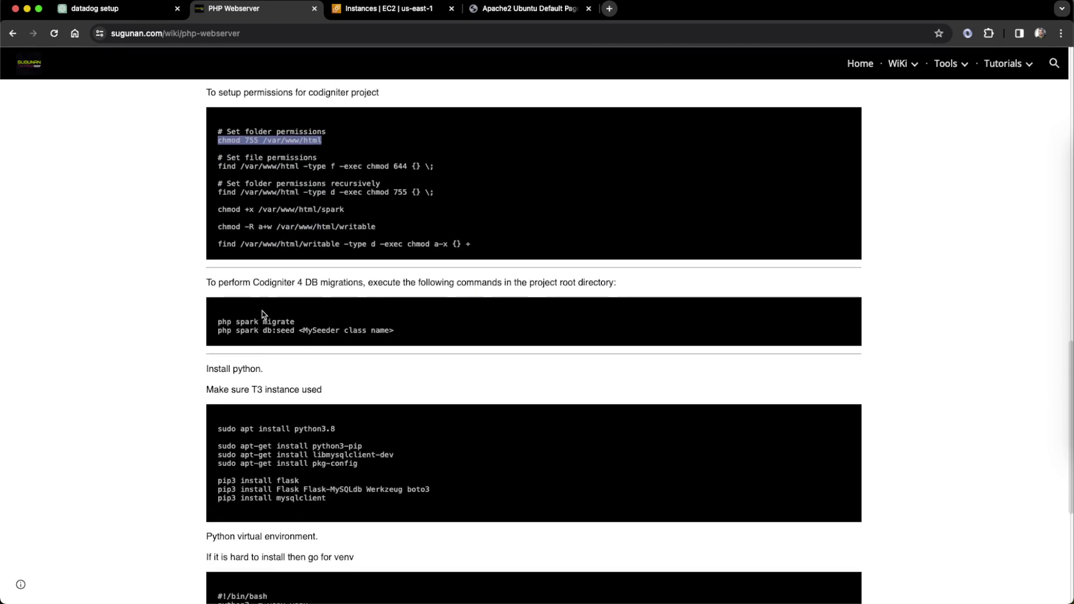
click(1066, 221)
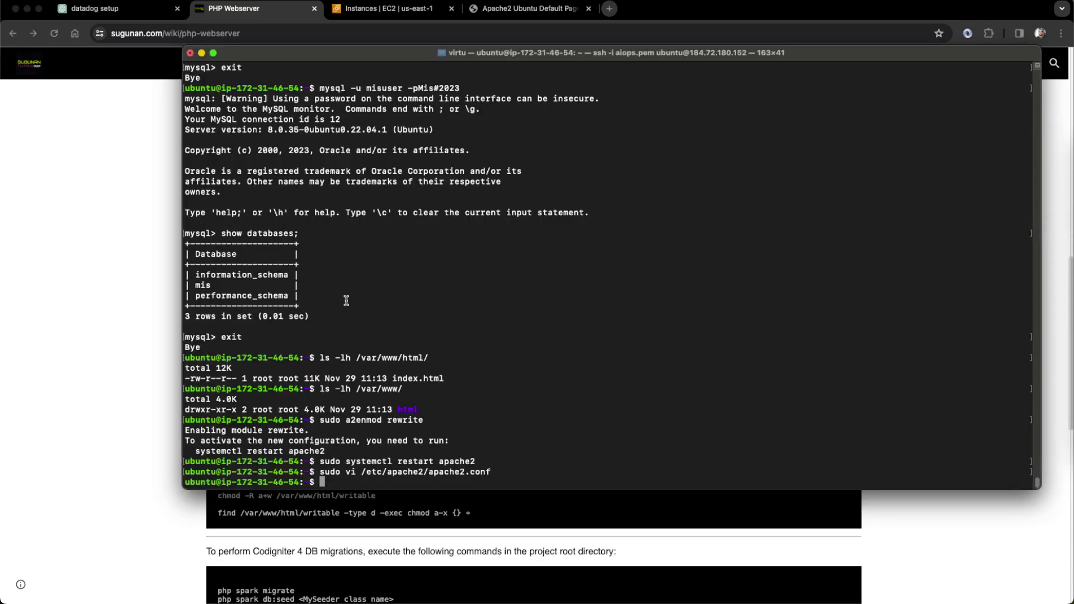
click(103, 12)
click(103, 10)
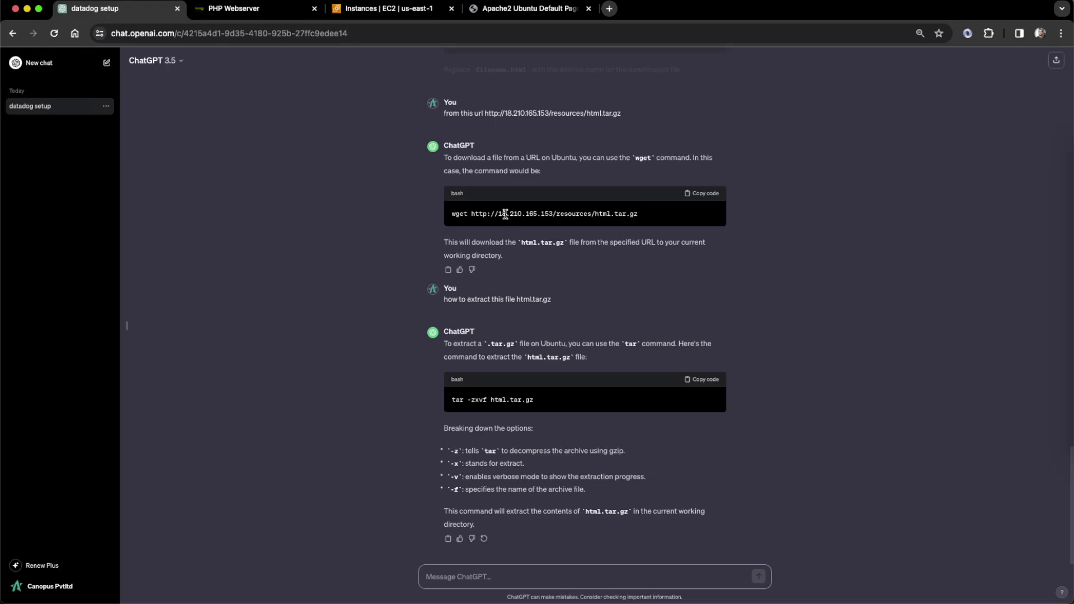
Copy the wget command from ChatGPT, list the home directory, and restart Apache again
drag(451, 213, 684, 218)
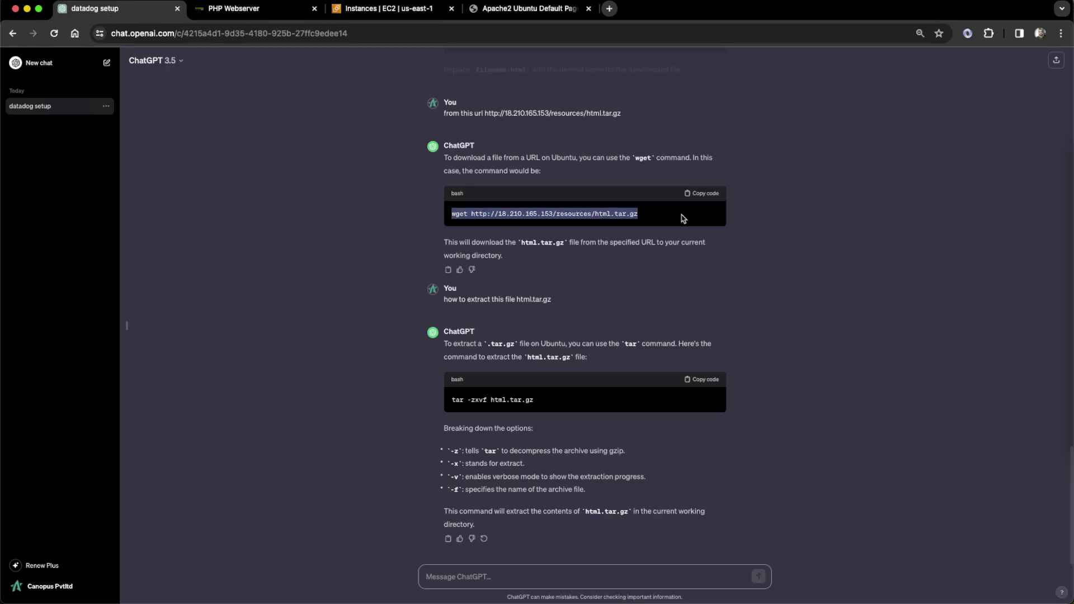
click(713, 195)
click(1066, 220)
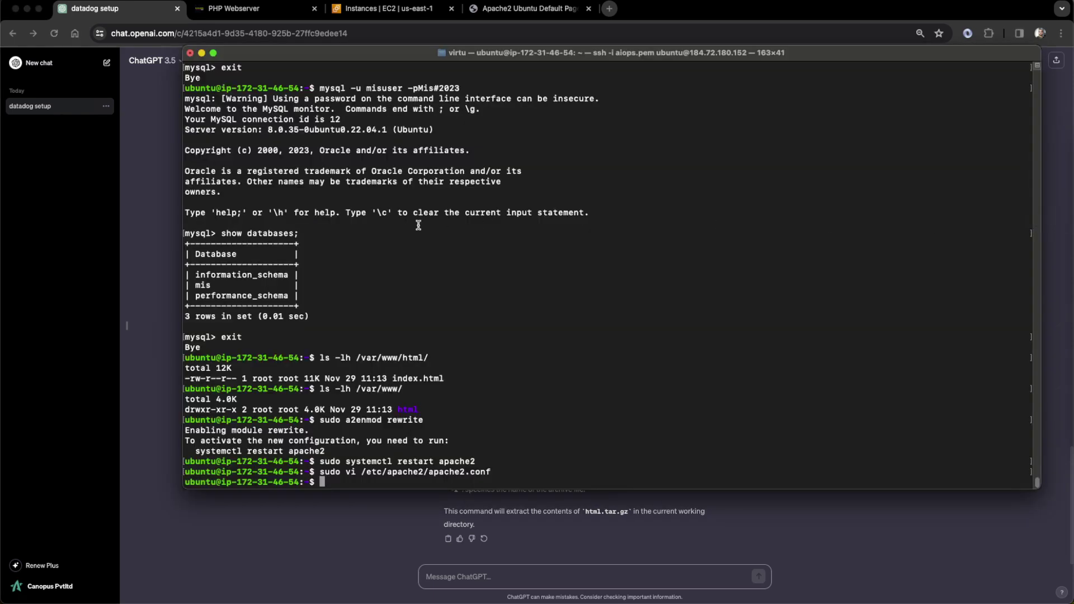
text(ls -lh)
key(Return)
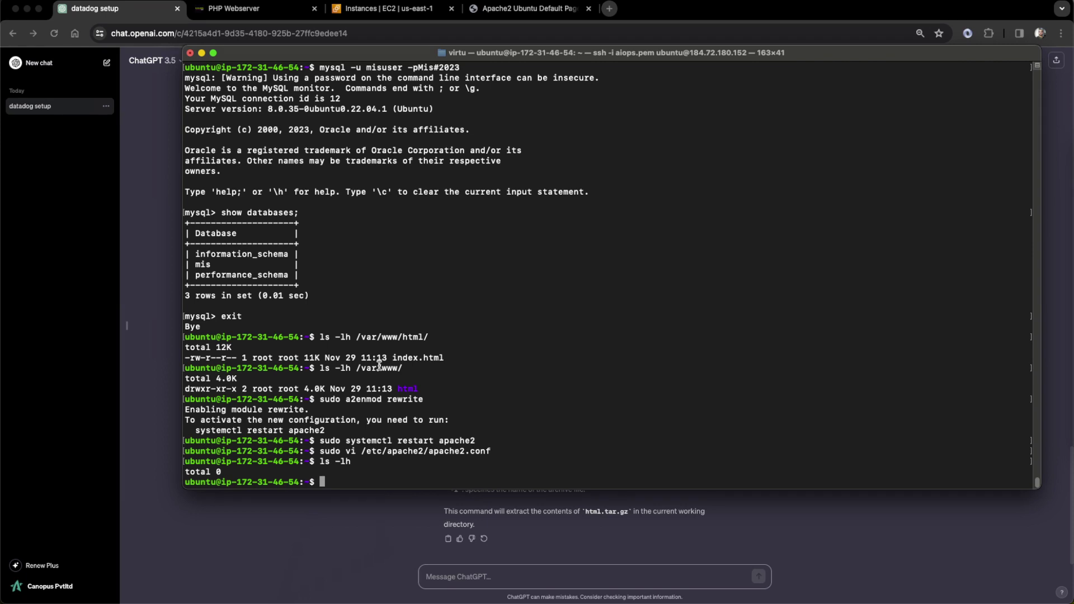
key(Up)
key(Up)
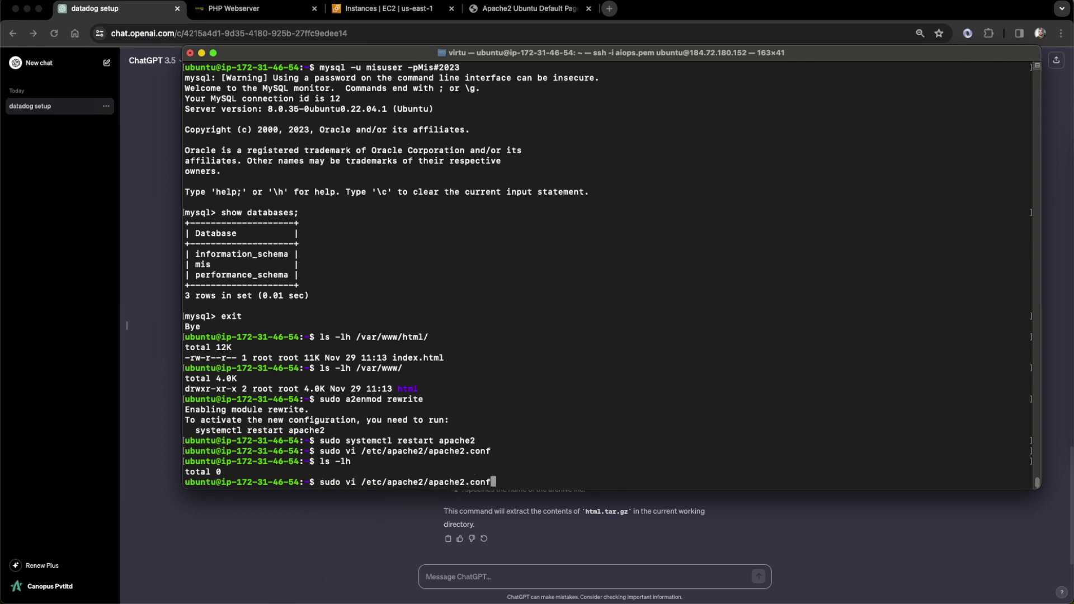
key(Up)
key(Return)
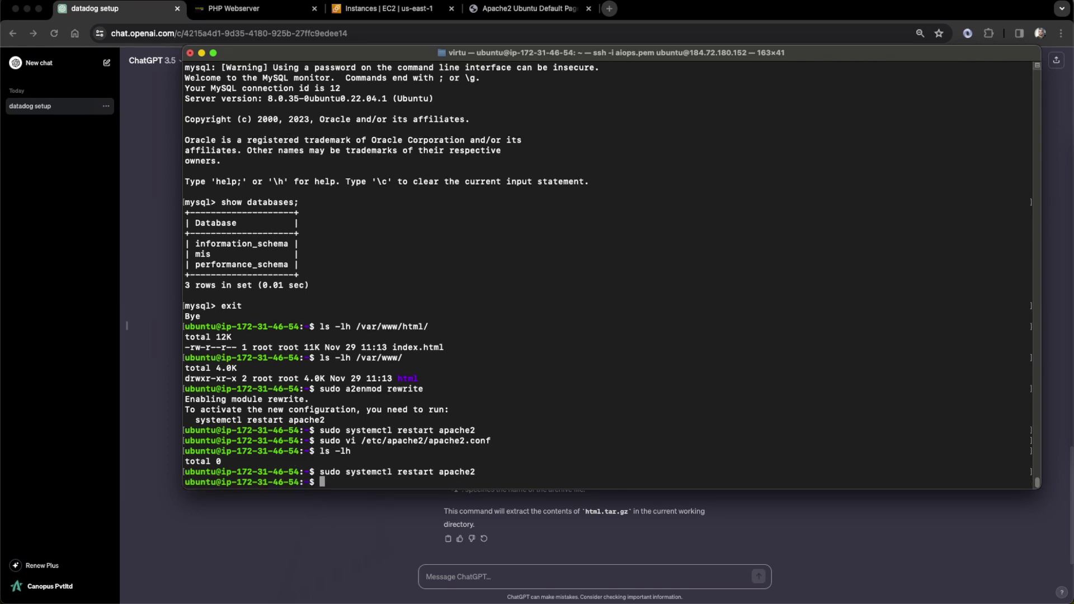
Download html.tar.gz (148.21M) with the copied wget command and confirm it with ls -lh
text(clear)
key(Return)
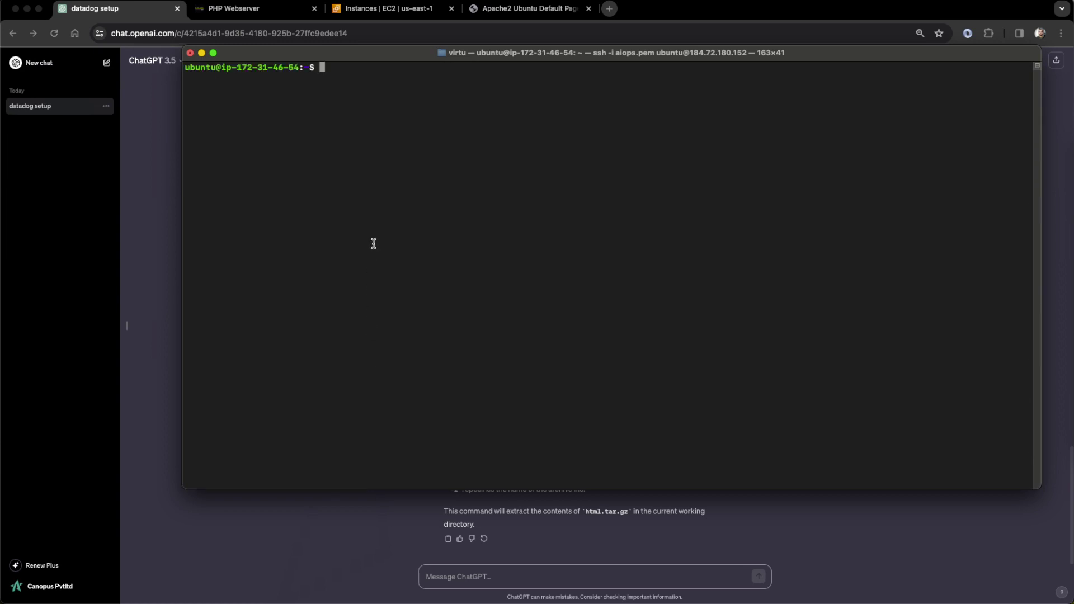
key(super+v)
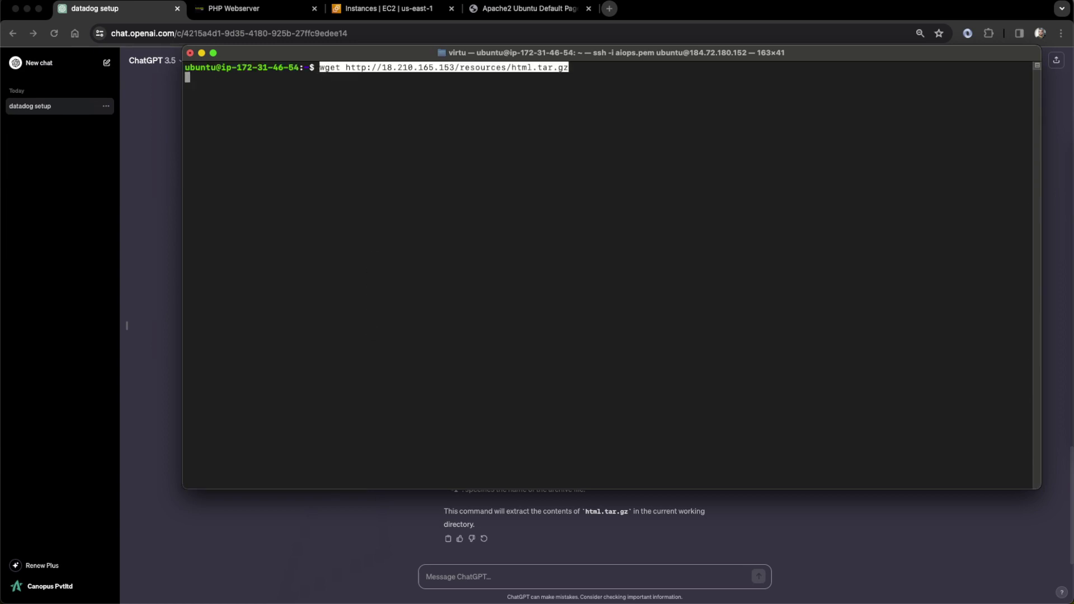
key(Return)
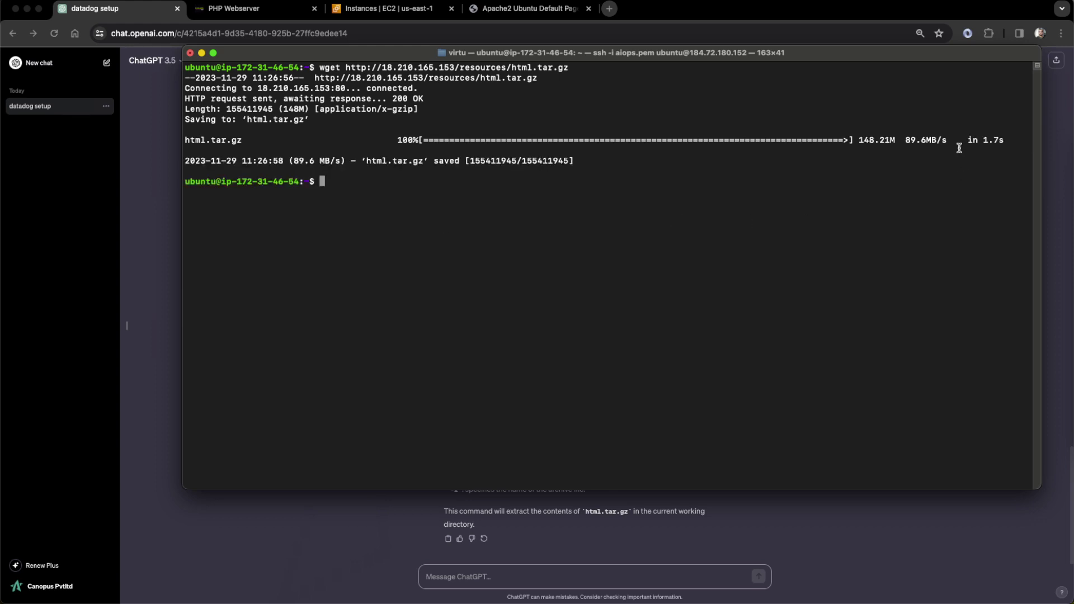
triple_click(873, 140)
double_click(875, 140)
click(896, 140)
text(ls -lh)
key(Return)
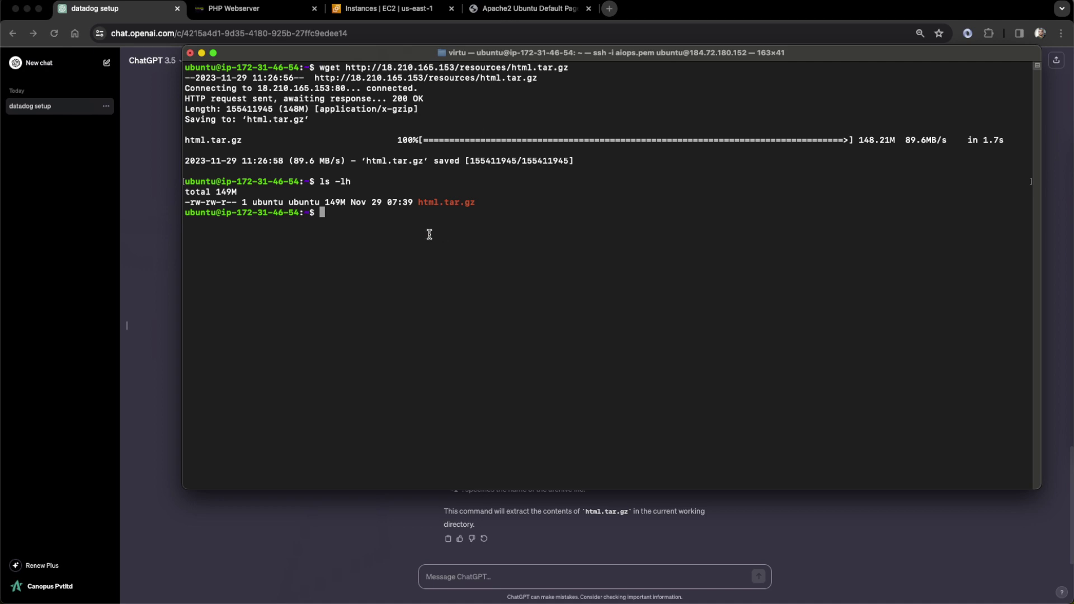
click(173, 137)
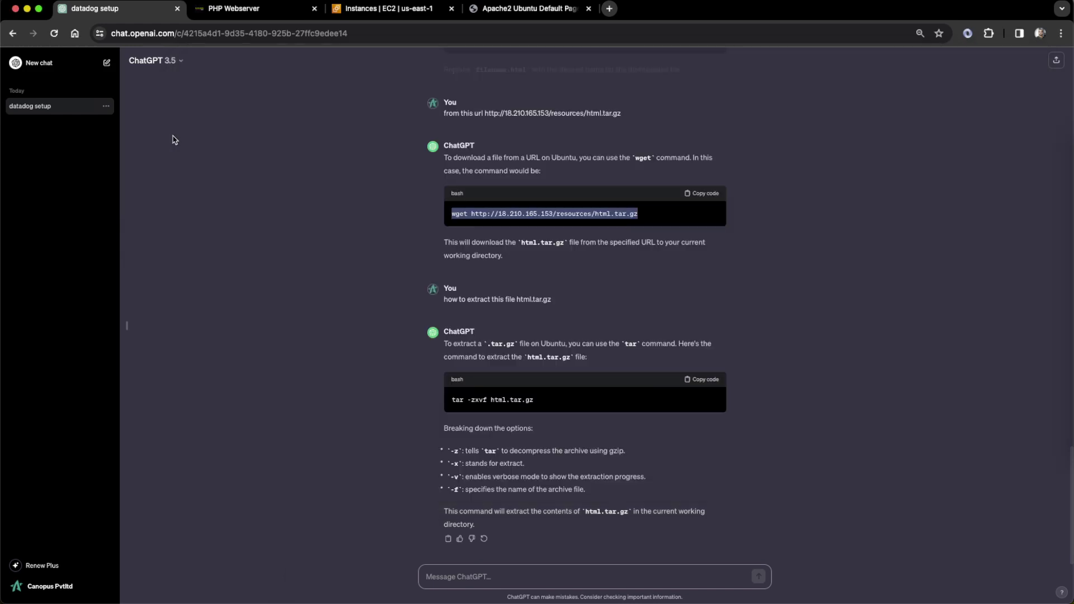
Extract html.tar.gz with the copied tar -zxvf command and list the new html folder
click(704, 380)
click(1070, 221)
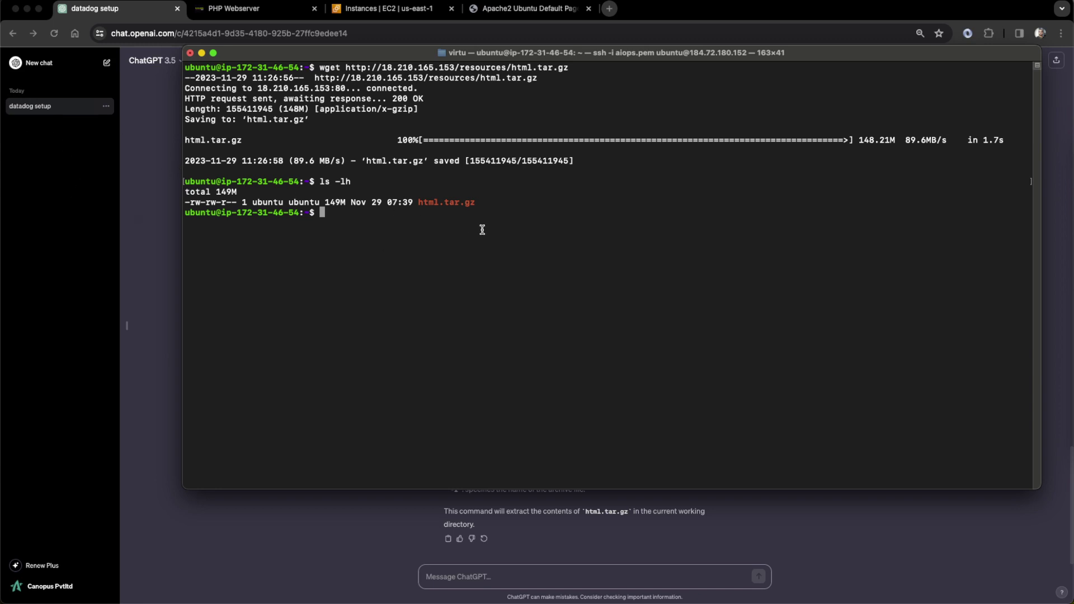
key(super+v)
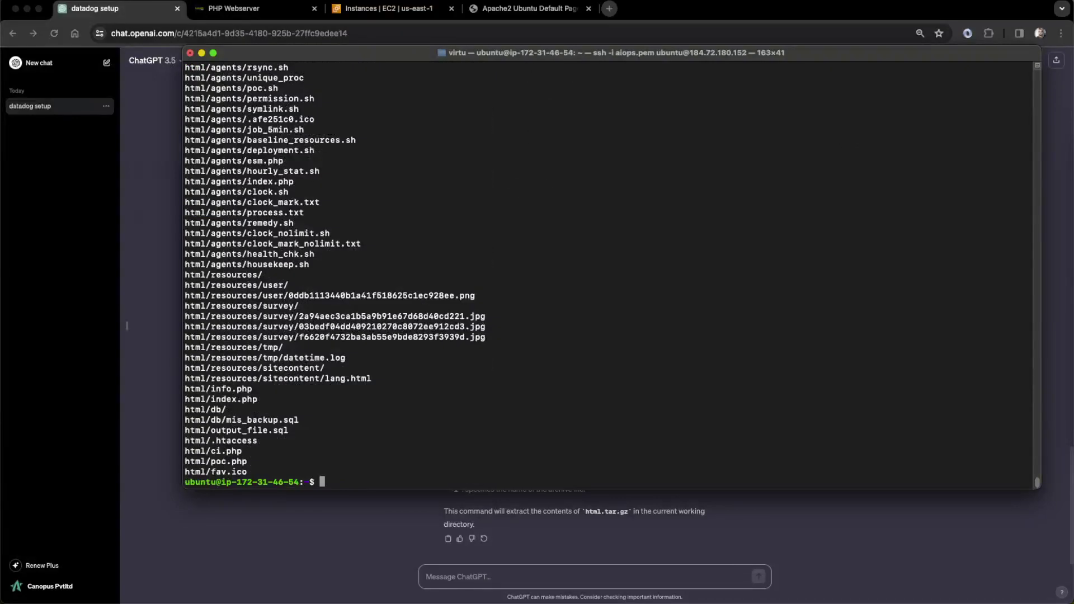
text(ls -lh)
key(Return)
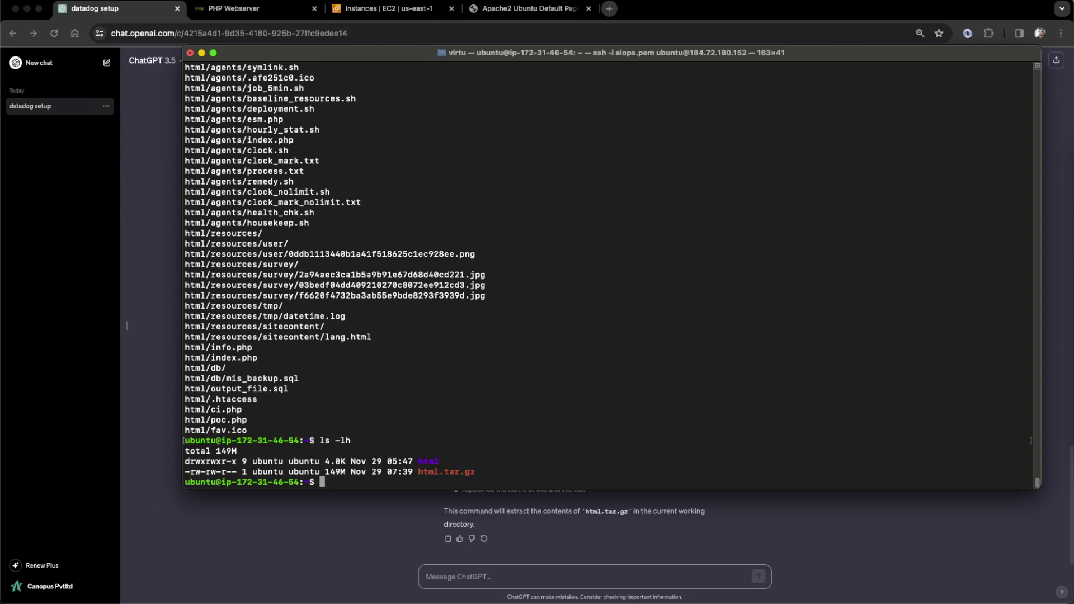
Delete html.tar.gz and stage the command sudo rm -fr /var/www/html
text(rm html.tar.gz)
key(Return)
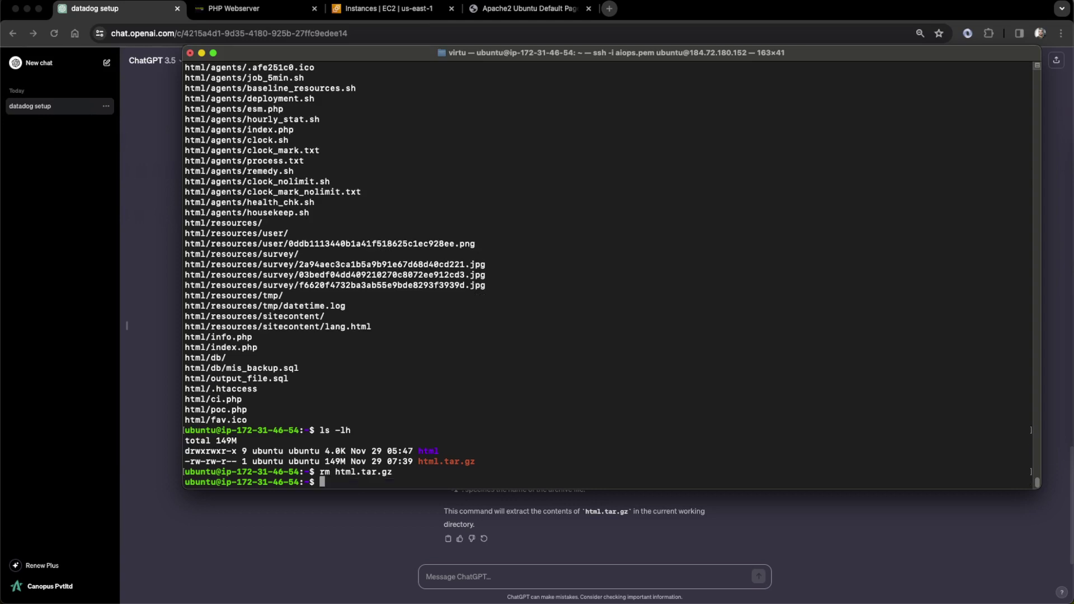
double_click(428, 451)
text(sudo rm -fr /var/www/html)
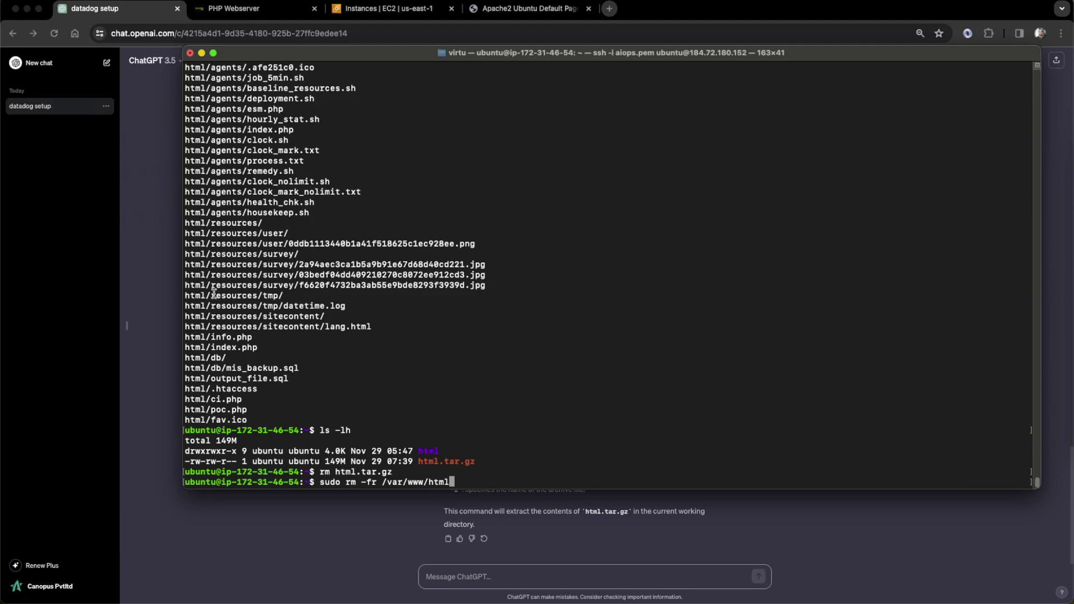
click(180, 247)
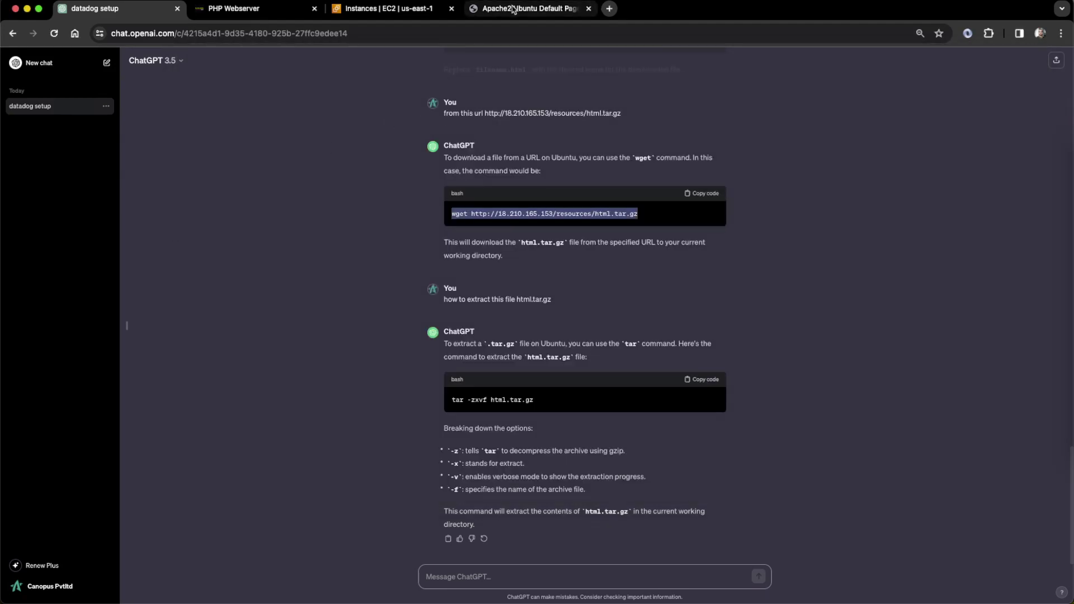
Remove the old /var/www/html web root and reload the site
click(513, 10)
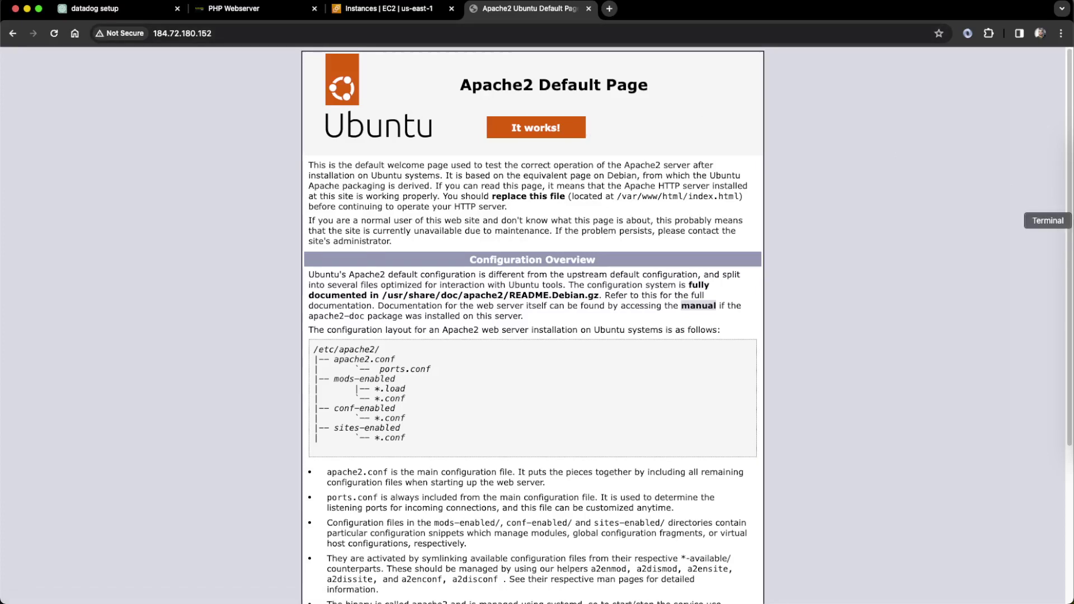
click(1070, 221)
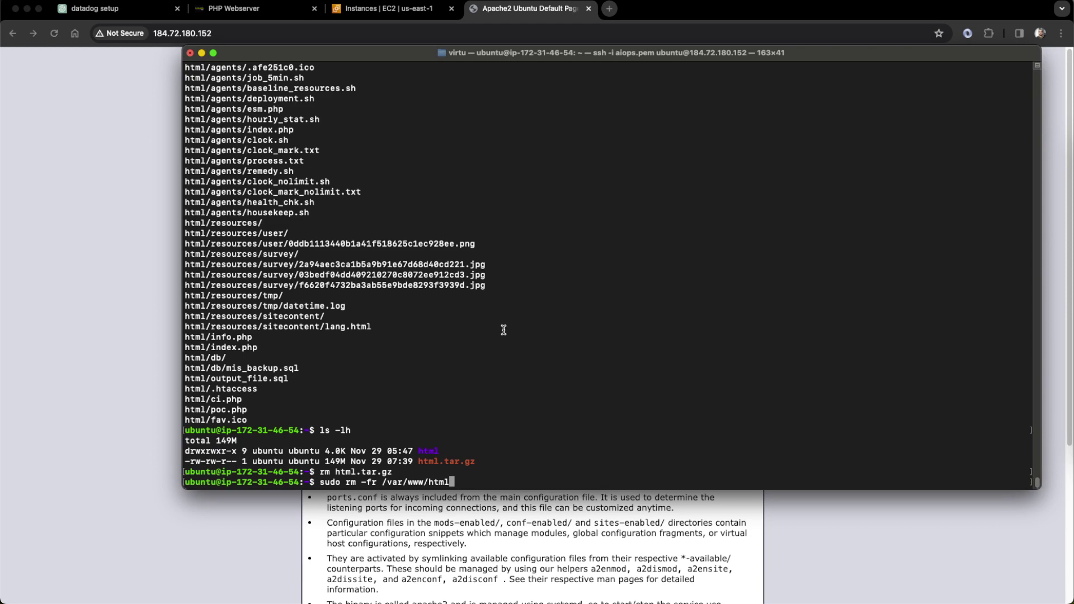
key(Return)
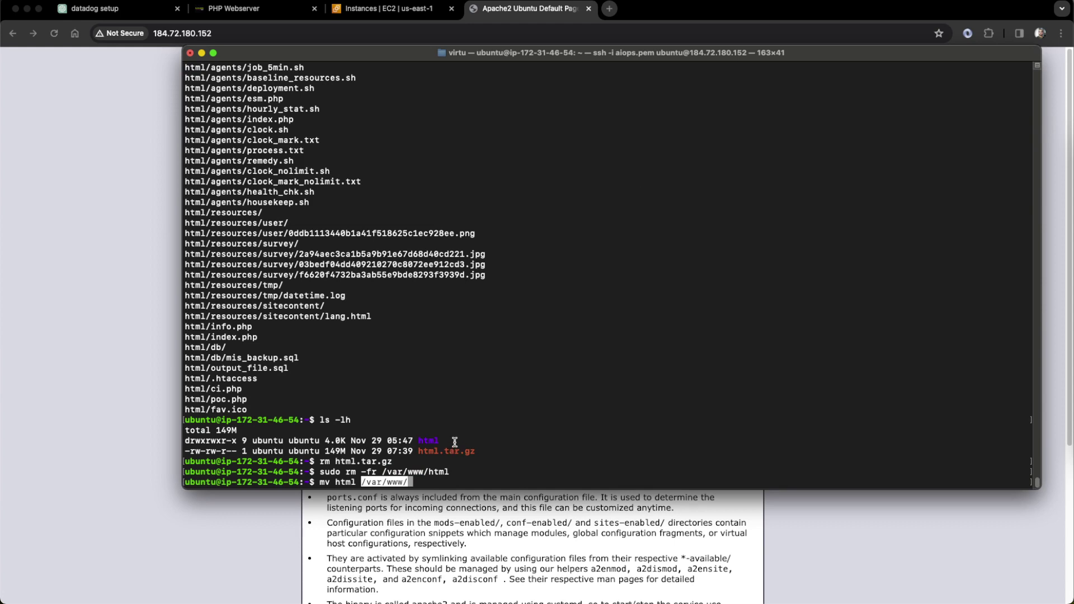
click(165, 285)
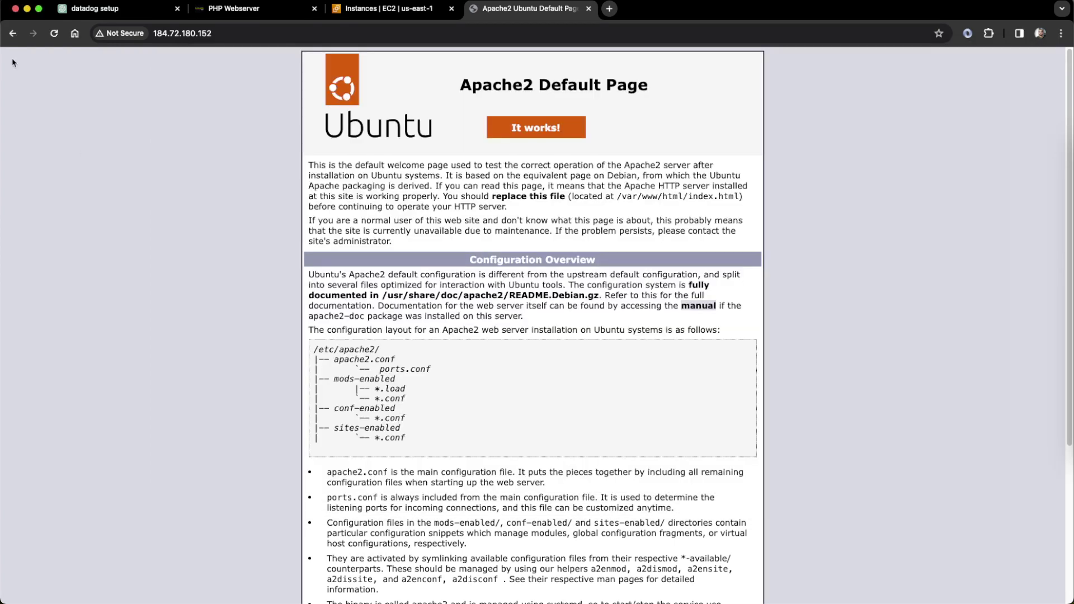
click(54, 34)
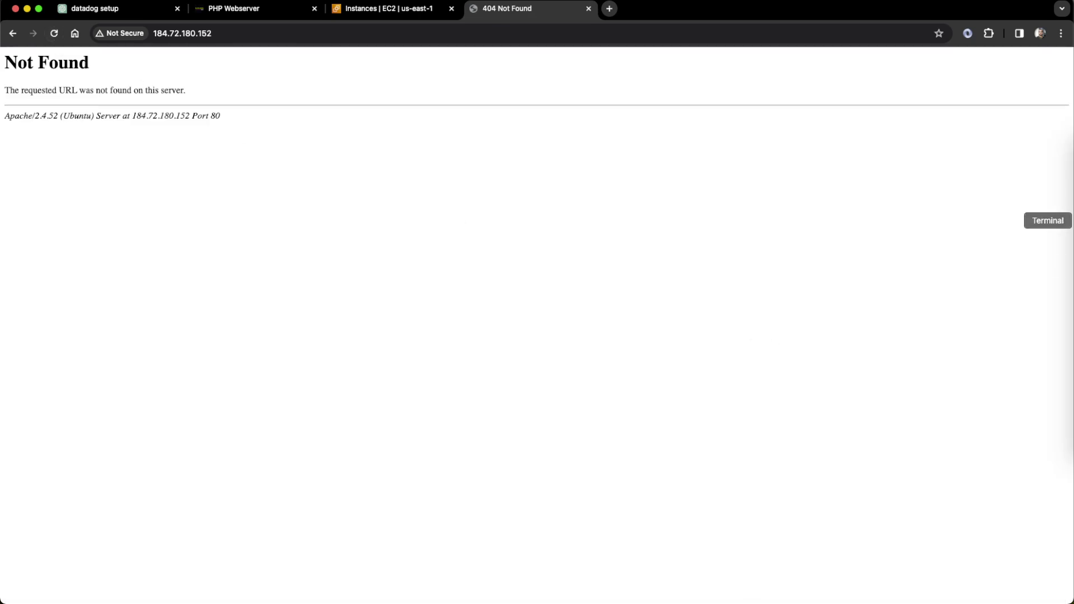
Move the html folder into /var/www with sudo and reload to see the DASH MIS login
click(1063, 221)
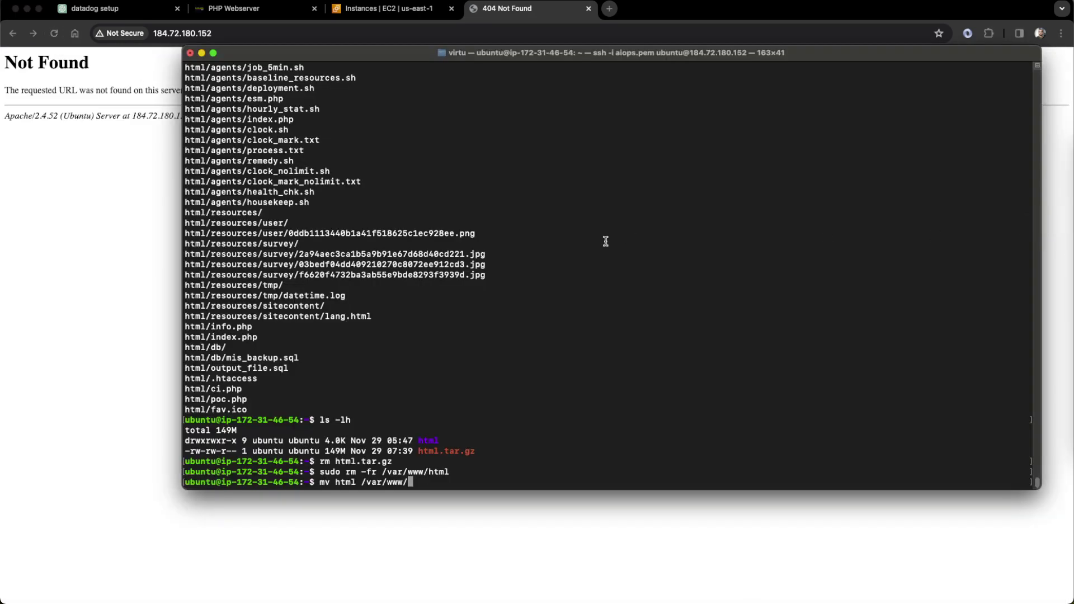
key(Return)
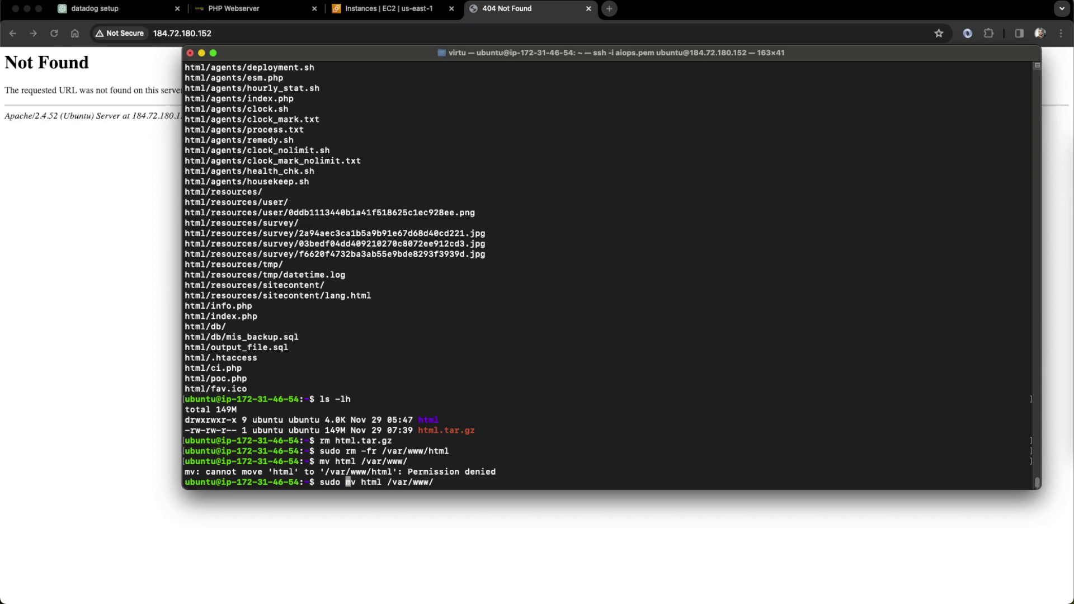
key(Return)
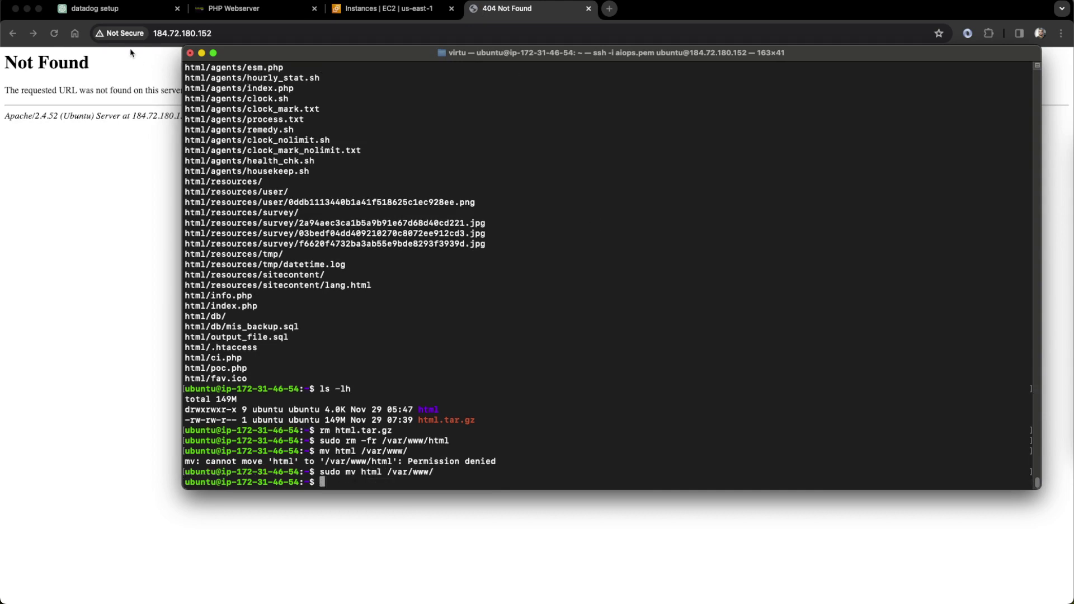
click(58, 35)
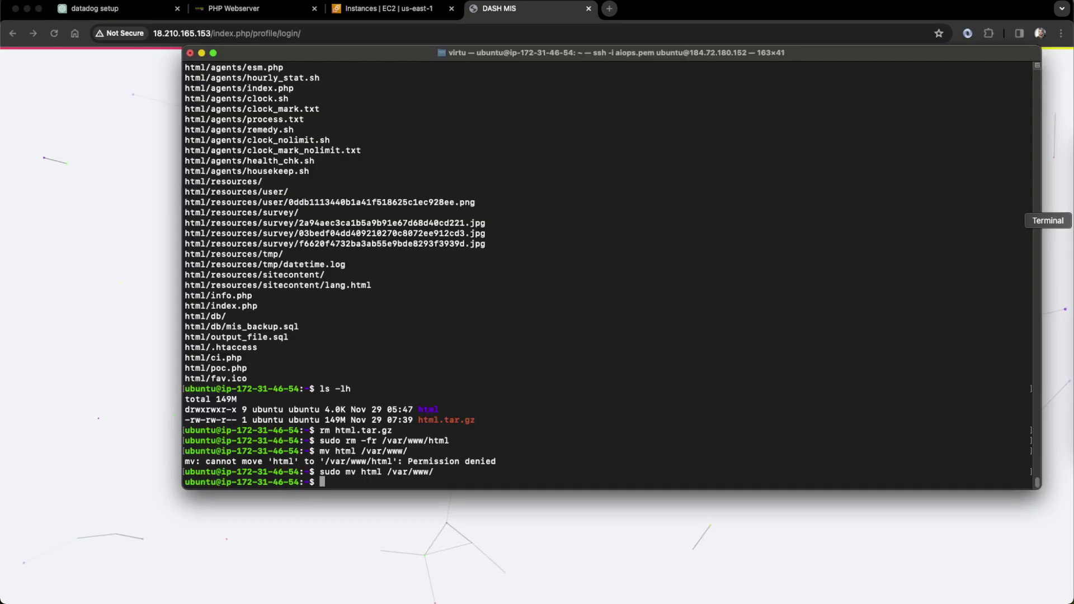
Run chmod -r 777 on /var/www/html, then retry it with sudo
click(1069, 221)
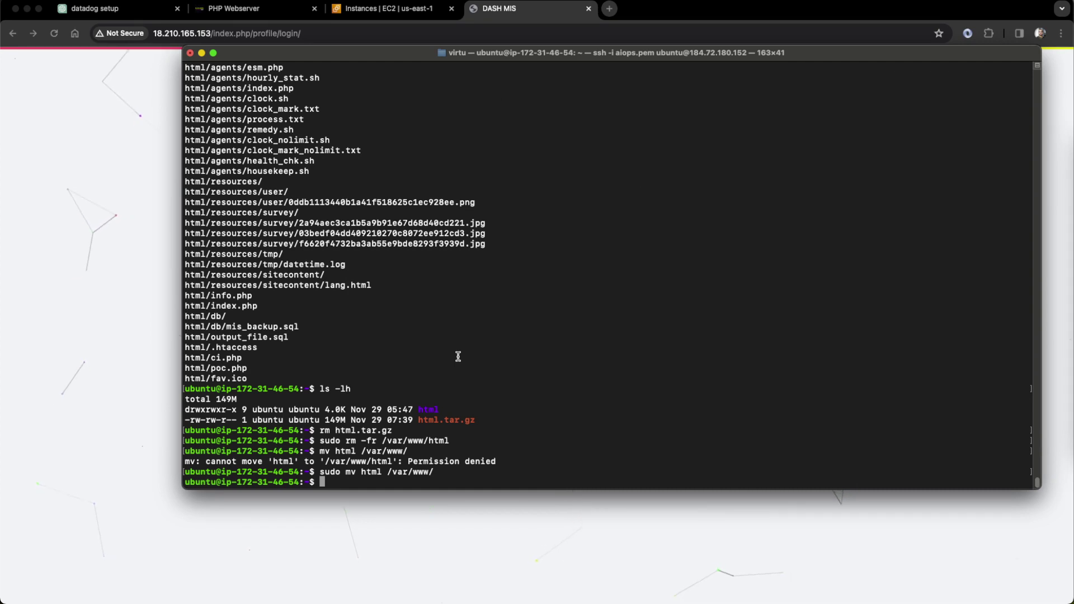
text(chmod )
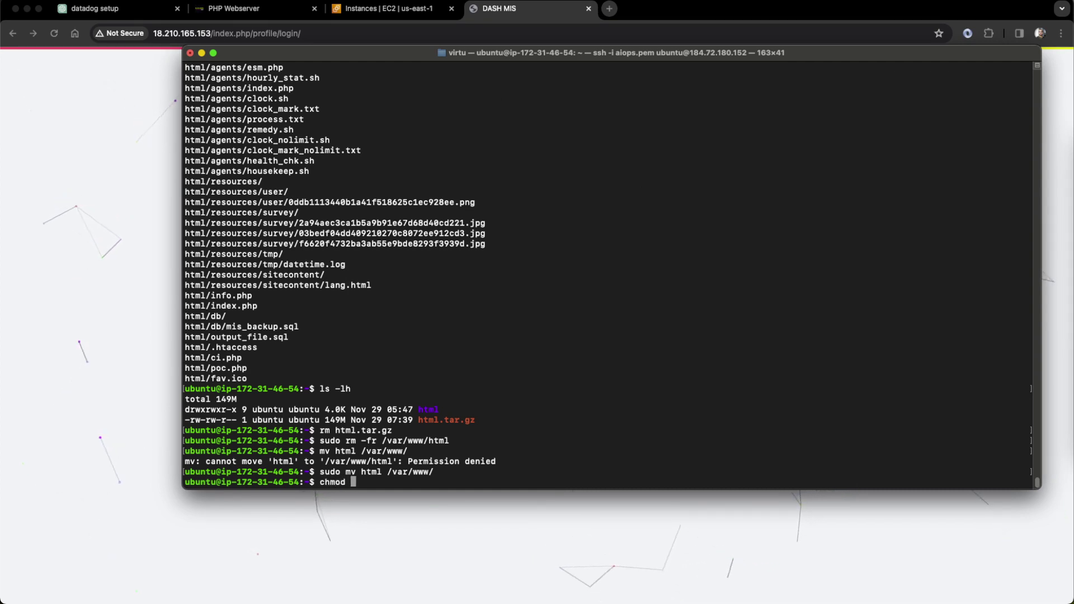
text(-r 777)
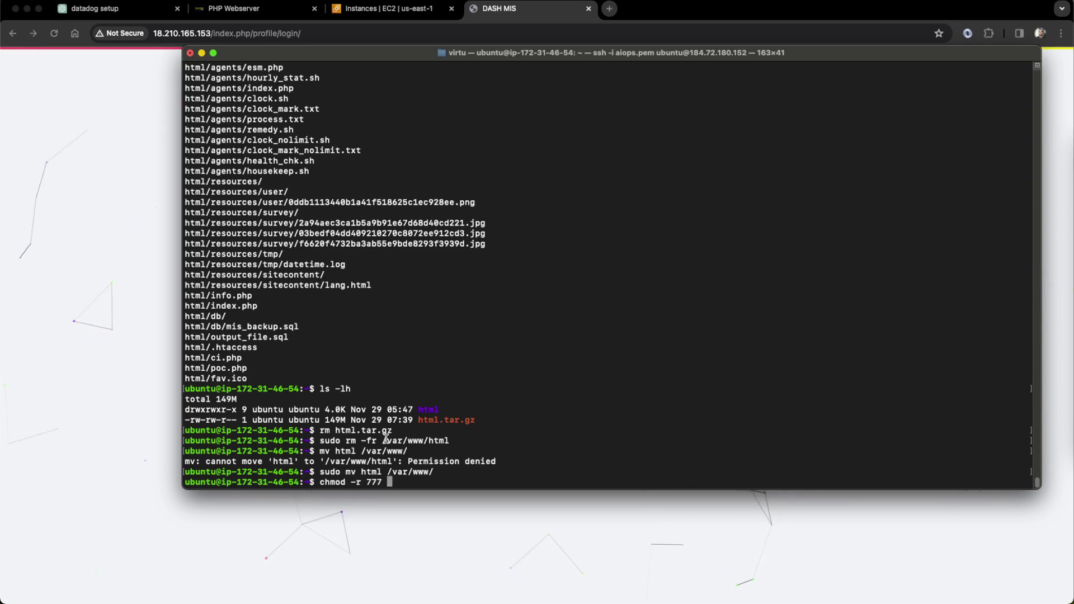
drag(383, 440, 450, 440)
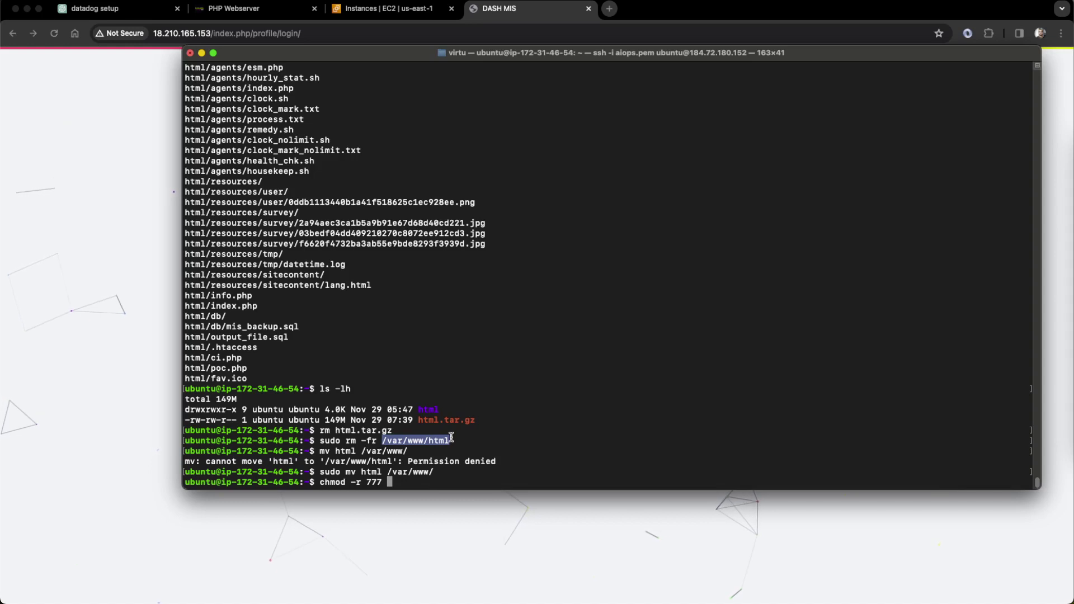
key(super+c)
key(super+v)
key(Return)
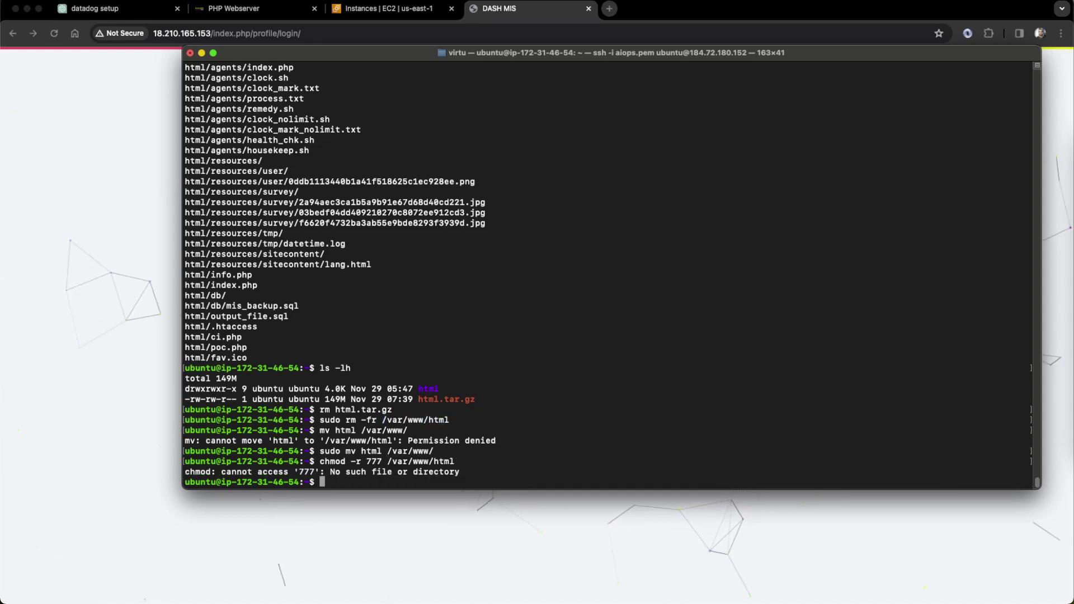
key(Up)
key(Left)
key(Left)
key(Left)
key(Left)
key(Left)
key(Left)
key(Left)
key(Left)
key(Left)
key(Left)
key(Left)
key(Left)
key(Left)
key(Left)
key(Left)
key(Left)
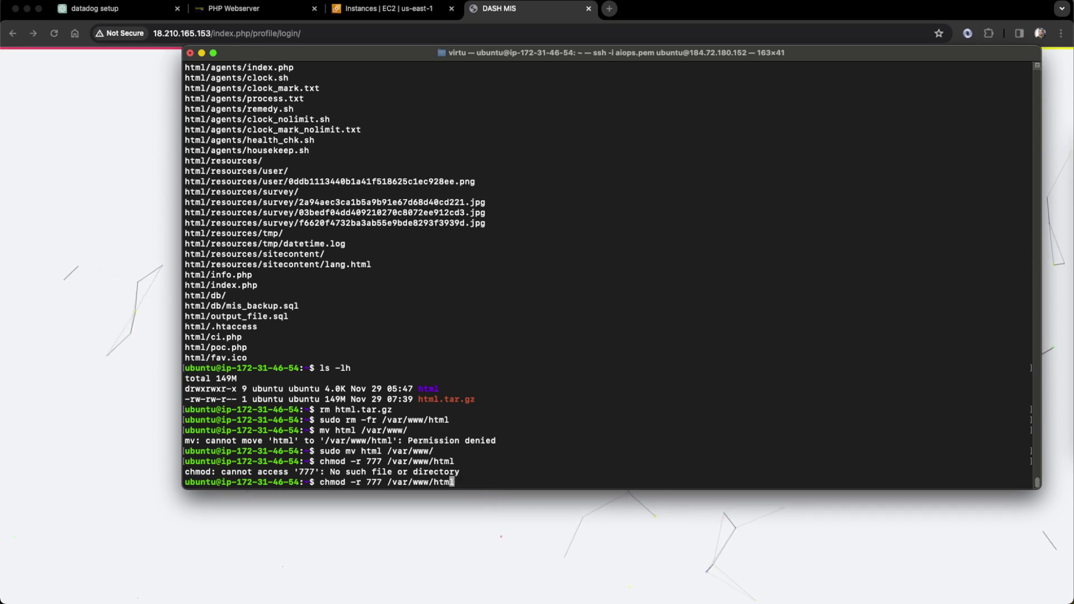
key(Left)
key(Left)
key(Left)
key(Left)
key(Left)
key(Left)
key(Left)
key(Left)
key(Left)
key(Left)
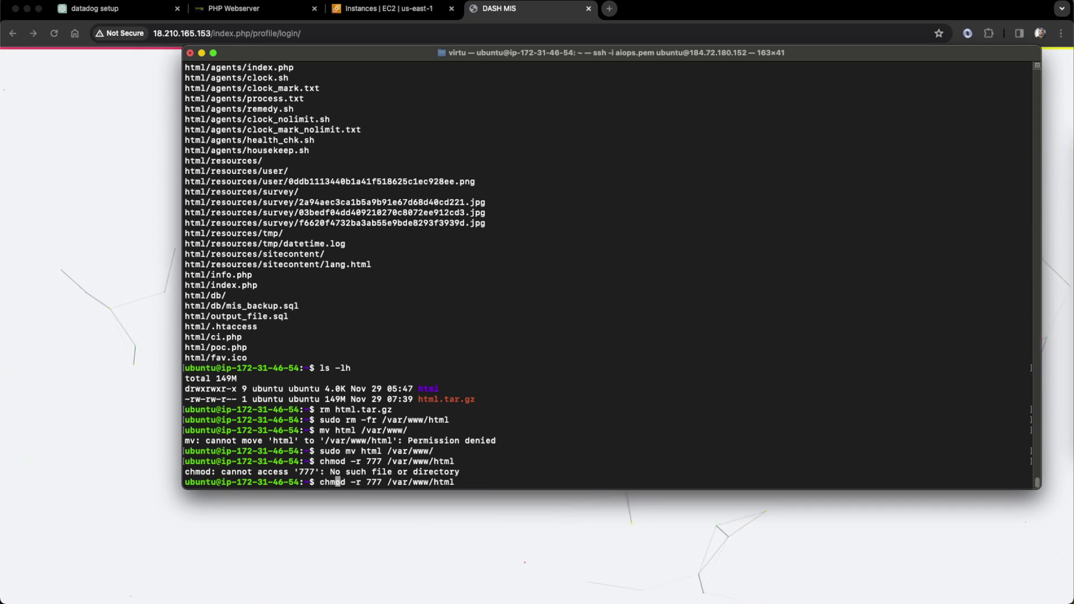
text(sudo)
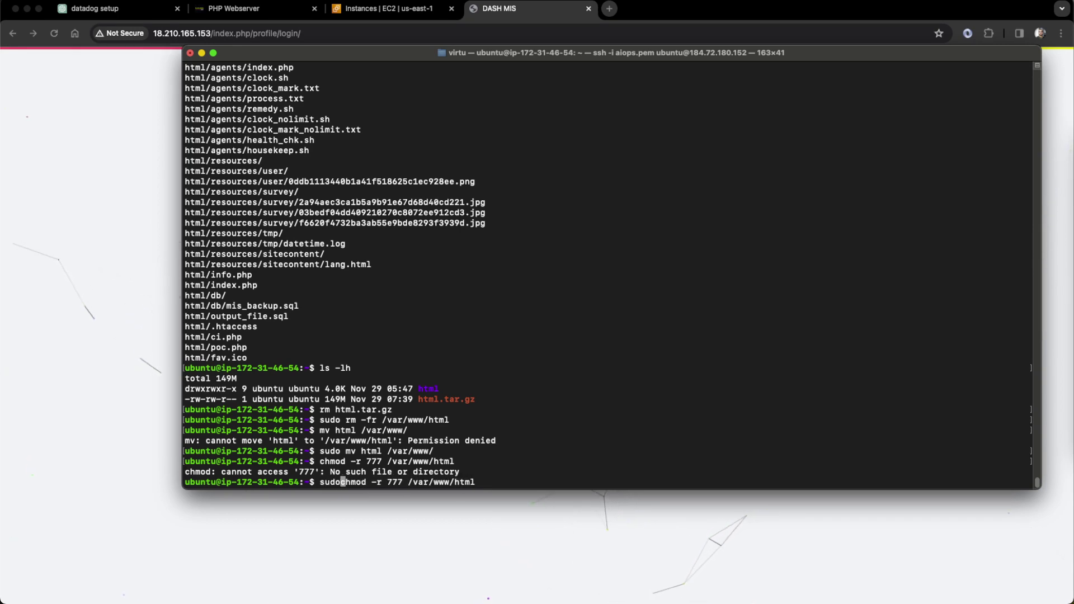
key(Return)
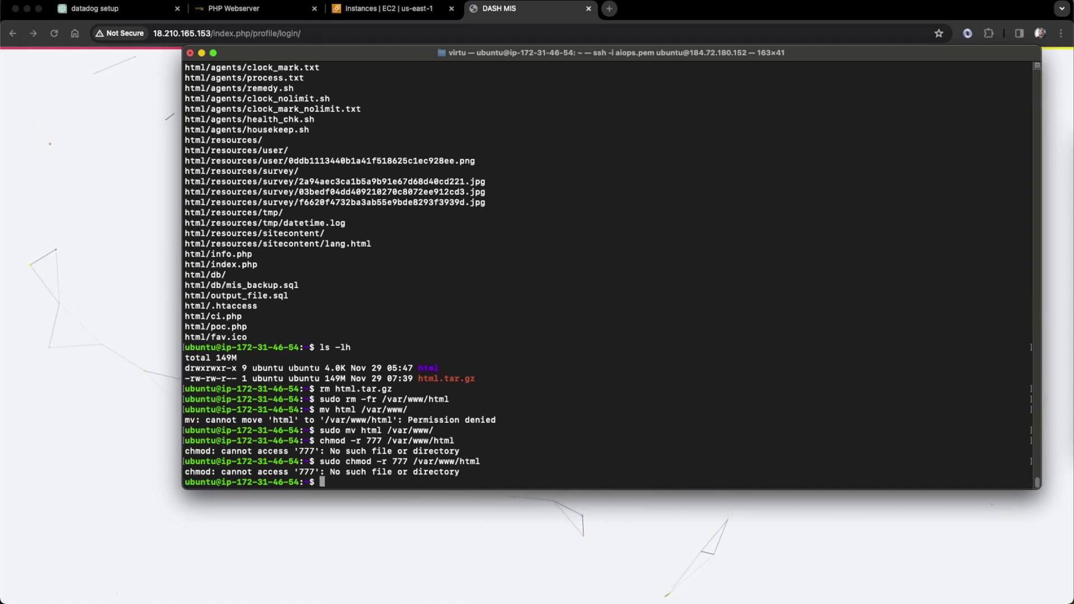
Fix the option and run sudo chmod -R 777 /var/www/html
key(Up)
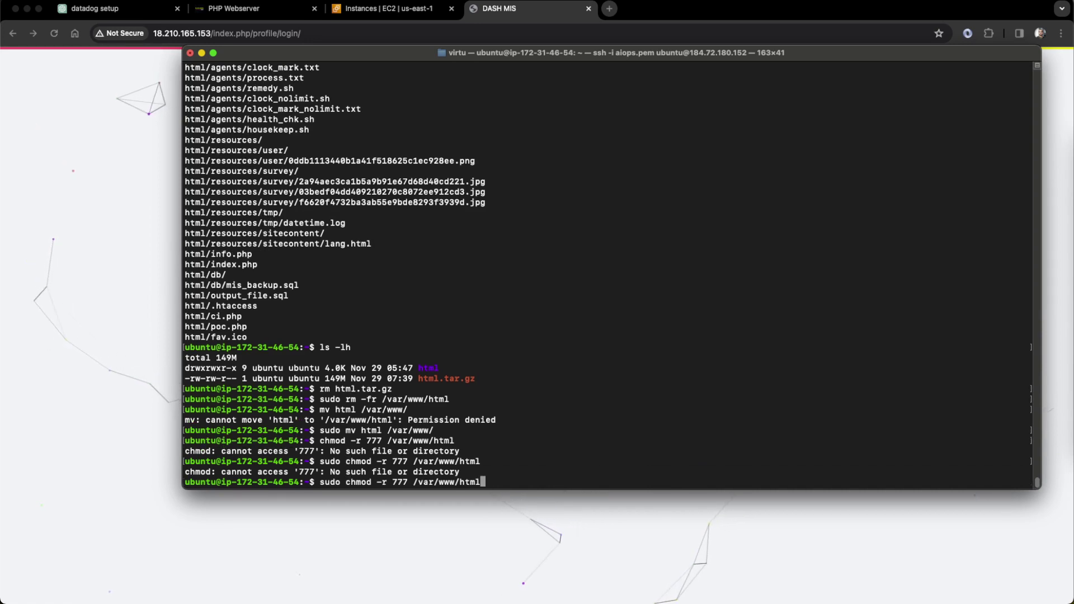
key(Left)
key(Left)
key(Left)
key(Left)
key(Left)
key(Left)
key(Left)
key(Left)
key(Left)
key(Left)
key(Left)
key(Left)
key(Left)
key(Left)
key(Left)
key(Left)
key(Left)
key(Left)
key(Left)
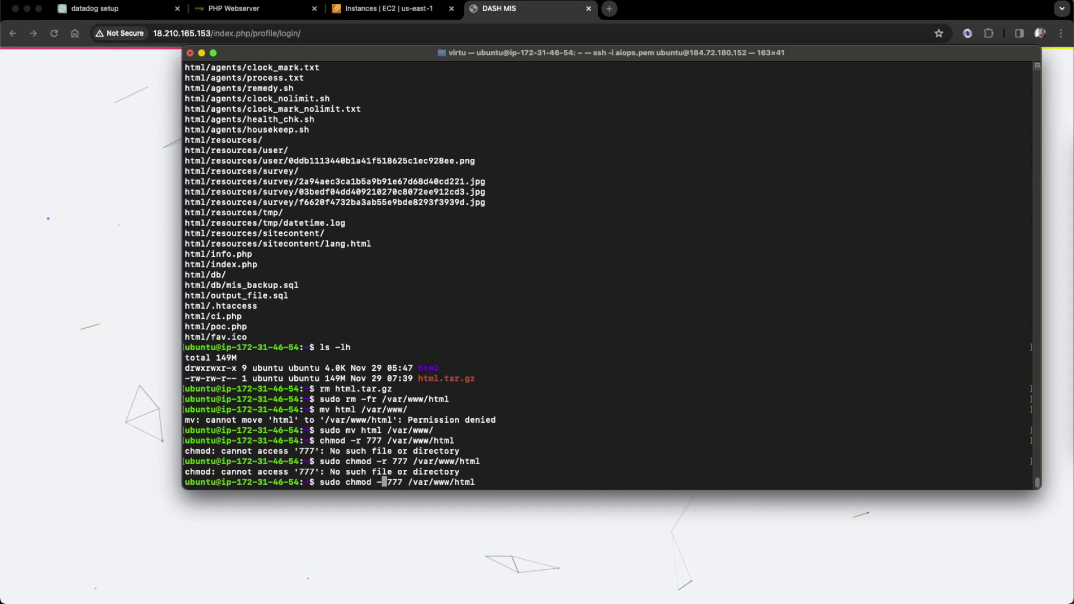
key(Delete)
text(R)
key(Return)
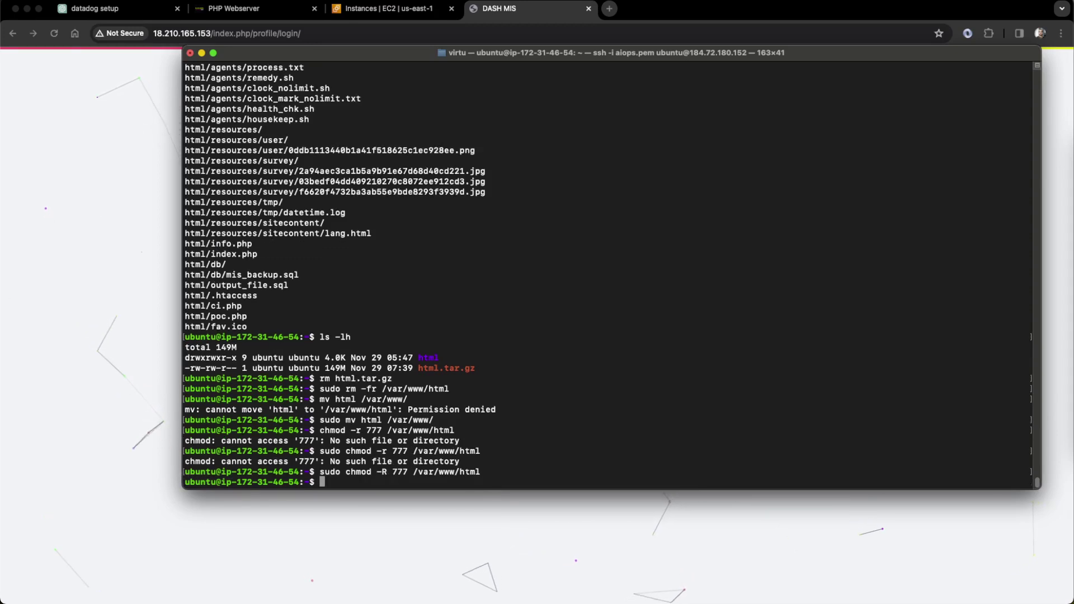
double_click(383, 472)
click(400, 471)
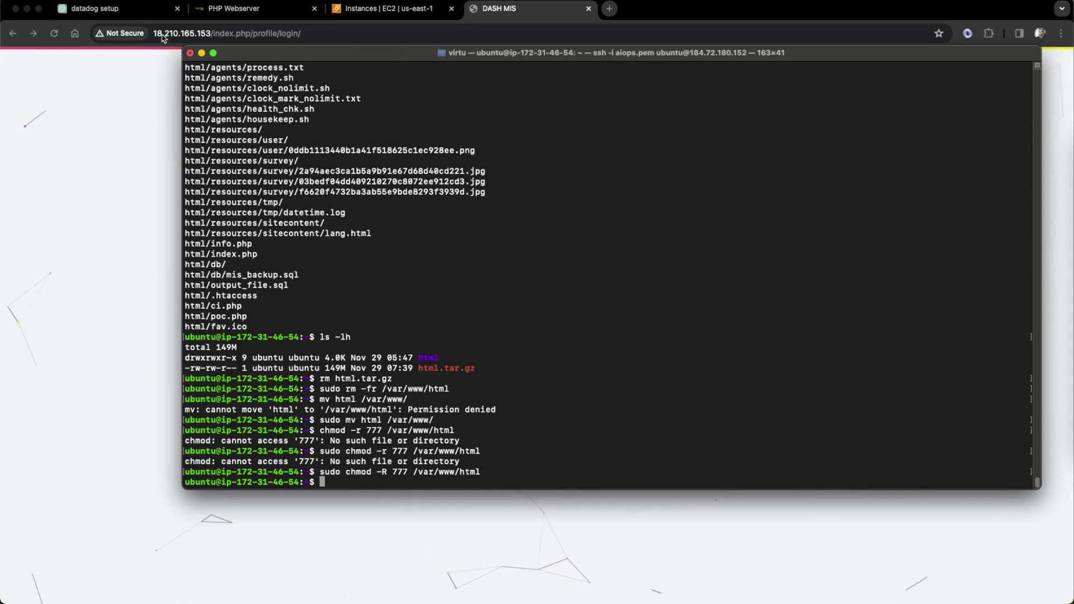
Check the EC2 instances page and DASH MIS login in the browser, then return to Terminal
click(163, 38)
click(389, 8)
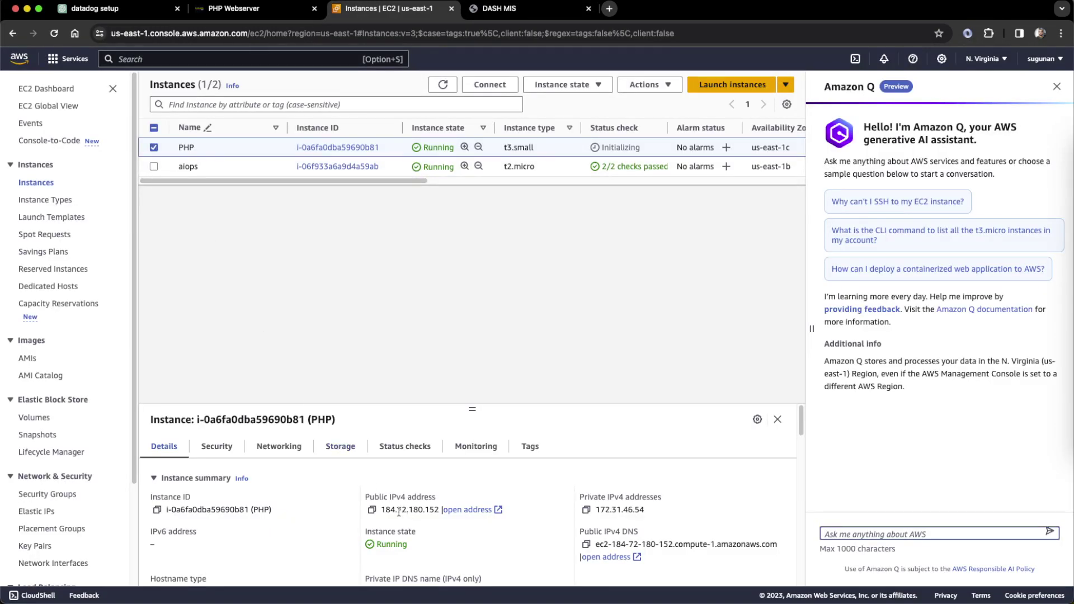
click(541, 9)
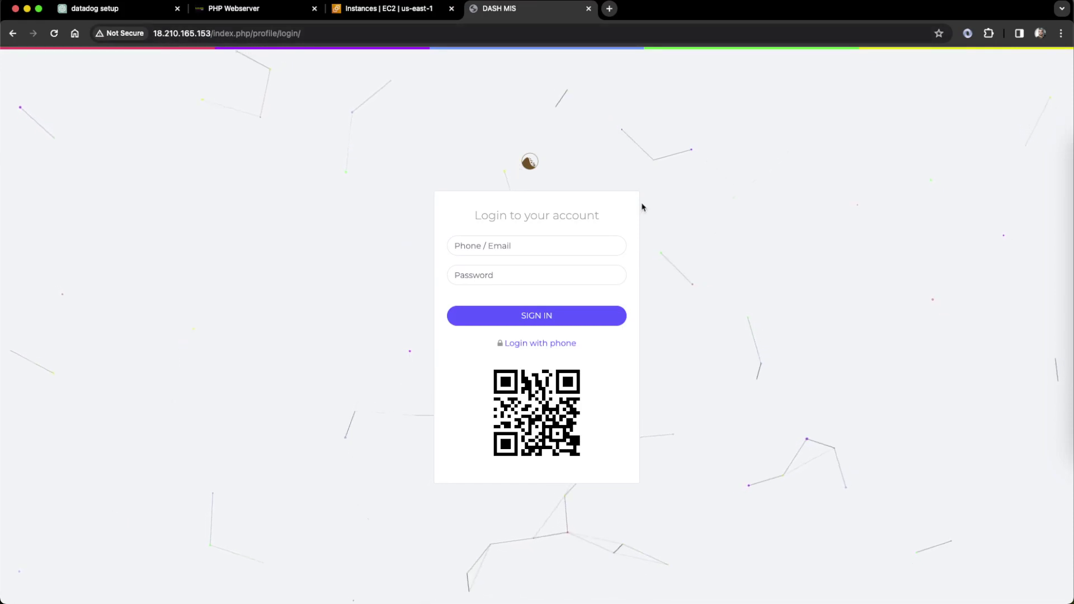
click(1067, 221)
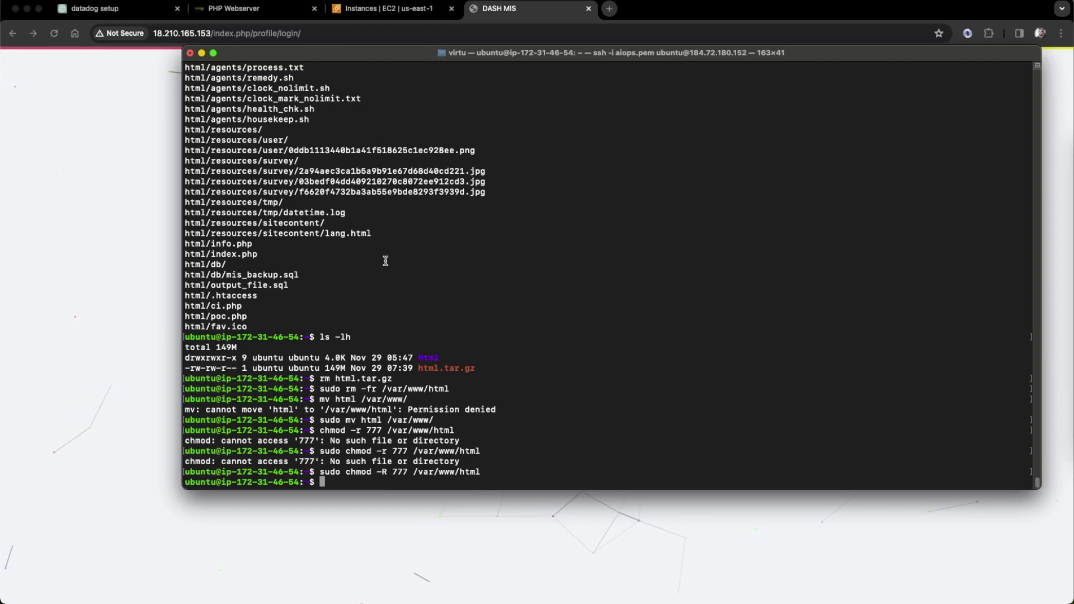
Open /var/www/html/application/config/config.php in vi
text(s)
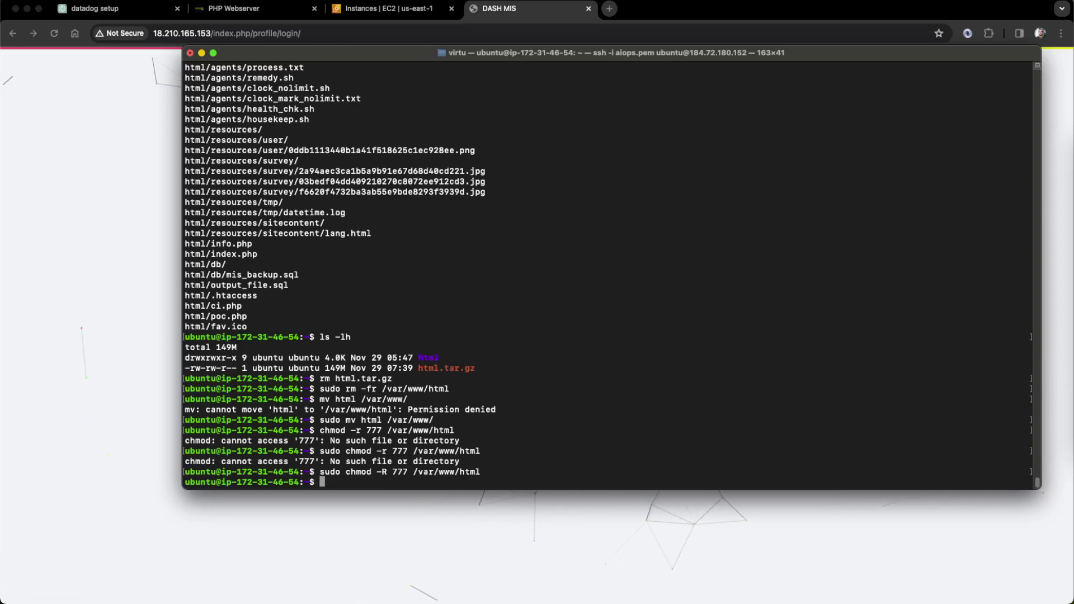
text(vi)
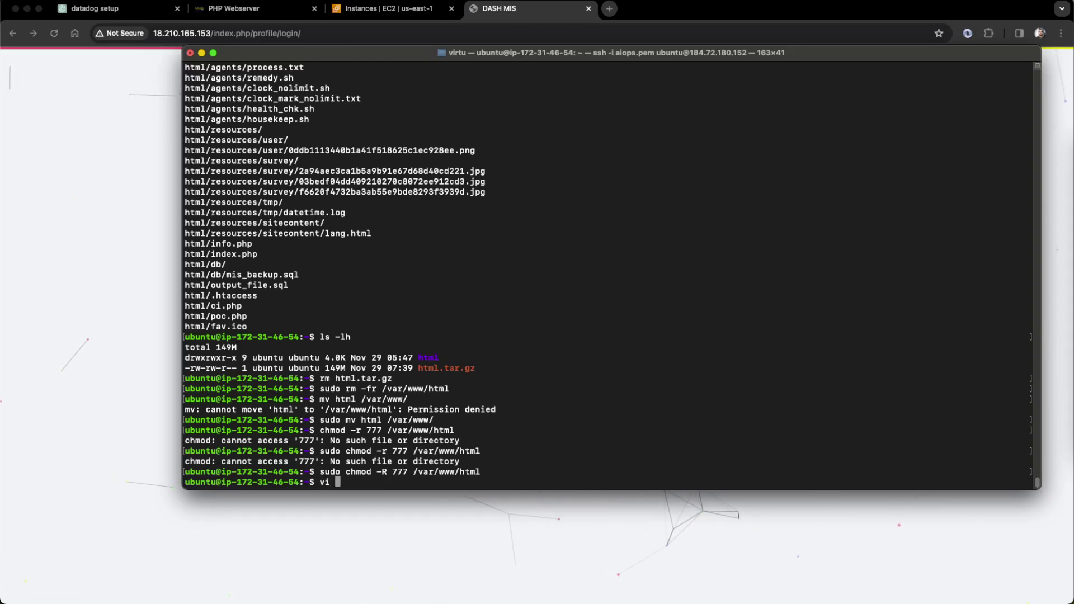
drag(413, 474, 480, 473)
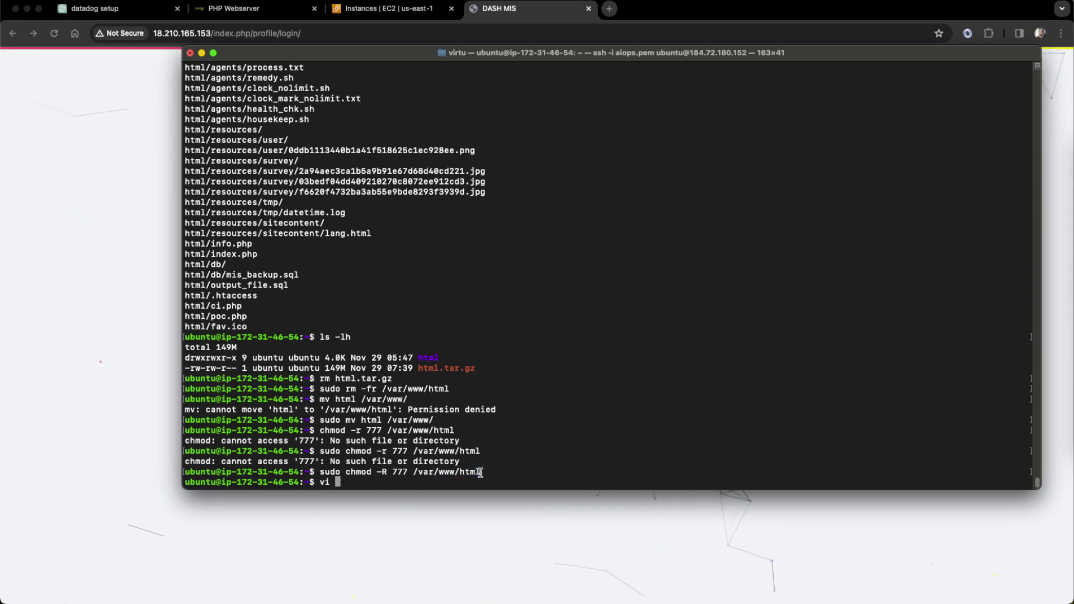
key(super+v)
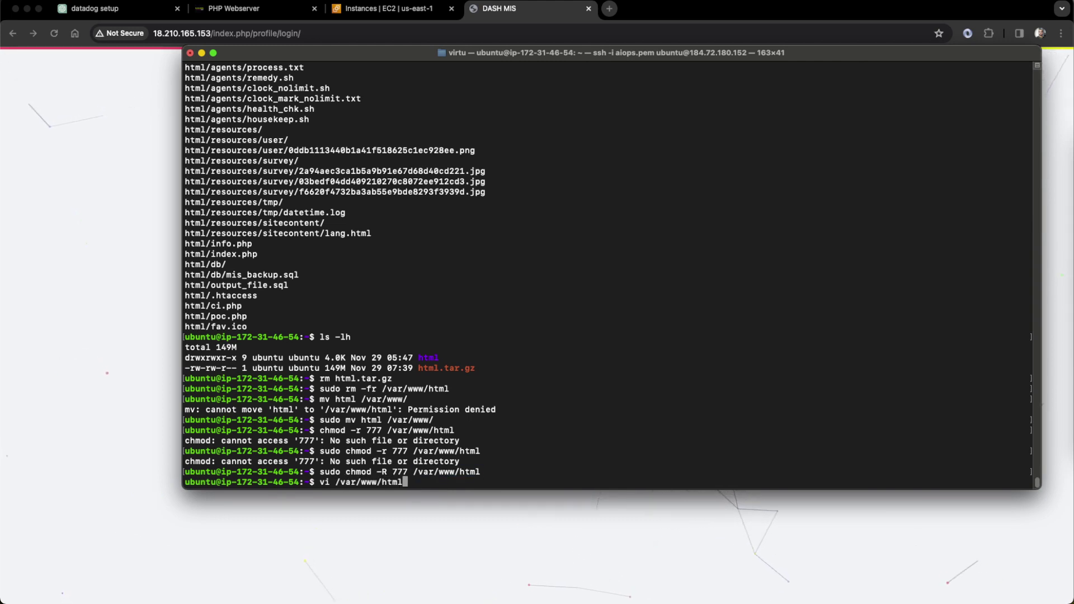
text(/a)
key(Tab)
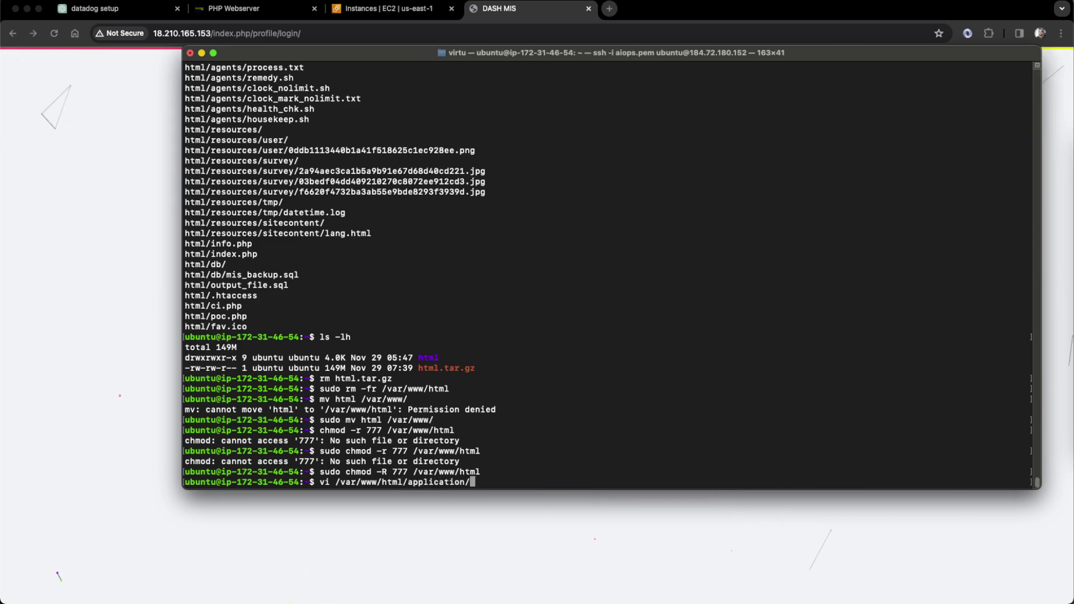
text(confi)
key(Tab)
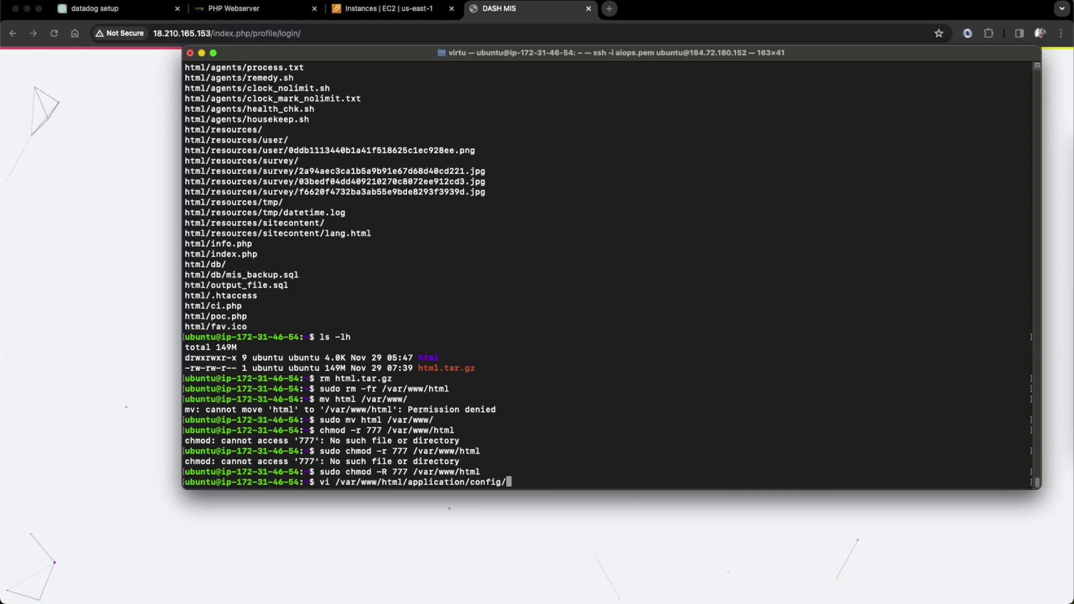
text(conf)
key(Tab)
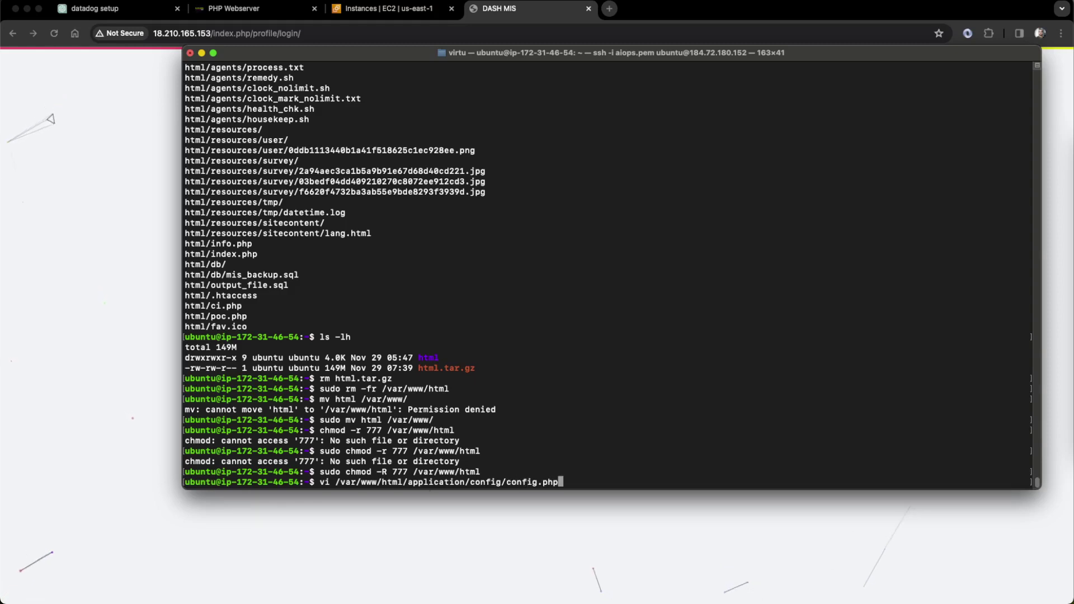
key(Return)
Go to the base_url line and delete the old 165.153 part of the address
key(Down)
key(Down)
key(Down)
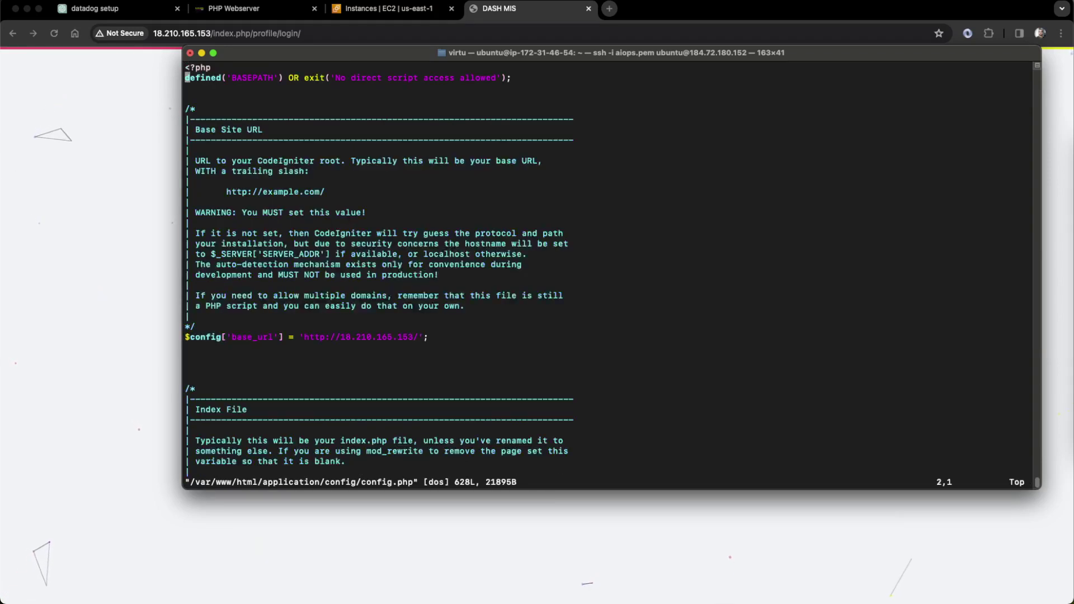
key(Down)
key(Down)
key(Down)
key(Down)
key(Down)
key(Down)
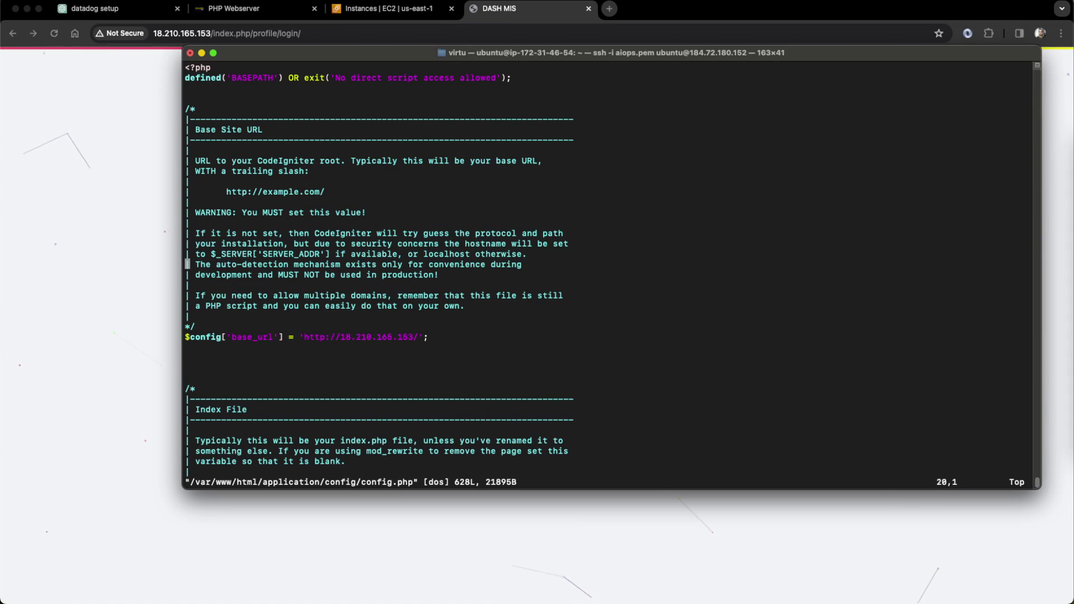
key(Down)
key(Down)
key(Down)
key(Down)
key(Down)
key(Right)
key(Right)
key(Right)
key(Right)
key(Right)
key(Right)
key(Right)
key(Right)
key(Right)
key(Right)
key(Right)
key(Right)
key(Right)
key(Right)
key(Right)
key(Right)
key(Right)
key(Right)
key(Right)
key(Right)
key(Right)
key(Right)
key(Right)
key(Right)
key(Left)
key(Left)
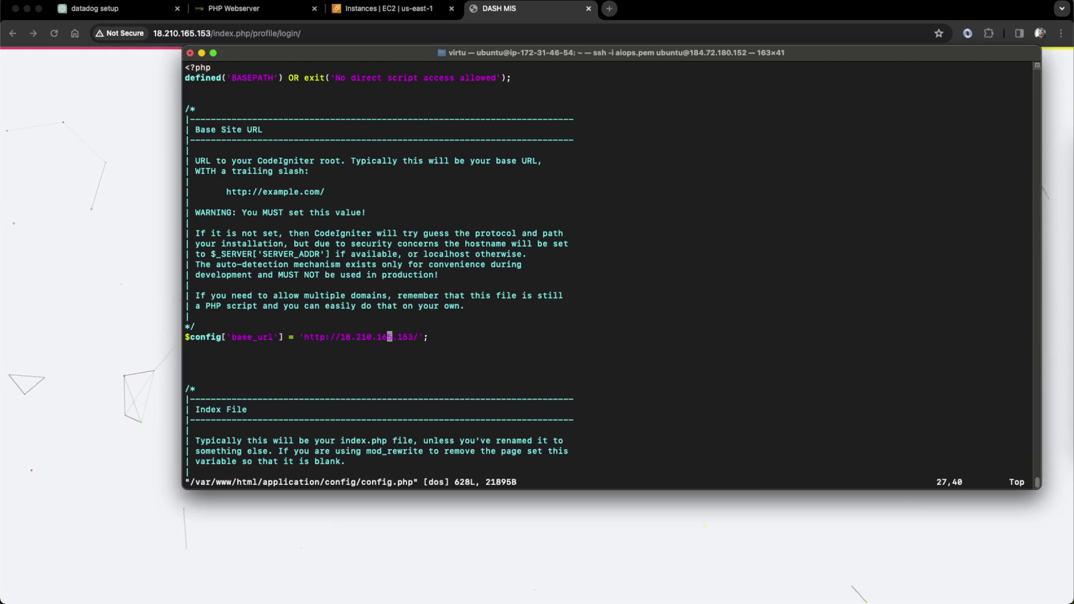
key(Left)
key(Right)
key(Right)
key(Right)
key(Right)
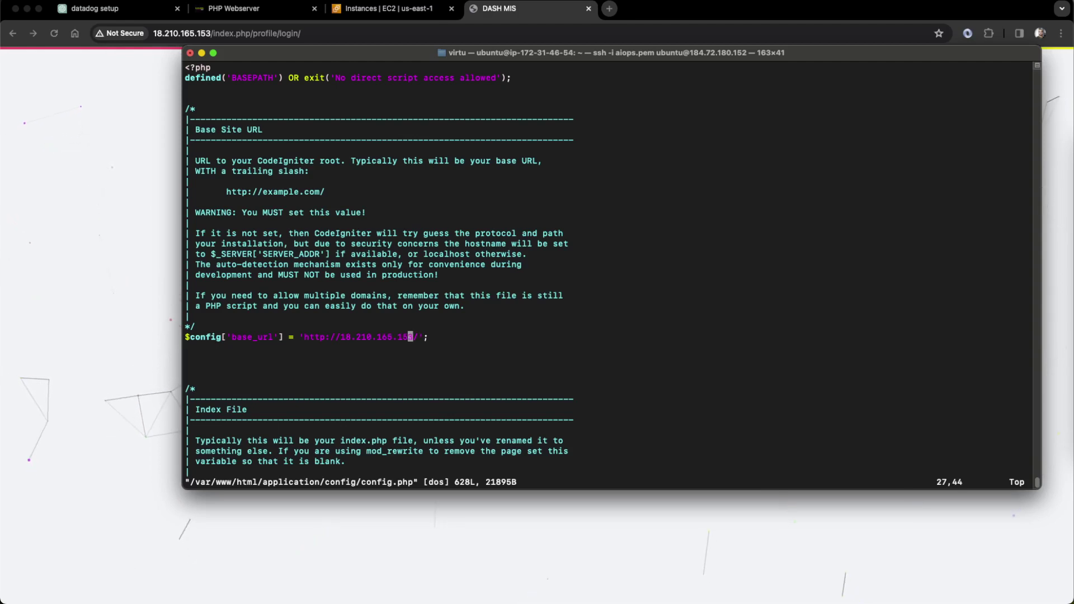
key(Right)
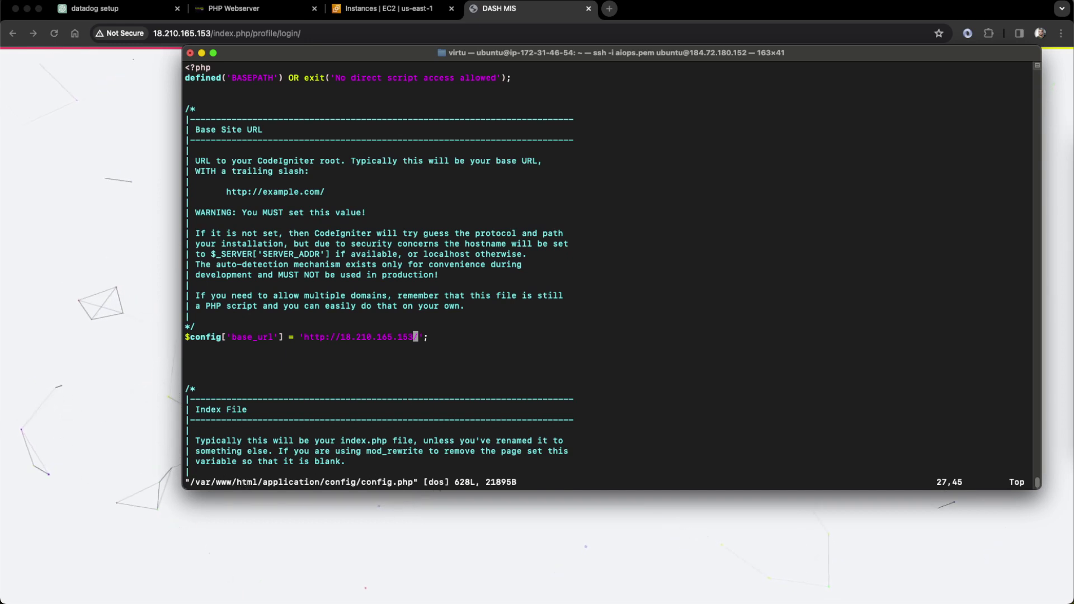
key(i)
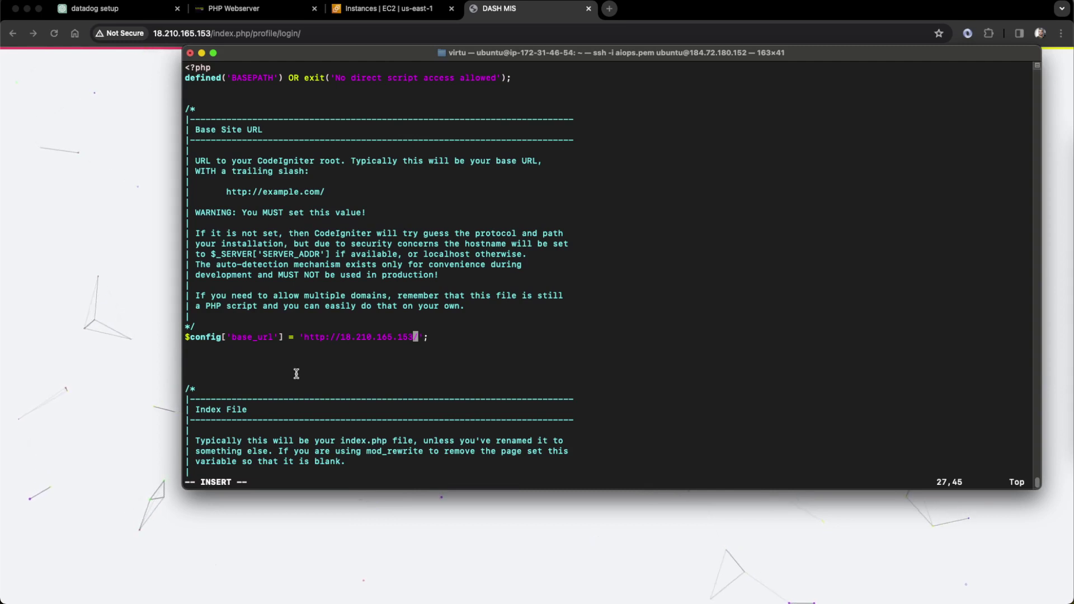
key(BackSpace)
key(BackSpace)
key(BackSpace)
key(BackSpace)
key(BackSpace)
key(BackSpace)
key(BackSpace)
key(BackSpace)
key(BackSpace)
key(BackSpace)
key(BackSpace)
key(BackSpace)
key(BackSpace)
key(BackSpace)
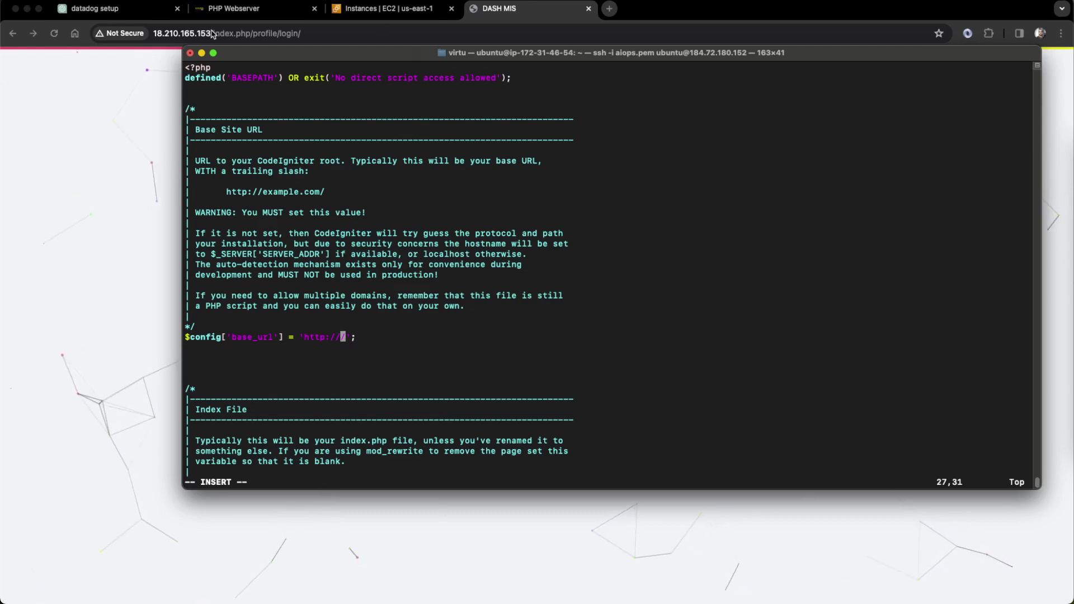
click(366, 10)
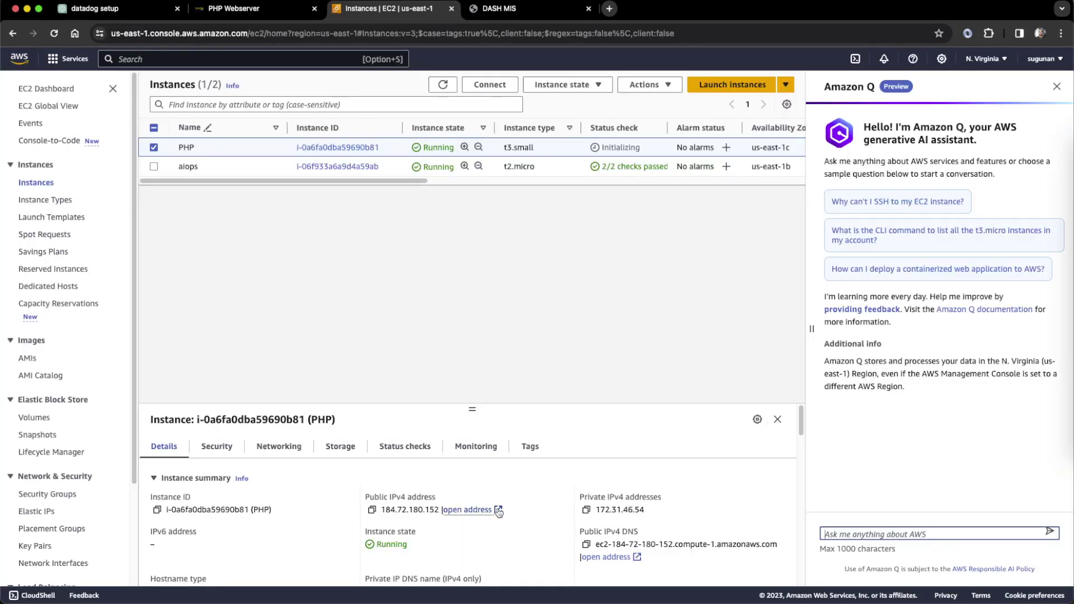
click(371, 511)
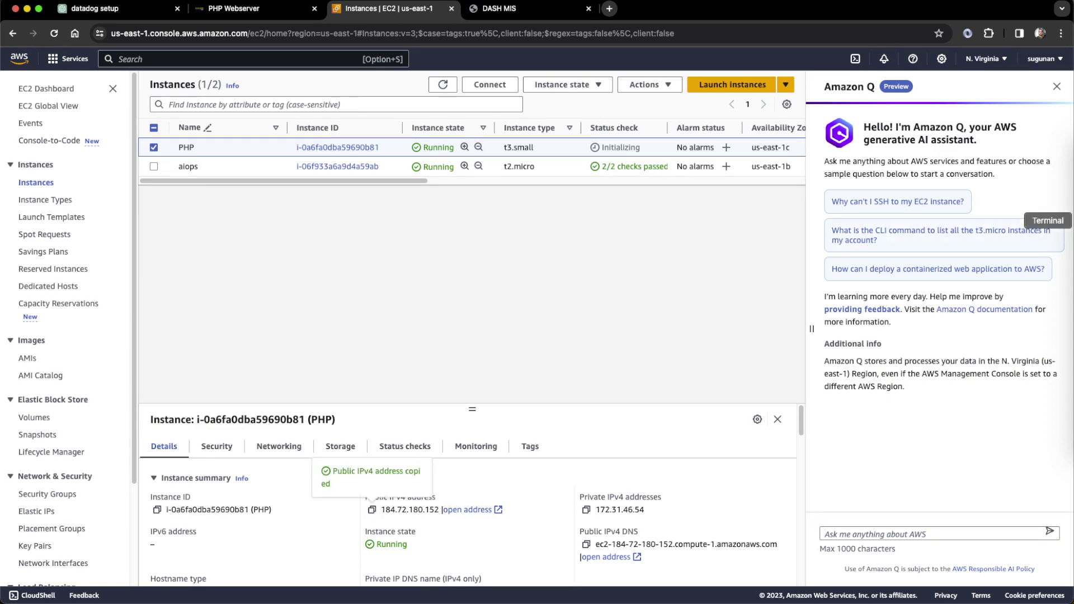
click(1066, 220)
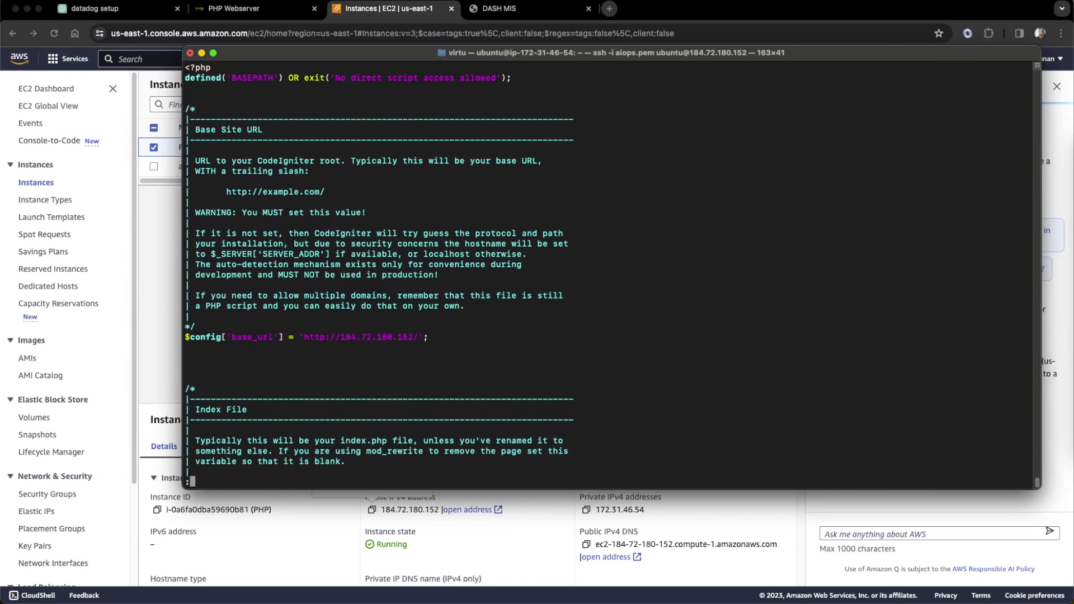
text(:wq)
key(Return)
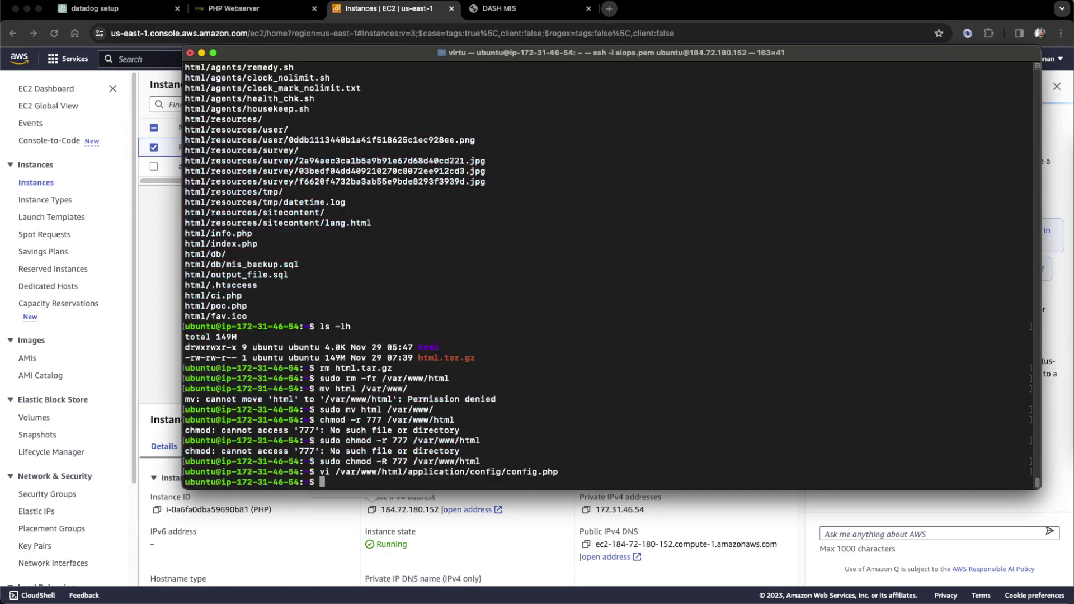
Open database.php in vi and scroll to the $db['default'] connection settings
key(Up)
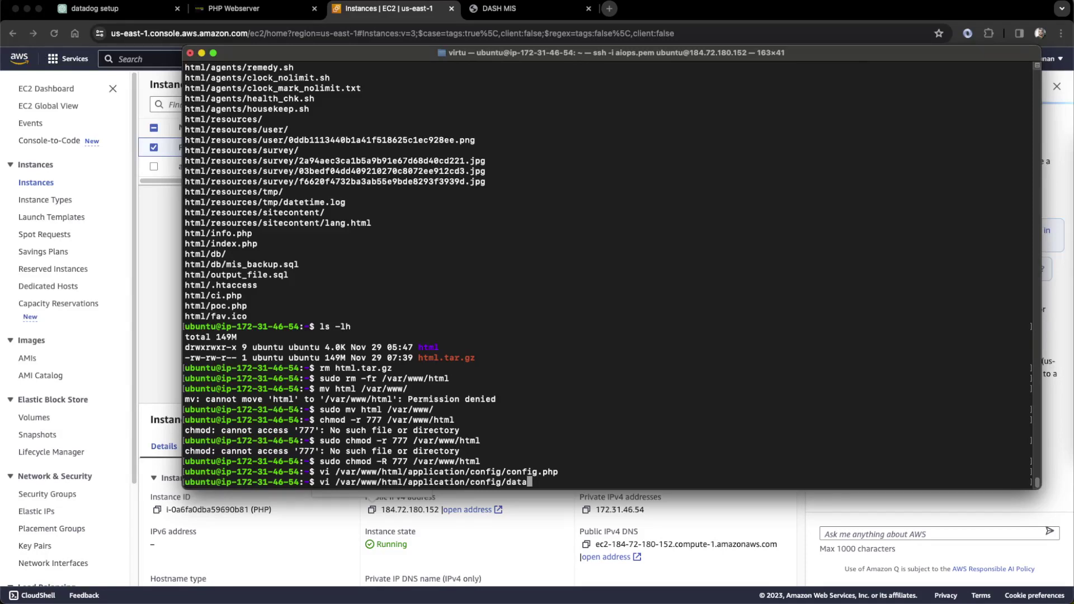
key(Return)
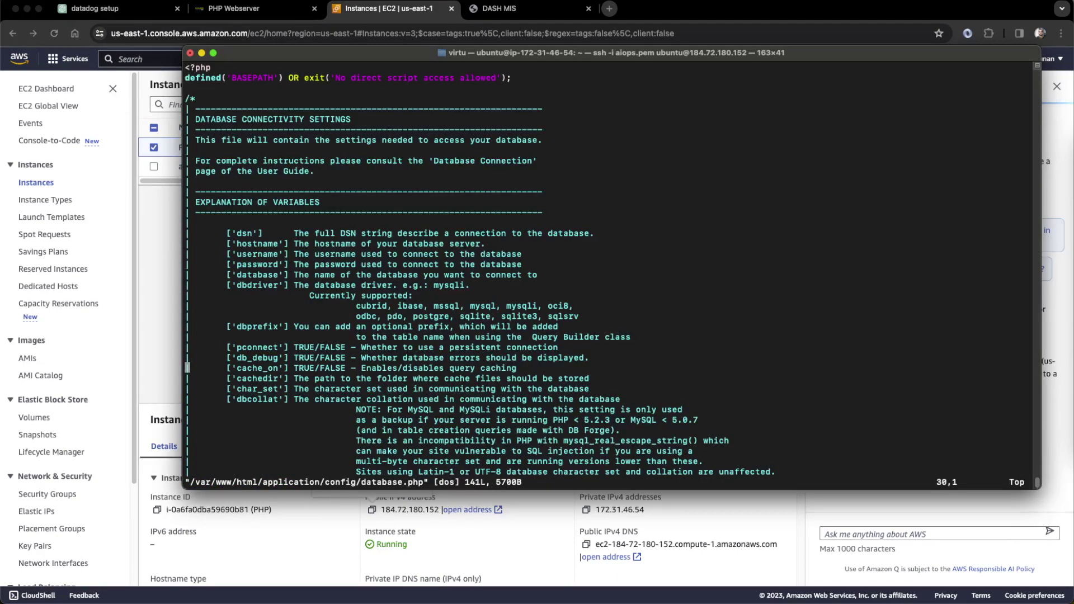
scroll(610, 274, down, 8)
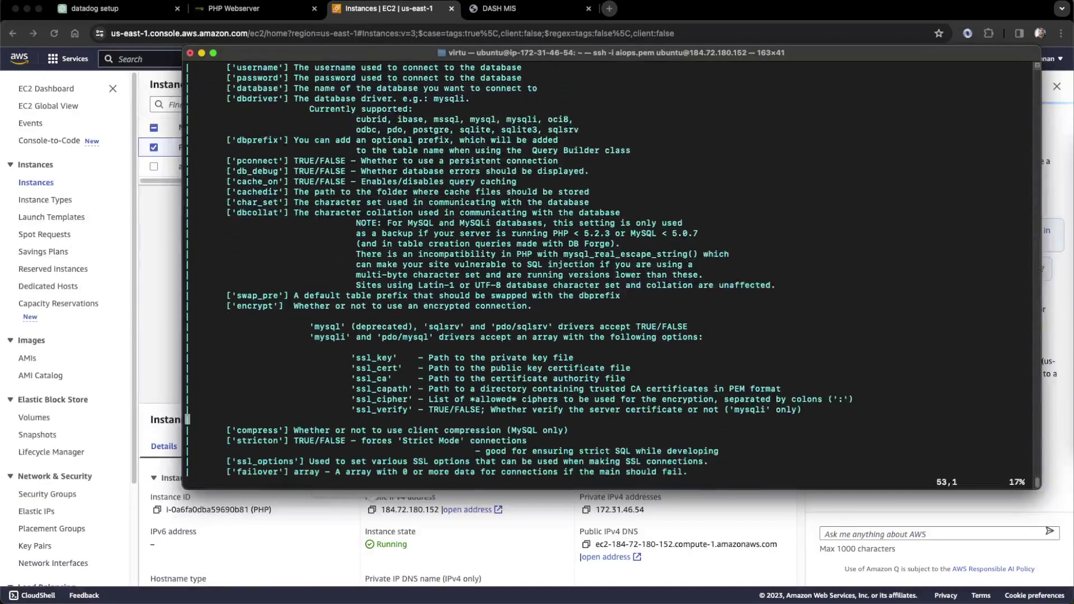
scroll(610, 275, down, 7)
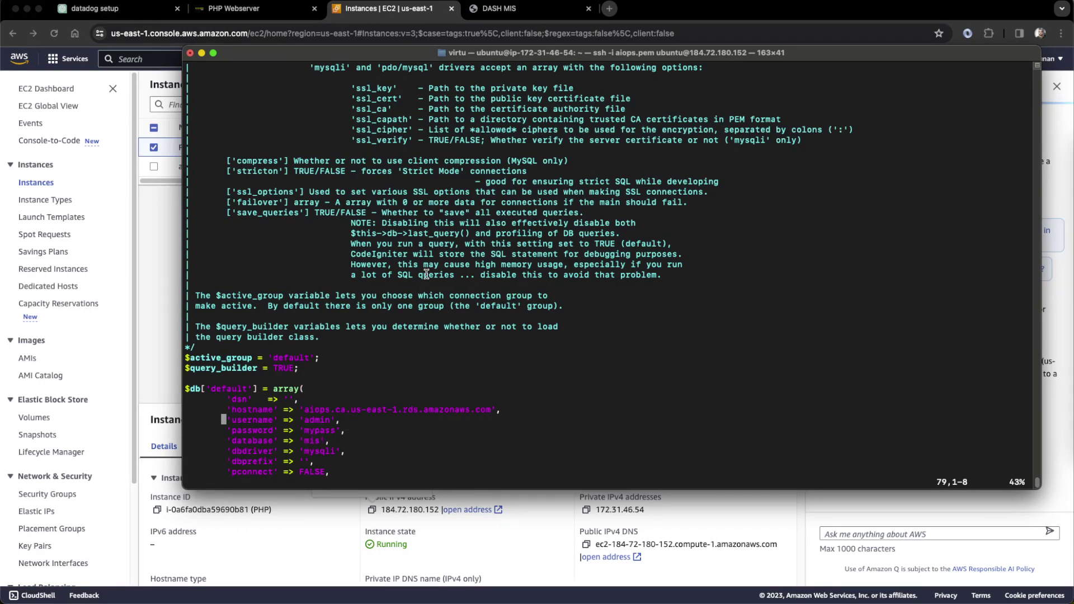
Load 184.72.180.152 in the DASH MIS tab and highlight the unresolved RDS hostname error
click(514, 11)
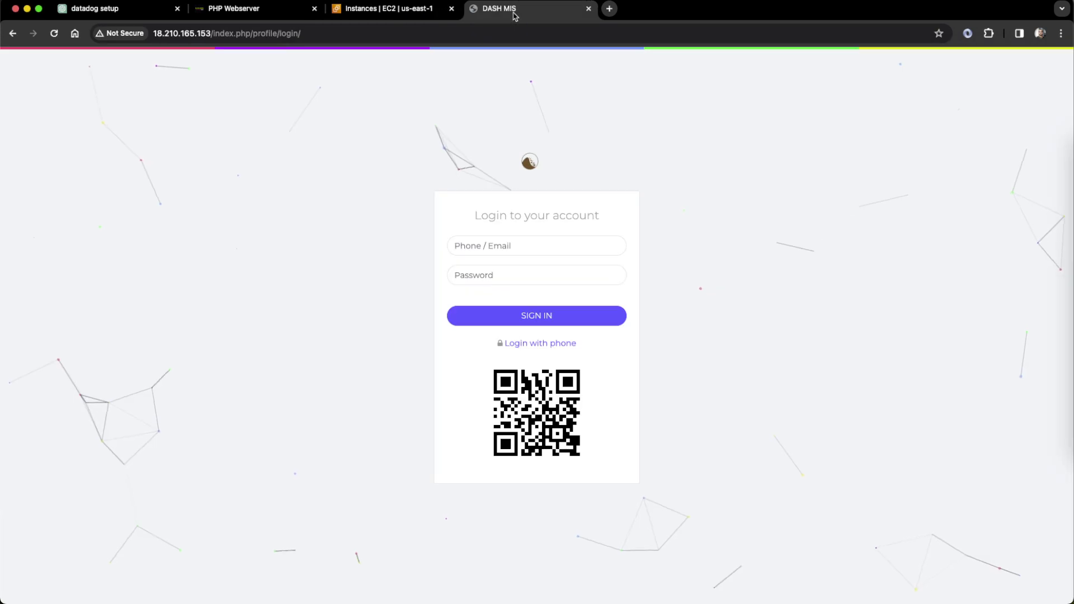
click(410, 31)
key(super+v)
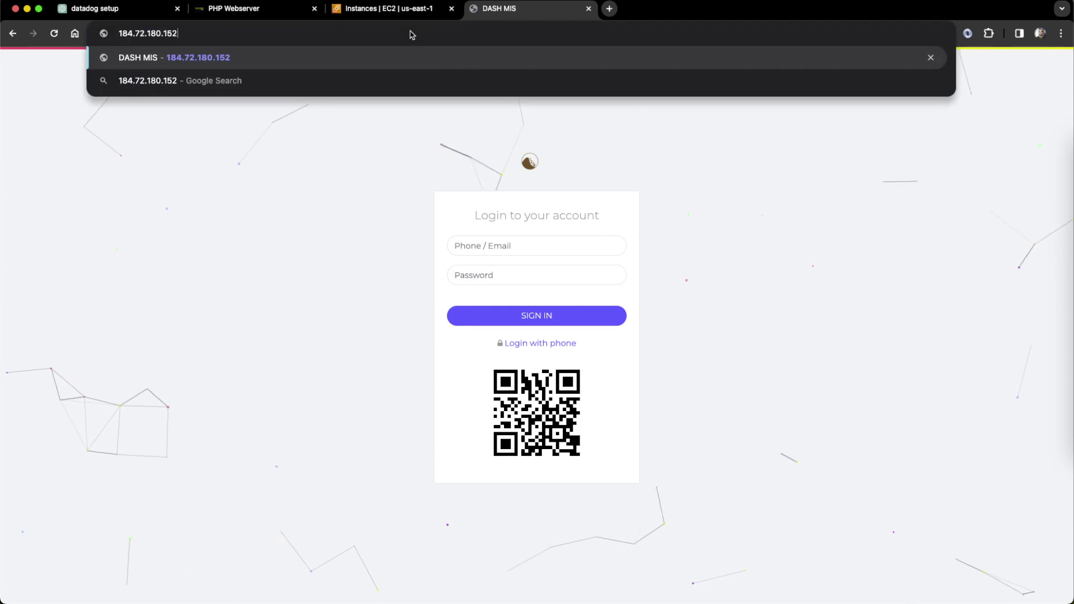
key(Return)
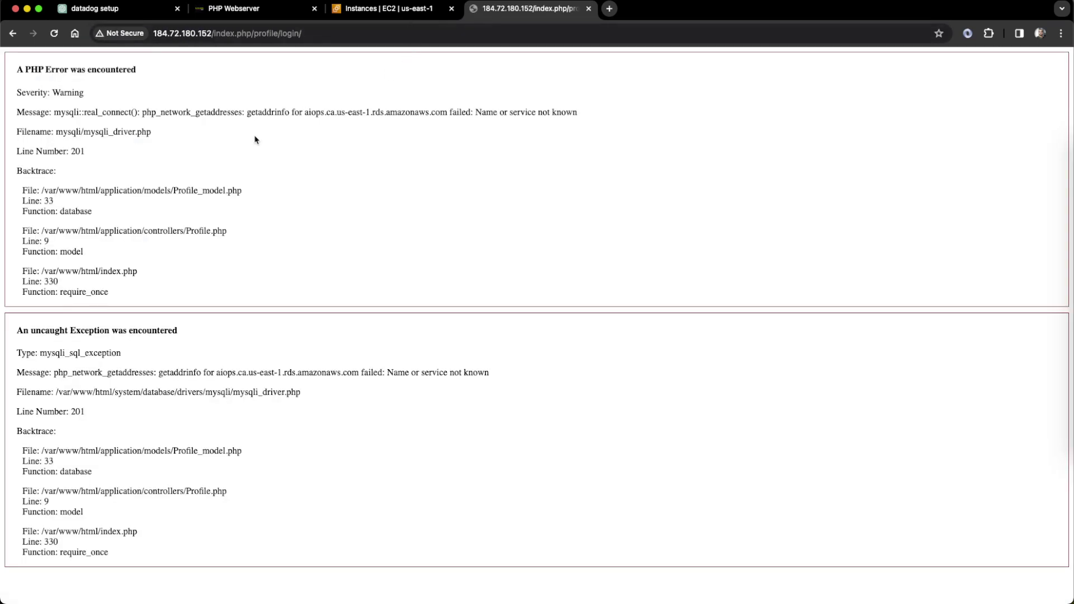
drag(69, 112, 468, 112)
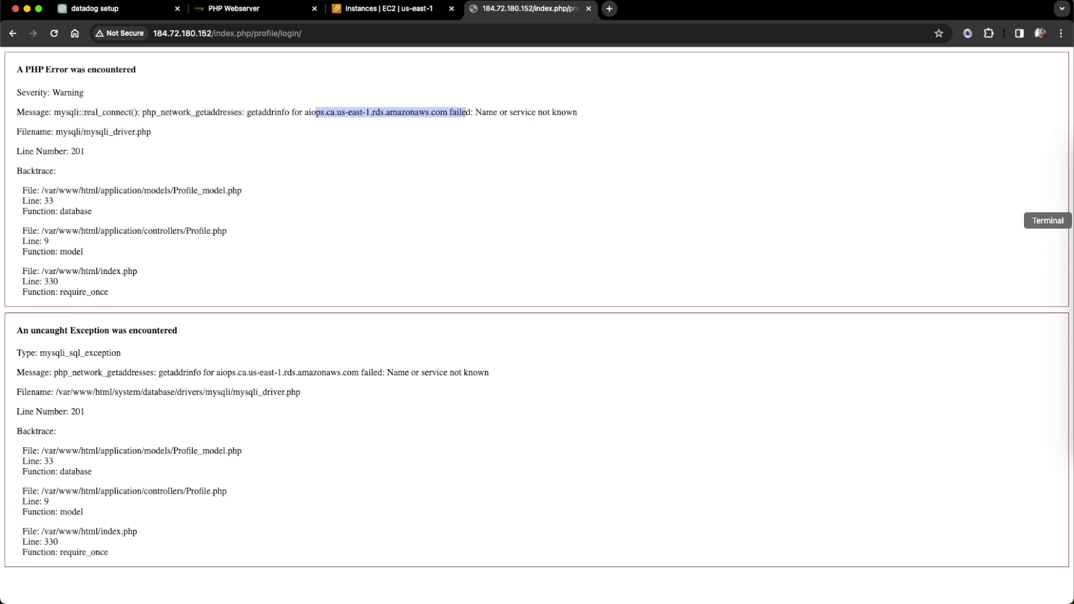
click(1068, 221)
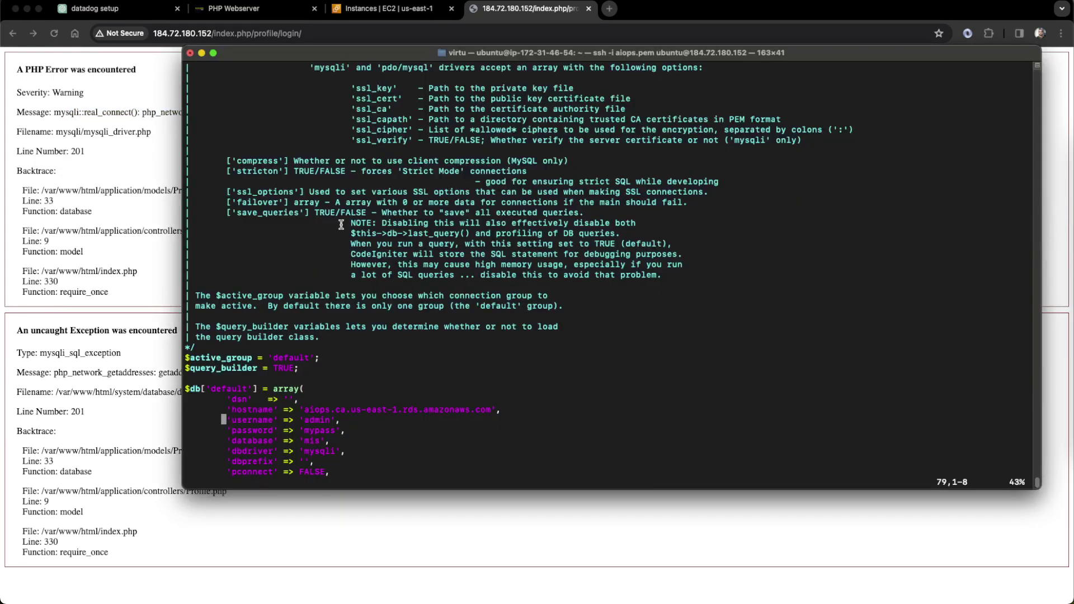
Replace the RDS hostname in database.php with 'localhost'
key(Up)
key(Right)
key(Right)
key(Right)
key(Right)
key(Right)
key(Right)
key(Right)
key(Right)
key(Right)
key(Right)
key(Right)
key(Right)
key(Right)
key(Right)
key(Right)
key(Right)
key(Right)
key(Right)
key(Right)
key(Right)
key(Right)
key(Right)
key(Right)
key(Right)
key(Right)
key(Right)
key(Right)
key(Right)
key(Right)
key(Right)
key(Right)
key(Right)
key(Right)
key(Right)
key(Right)
key(Right)
key(Right)
key(Right)
key(Right)
key(Right)
key(Right)
key(Right)
key(Right)
key(Right)
key(Right)
key(Right)
key(Right)
key(Right)
key(Right)
key(Right)
key(Right)
key(Right)
key(Left)
key(Left)
key(Left)
key(Left)
key(Left)
key(Left)
key(i)
key(Right)
key(Right)
key(Right)
key(Right)
key(Right)
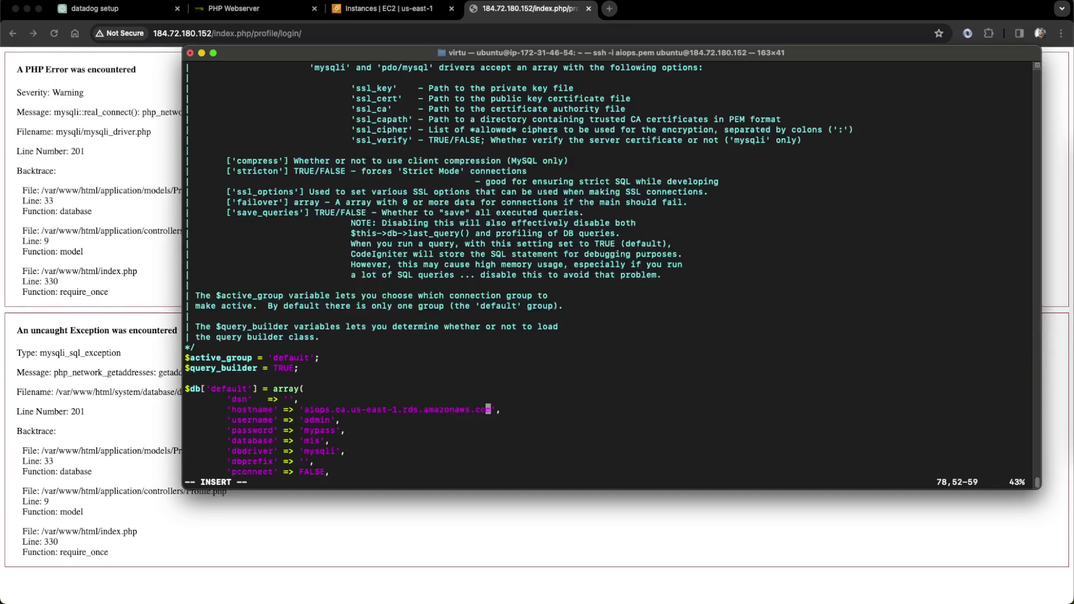
key(Delete)
key(BackSpace)
key(BackSpace)
key(BackSpace)
key(BackSpace)
key(BackSpace)
key(BackSpace)
key(BackSpace)
key(BackSpace)
key(BackSpace)
key(BackSpace)
key(BackSpace)
key(BackSpace)
key(BackSpace)
key(BackSpace)
key(BackSpace)
key(BackSpace)
key(BackSpace)
key(BackSpace)
key(BackSpace)
key(BackSpace)
key(BackSpace)
key(BackSpace)
key(BackSpace)
key(BackSpace)
key(BackSpace)
key(BackSpace)
key(BackSpace)
key(BackSpace)
key(BackSpace)
key(BackSpace)
key(BackSpace)
key(BackSpace)
key(BackSpace)
Set the database username to 'misuser'
key(BackSpace)
key(BackSpace)
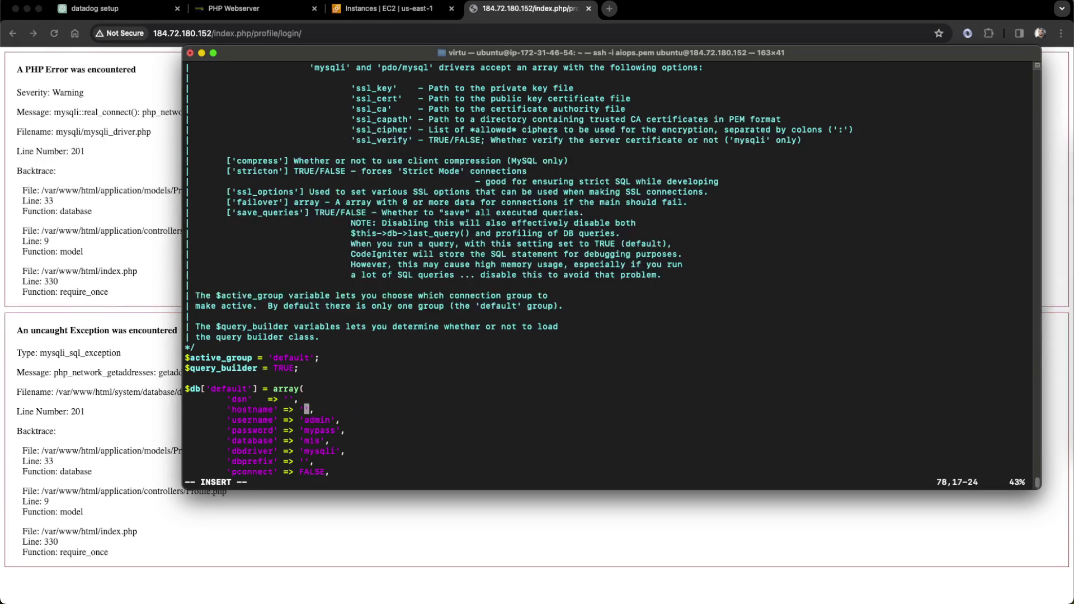
text(localhost)
key(Down)
key(Left)
Enter the new database password and save database.php with :wq
key(Left)
key(BackSpace)
key(BackSpace)
key(BackSpace)
key(BackSpace)
key(BackSpace)
text(misuser)
key(Down)
key(Left)
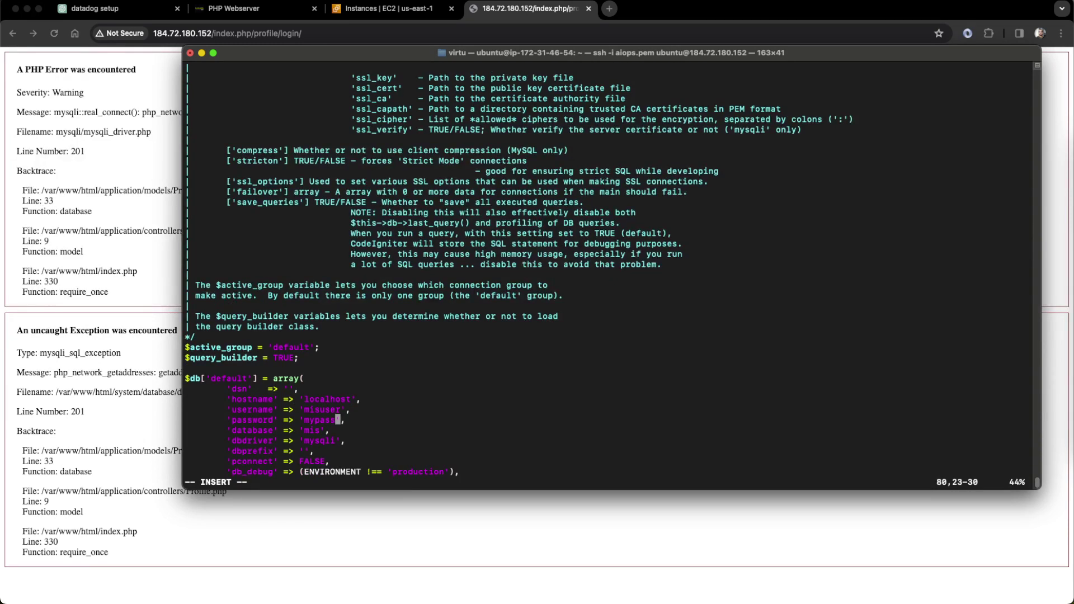
key(BackSpace)
key(BackSpace)
key(BackSpace)
key(BackSpace)
key(BackSpace)
key(BackSpace)
key(Escape)
text(:wq)
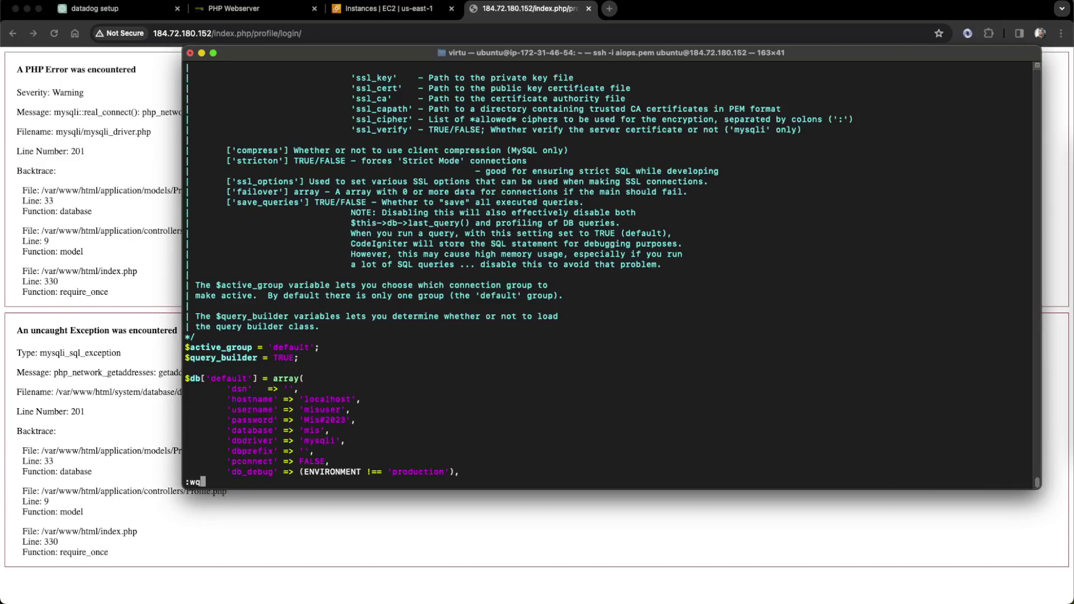
key(Return)
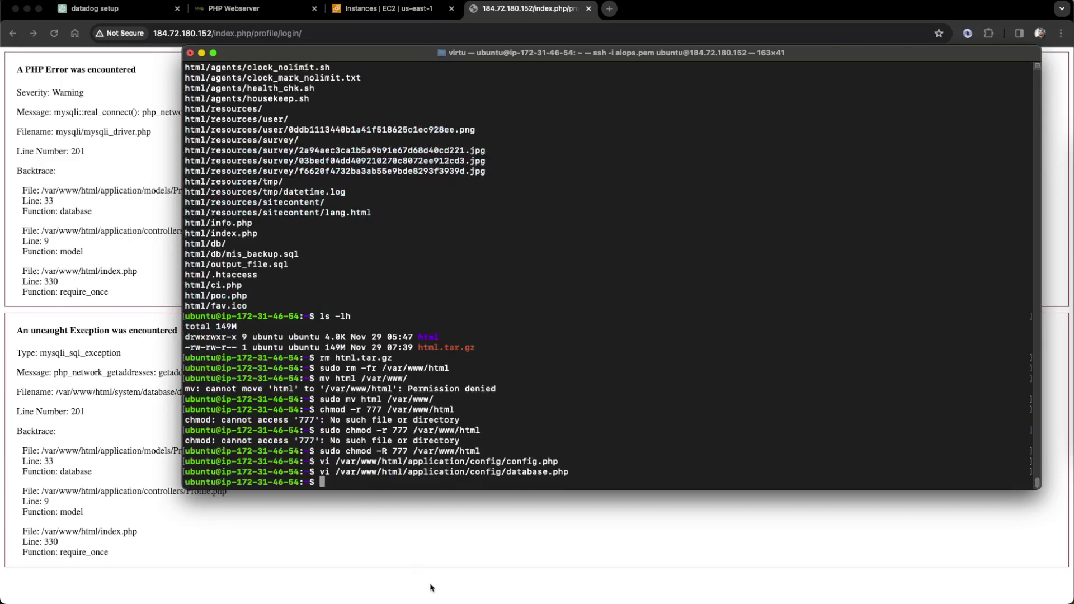
click(428, 538)
Reload the site, note the missing 'mis.lang' table error, and check the directory with pwd
click(54, 35)
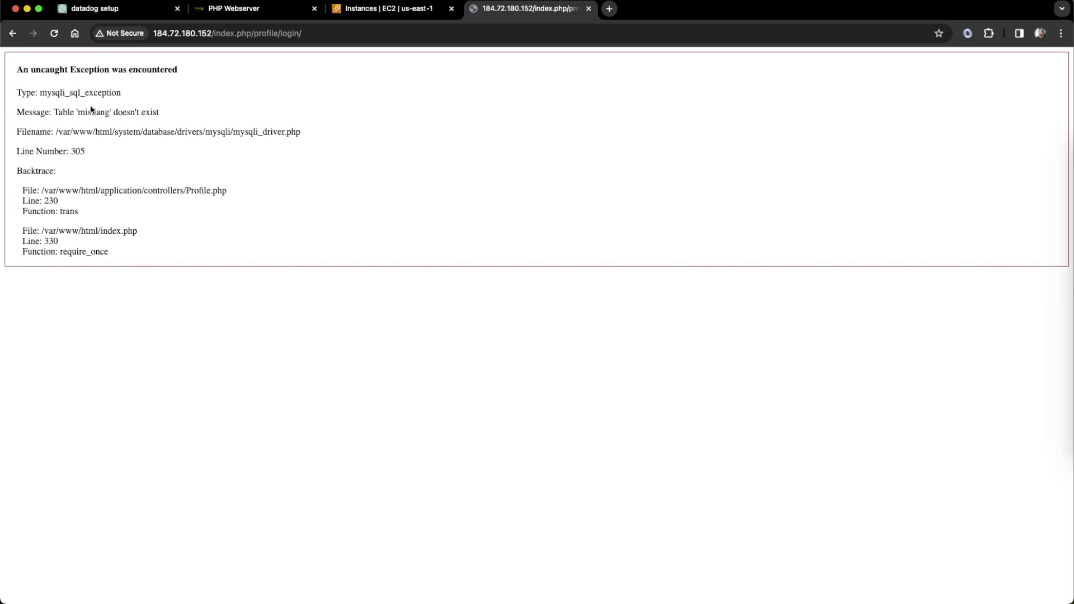
drag(78, 112, 124, 126)
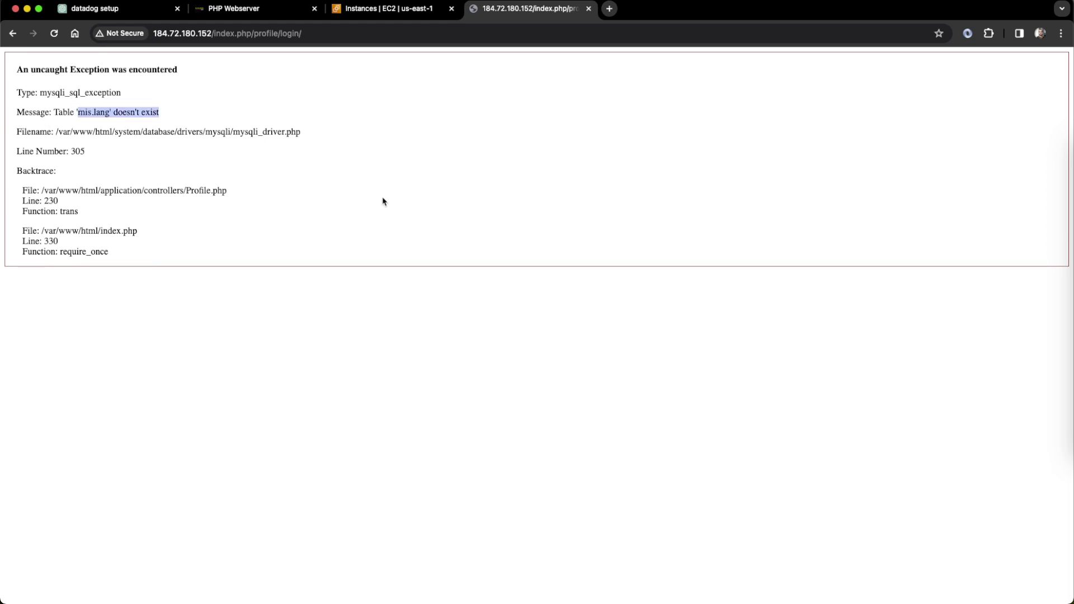
click(1068, 224)
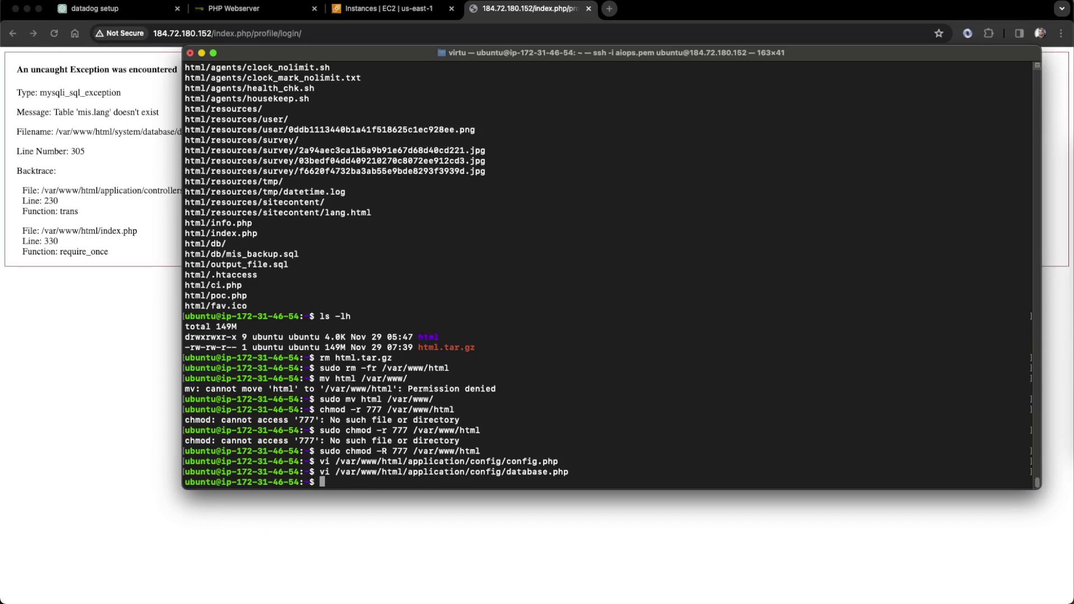
text(pwd)
key(Return)
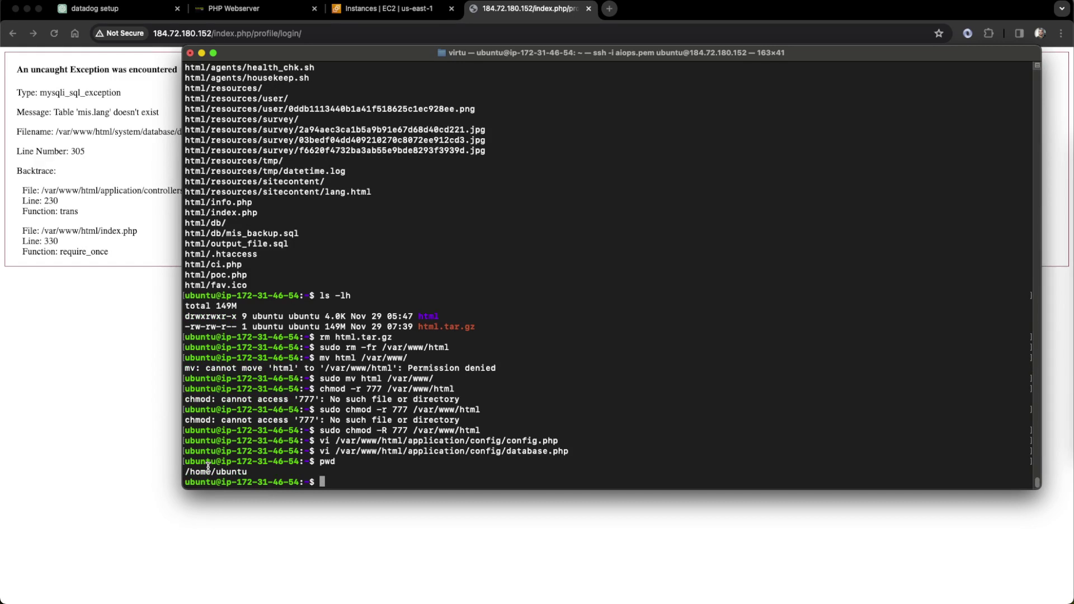
Change into /var/www/html and list its contents with ls -lh
drag(199, 472, 248, 472)
click(337, 451)
text(cd)
drag(336, 452, 408, 452)
key(super+c)
key(super+v)
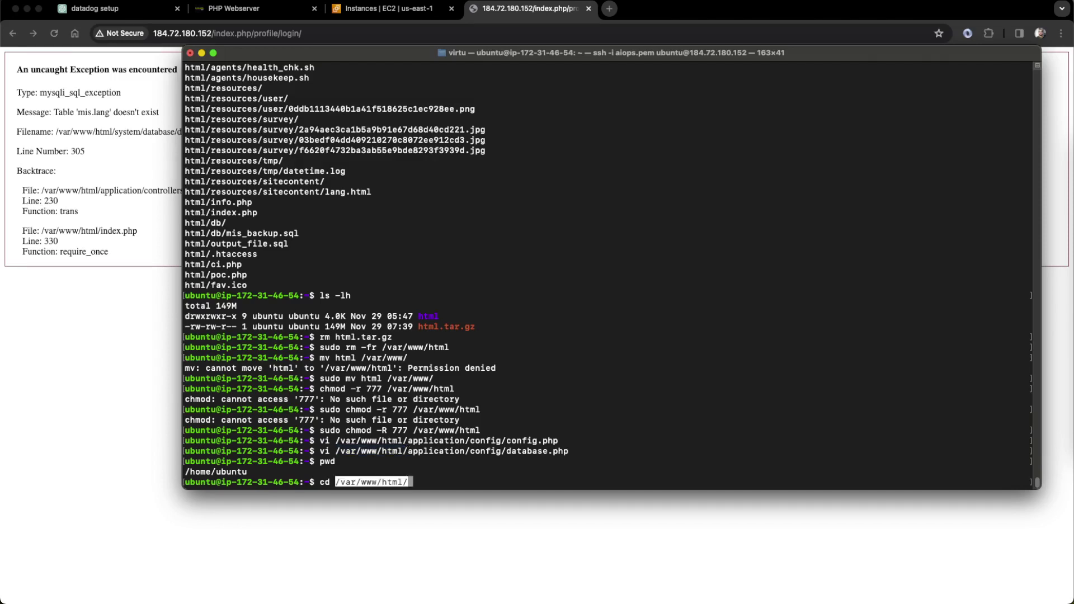
key(Return)
text(ls -lh)
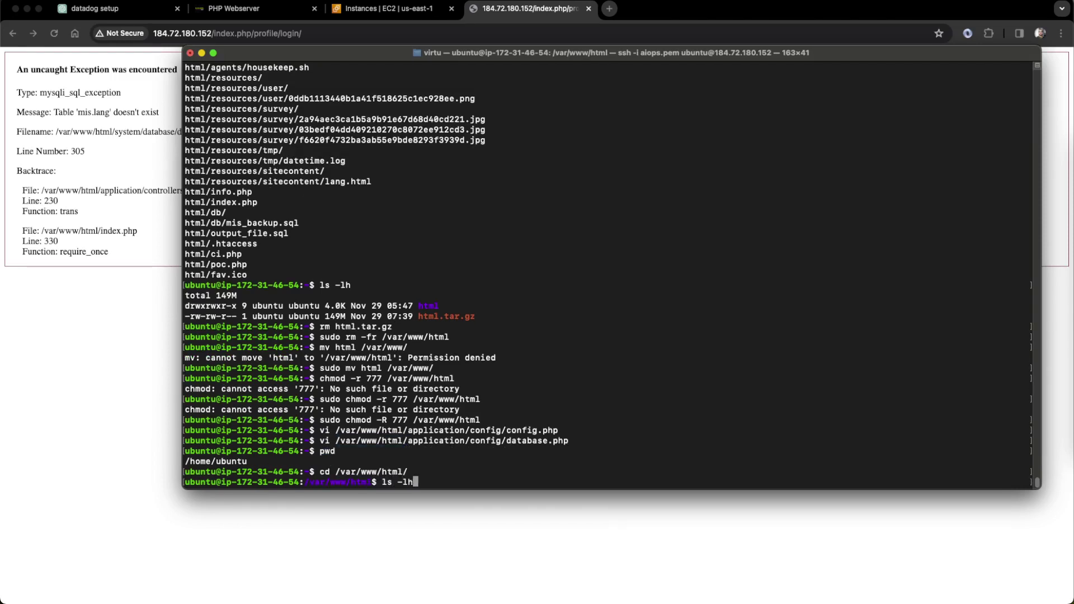
key(Return)
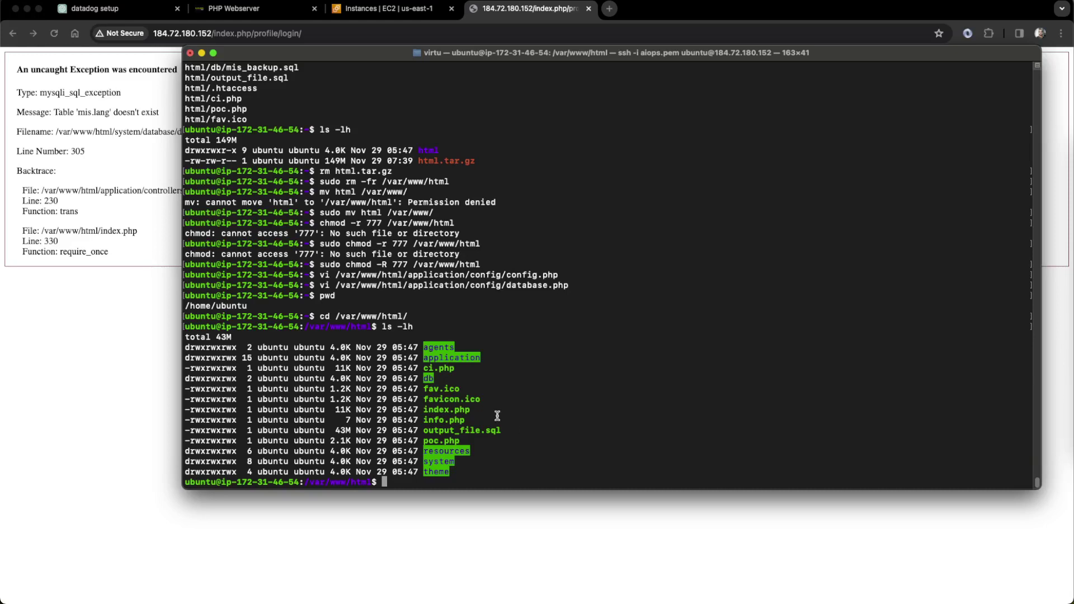
Move into the db folder and list it, revealing the 43M mis_backup.sql dump
double_click(432, 361)
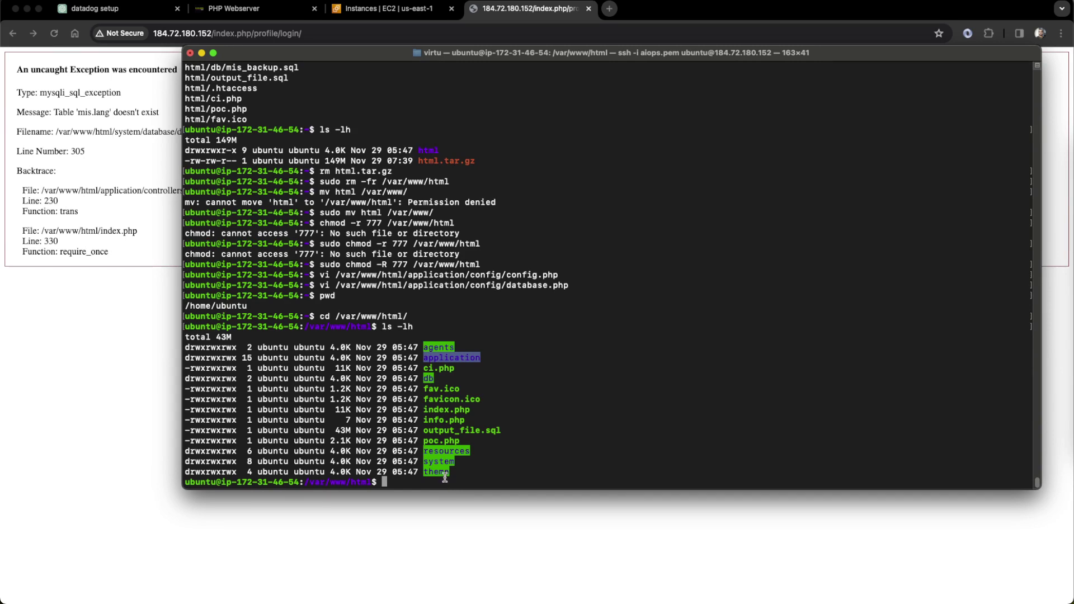
double_click(428, 379)
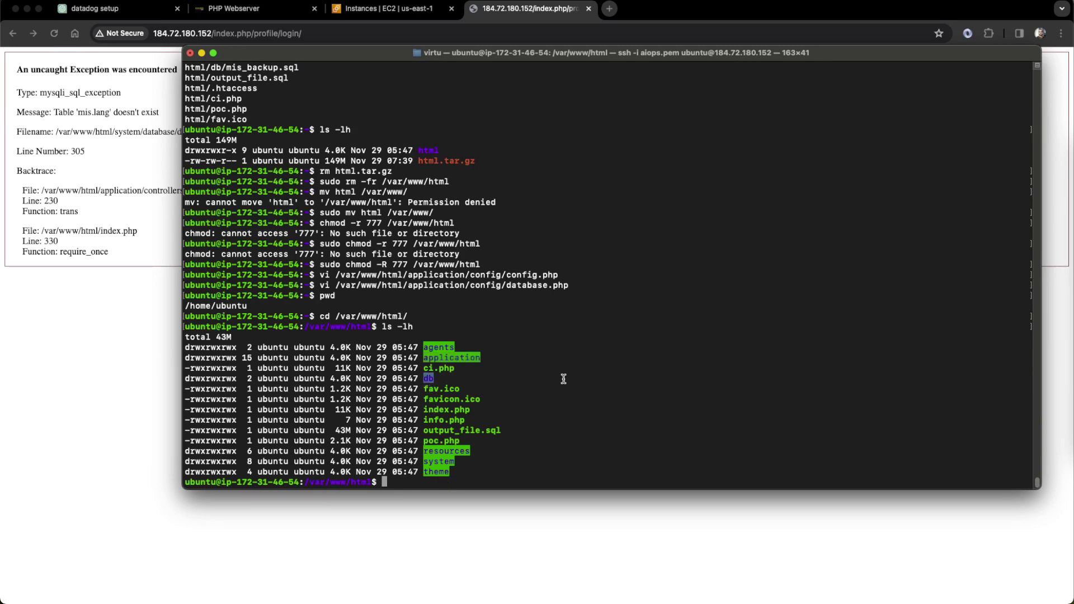
text(cd db/)
key(Return)
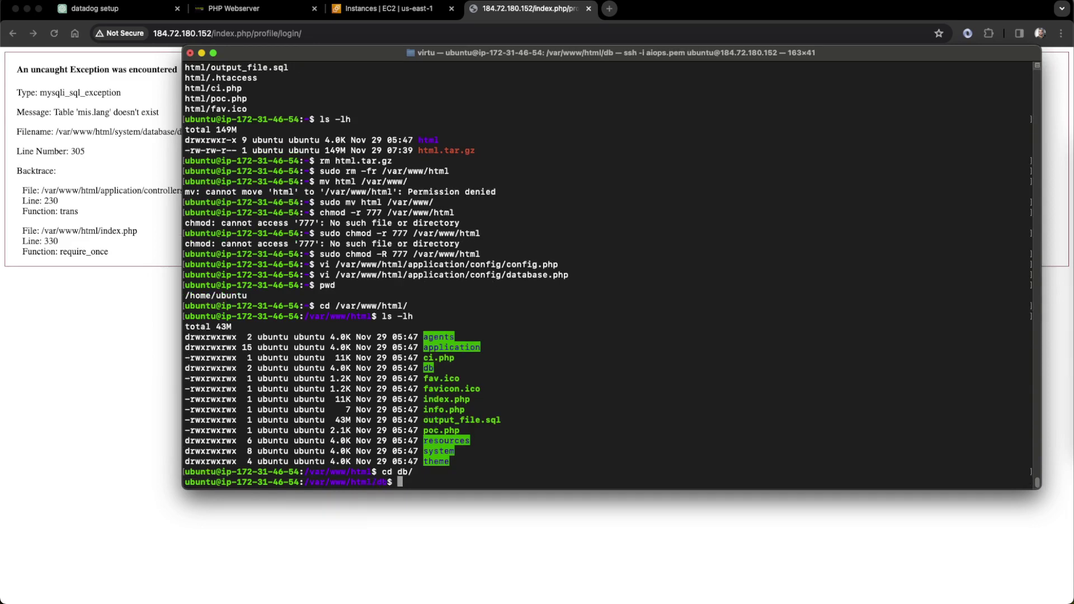
text(ls -lh)
key(Return)
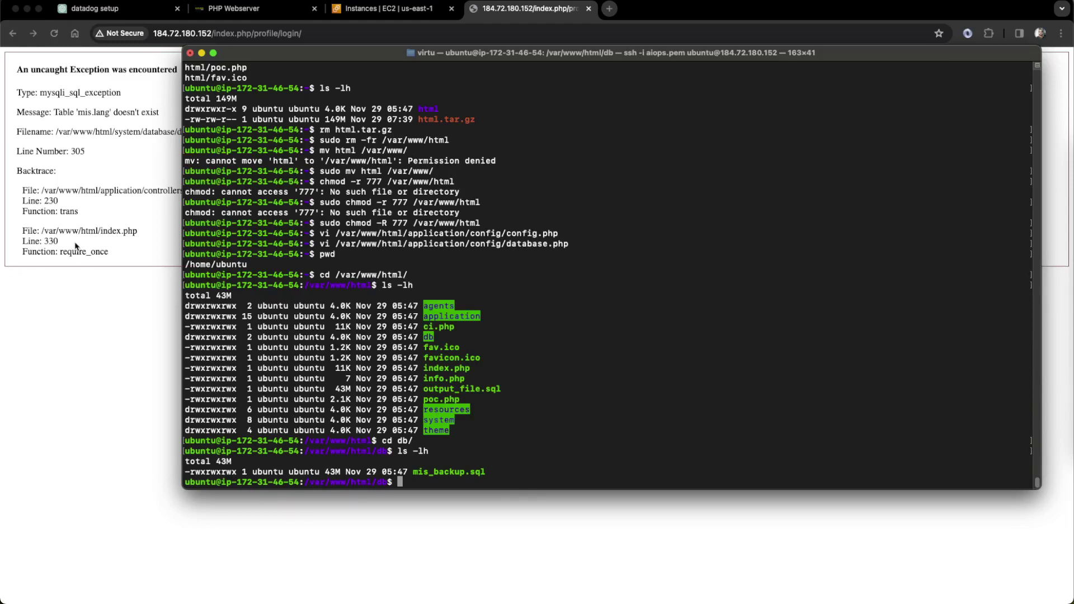
scroll(683, 243, up, 15)
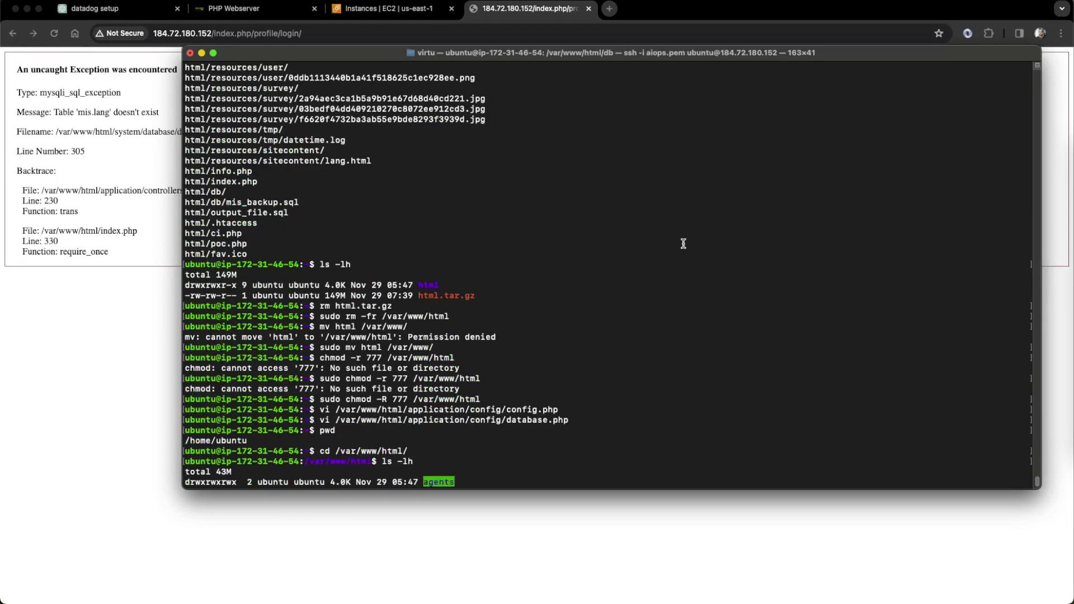
scroll(684, 243, down, 20)
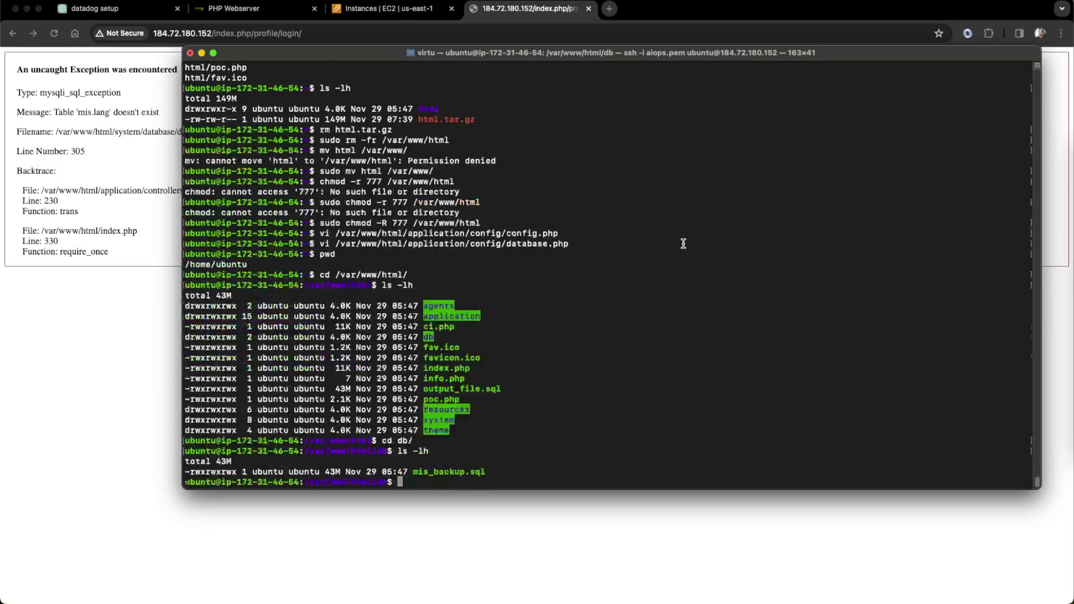
Ask ChatGPT how to import the SQL dump using the database user and password, and copy its mysql command
click(131, 174)
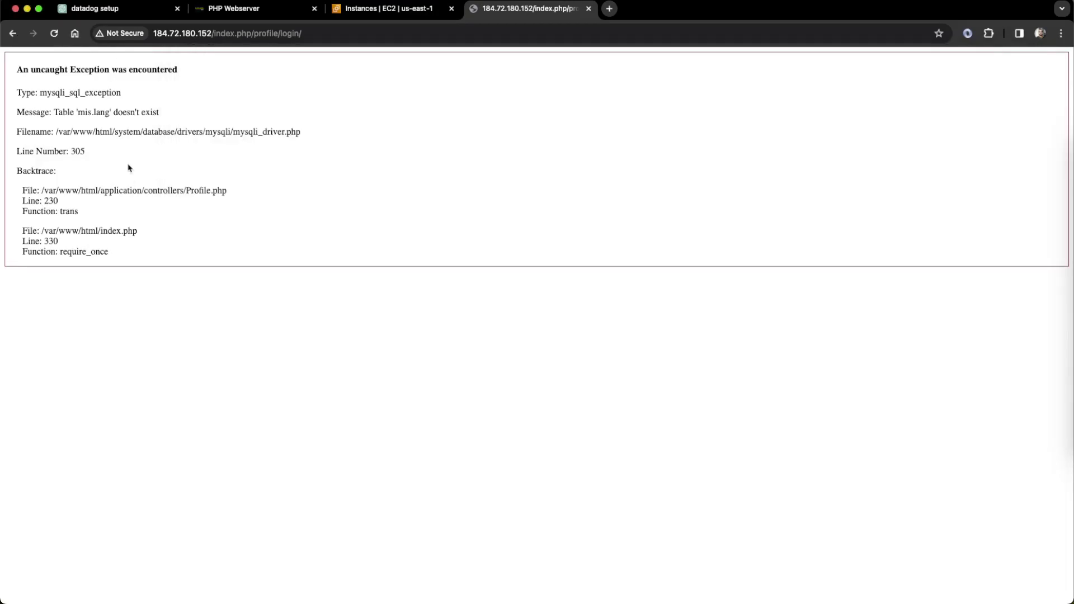
click(115, 10)
scroll(573, 344, up, 3)
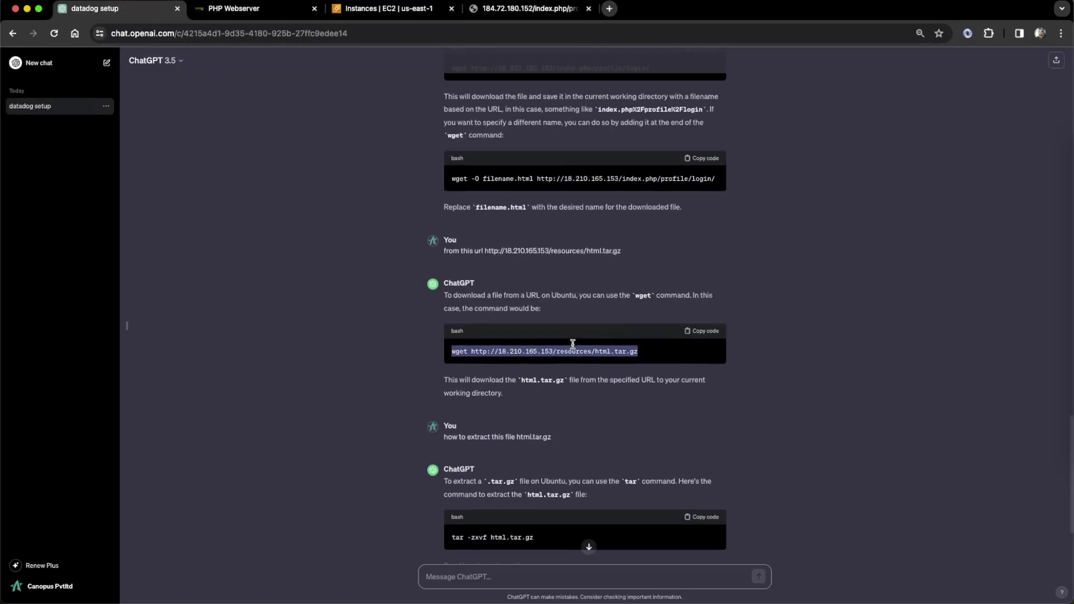
scroll(573, 347, up, 6)
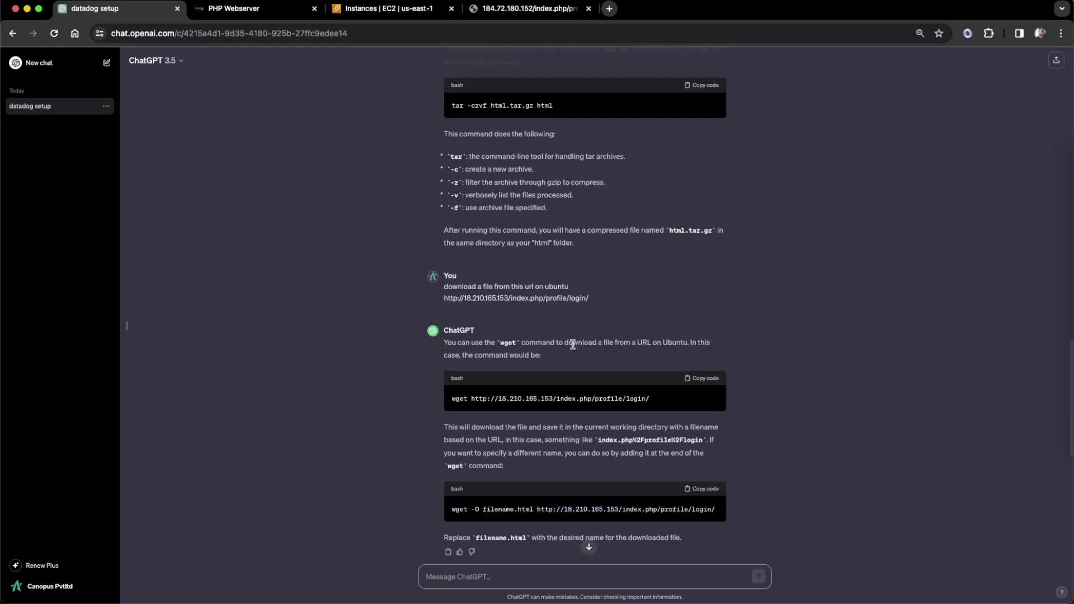
scroll(574, 344, up, 2)
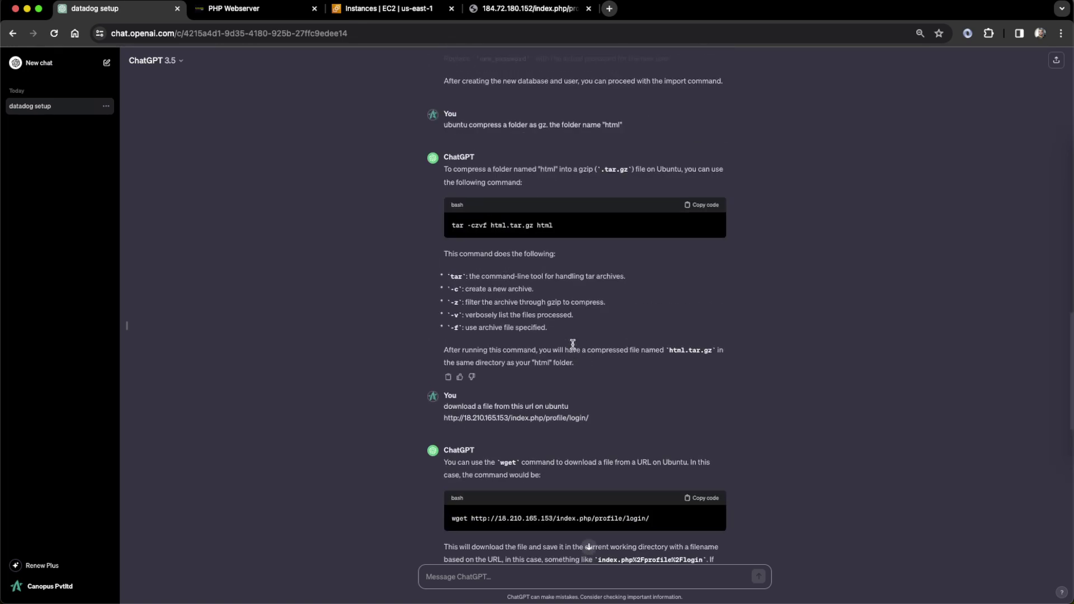
scroll(573, 344, down, 10)
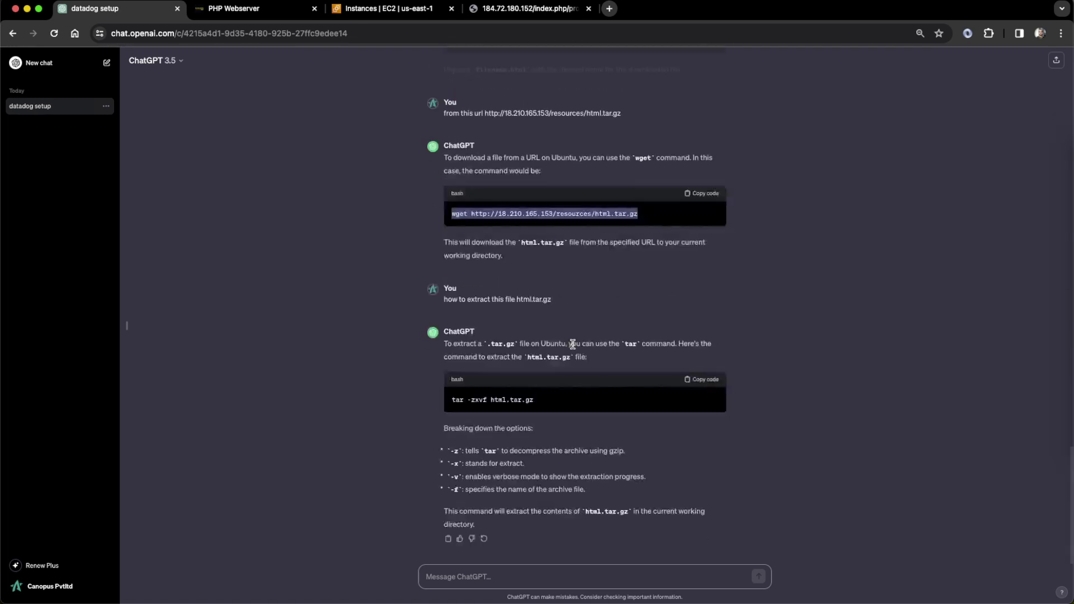
click(496, 575)
text(how)
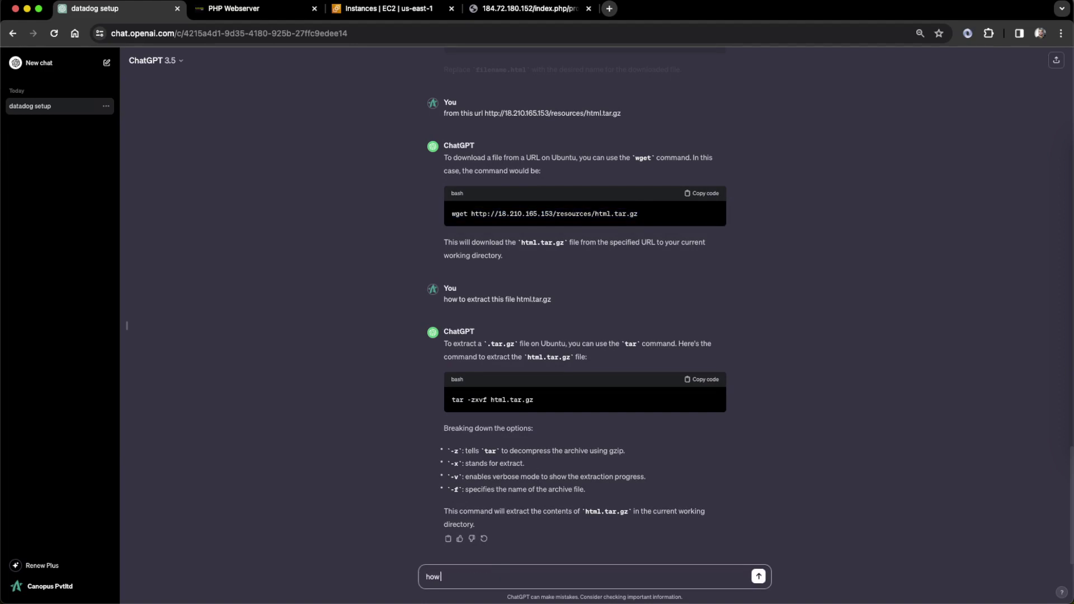
text( to import sql dump to mysql db w)
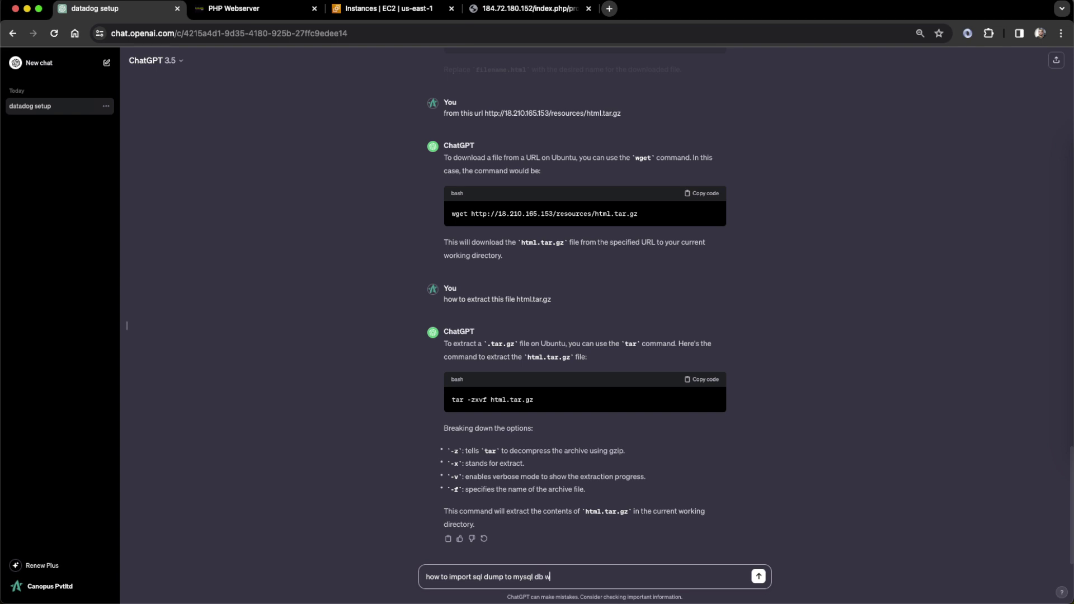
text(ith user)
text( ')
text(m)
text(isuse)
text(r" password)
text( ")
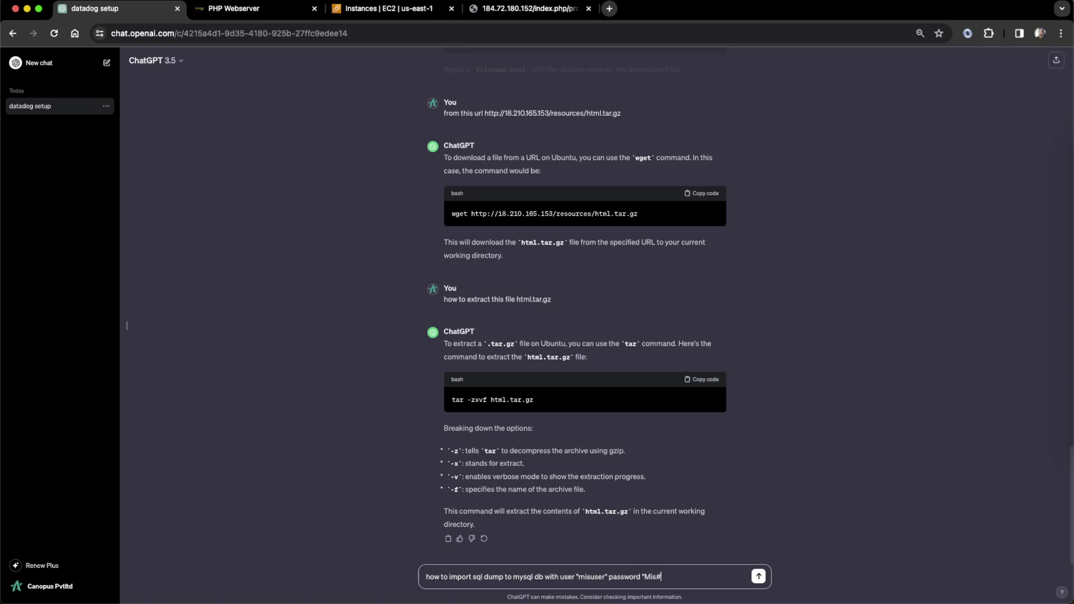
key(Return)
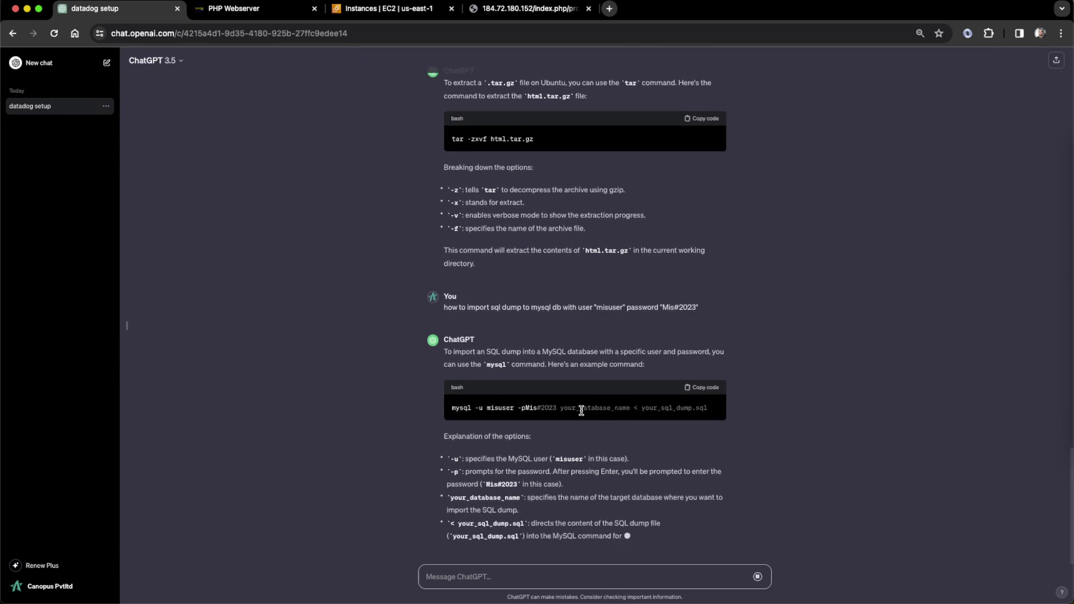
double_click(582, 408)
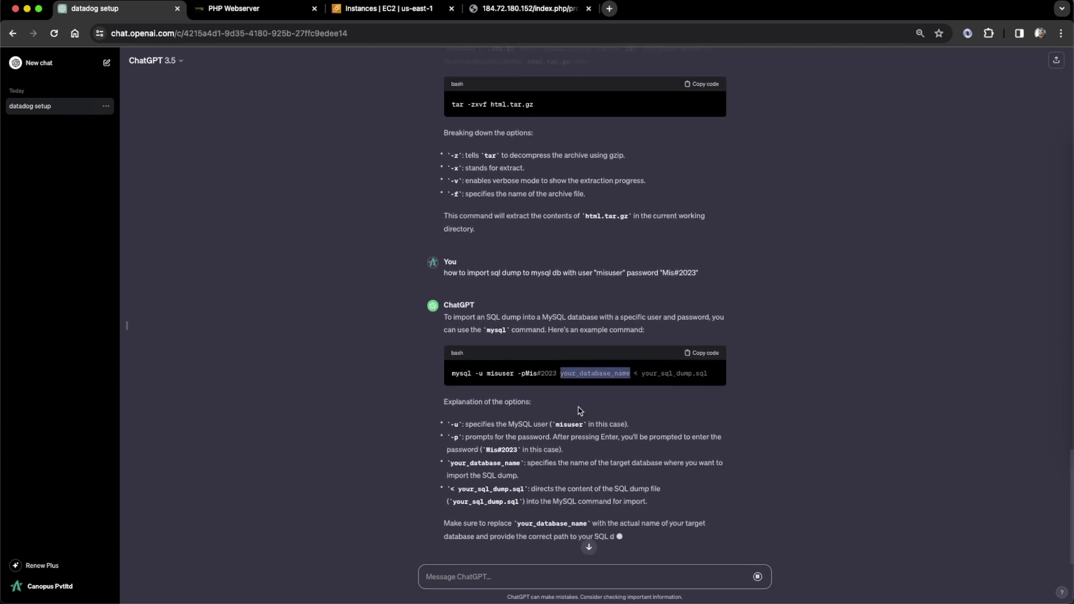
click(708, 353)
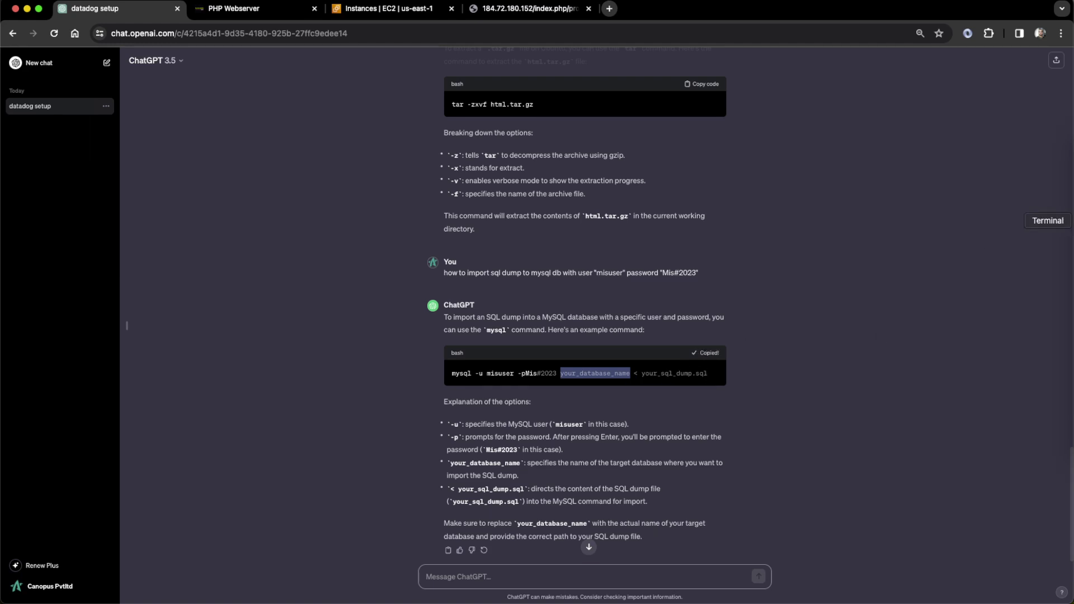
click(1059, 221)
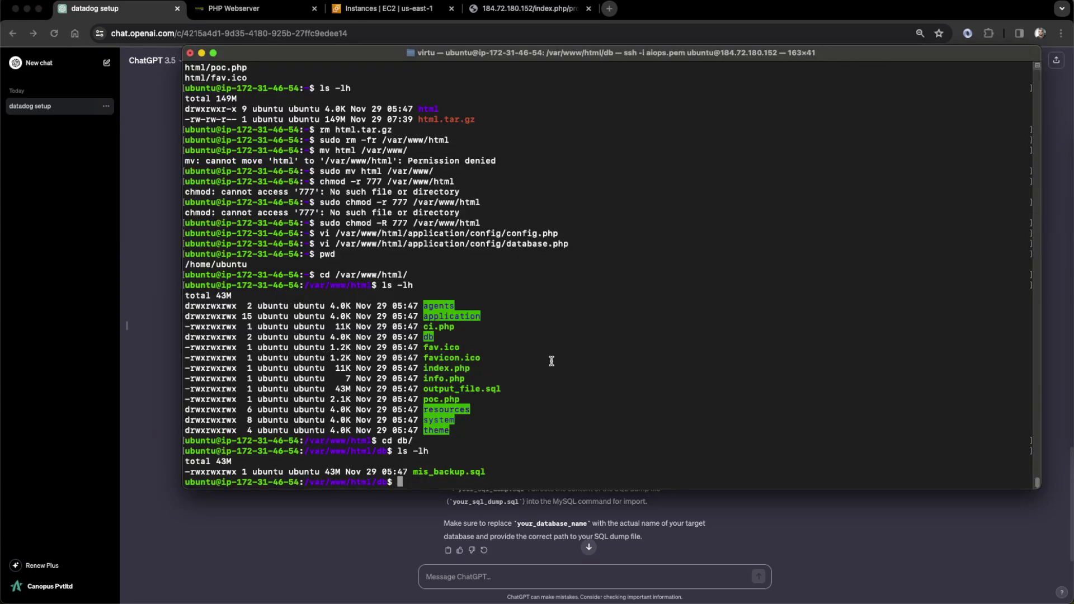
Paste the mysql import command, fill in mis_backup.sql and the mis database, and run it
key(super+v)
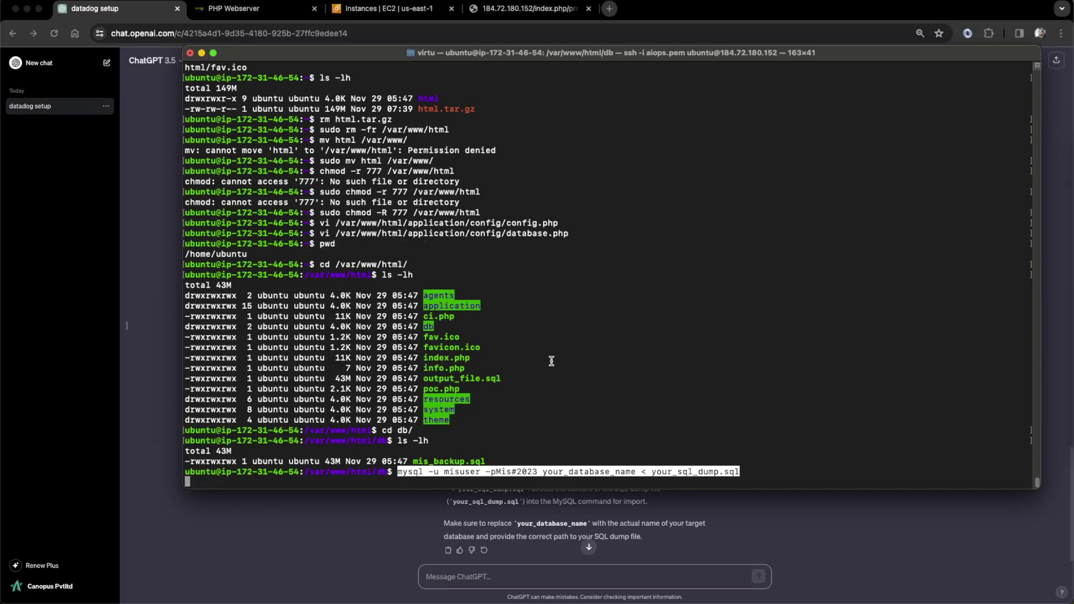
key(End)
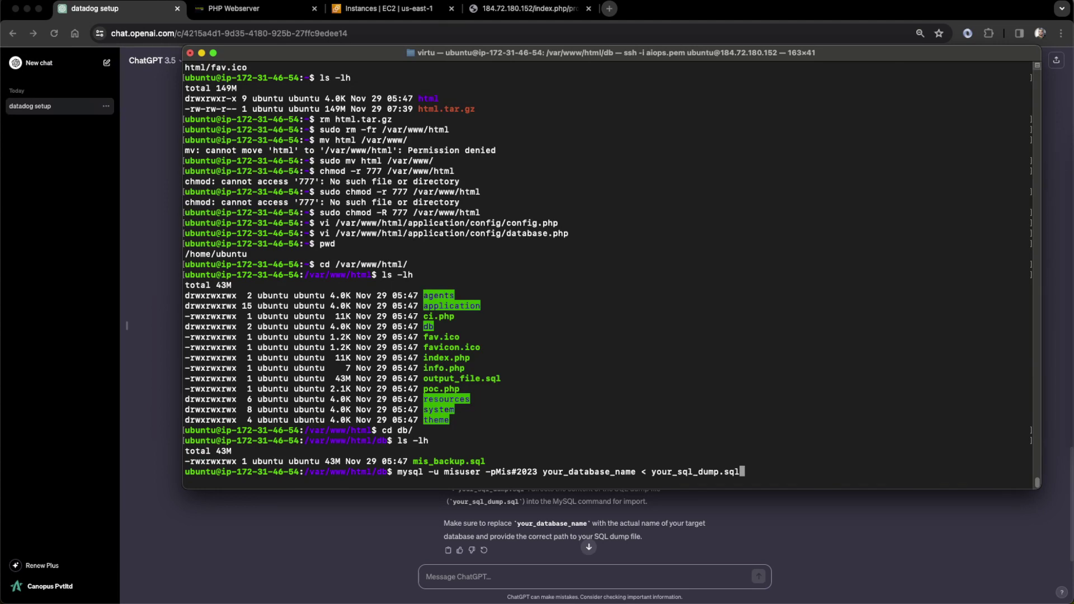
key(BackSpace)
key(BackSpace)
key(BackSpace)
key(BackSpace)
key(BackSpace)
key(BackSpace)
key(BackSpace)
key(BackSpace)
key(BackSpace)
key(BackSpace)
key(BackSpace)
key(BackSpace)
key(BackSpace)
key(BackSpace)
key(BackSpace)
key(BackSpace)
key(BackSpace)
key(BackSpace)
text(mu)
key(BackSpace)
text(y)
key(Tab)
key(Left)
key(Left)
key(Left)
key(Left)
key(Left)
key(Left)
key(Left)
key(Left)
key(Left)
key(Left)
key(Left)
key(Left)
key(Left)
key(Left)
key(Left)
key(Left)
key(Left)
key(BackSpace)
key(BackSpace)
key(BackSpace)
key(BackSpace)
key(BackSpace)
key(BackSpace)
key(BackSpace)
key(BackSpace)
key(BackSpace)
key(BackSpace)
key(BackSpace)
key(BackSpace)
key(BackSpace)
key(BackSpace)
key(BackSpace)
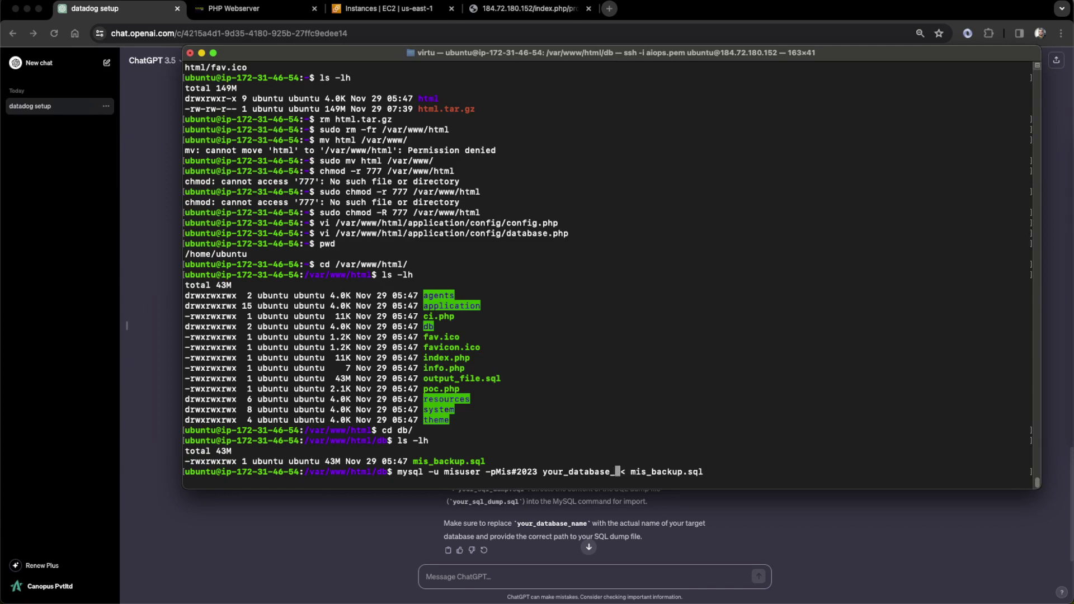
key(BackSpace)
key(BackSpace)
key(BackSpace)
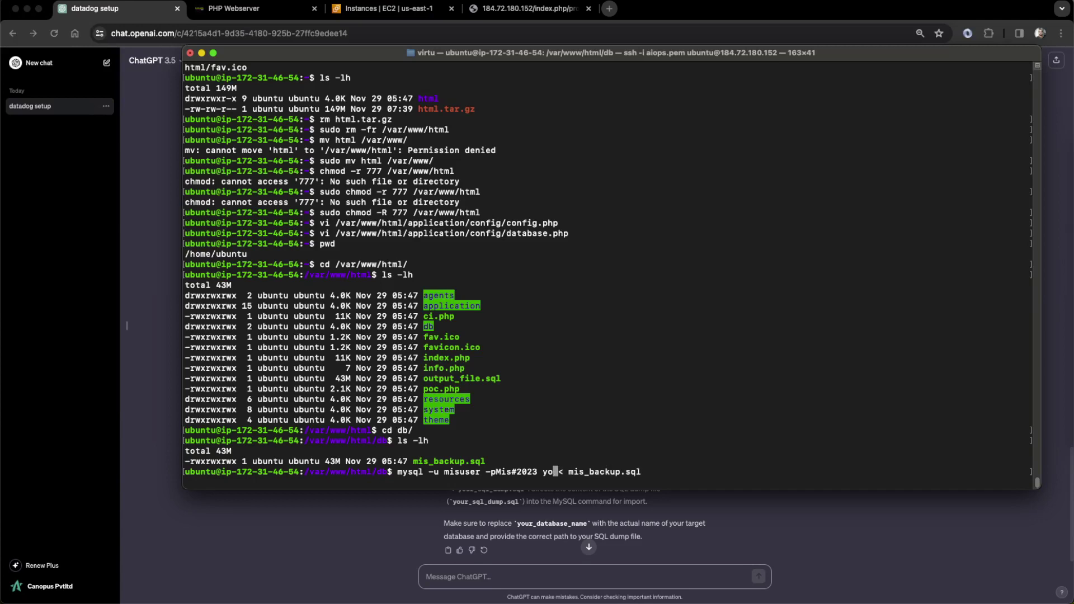
text(mis)
key(Return)
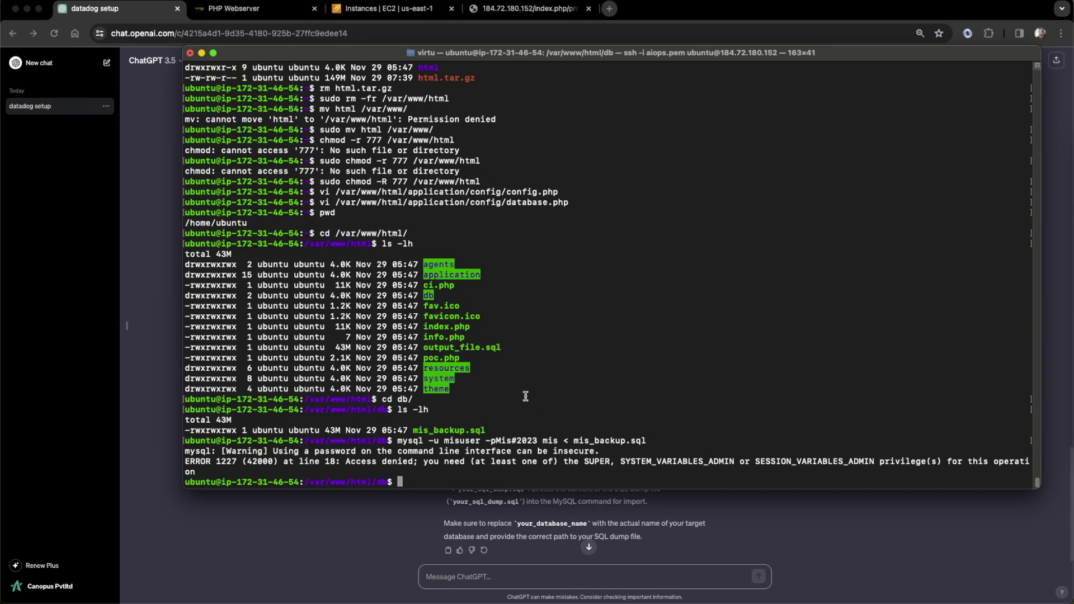
Rerun the import as sudo mysql -u root mis < mis_backup.sql, dropping the password
key(Up)
key(Left)
key(Left)
key(Left)
key(Left)
key(Left)
key(Left)
key(Left)
key(Left)
key(Left)
key(Left)
key(Left)
key(Left)
key(Left)
key(Left)
key(Left)
key(Left)
key(Left)
key(Left)
key(Left)
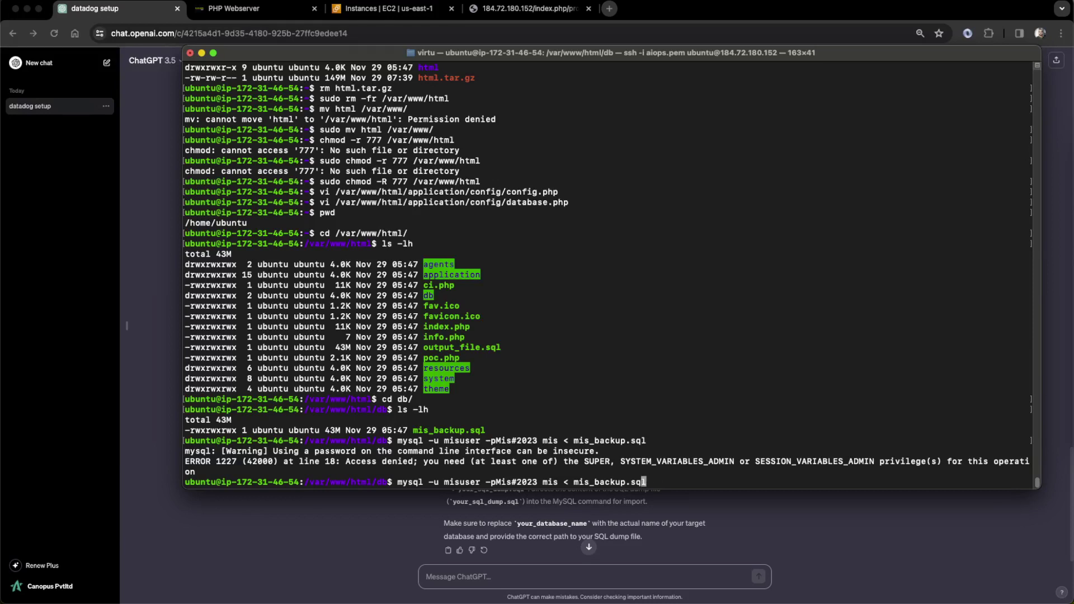
key(Left)
key(Left)
key(BackSpace)
key(BackSpace)
key(BackSpace)
key(BackSpace)
key(BackSpace)
key(BackSpace)
key(BackSpace)
key(BackSpace)
key(BackSpace)
key(BackSpace)
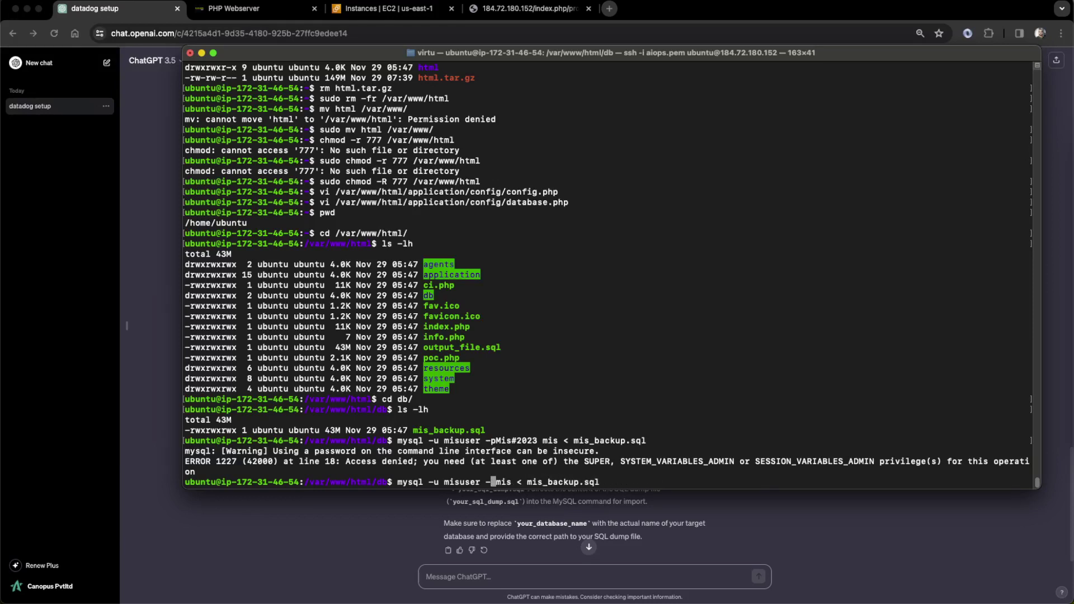
key(BackSpace)
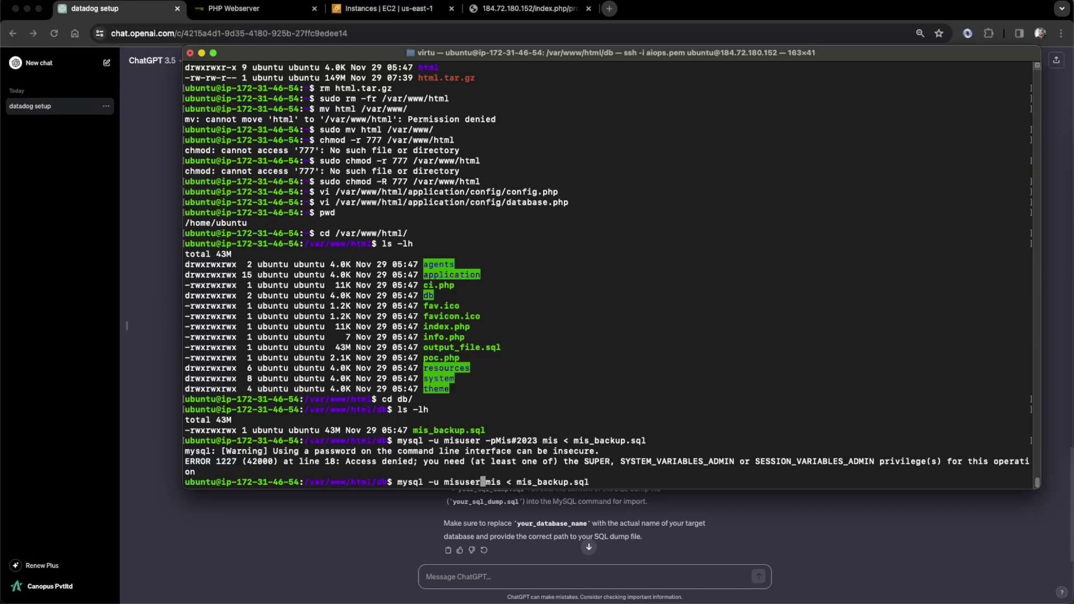
key(Left)
key(Left)
key(Left)
key(Right)
key(Right)
key(Right)
key(BackSpace)
key(BackSpace)
key(BackSpace)
key(BackSpace)
key(BackSpace)
key(BackSpace)
key(BackSpace)
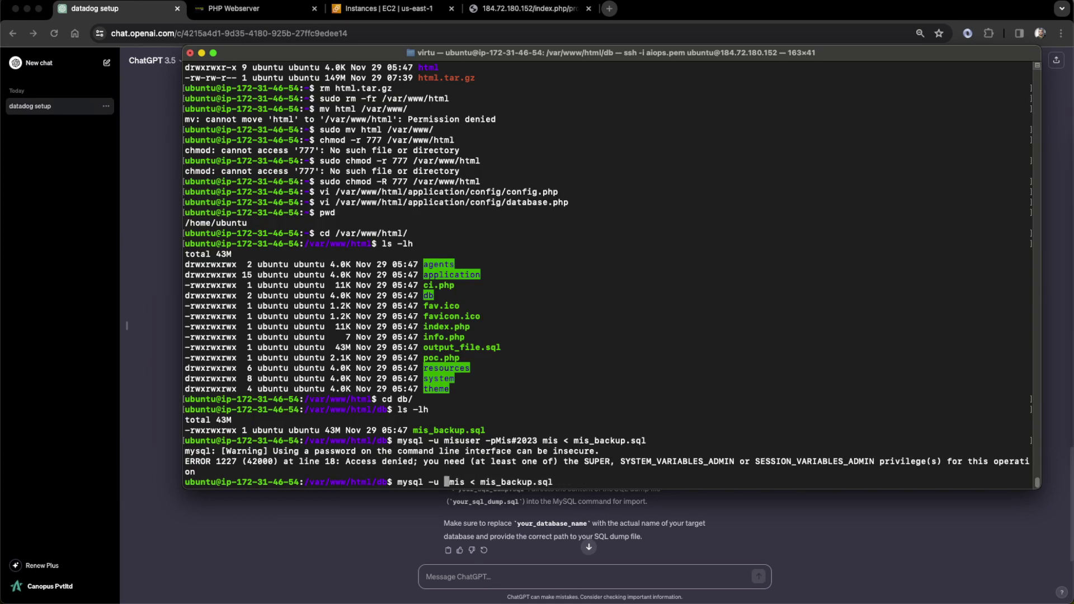
text(root)
key(Left)
key(Left)
key(Left)
key(Left)
key(Left)
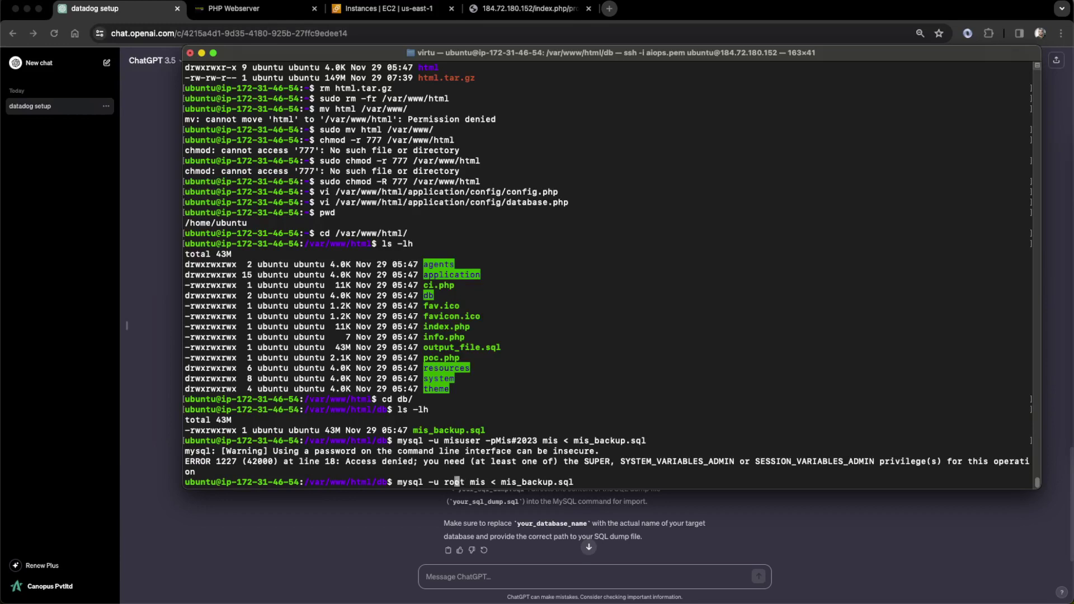
key(Left)
key(Left)
key(Left)
key(Left)
key(Left)
key(Left)
text(sudo)
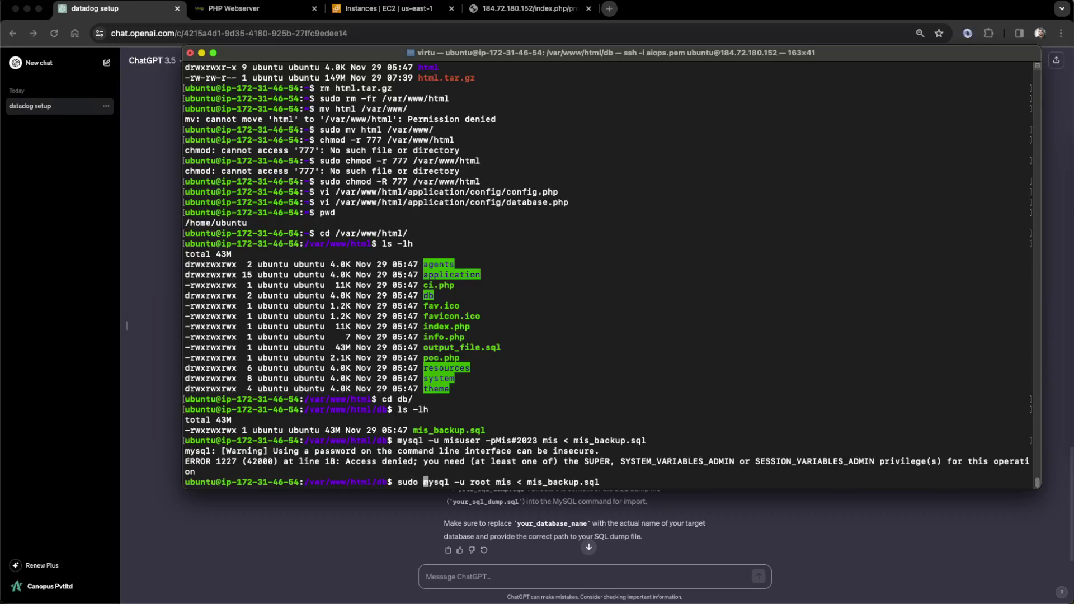
key(Return)
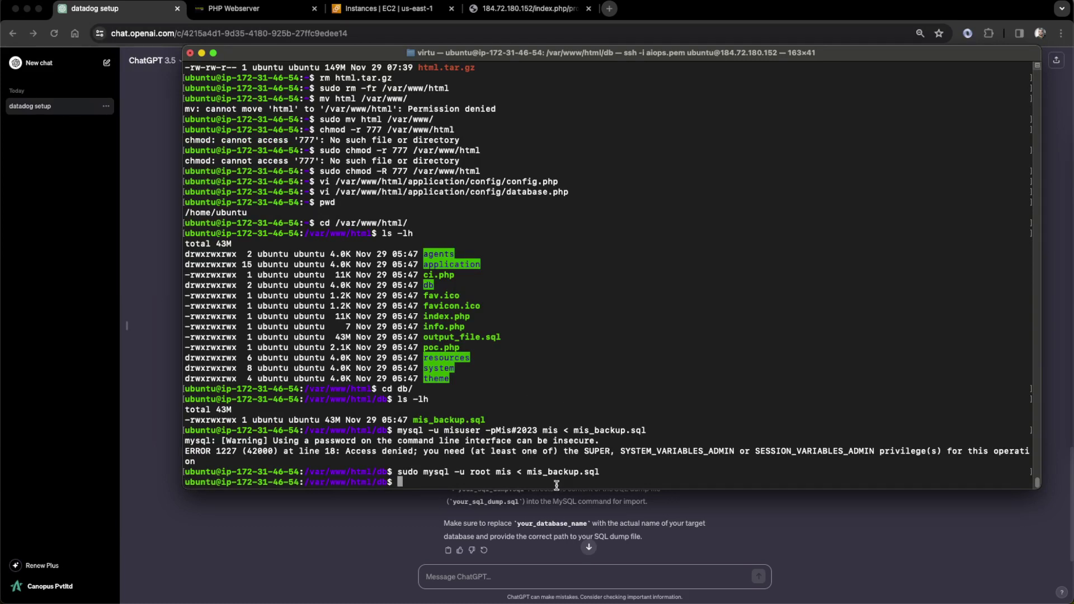
click(414, 521)
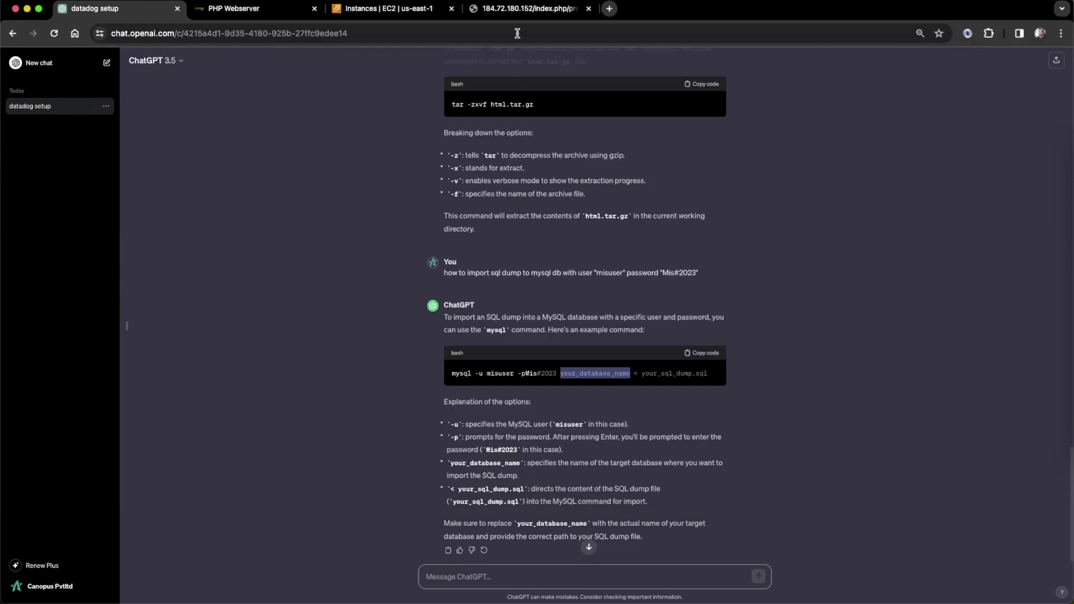
Reload the DASH MIS login page and enter the account phone number
click(523, 9)
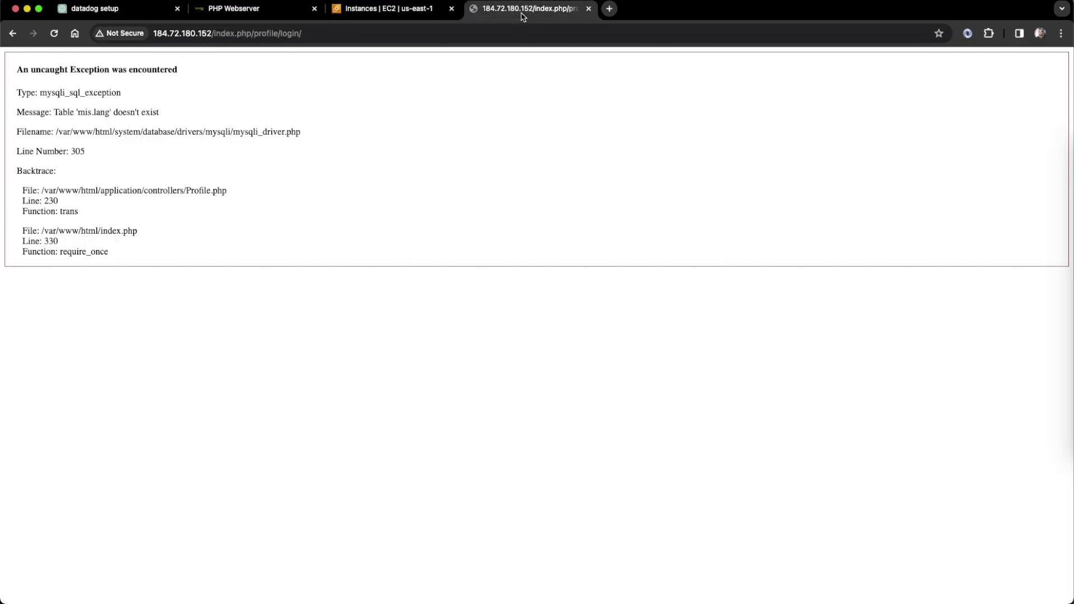
click(55, 35)
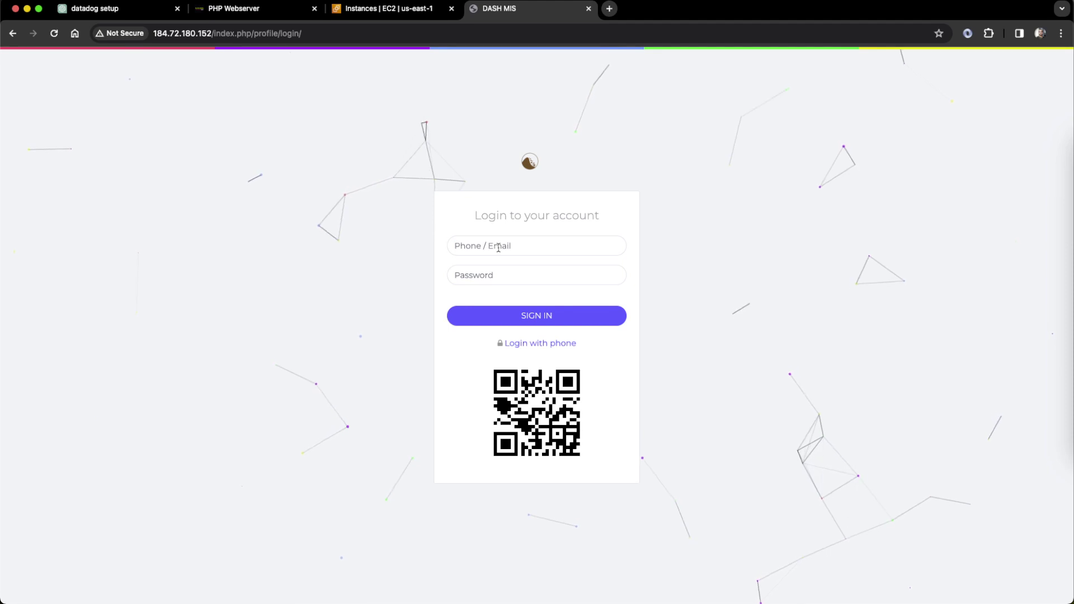
click(499, 247)
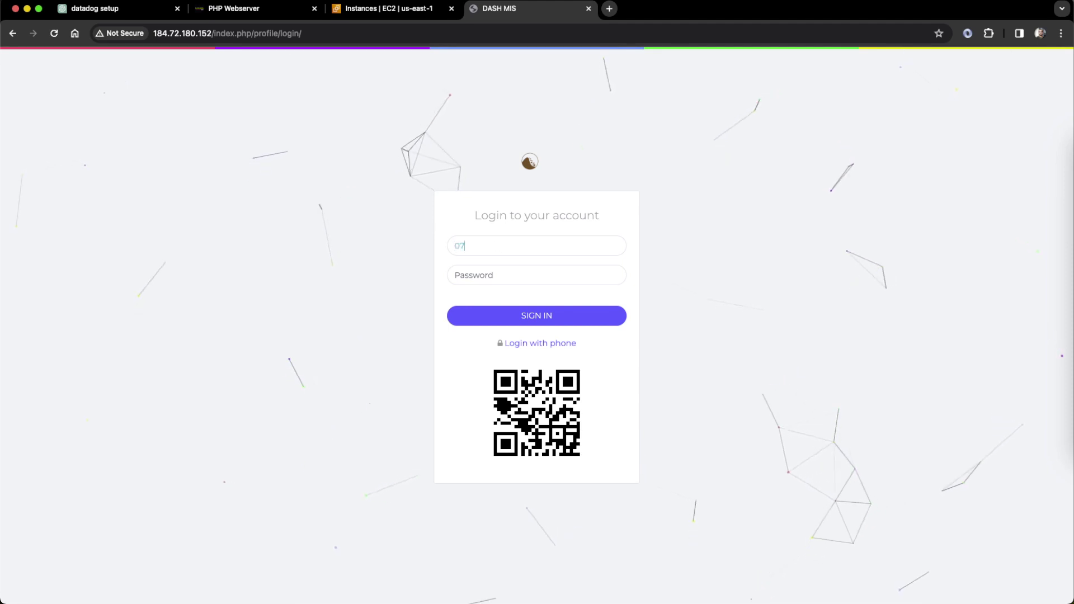
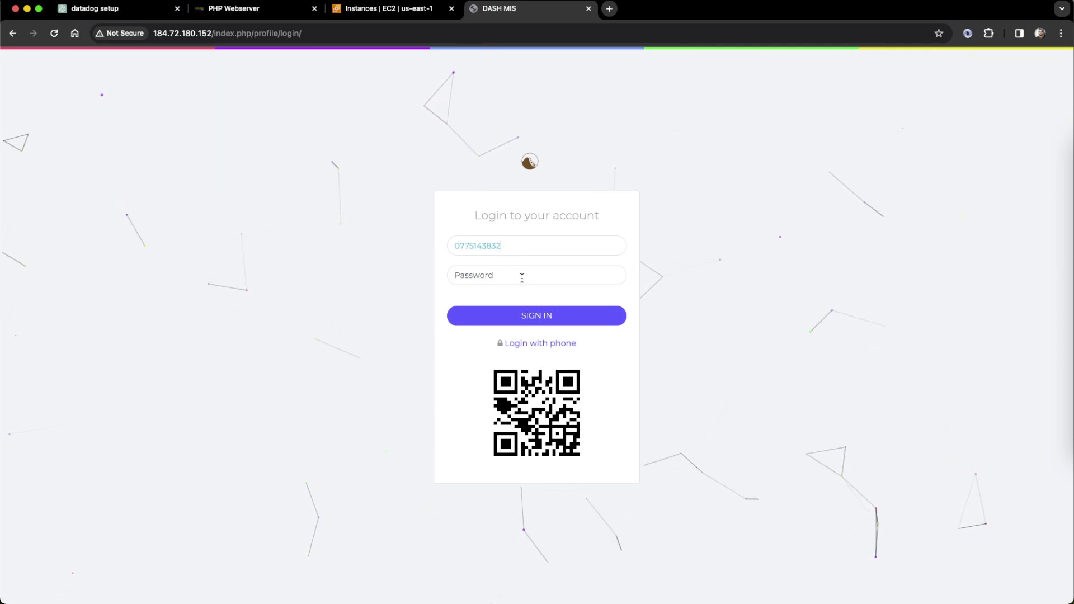
click(429, 35)
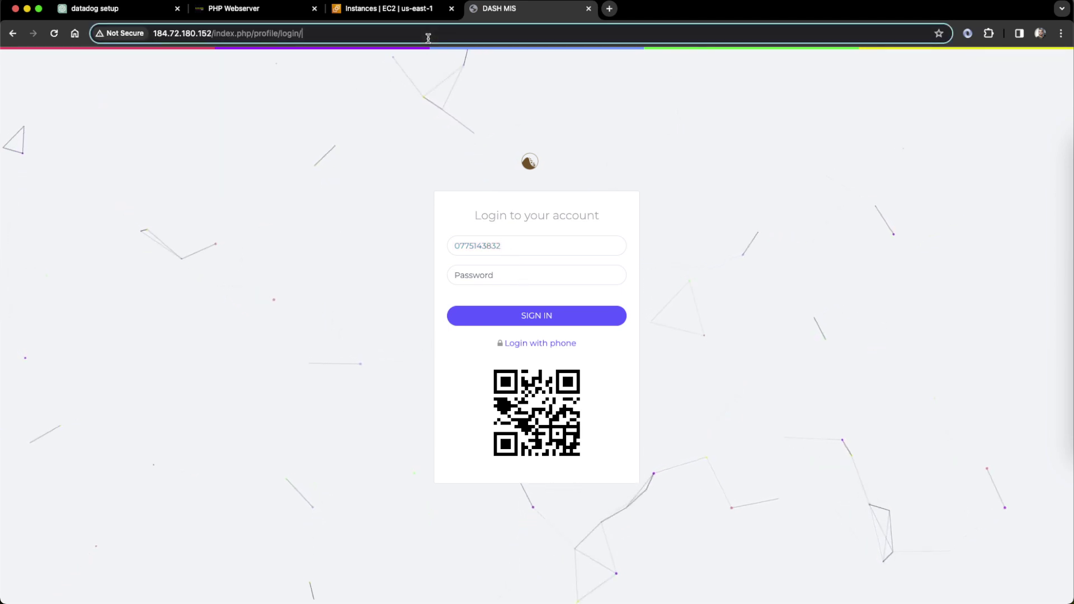
key(super+a)
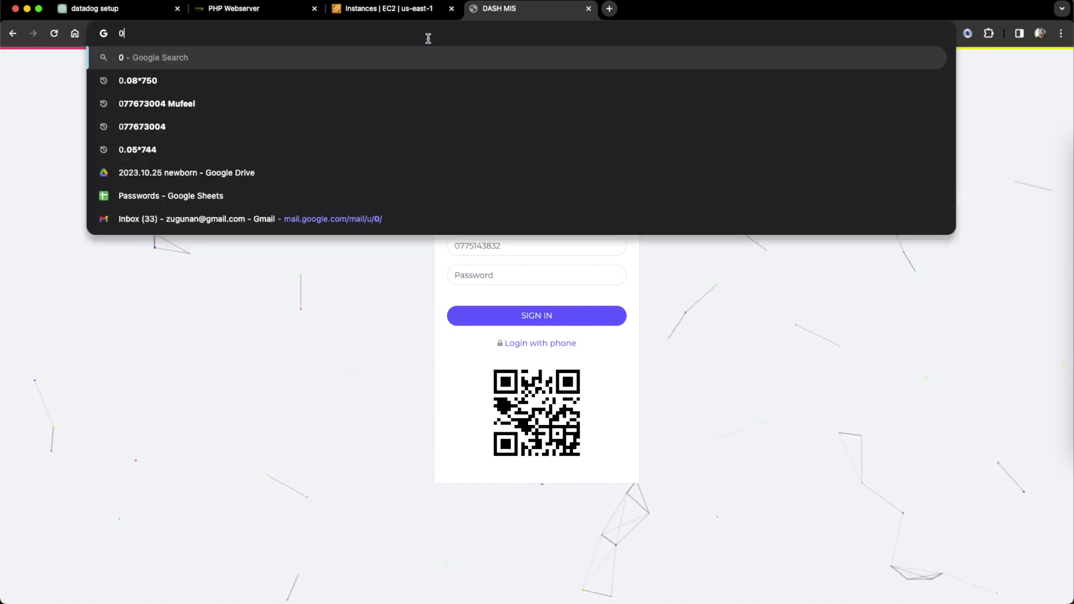
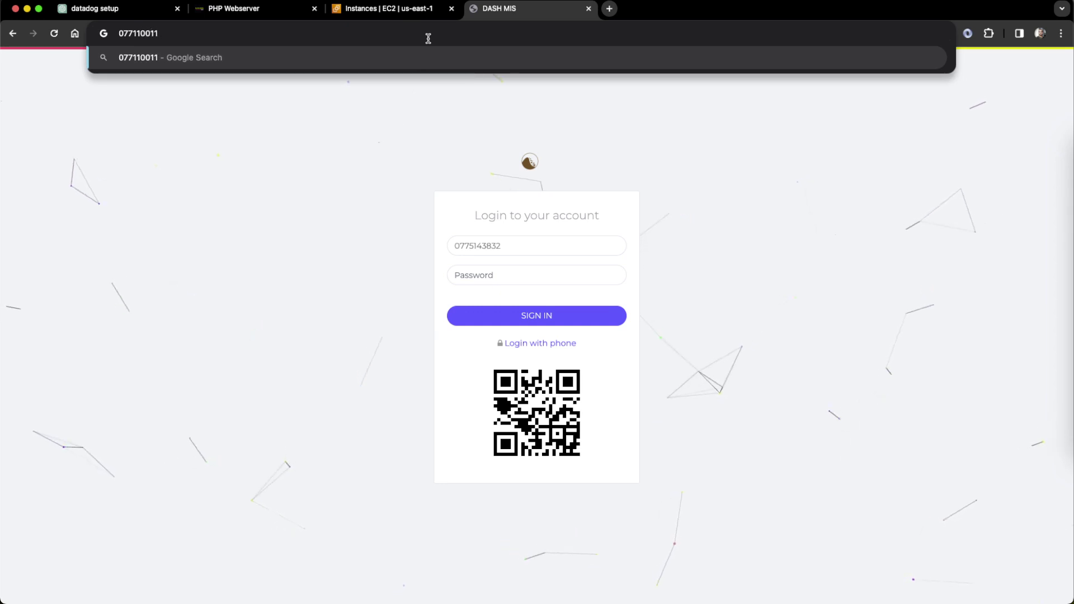
drag(160, 34, 52, 34)
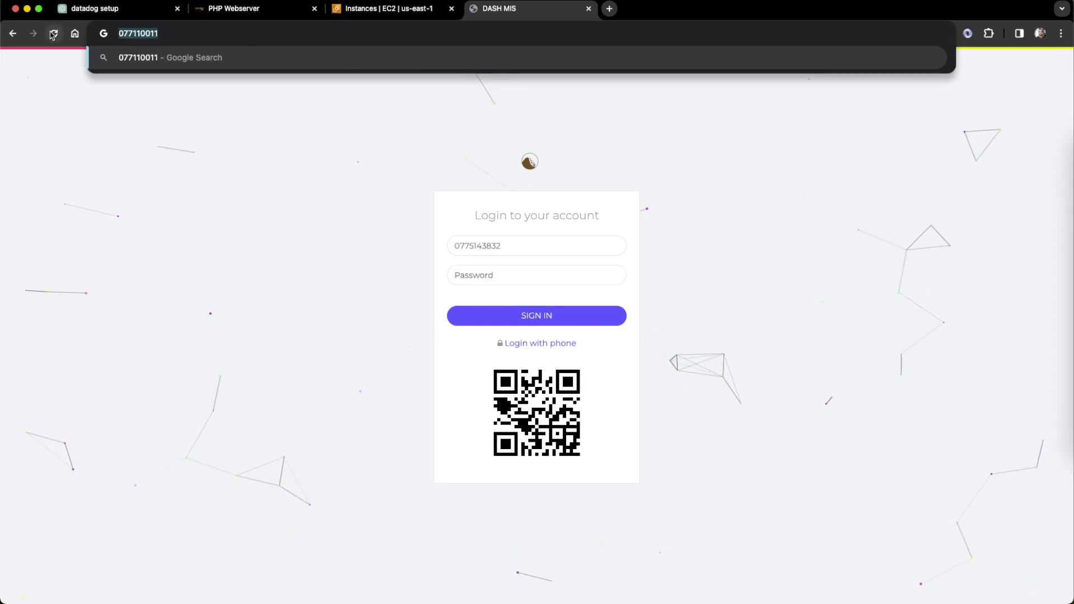
key(BackSpace)
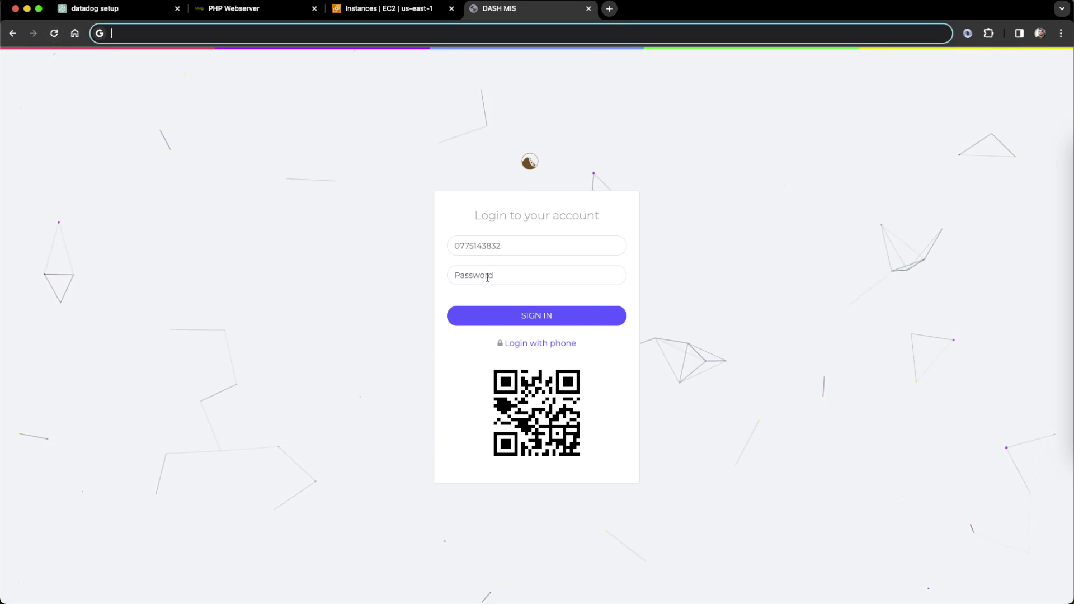
Enter the account password and sign in as Super Admin
click(488, 276)
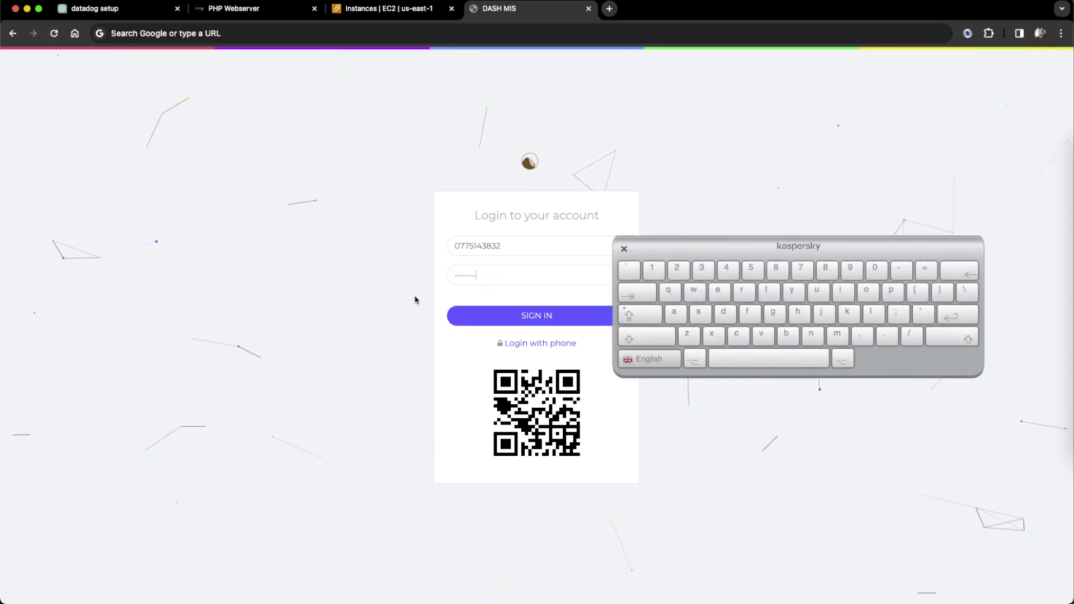
click(415, 301)
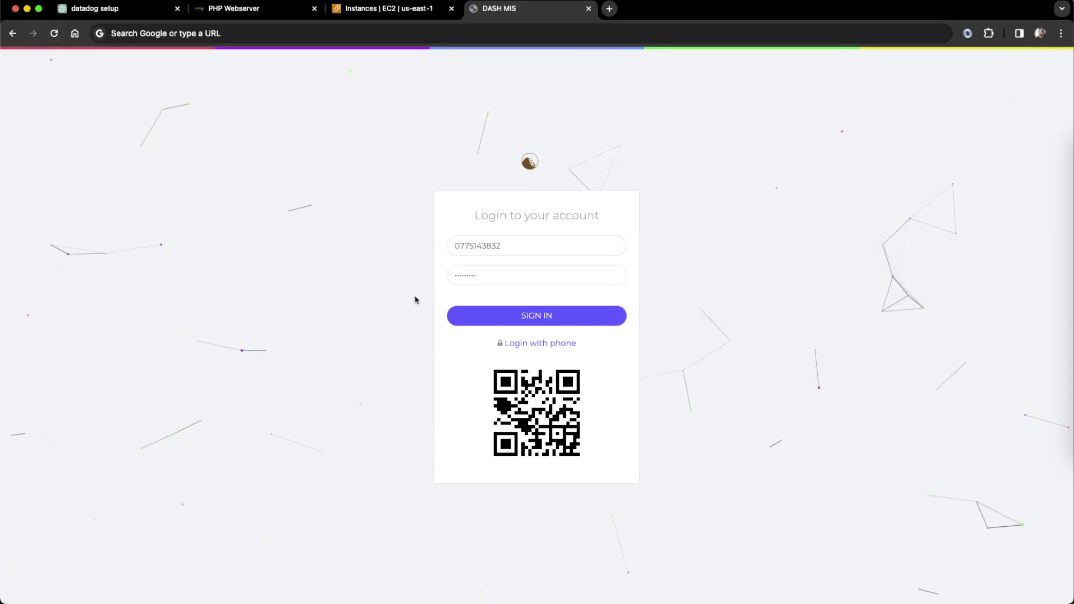
click(544, 313)
click(588, 276)
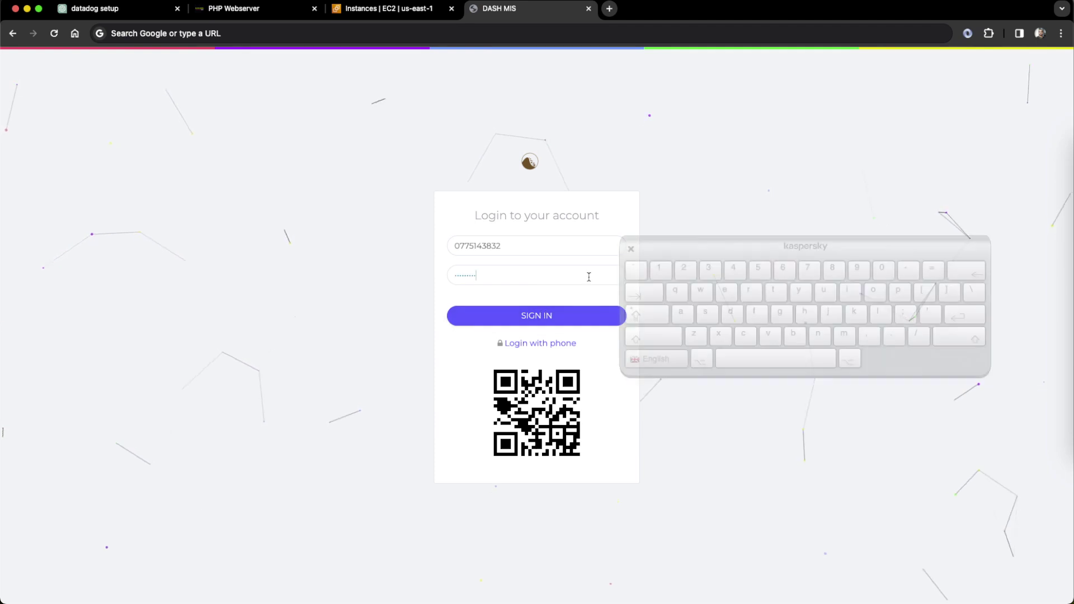
click(712, 171)
click(566, 316)
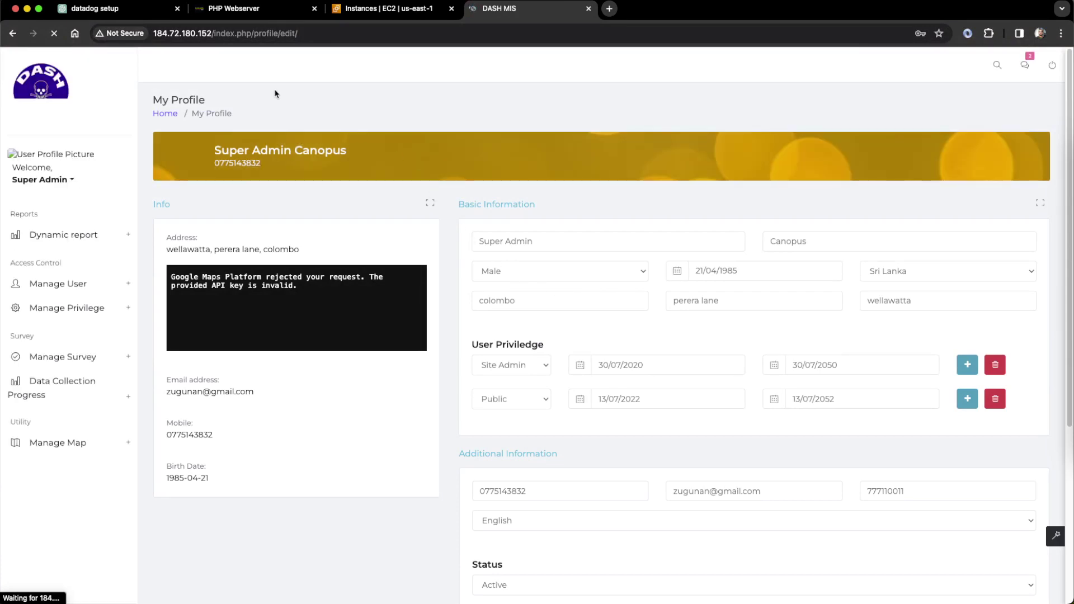
Browse the Basic report, user list and privilege list in DASH MIS
click(82, 242)
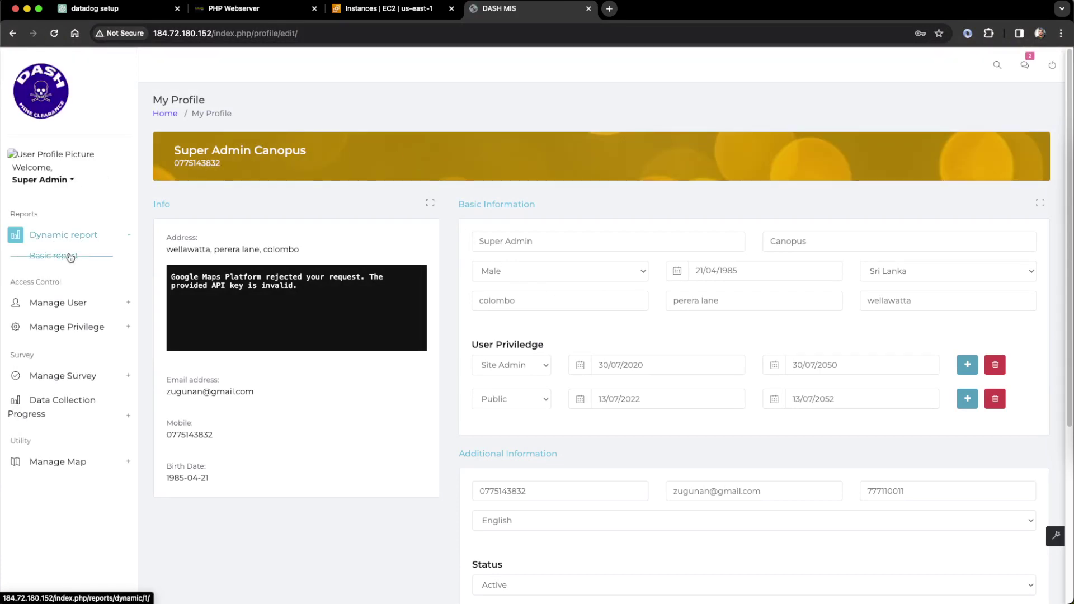
click(70, 257)
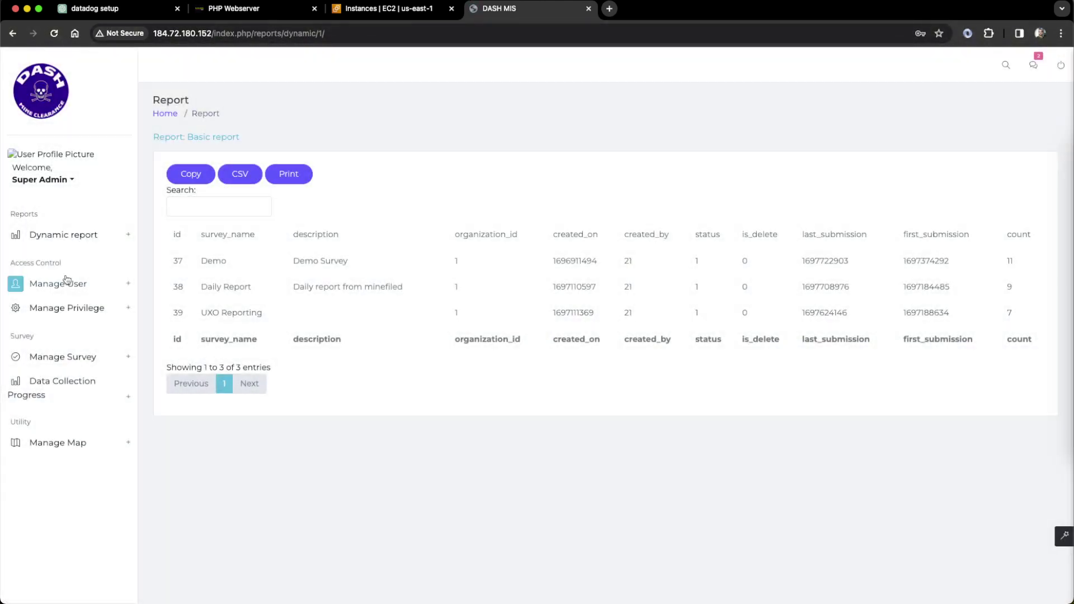
click(67, 280)
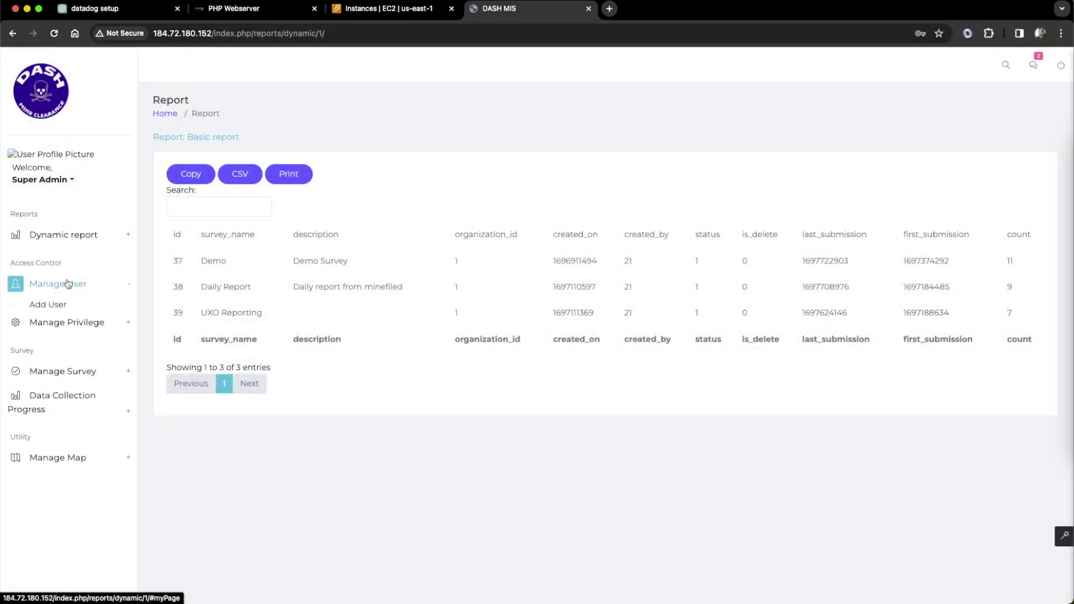
click(51, 327)
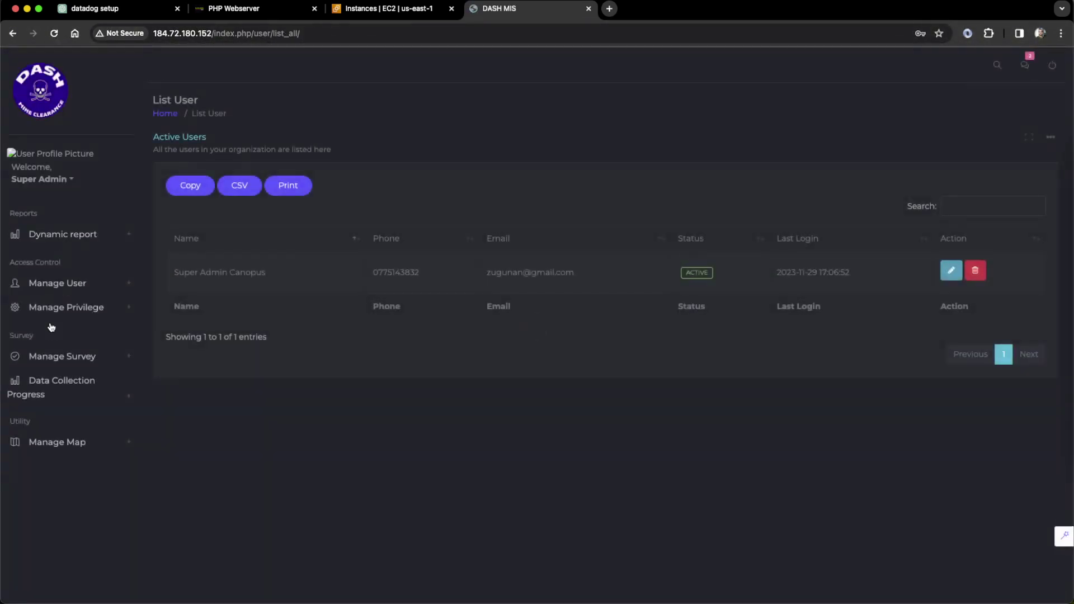
click(68, 311)
click(58, 347)
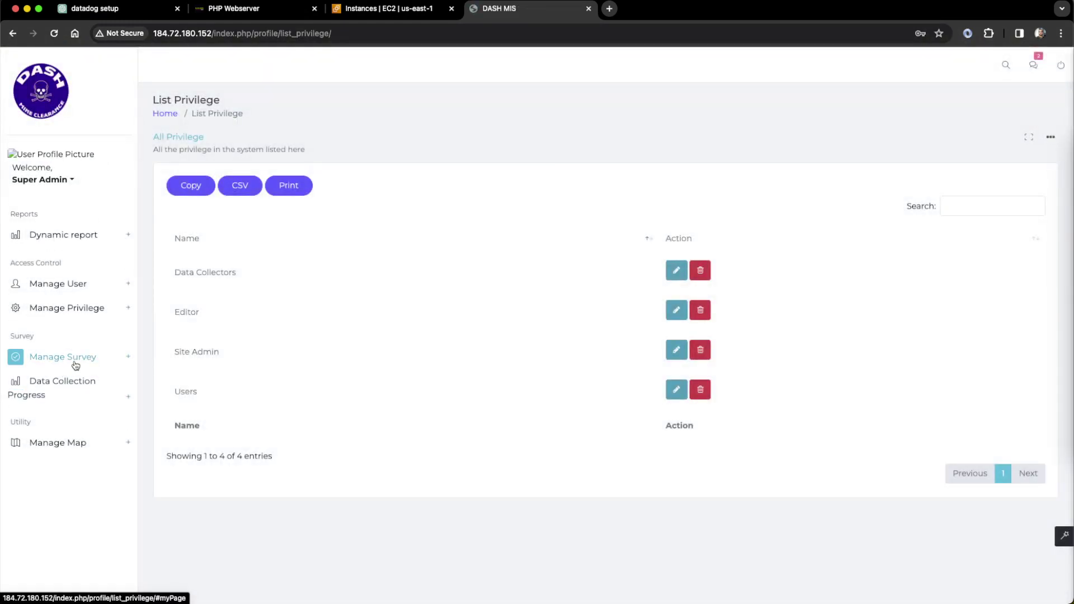
Load the UXO Reporting survey's questions under Manage Survey > List Question
click(75, 365)
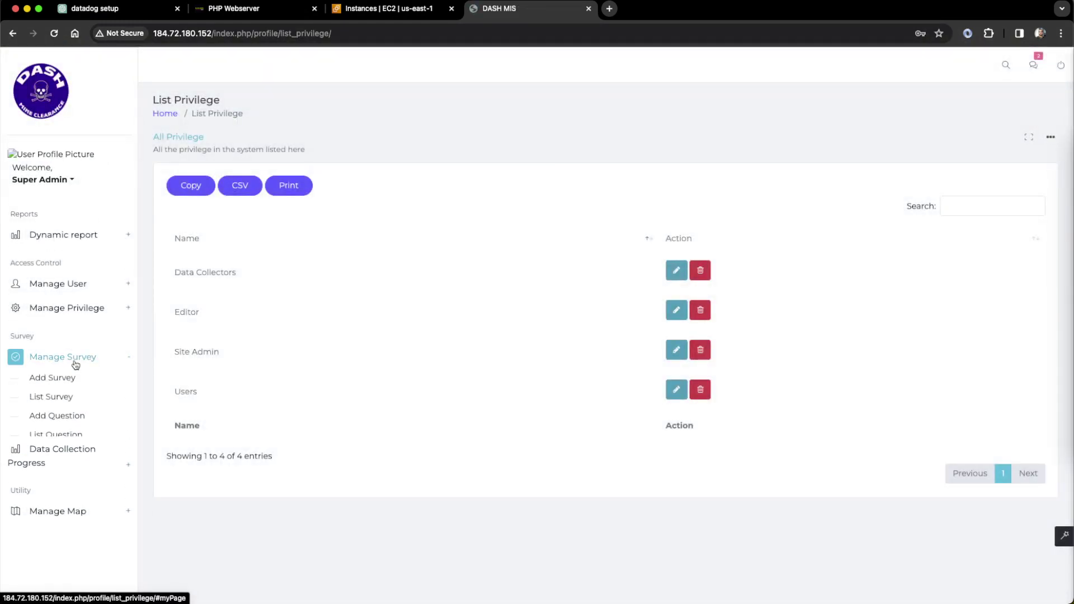
click(54, 434)
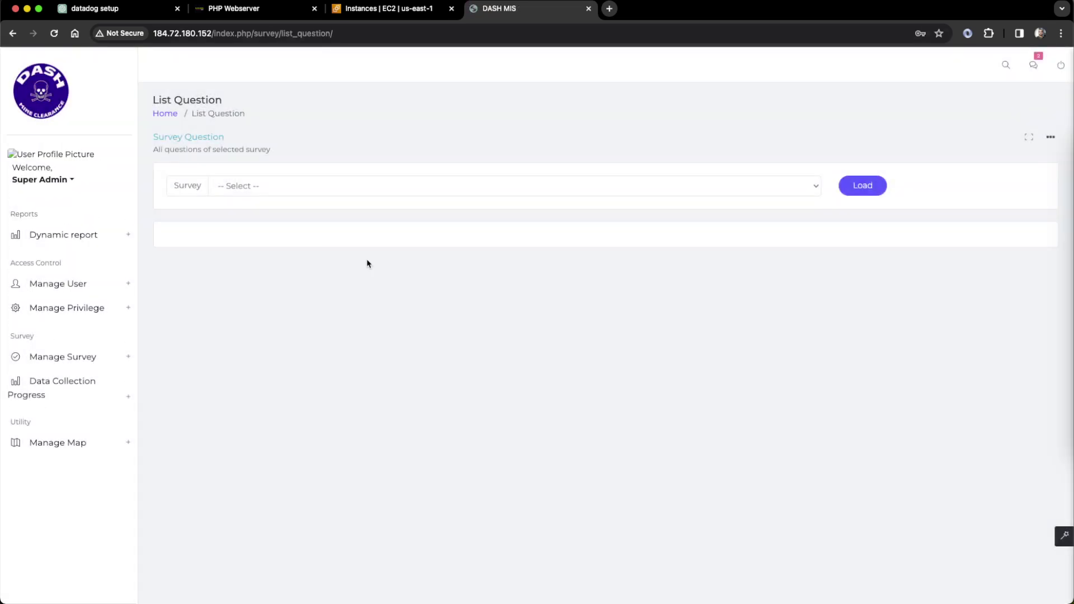
click(522, 181)
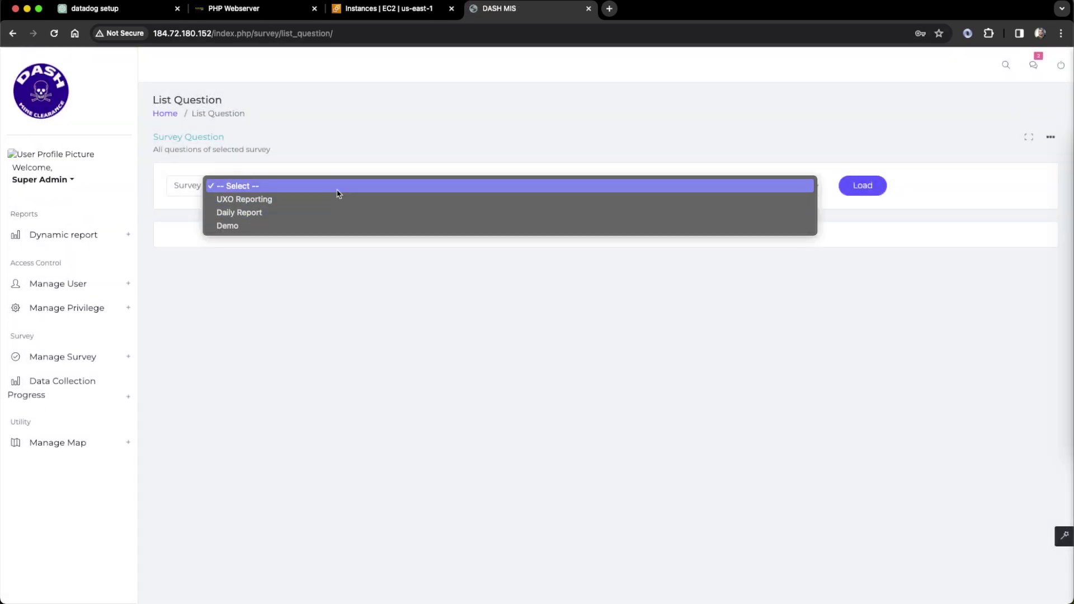
click(310, 200)
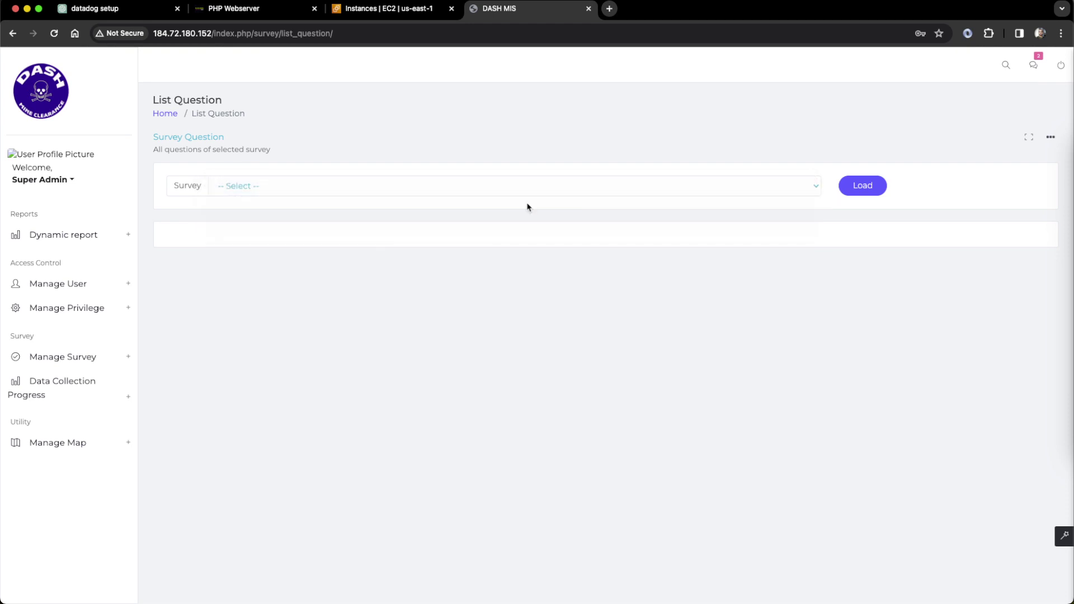
click(859, 187)
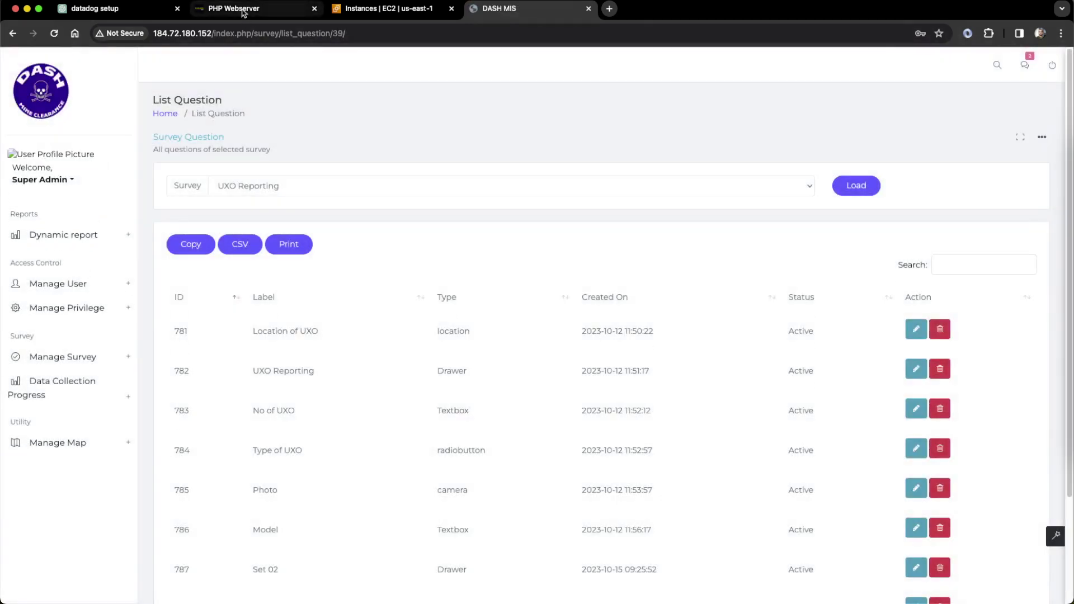
click(242, 9)
Open the sugunan.com Datadog on Ubuntu tutorial and read through its install commands
scroll(299, 196, up, 15)
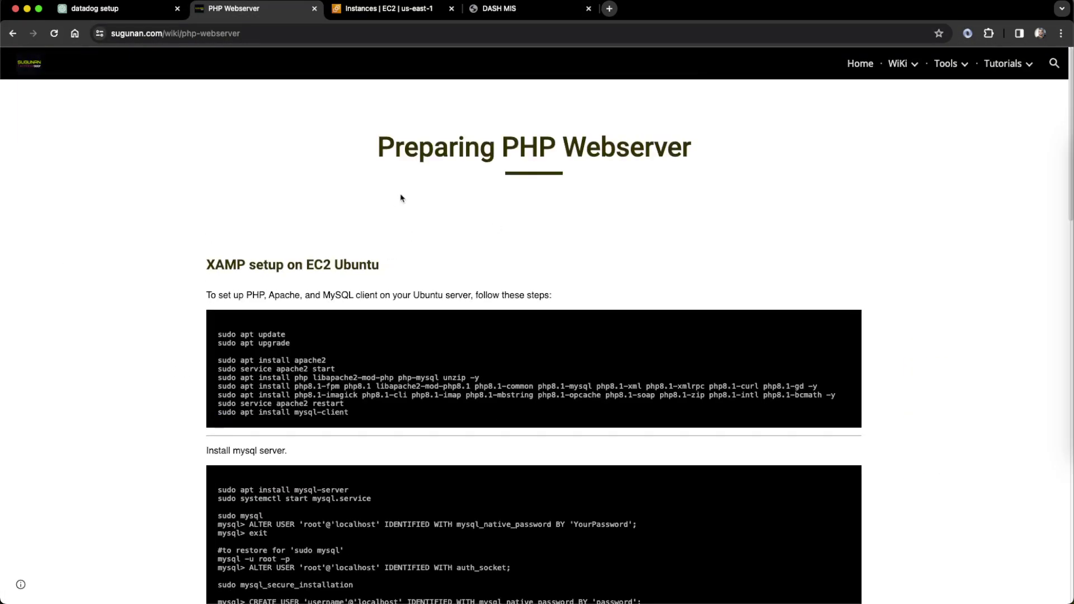
mouse_move(911, 65)
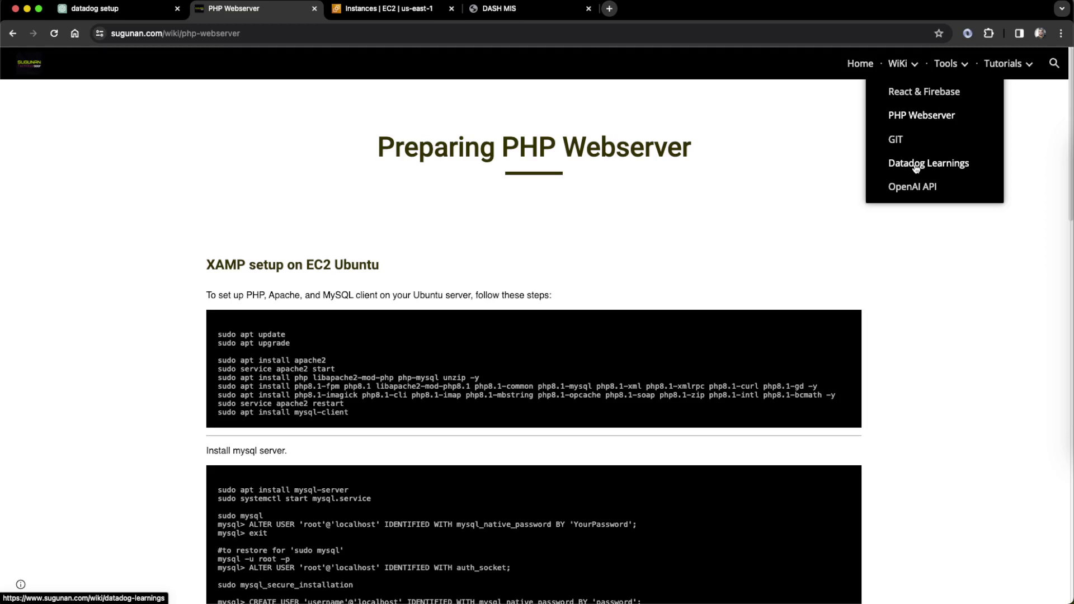
mouse_move(1005, 64)
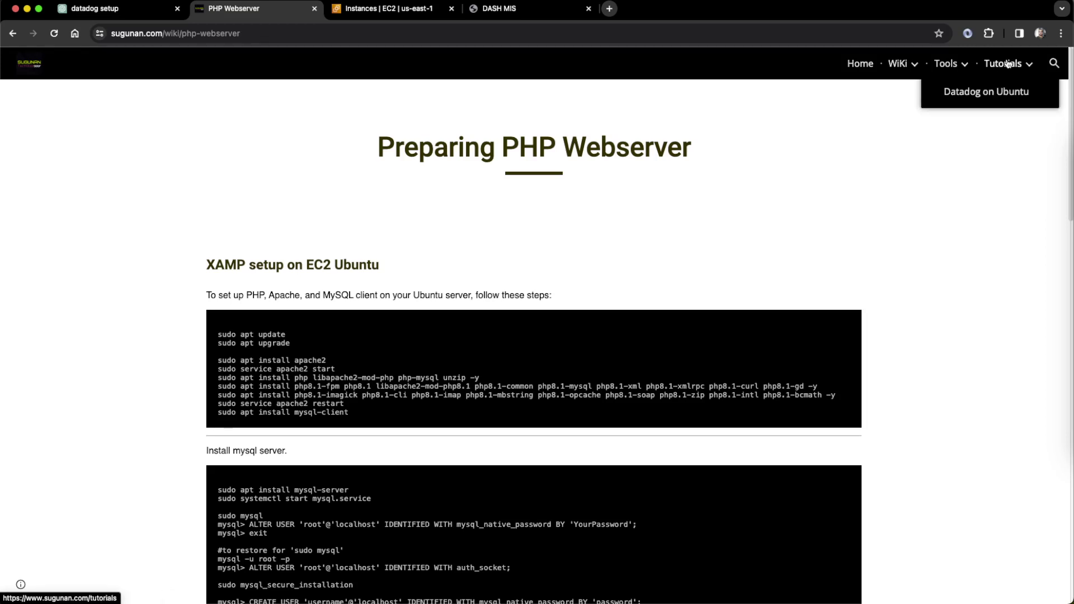
click(989, 94)
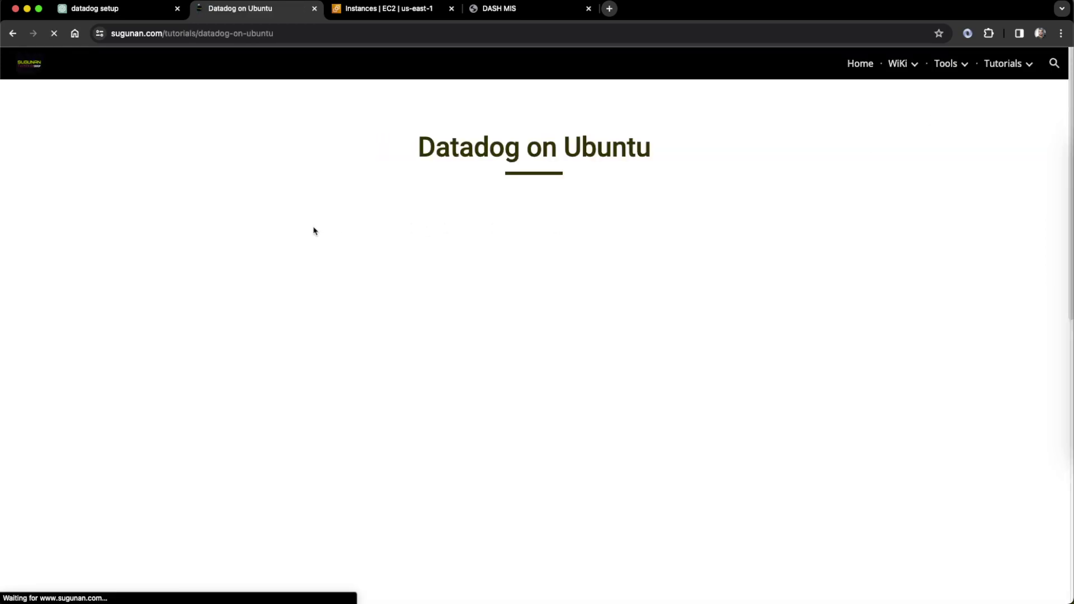
scroll(280, 324, down, 5)
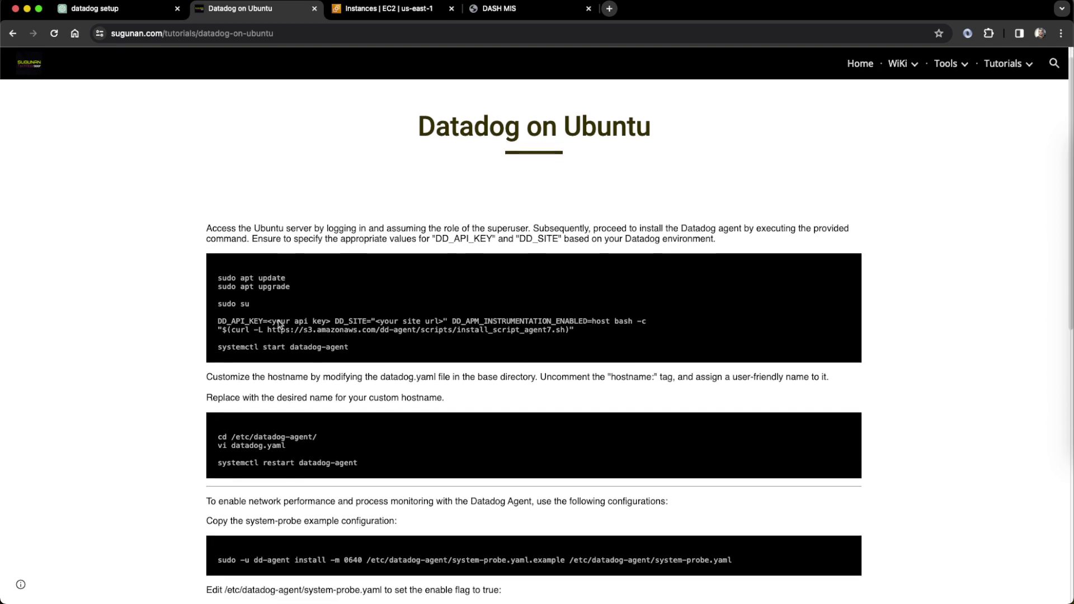
scroll(278, 324, up, 5)
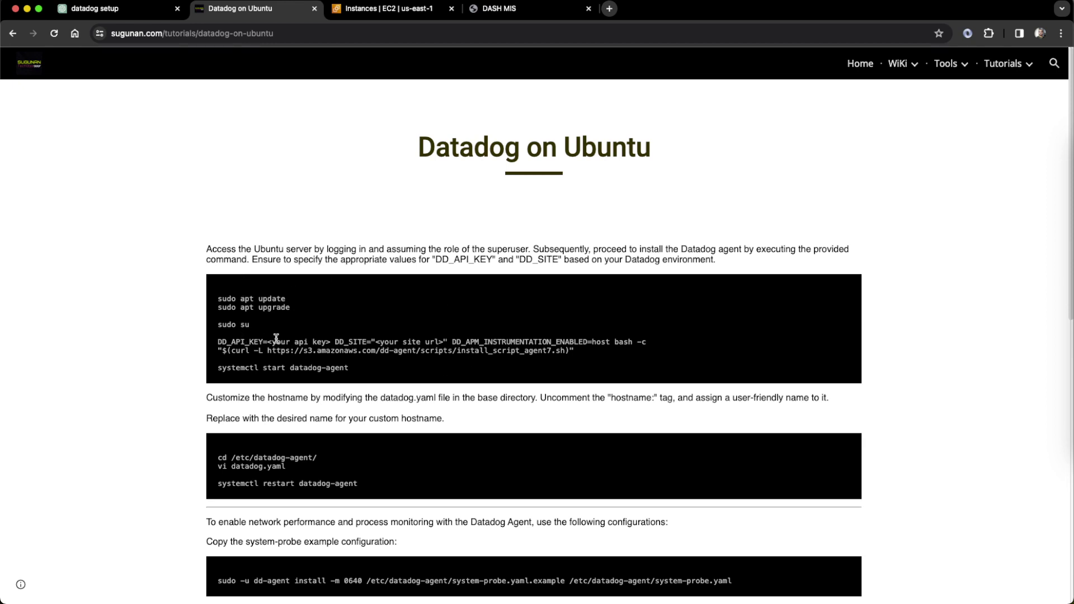
drag(267, 342, 330, 343)
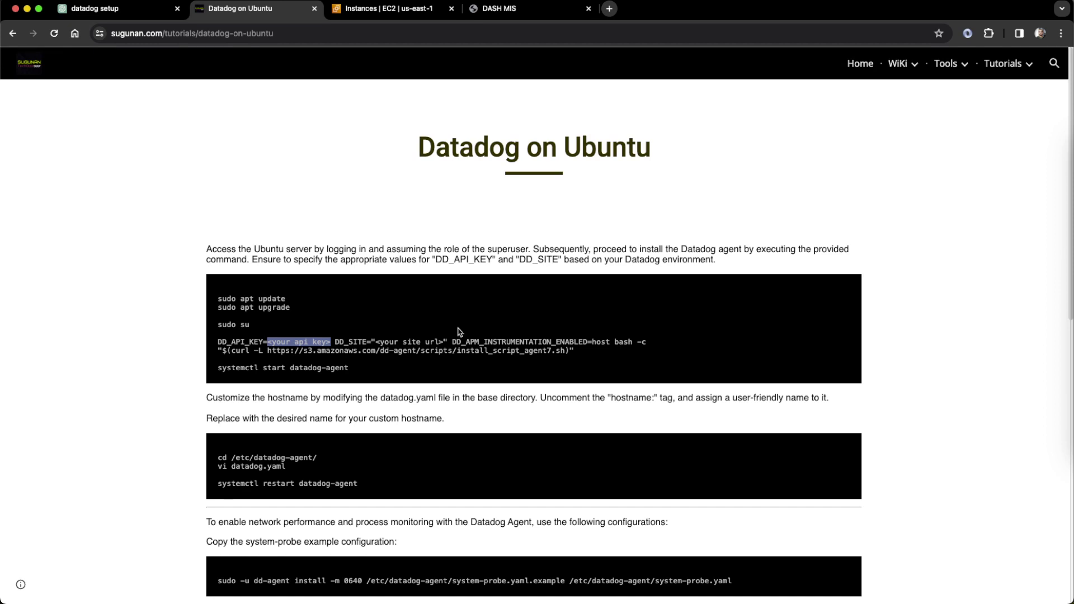
click(458, 330)
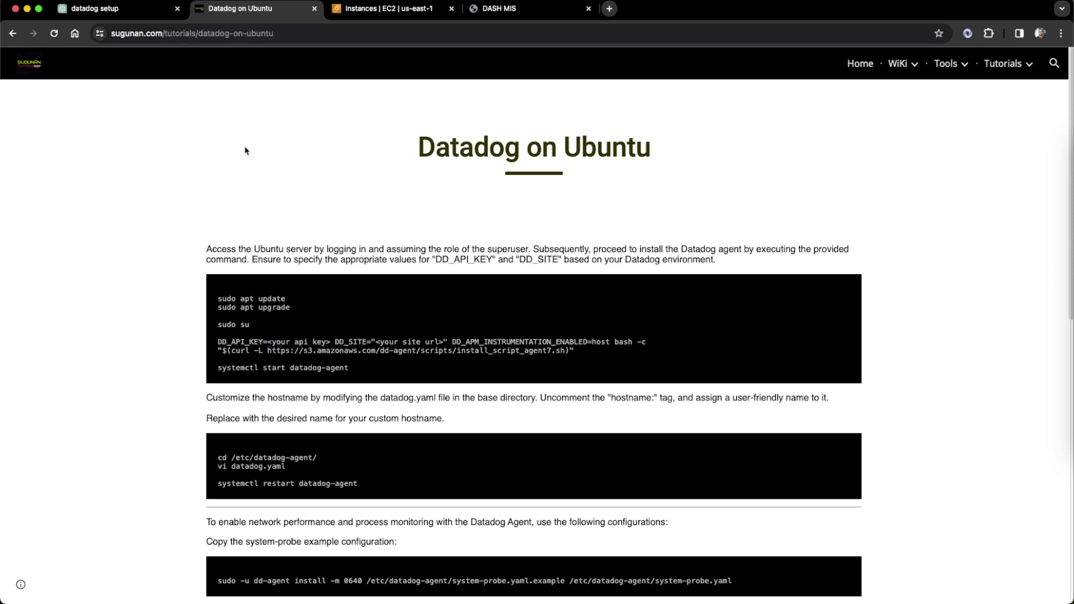
scroll(336, 208, down, 5)
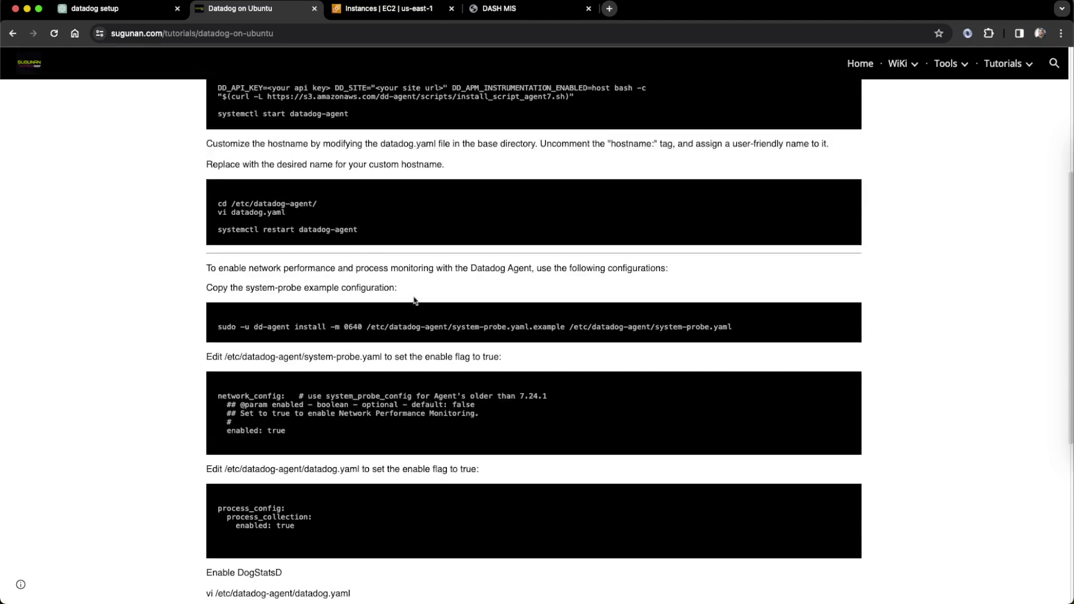
click(496, 14)
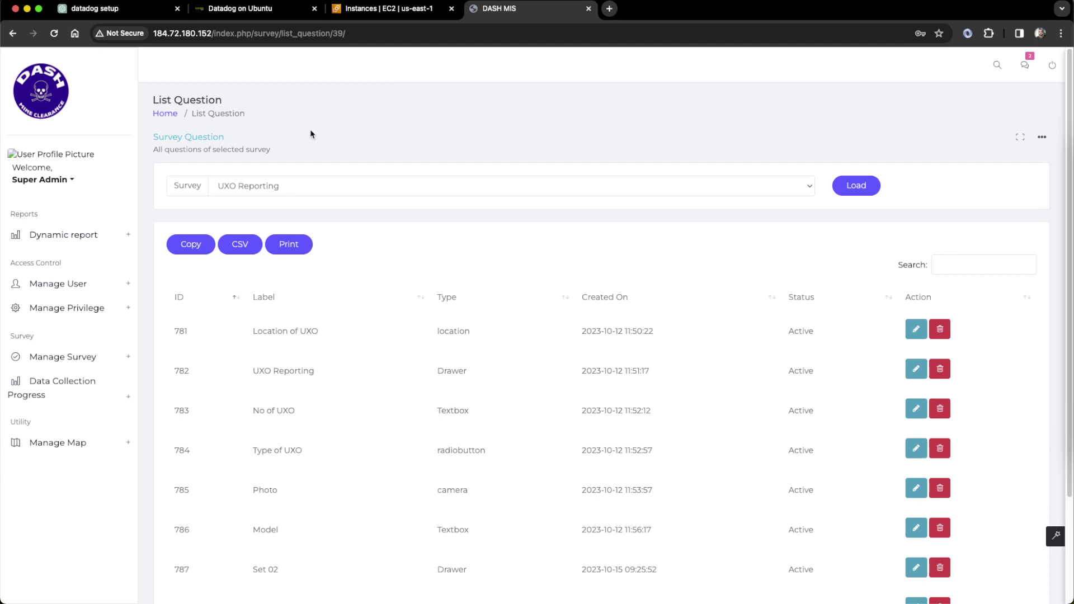
In the terminal, go up from db back to /var/www/html with cd ../
click(1070, 220)
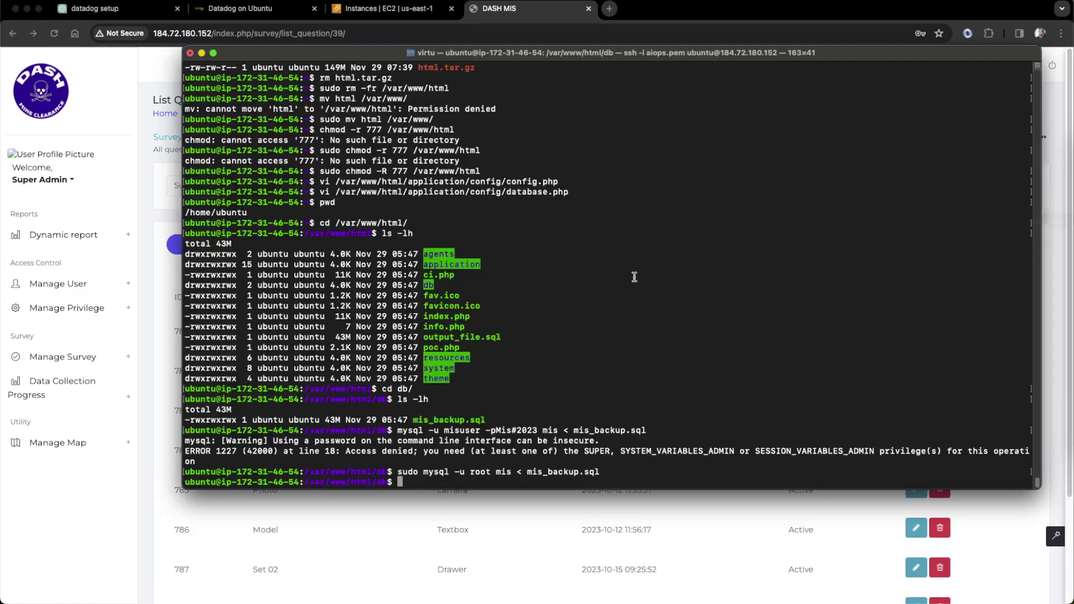
click(152, 67)
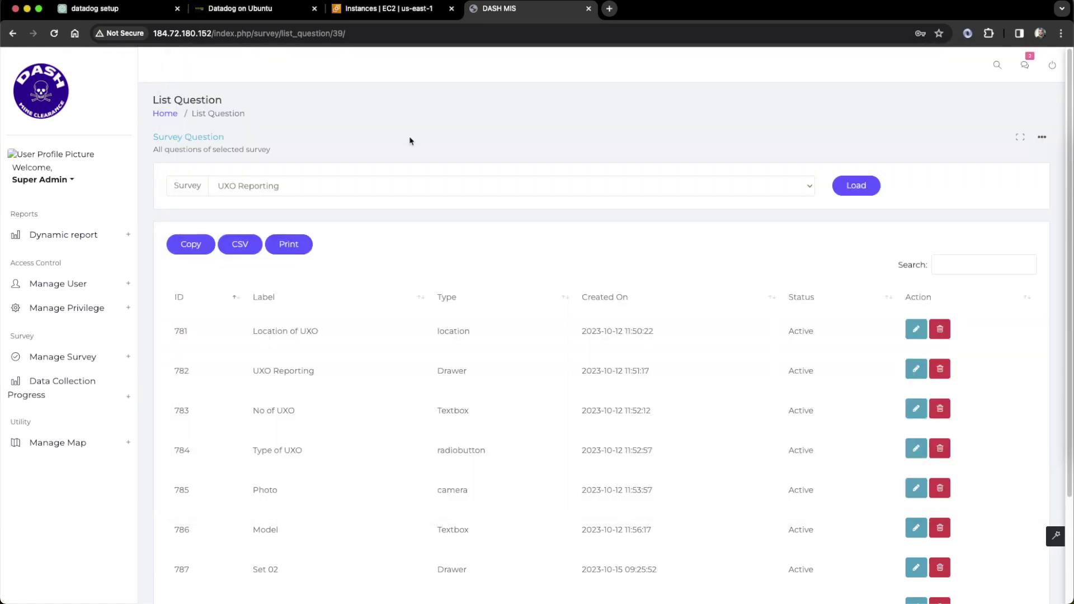
click(1070, 221)
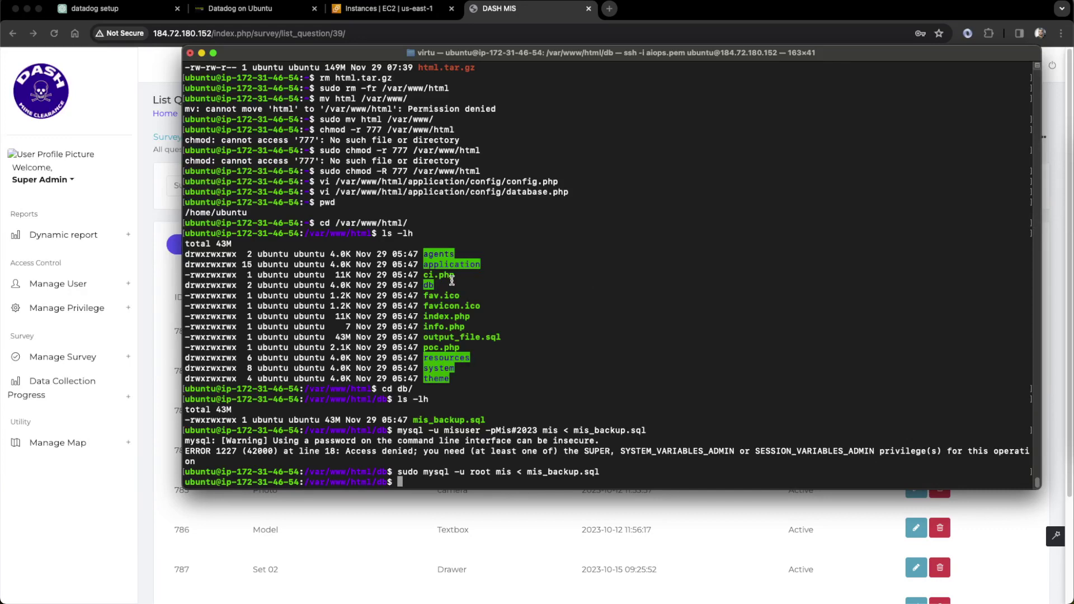
text(cd ../)
key(Return)
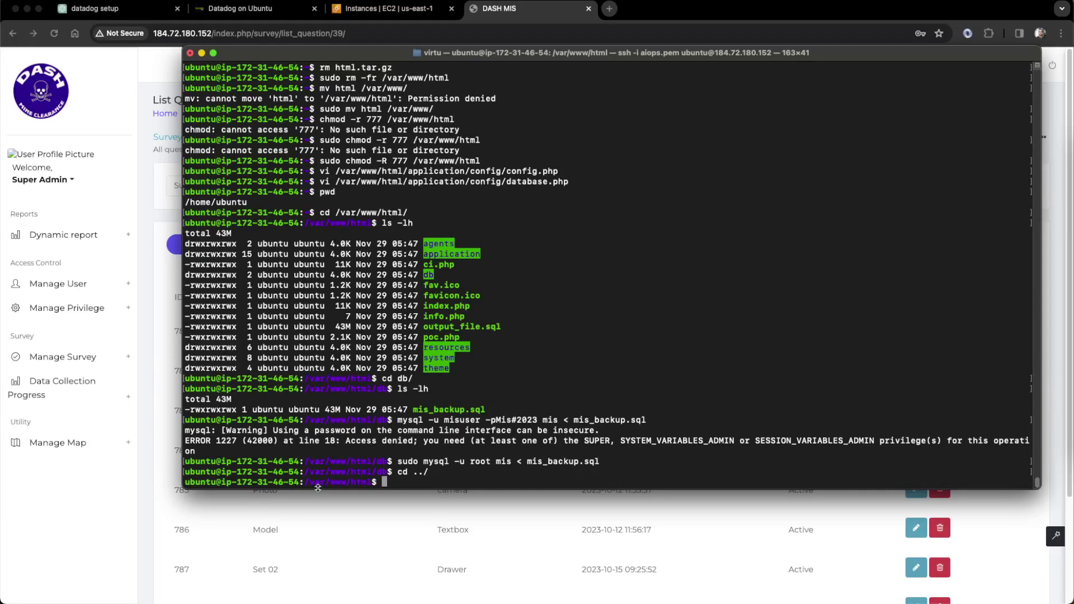
Open application/views/common/meta.php in vi and inspect its title and description meta tags
drag(305, 482, 372, 484)
click(442, 483)
text(vi)
text(application/views/)
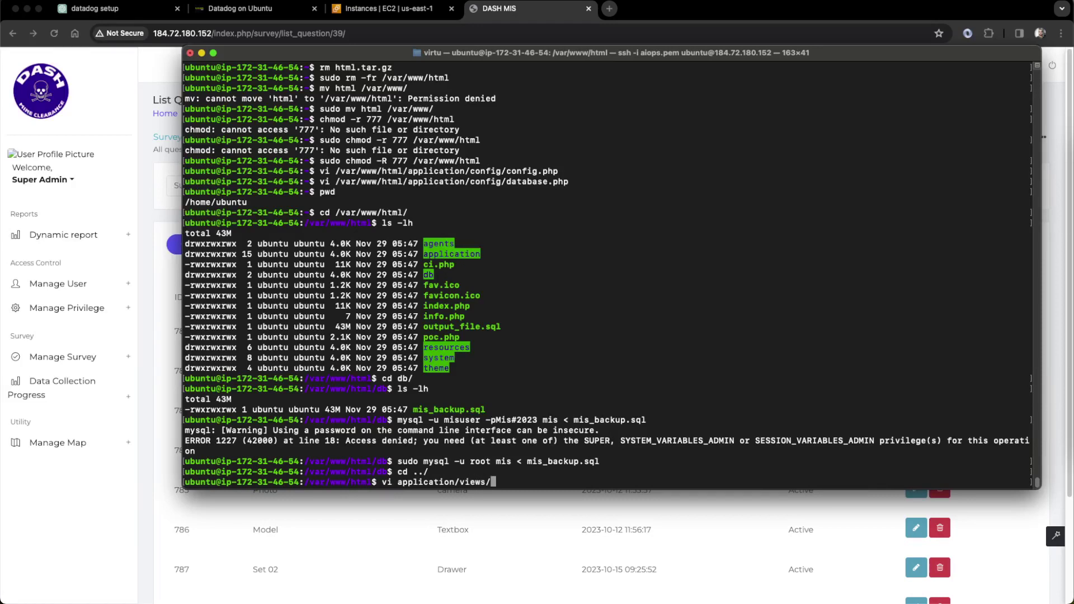
text(common/meta.php)
drag(306, 483, 370, 482)
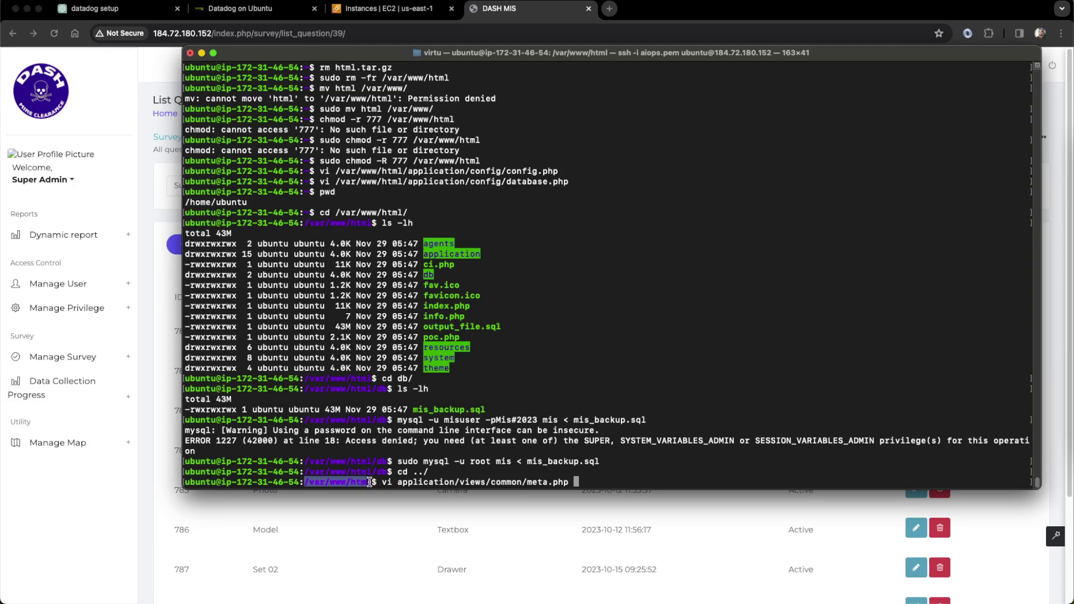
click(410, 482)
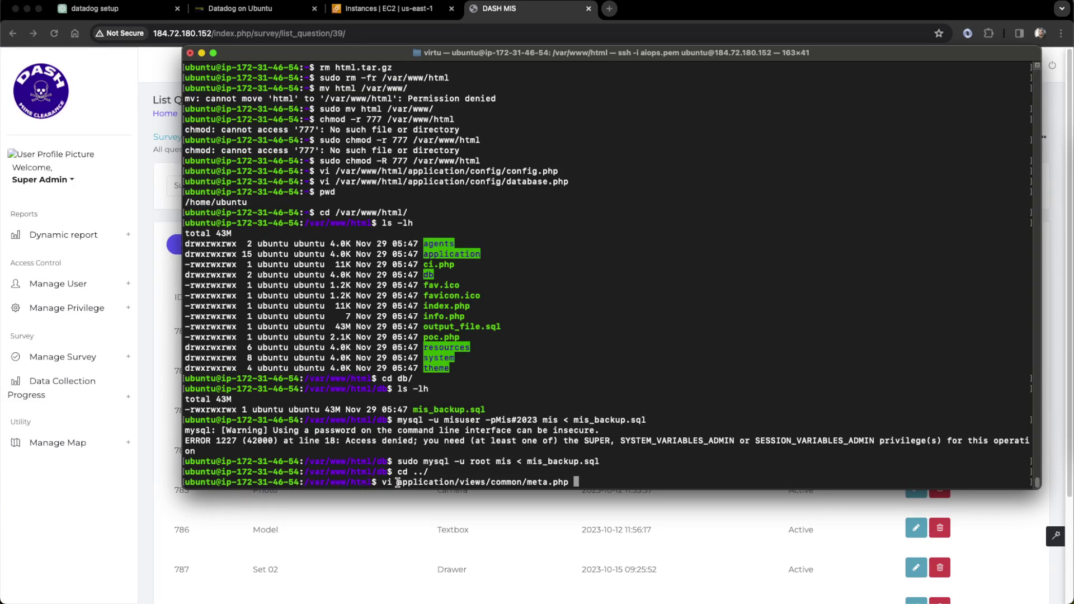
drag(398, 483, 558, 485)
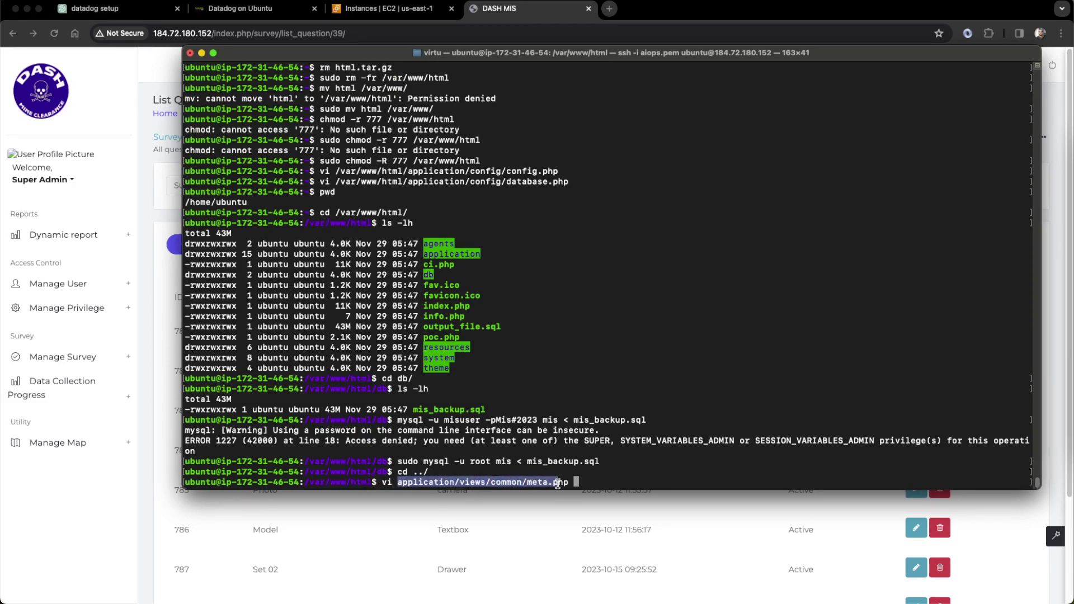
click(560, 433)
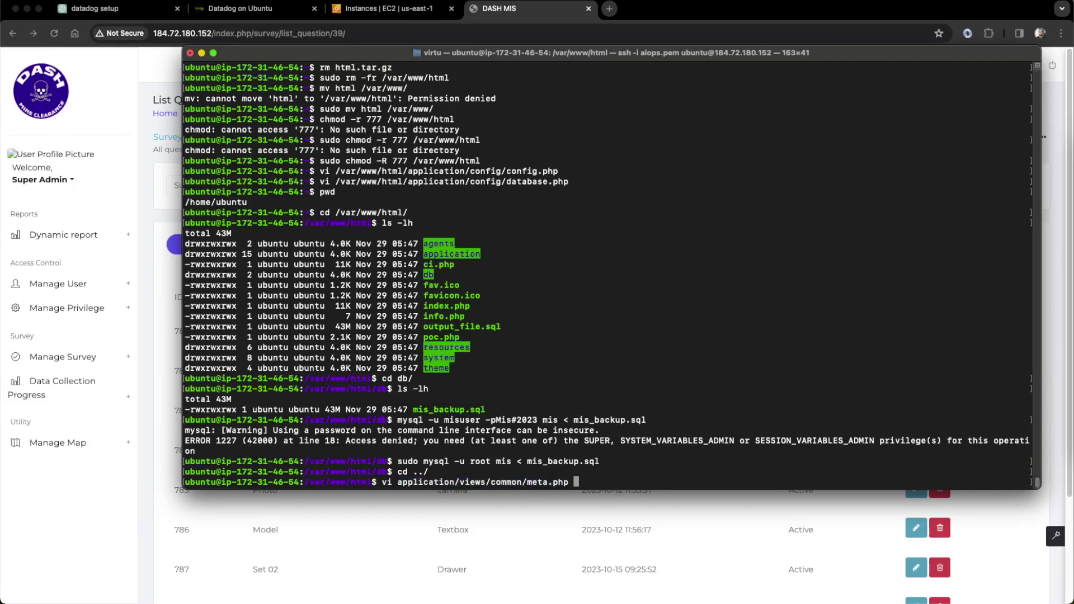
key(Return)
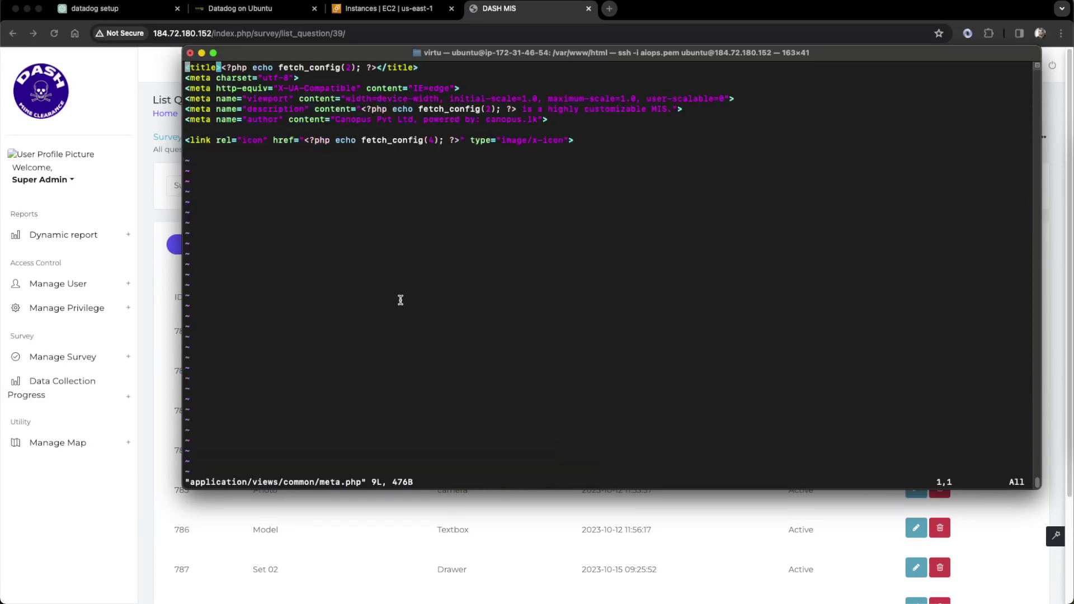
key(Down)
key(Down)
key(Down)
key(Down)
key(Down)
key(Down)
key(Down)
key(Down)
drag(253, 104, 602, 109)
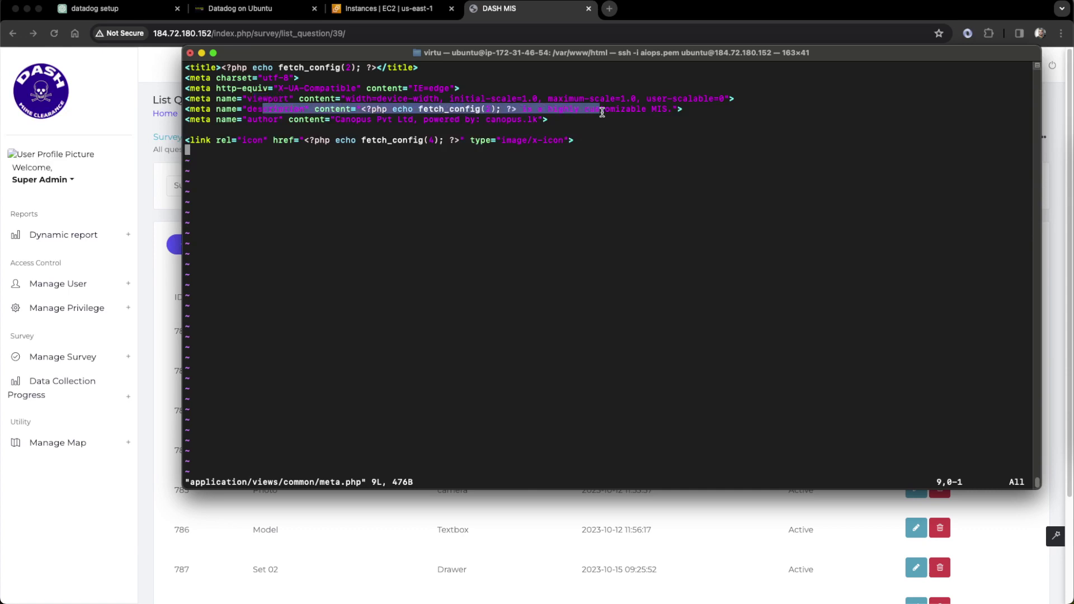
click(157, 170)
Inspect the DASH MIS page in DevTools, expand <head>, and view the console's 500 image errors
right_click(358, 137)
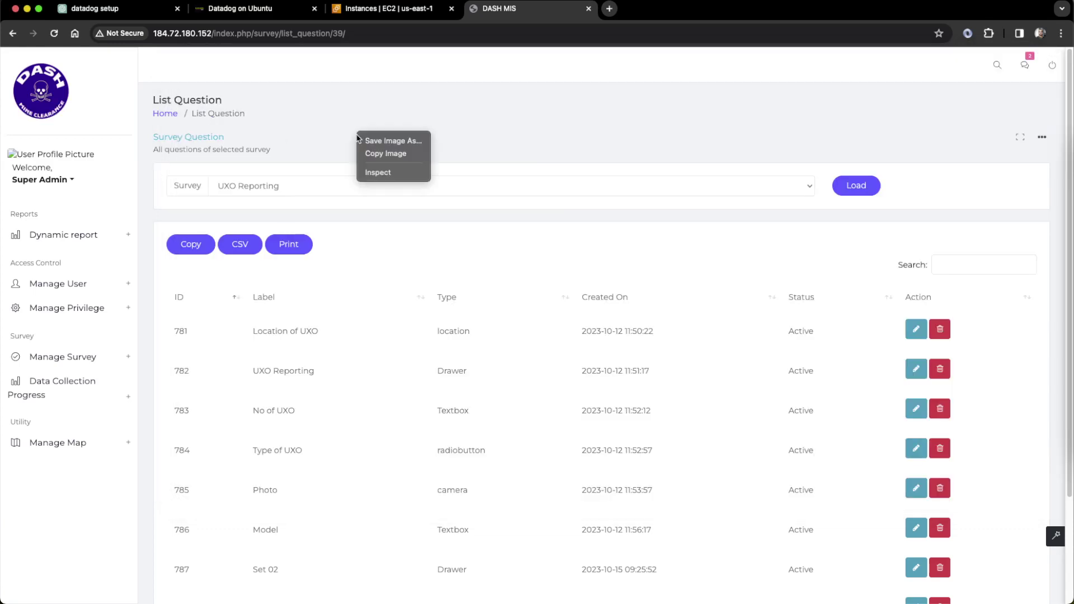
click(383, 173)
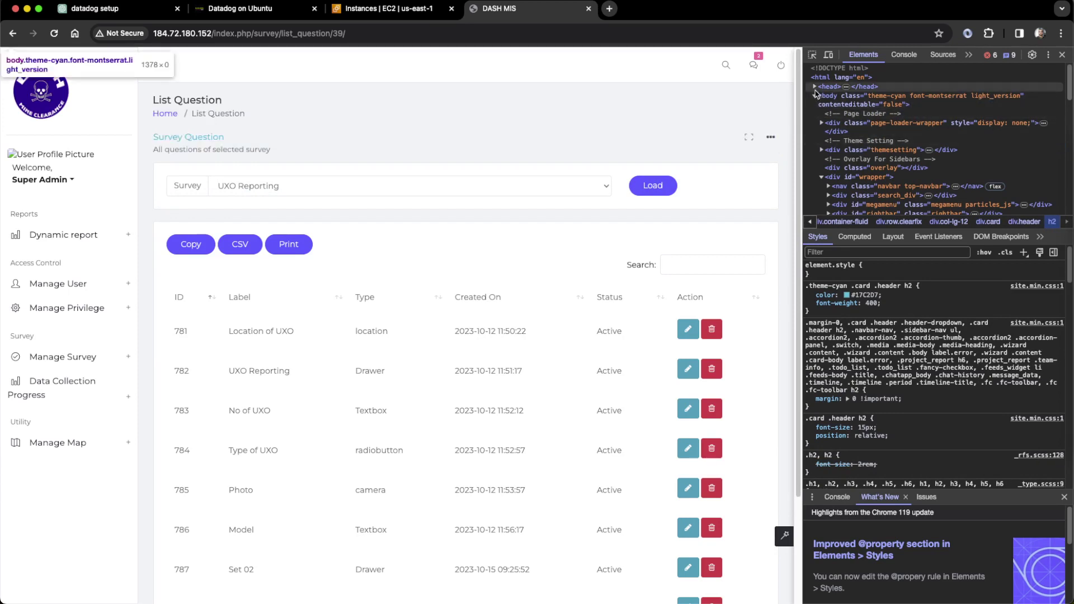
click(816, 87)
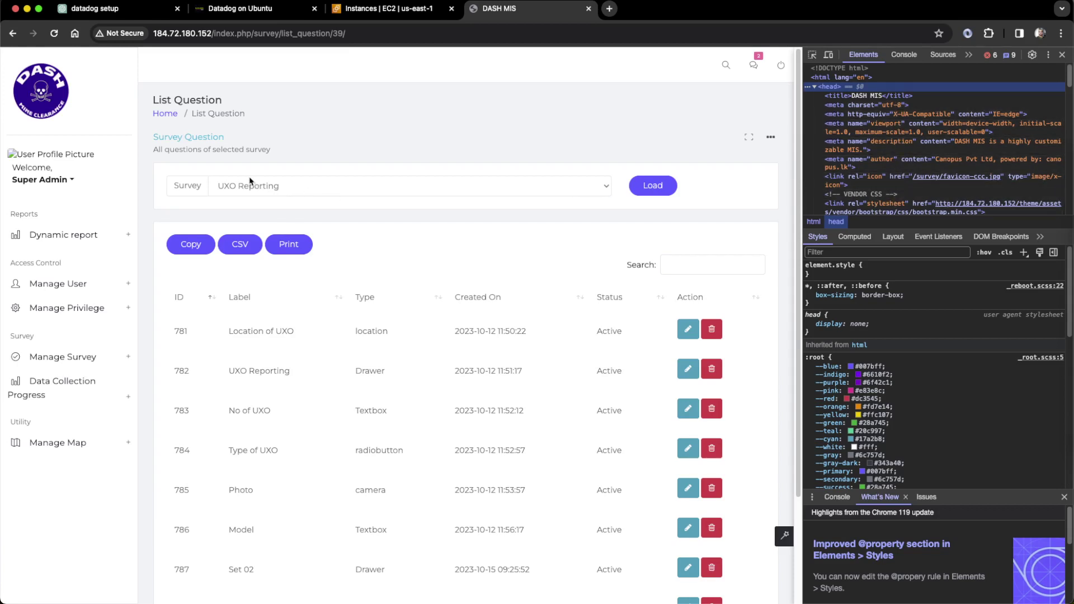
key(super+Tab)
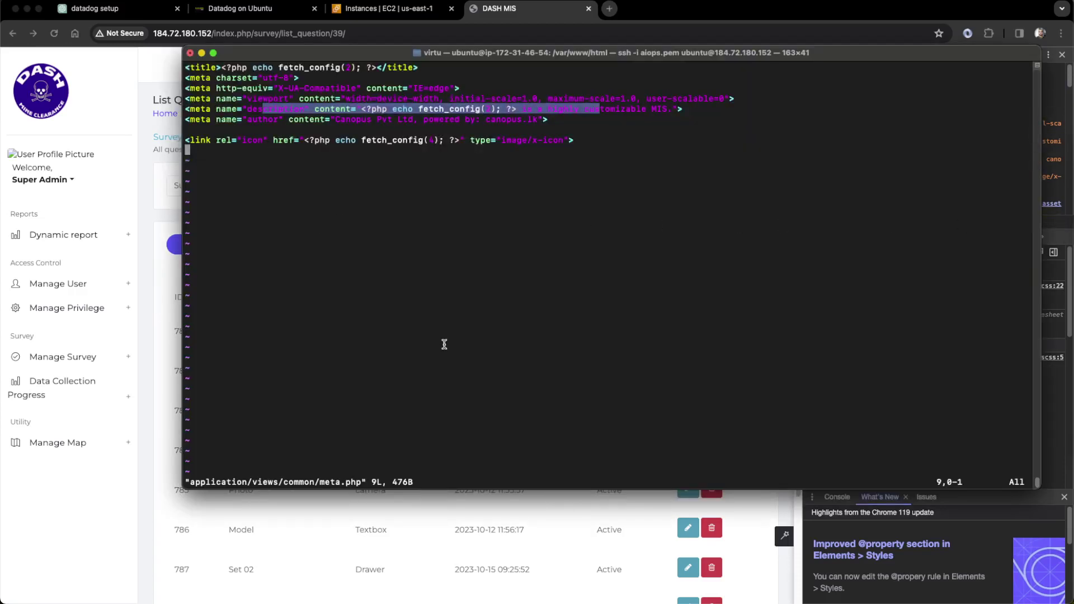
click(190, 149)
click(477, 523)
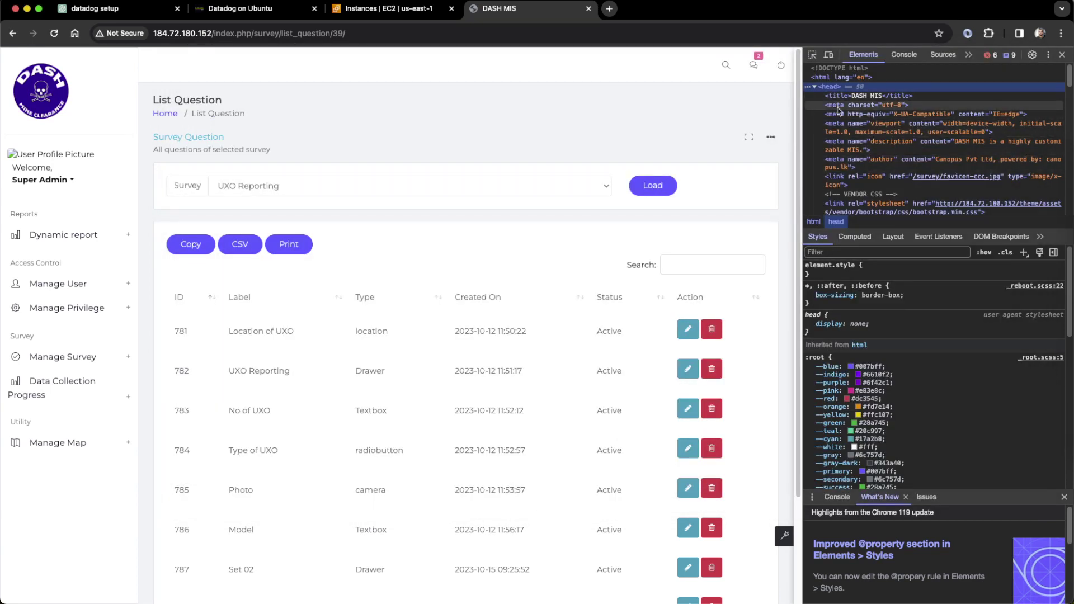
scroll(846, 131, down, 2)
scroll(849, 145, down, 8)
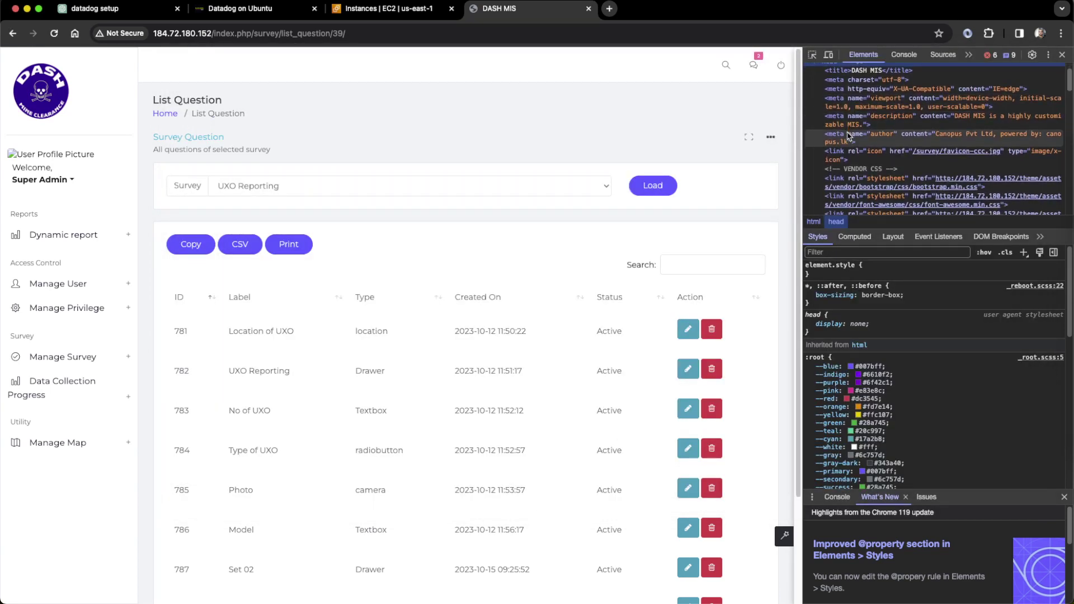
scroll(853, 155, up, 6)
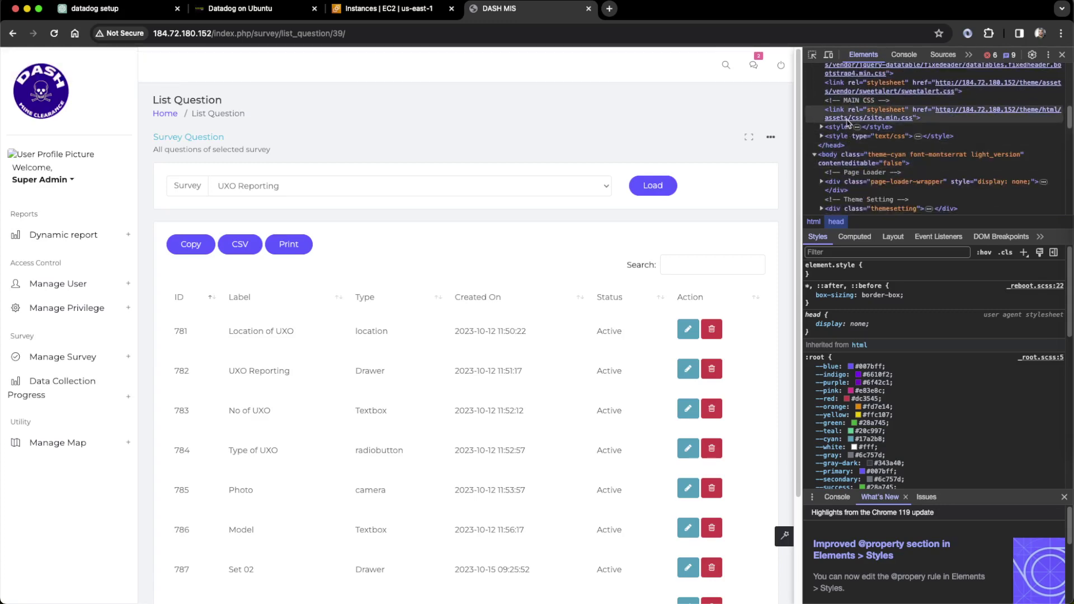
scroll(838, 134, up, 5)
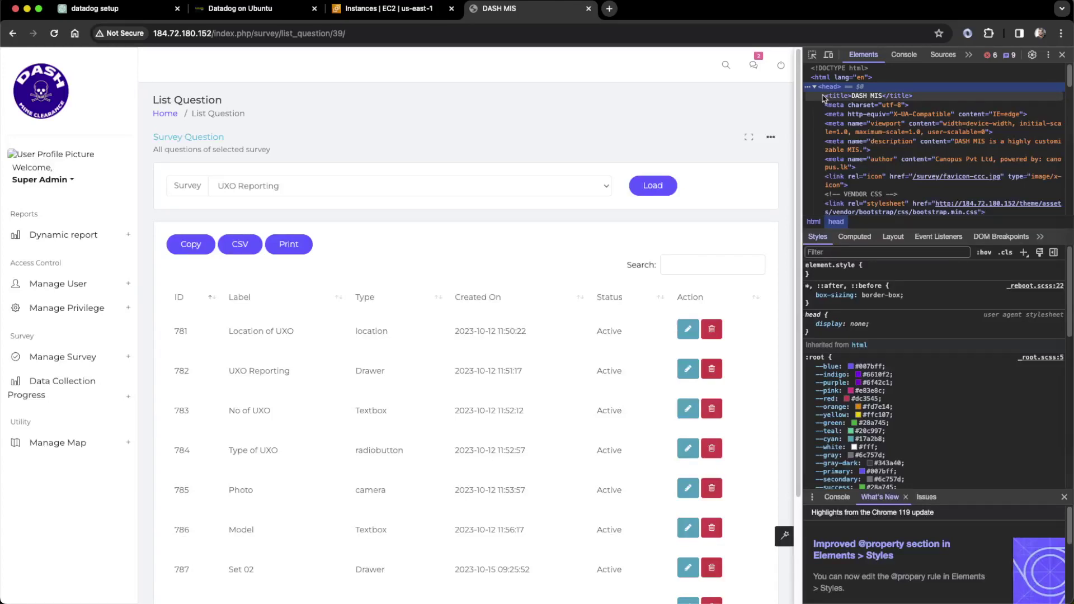
click(905, 55)
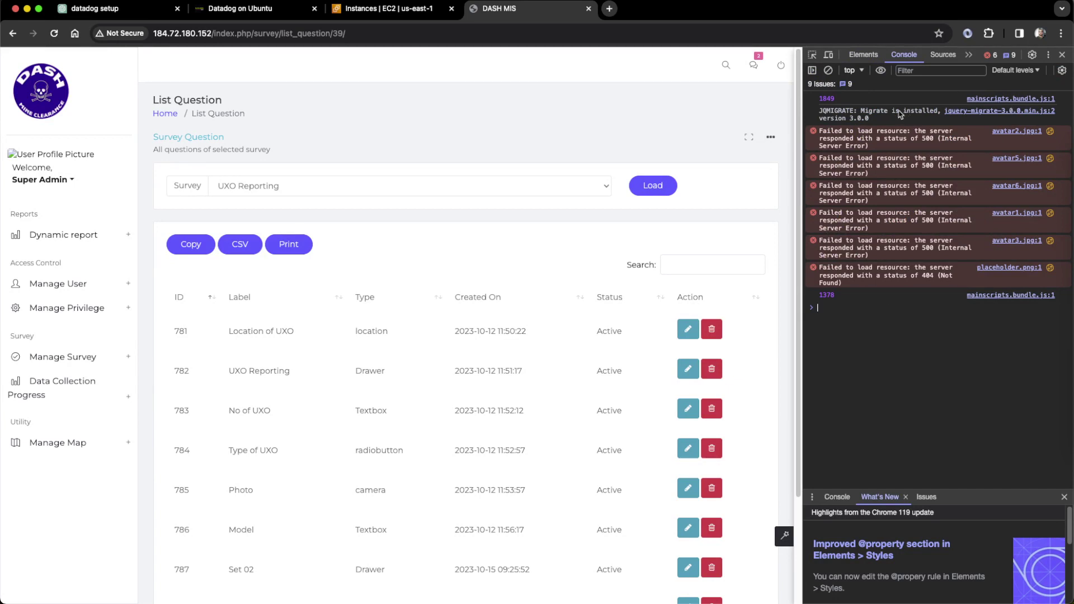
Check the Sources and Network panels for datadog-log requests, then close DevTools
click(943, 55)
click(969, 54)
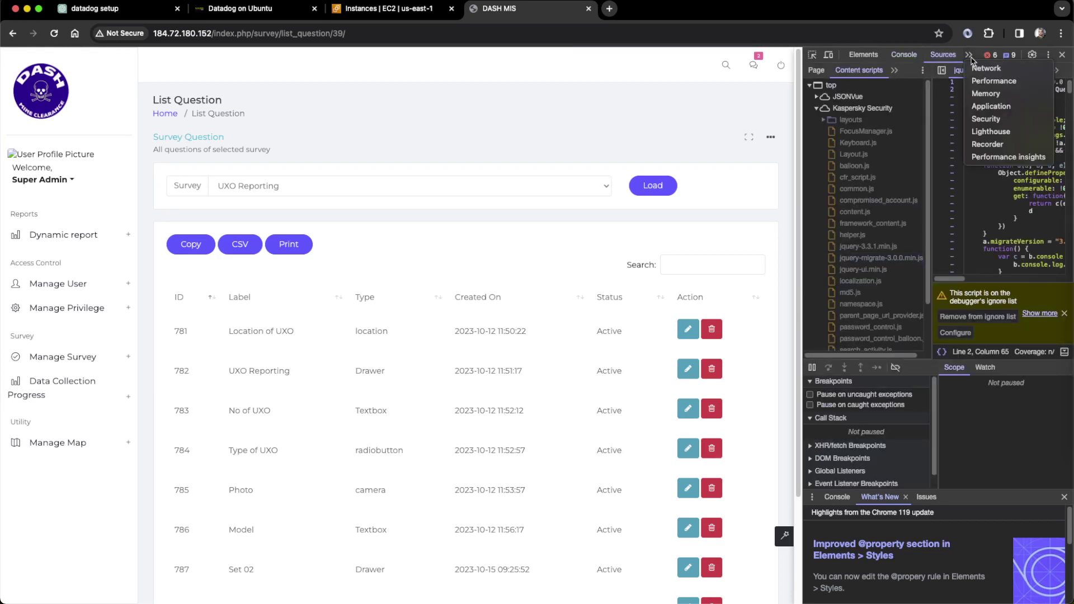
click(986, 68)
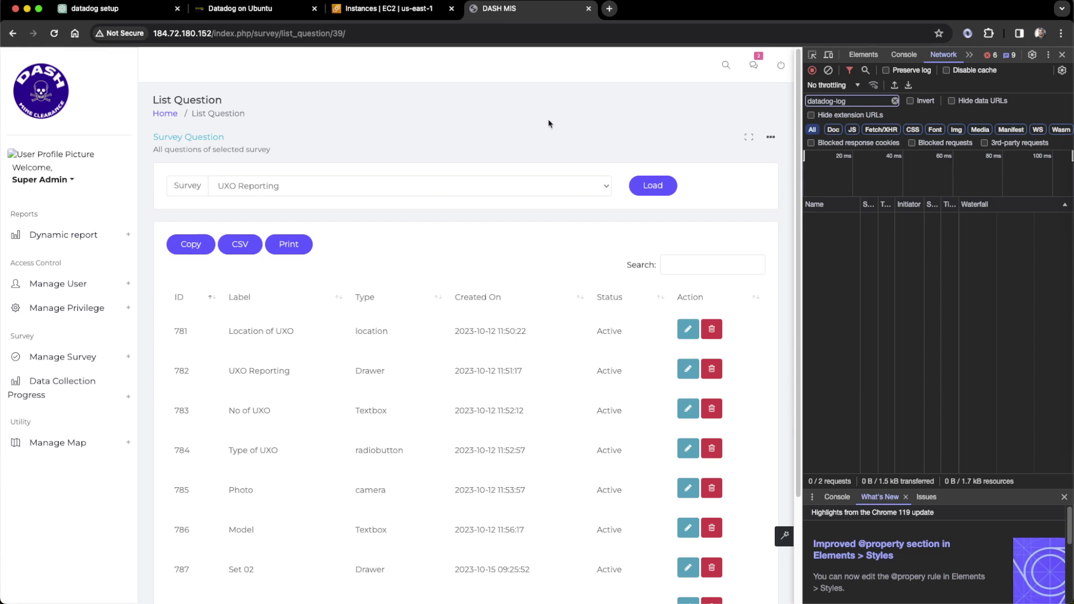
click(1062, 54)
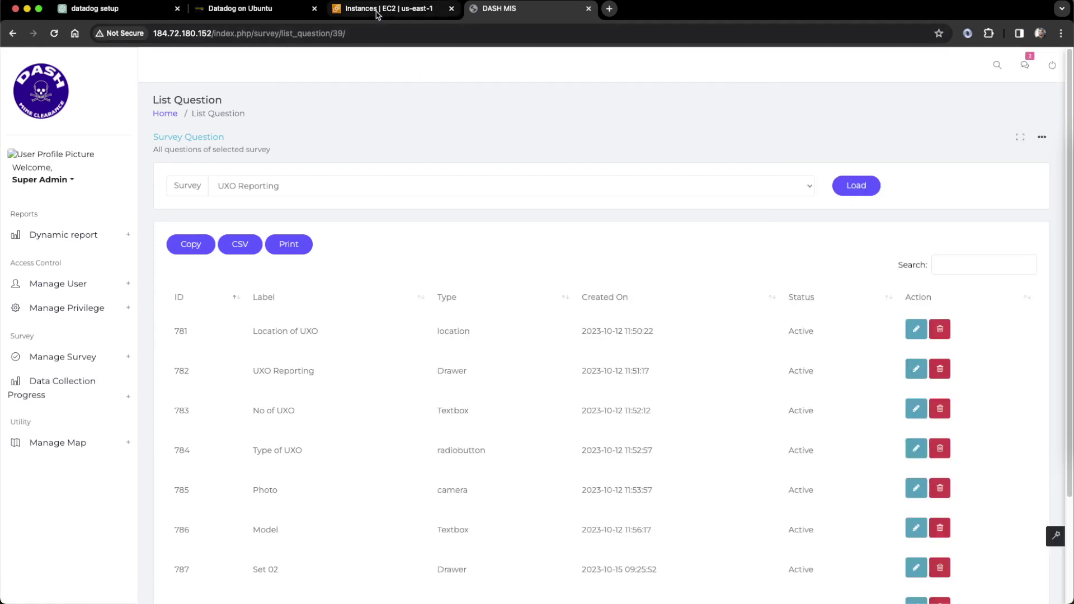
Save the meta.php changes and quit vi with :wq
click(1071, 221)
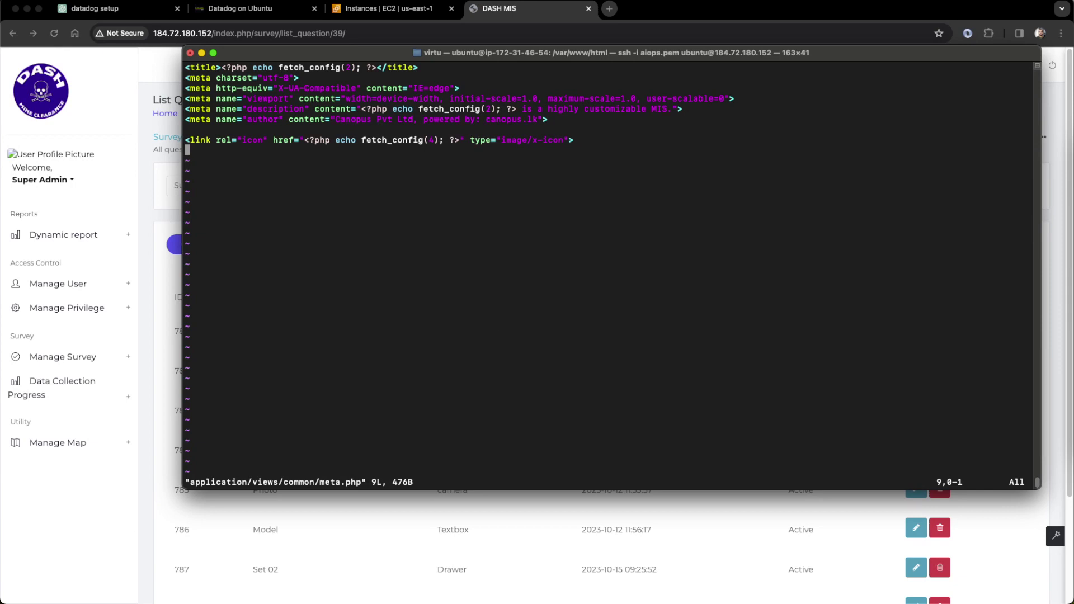
text(:wq)
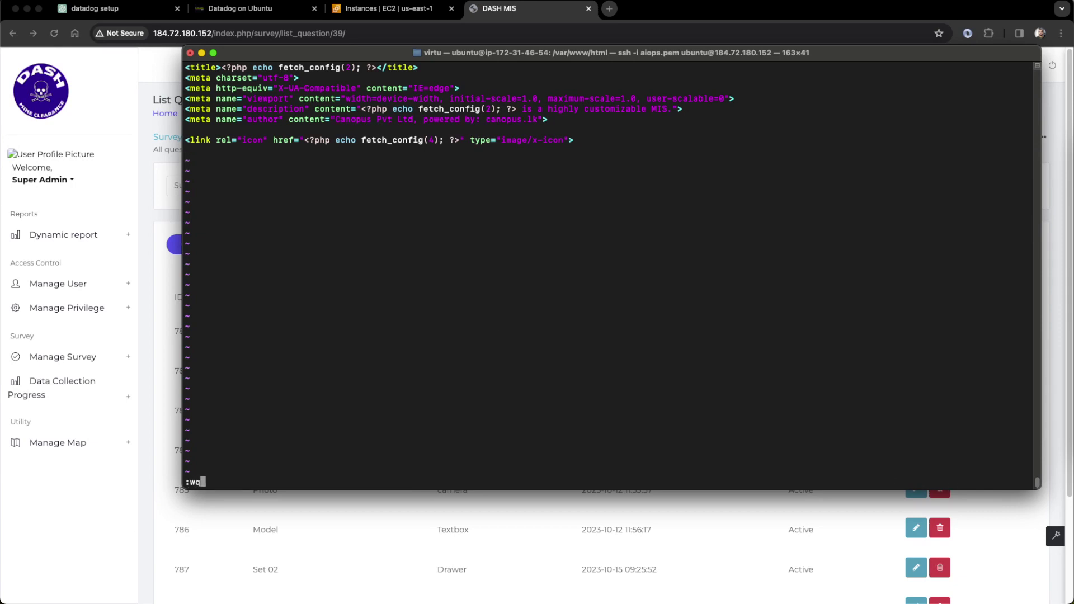
key(Return)
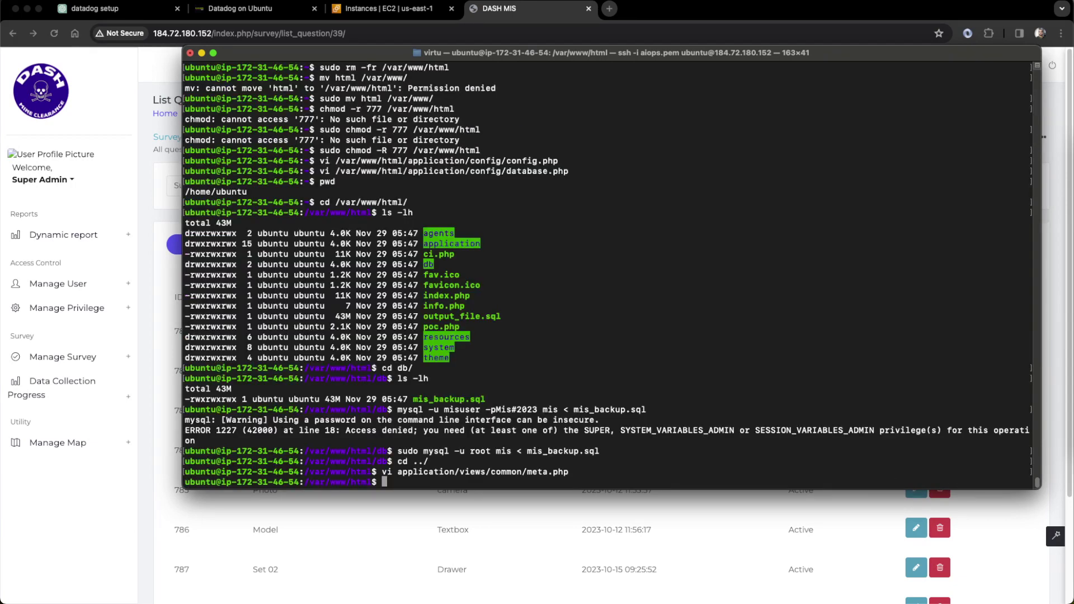
text(exit)
key(BackSpace)
key(BackSpace)
key(BackSpace)
key(BackSpace)
Clear the screen and scroll through the server's shell command history
text(clear)
key(Return)
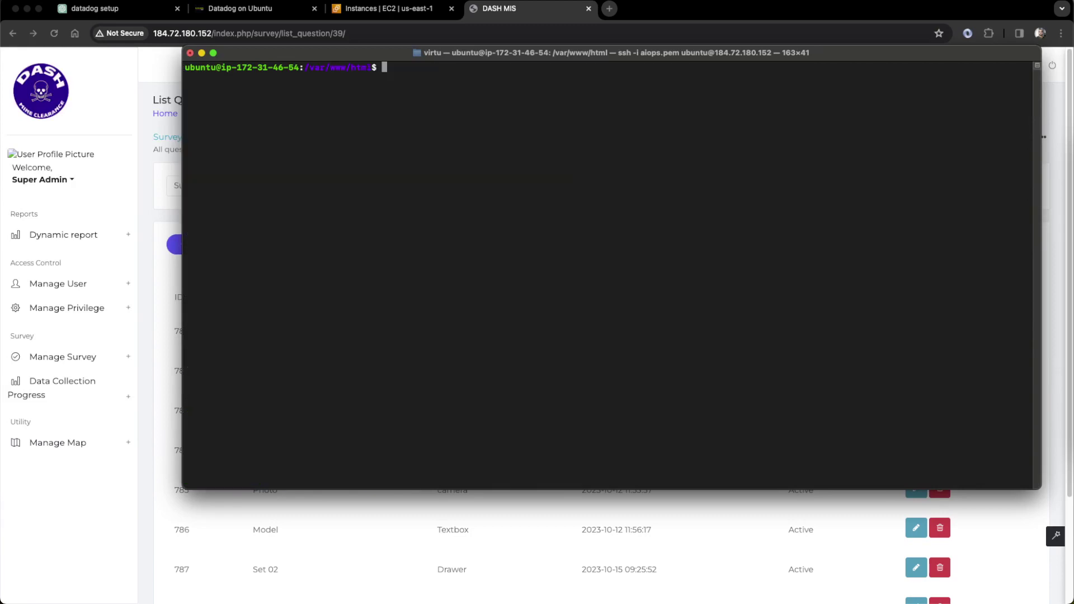
text(history)
key(Return)
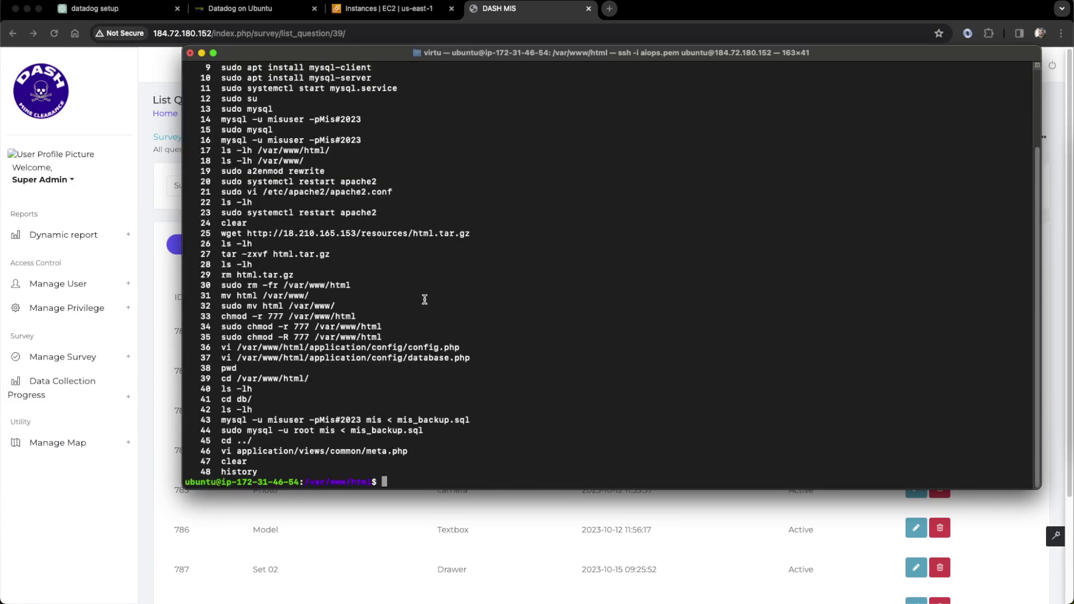
scroll(424, 300, up, 5)
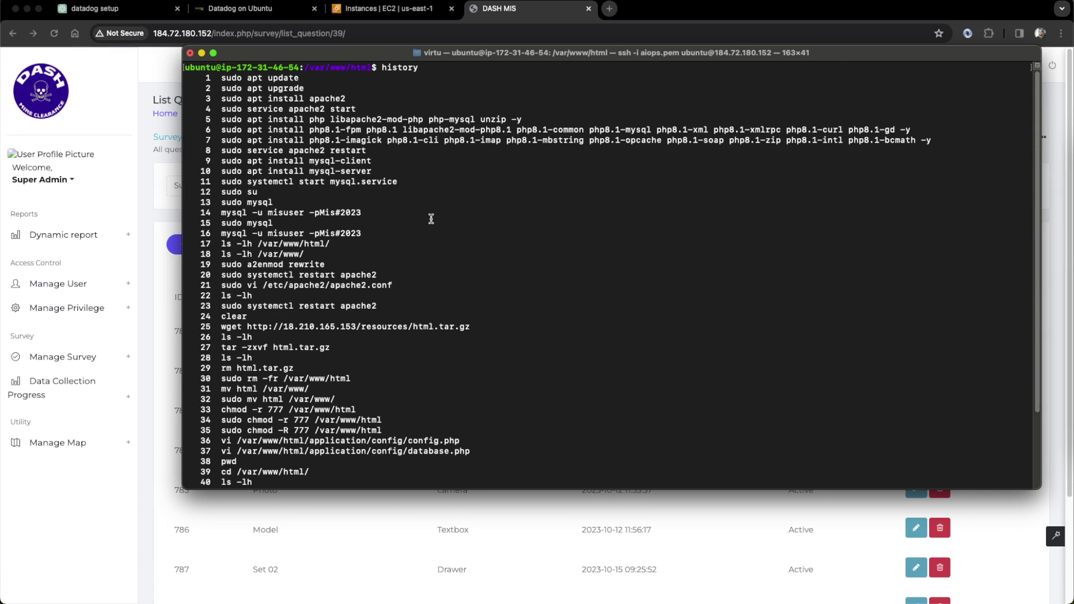
scroll(431, 219, down, 1)
scroll(431, 219, down, 1)
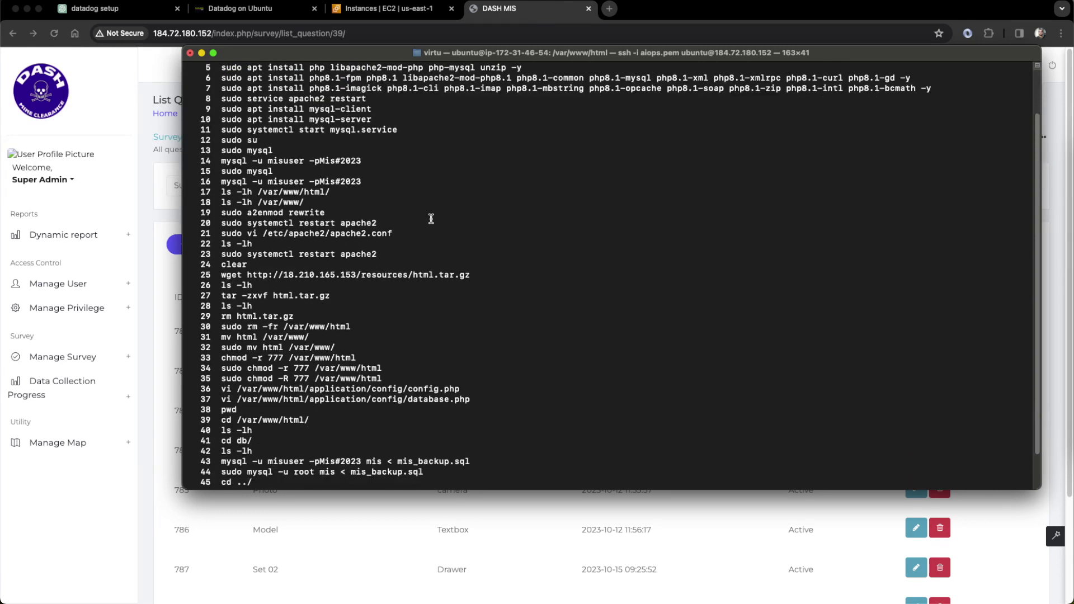
scroll(431, 218, down, 2)
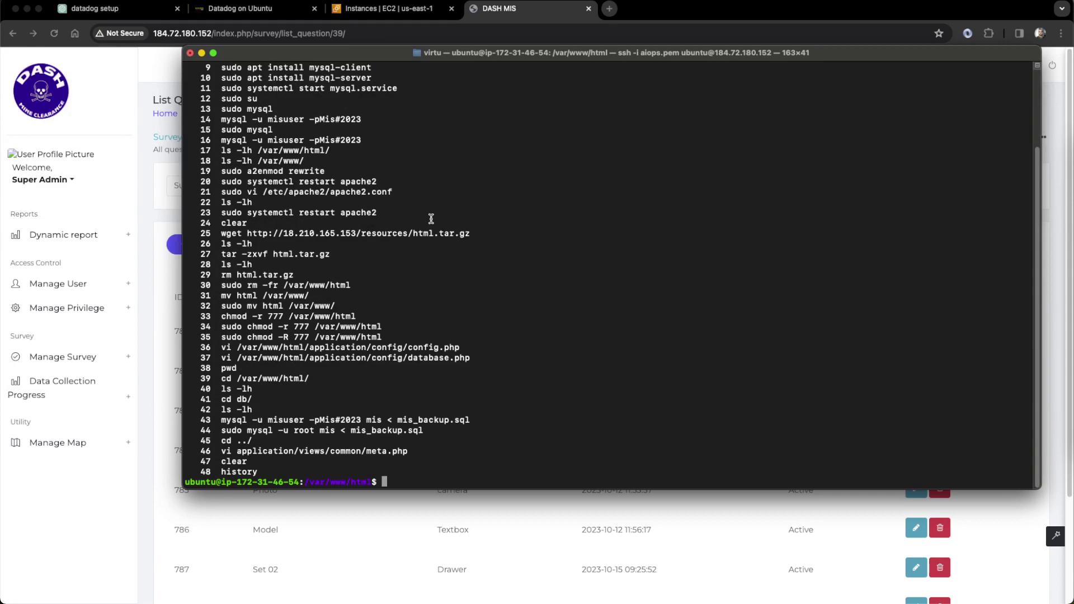
scroll(431, 219, up, 3)
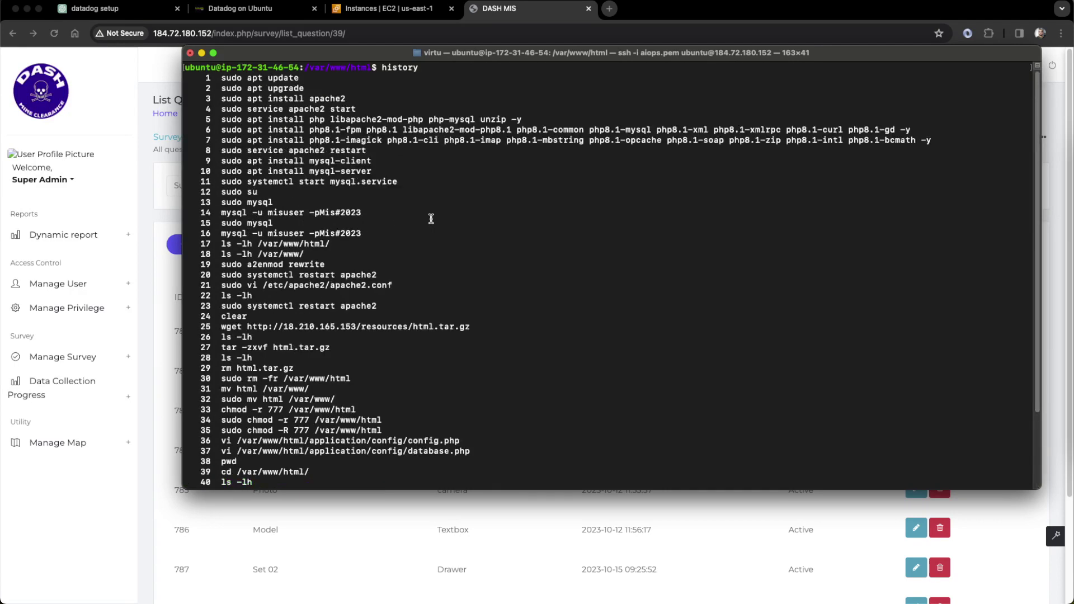
scroll(431, 218, down, 3)
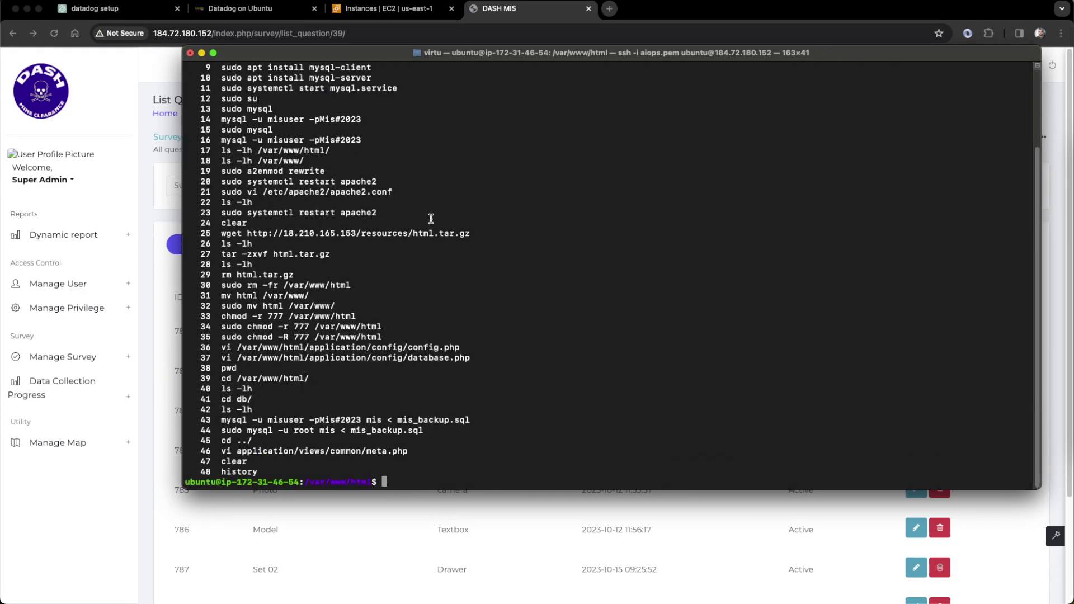
Log out of the SSH session with exit
text(exit)
key(Return)
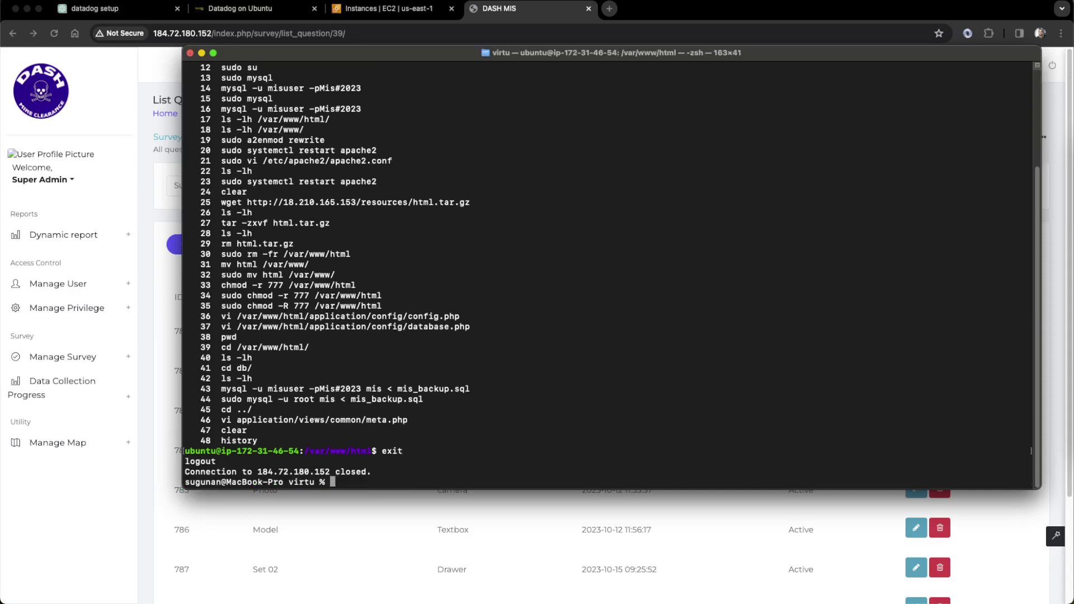
click(390, 9)
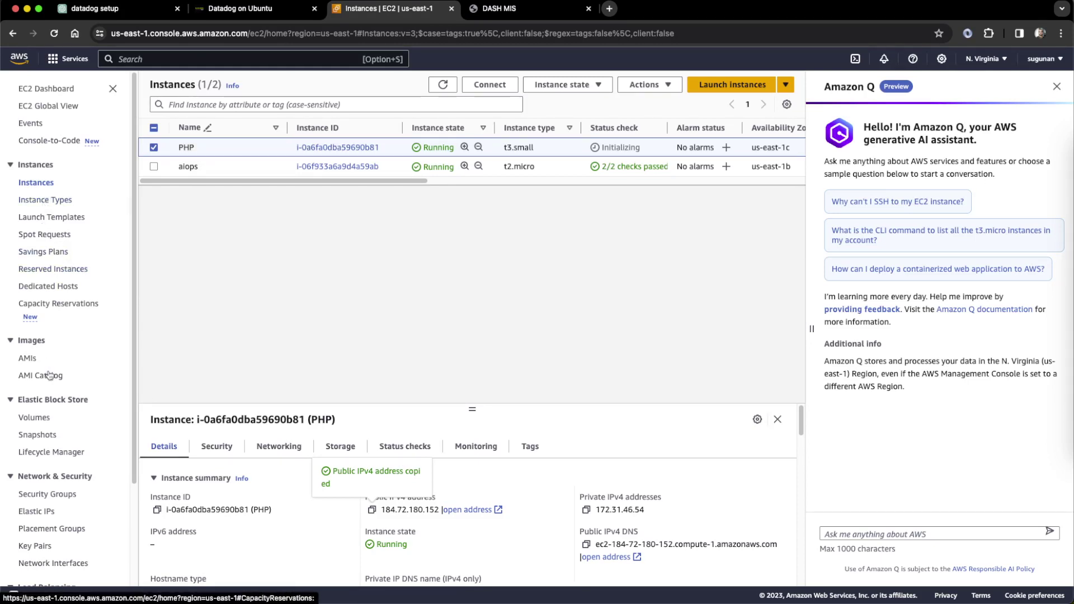
Review the Volumes list and the Security Groups list, deselecting ec2-rds-1
click(38, 418)
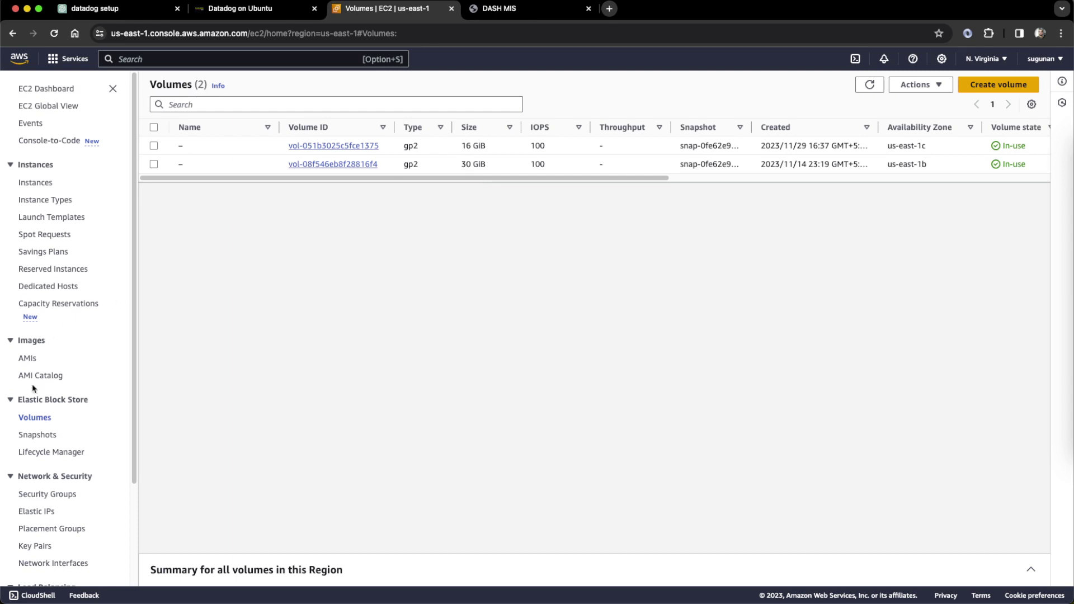
scroll(34, 388, down, 3)
click(48, 371)
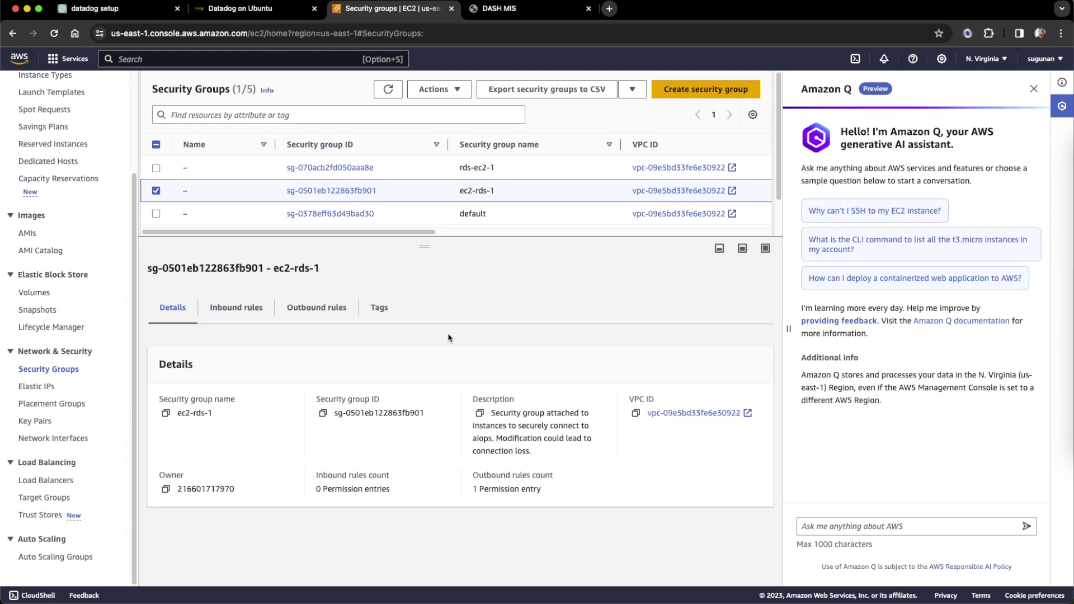
drag(411, 231, 261, 258)
click(156, 191)
scroll(31, 235, up, 5)
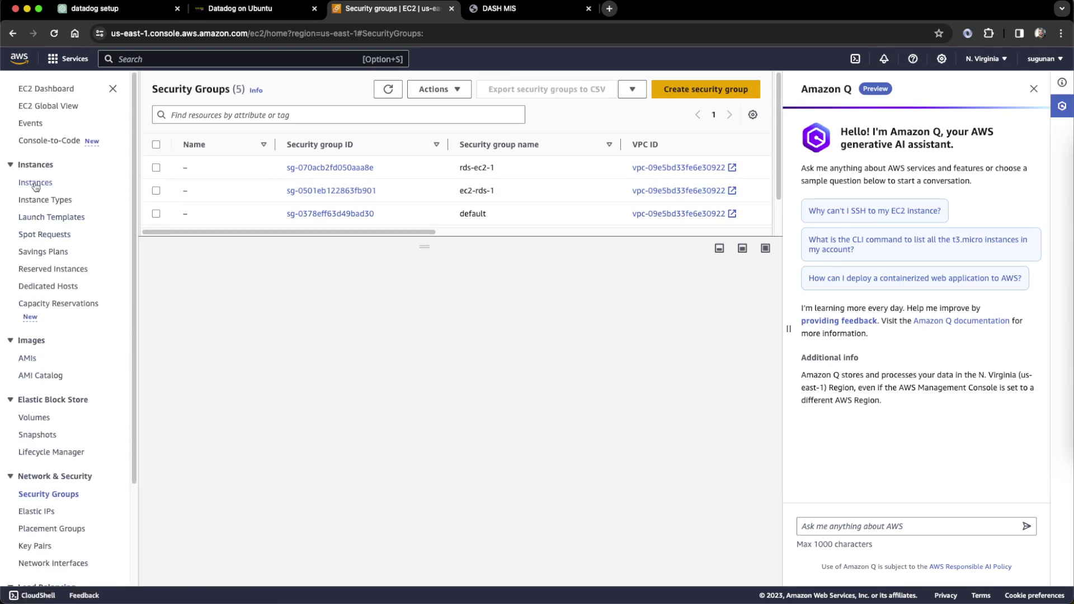
Select the PHP instance in Instances and open its Instance state options
click(36, 185)
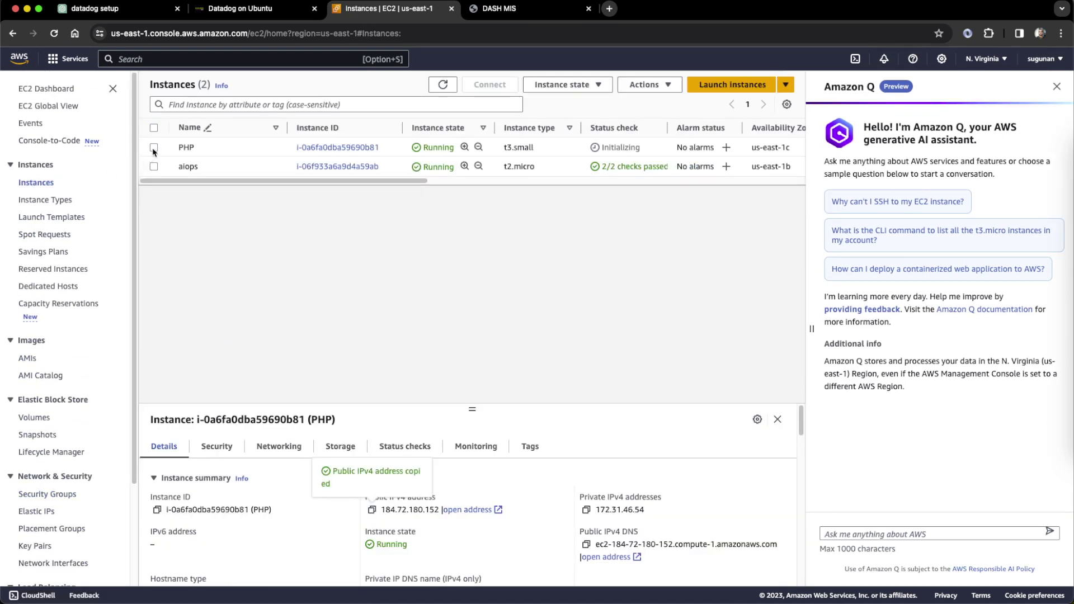
click(367, 148)
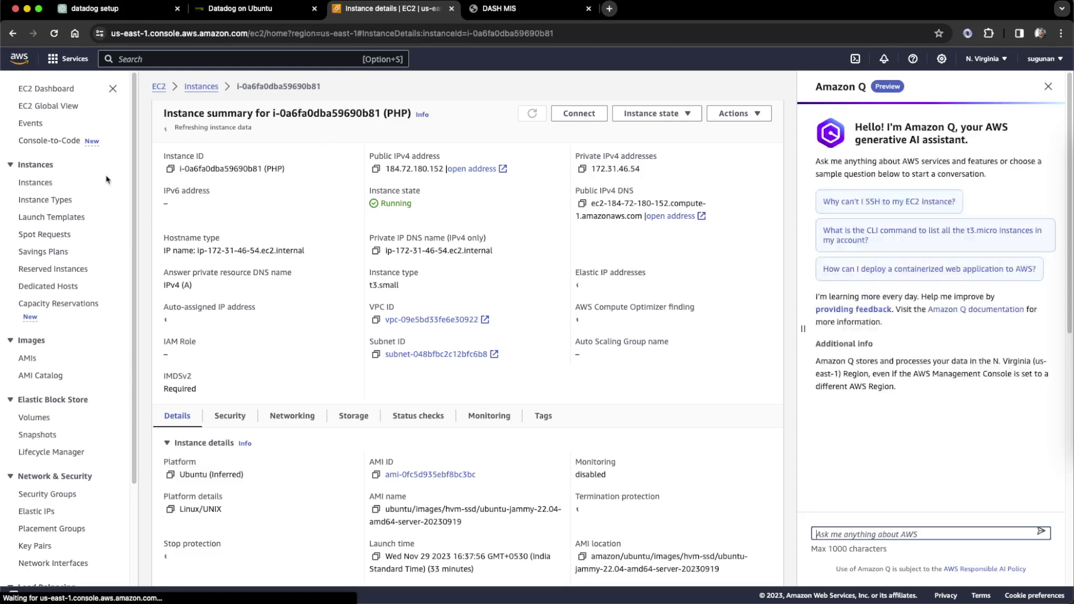
click(37, 183)
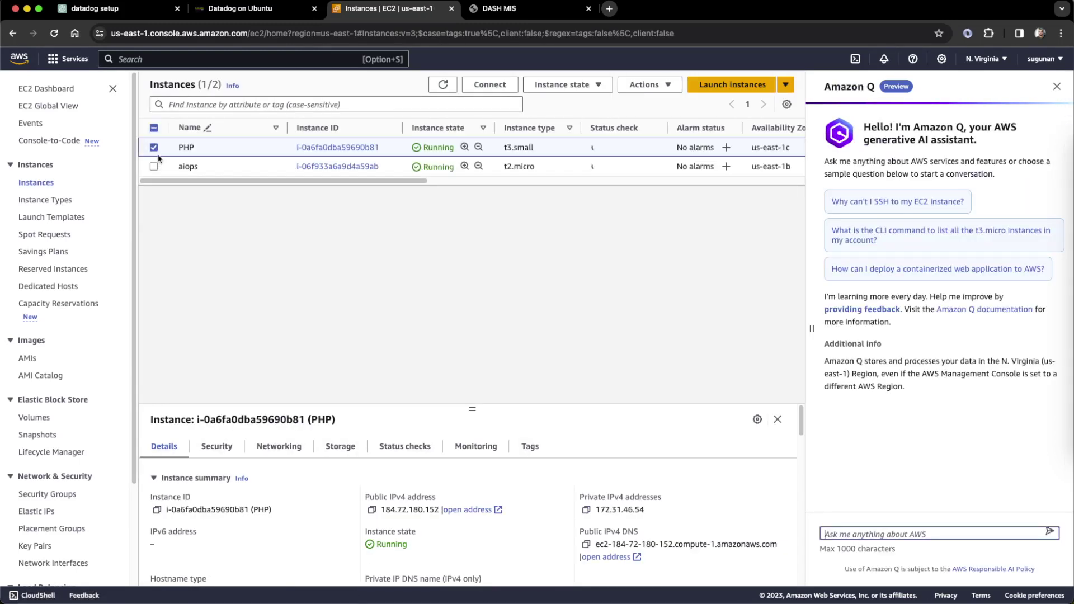
click(155, 149)
click(156, 149)
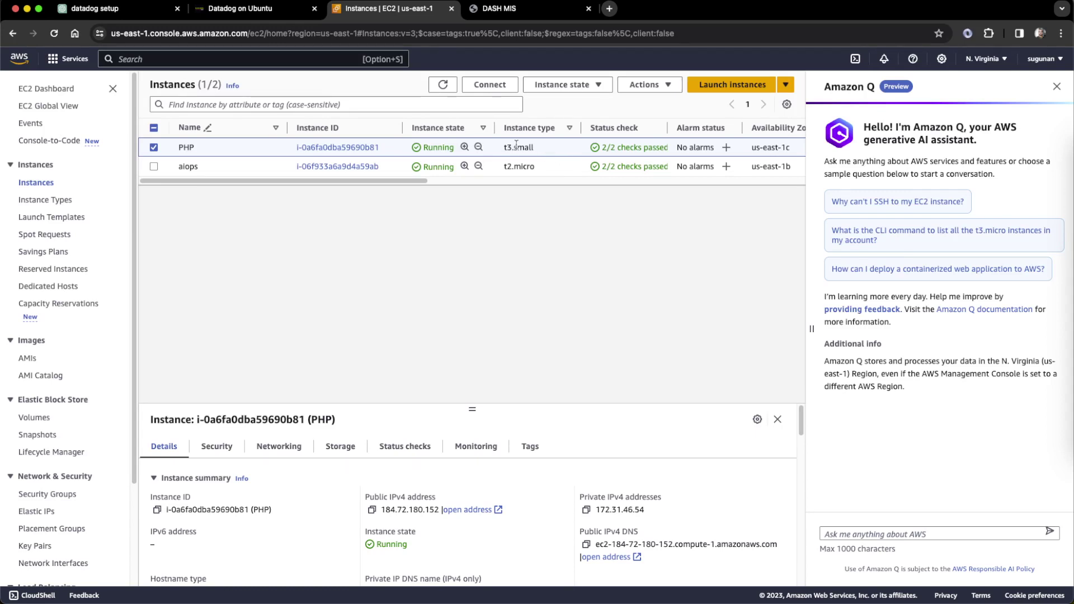
click(786, 88)
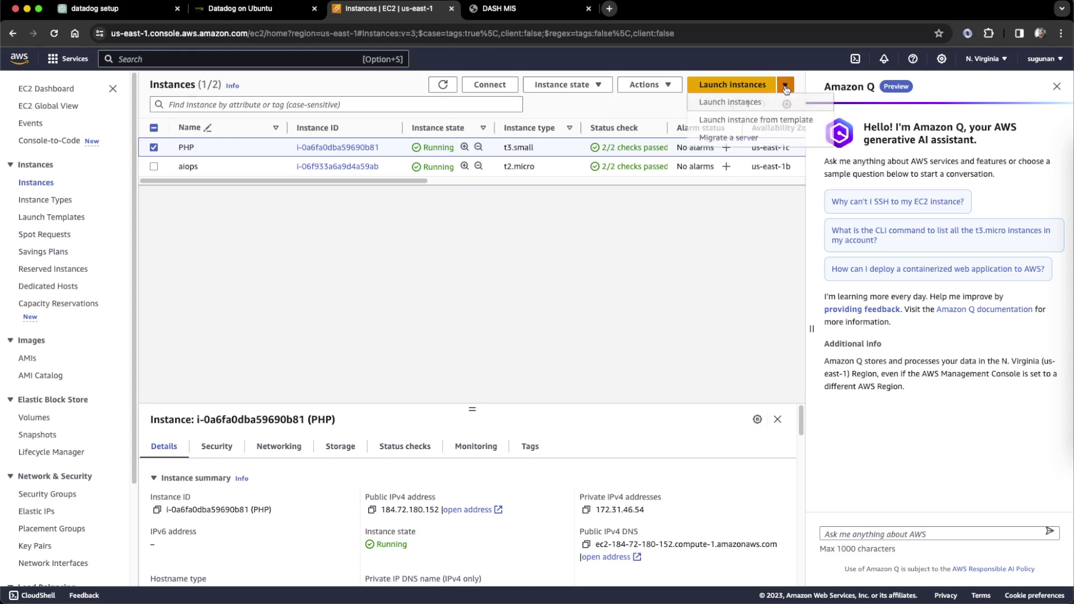
click(666, 87)
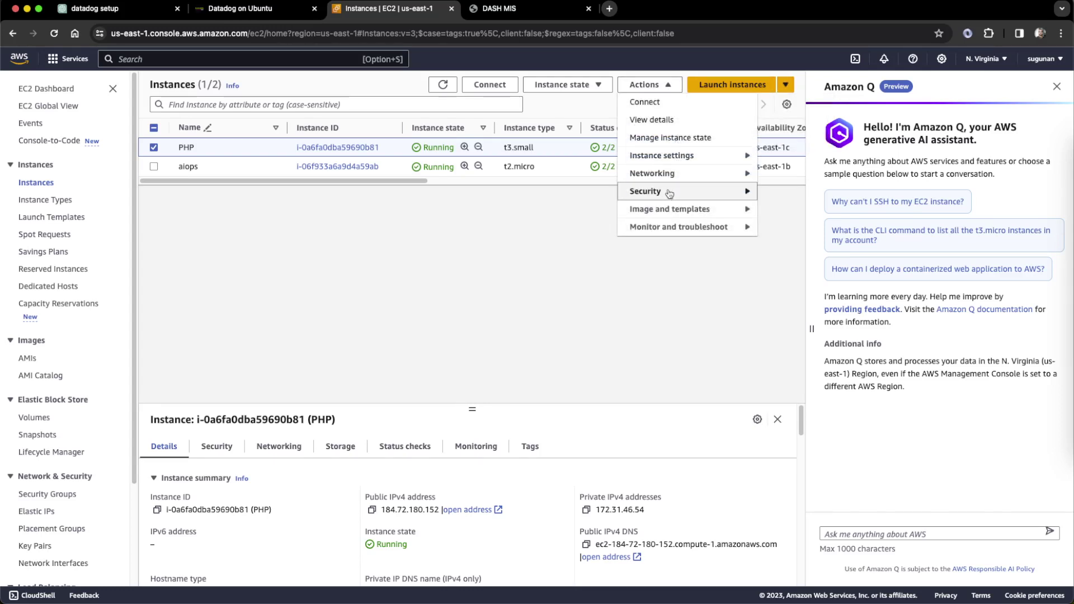
click(588, 85)
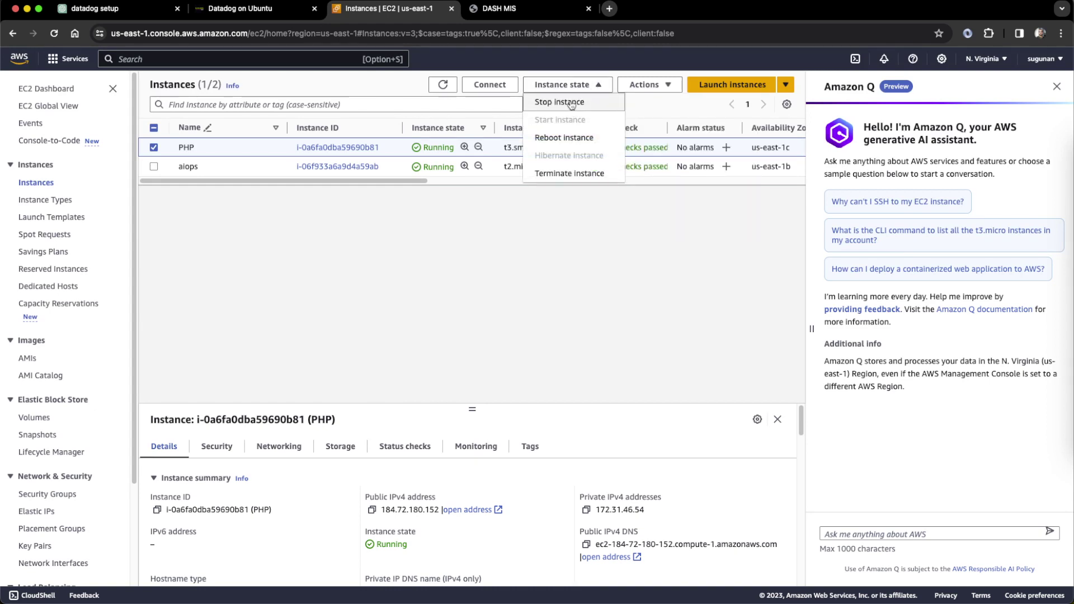
Terminate the PHP instance, check Volumes, then reselect PHP in the Instances list
click(564, 174)
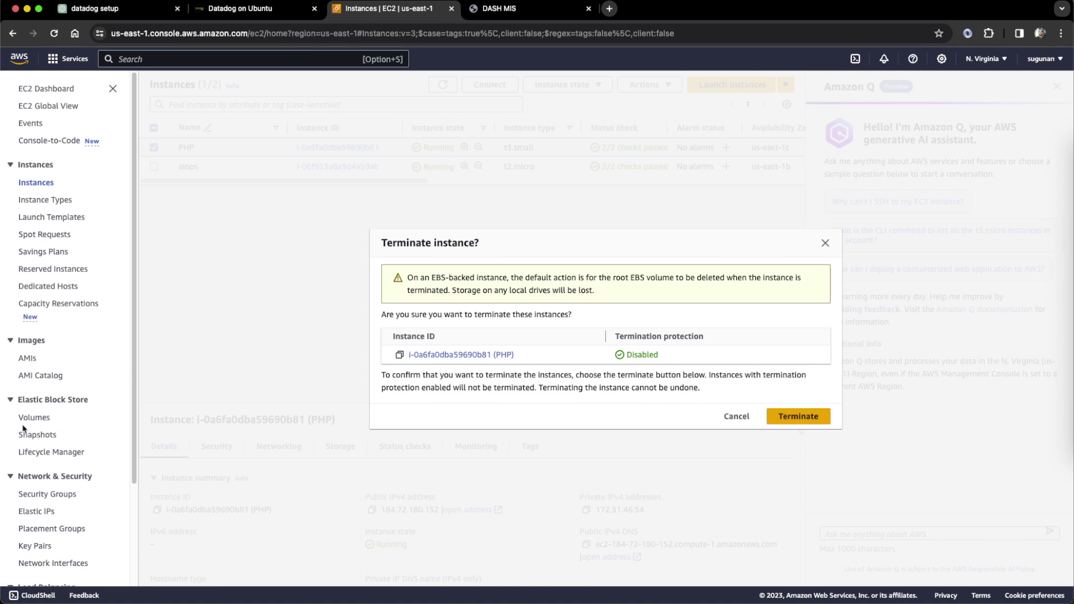
click(795, 417)
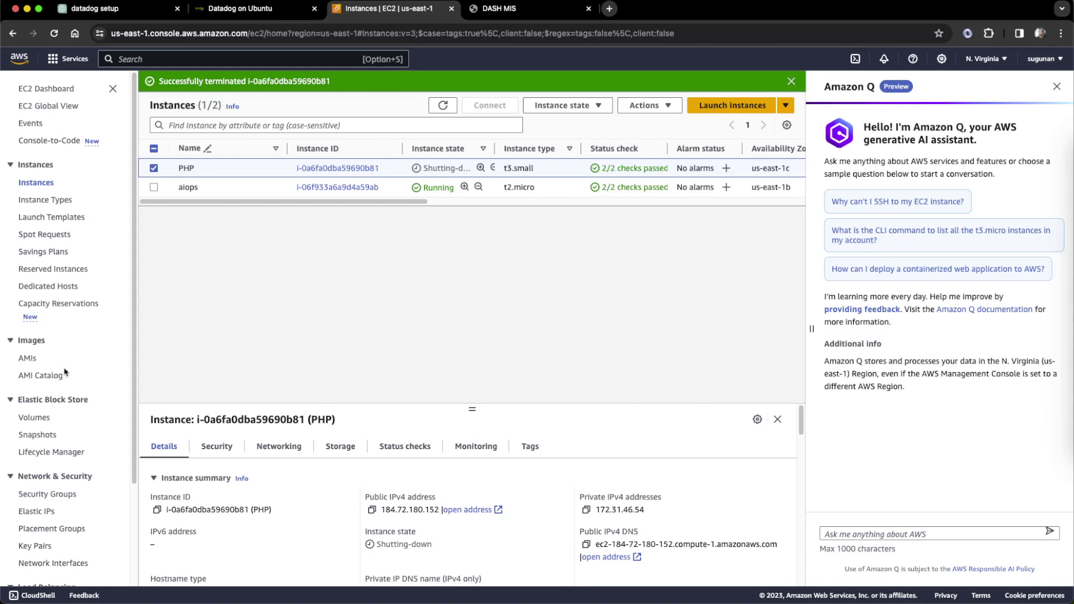
click(31, 421)
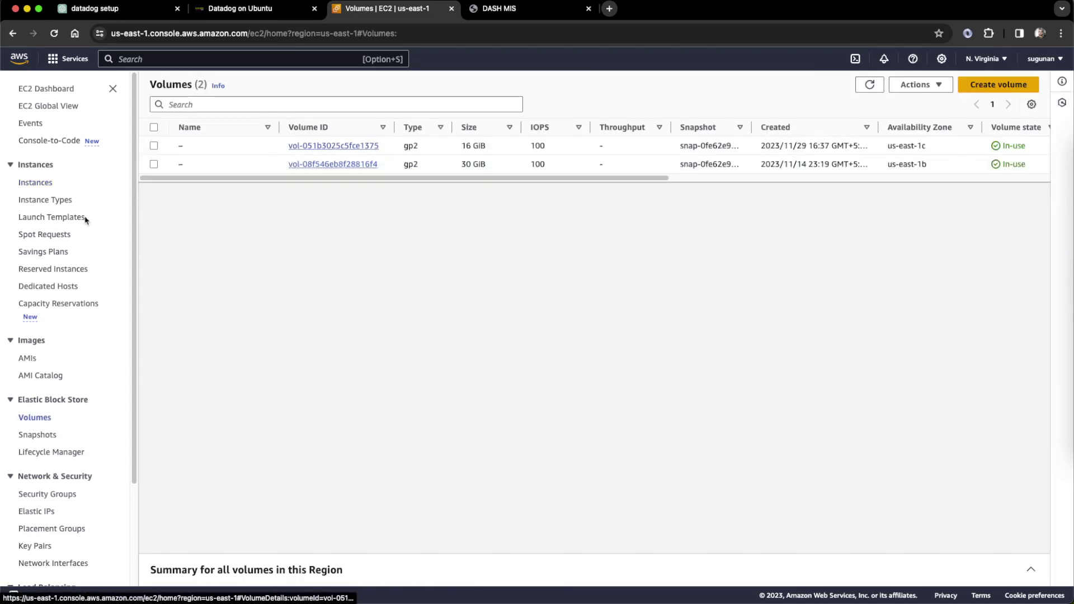
click(35, 183)
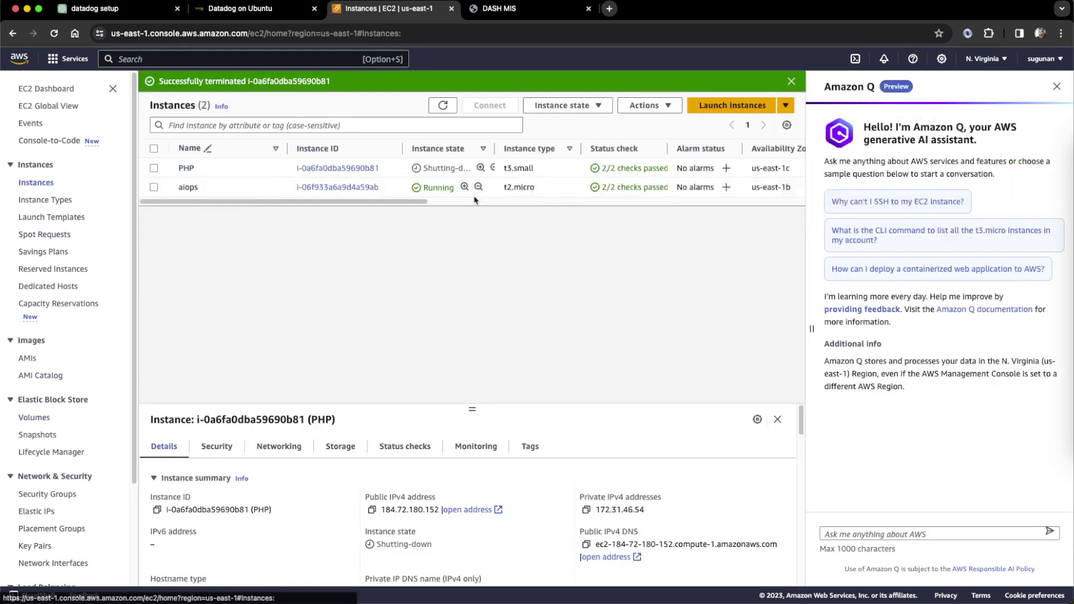
click(400, 171)
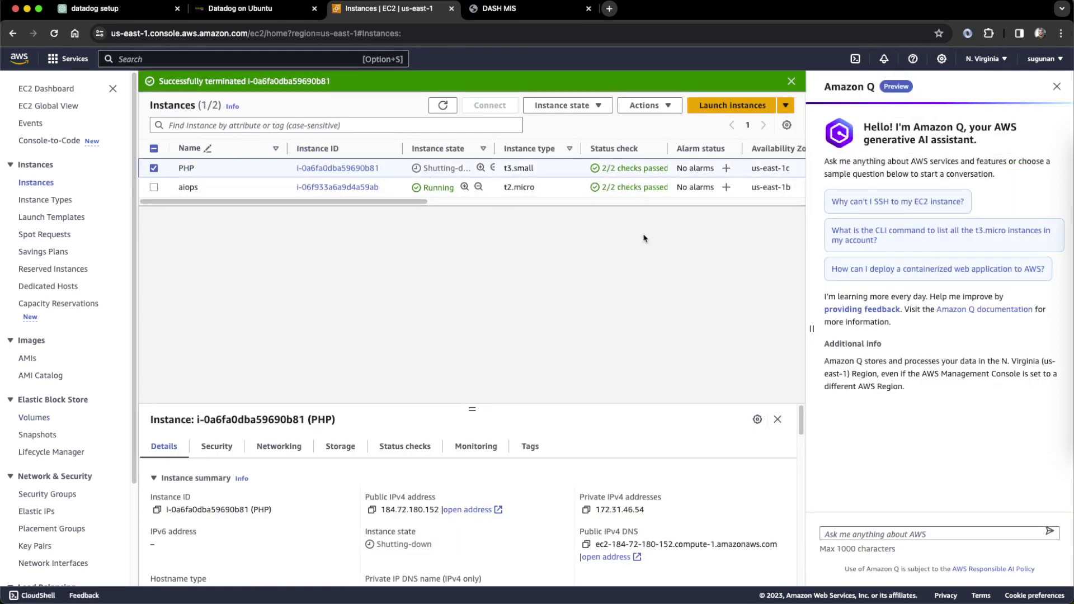